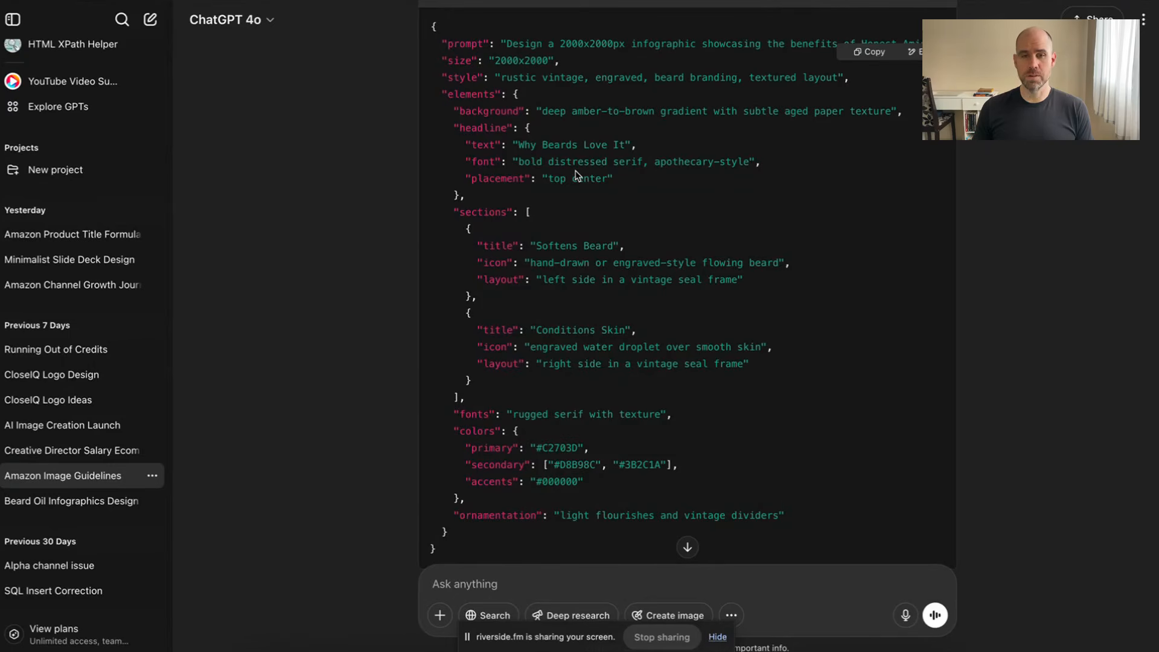
Review the infographic JSON prompt and find the first generated beard oil image further down the conversation
scroll(575, 174, down, 1)
scroll(576, 171, down, 1)
scroll(575, 175, down, 10)
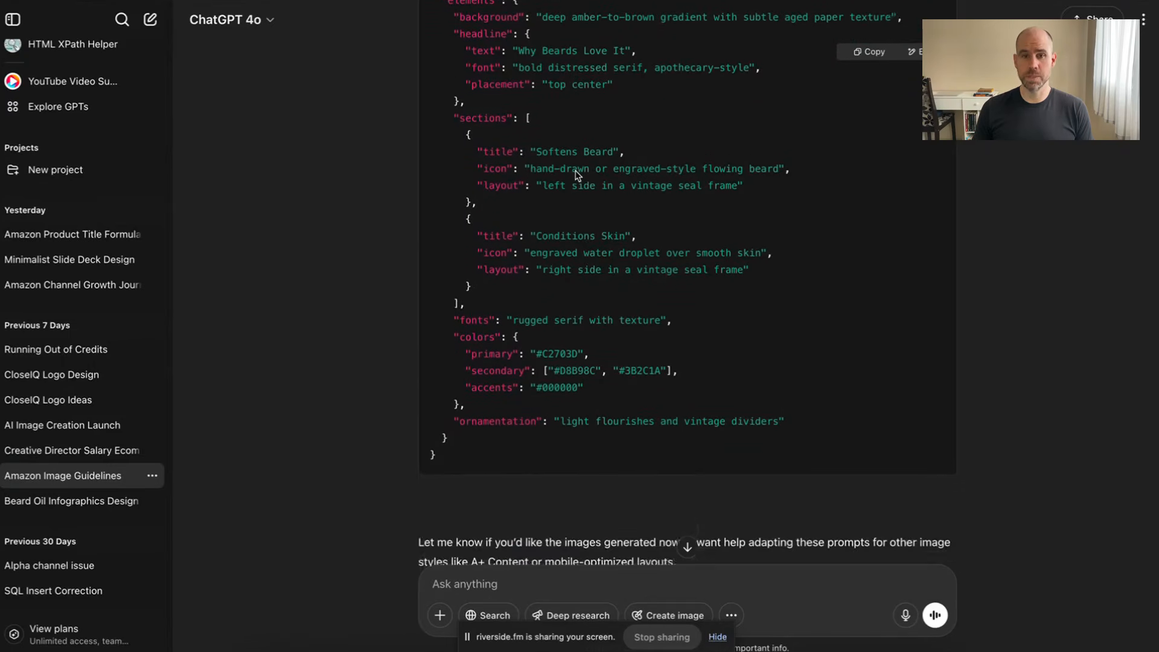
scroll(576, 175, down, 4)
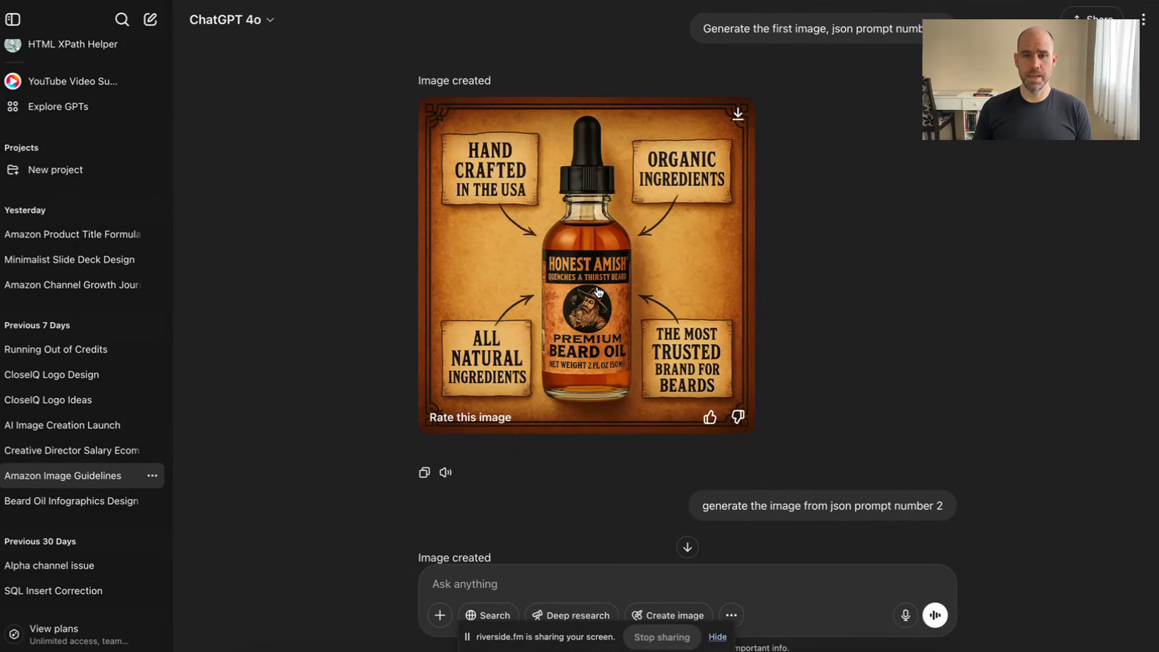
click(601, 326)
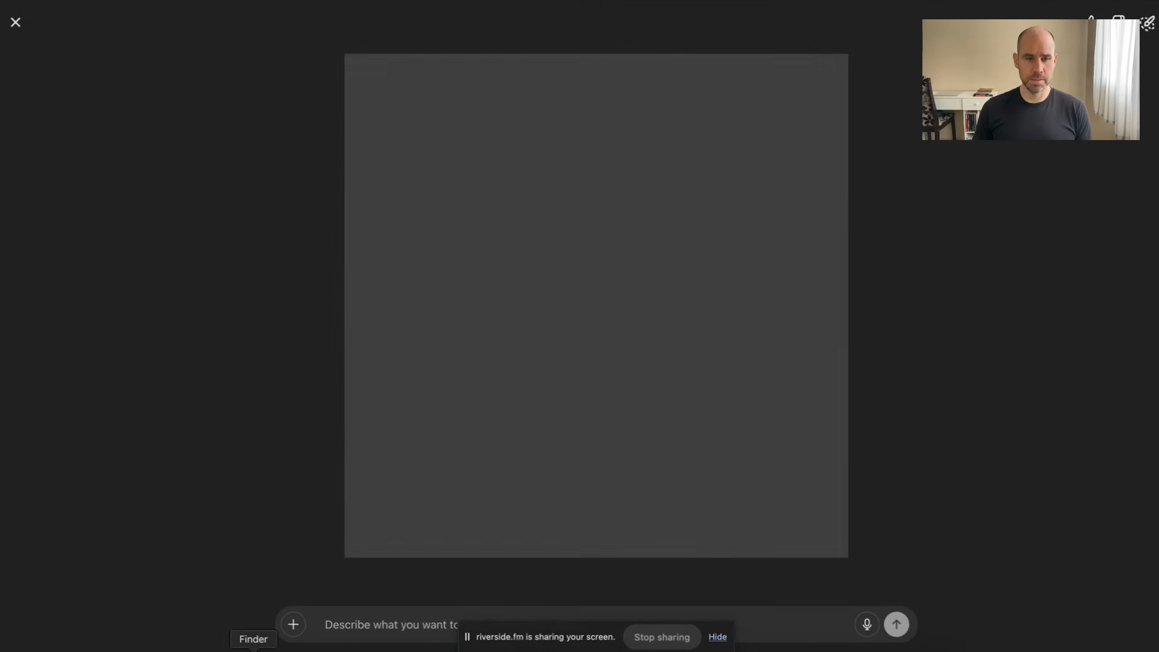
click(253, 647)
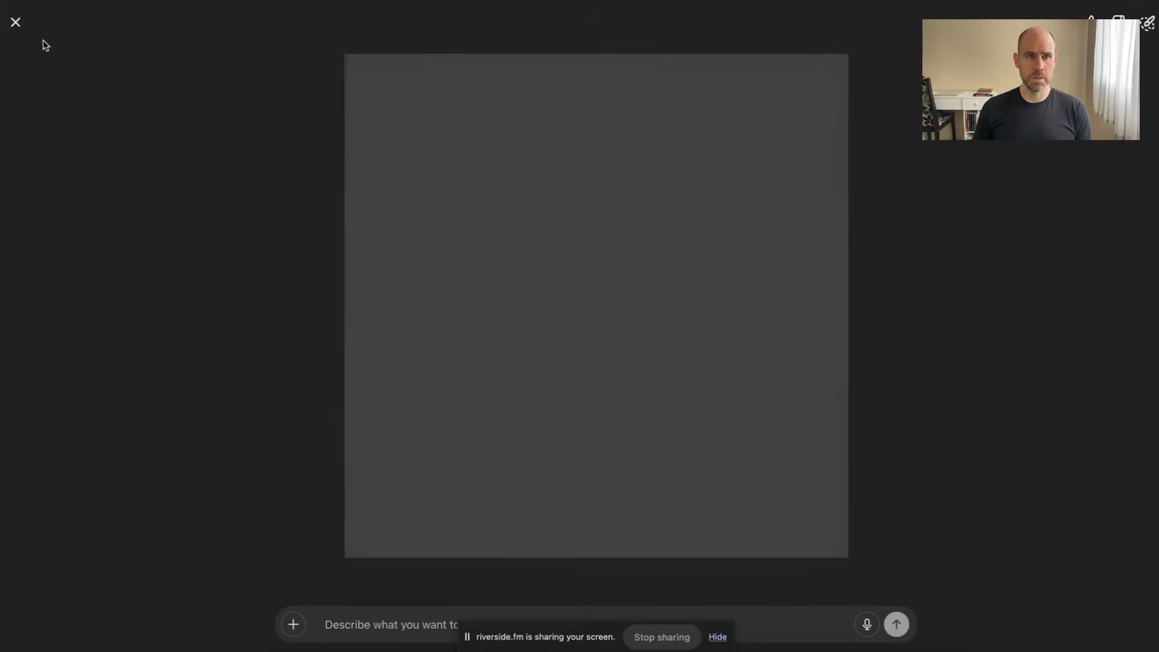
click(15, 23)
click(572, 230)
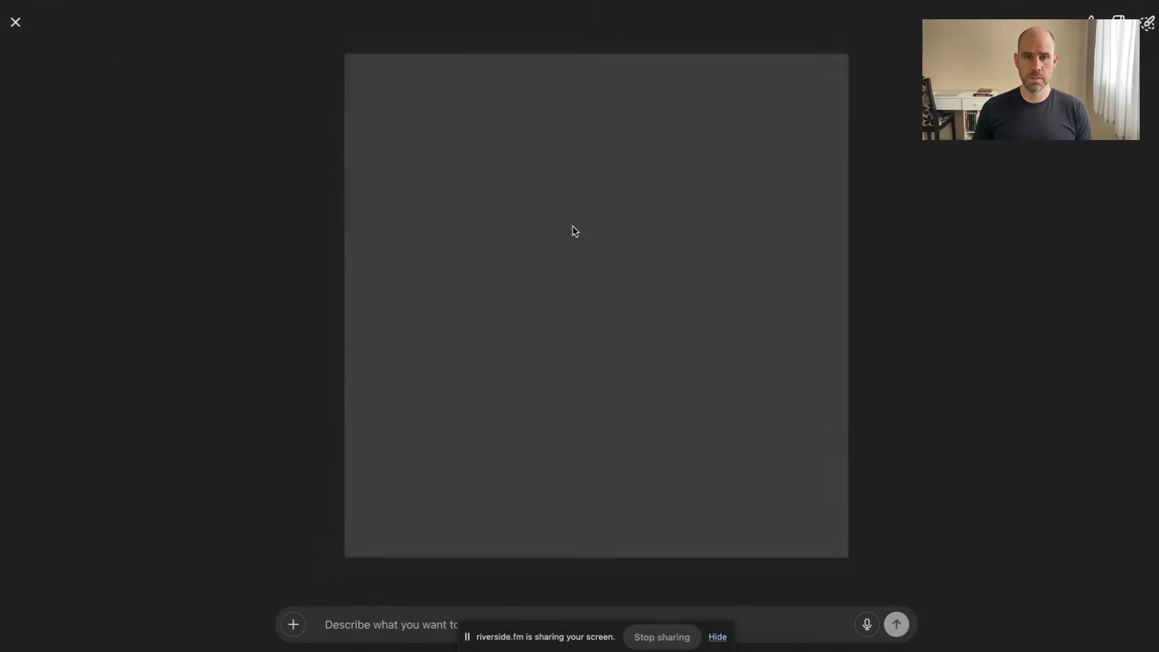
click(15, 22)
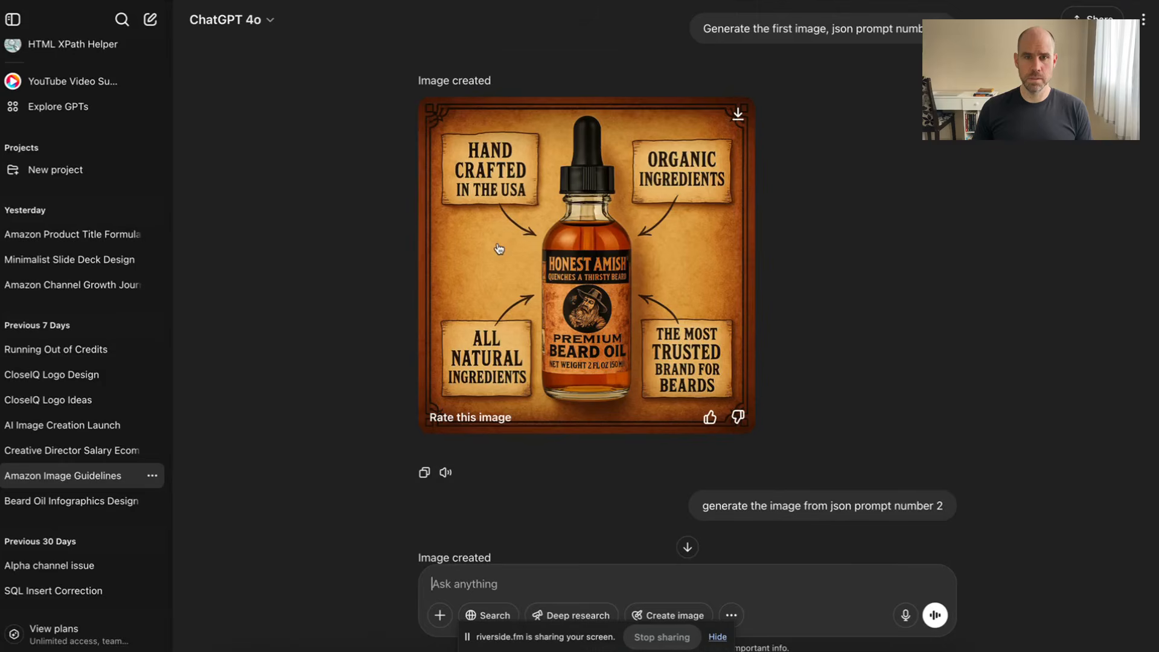
Compare the original product photo 71g5es3E6pL._SL1500_.jpg side by side with the enlarged generated infographic, then close the photo
scroll(499, 248, up, 5)
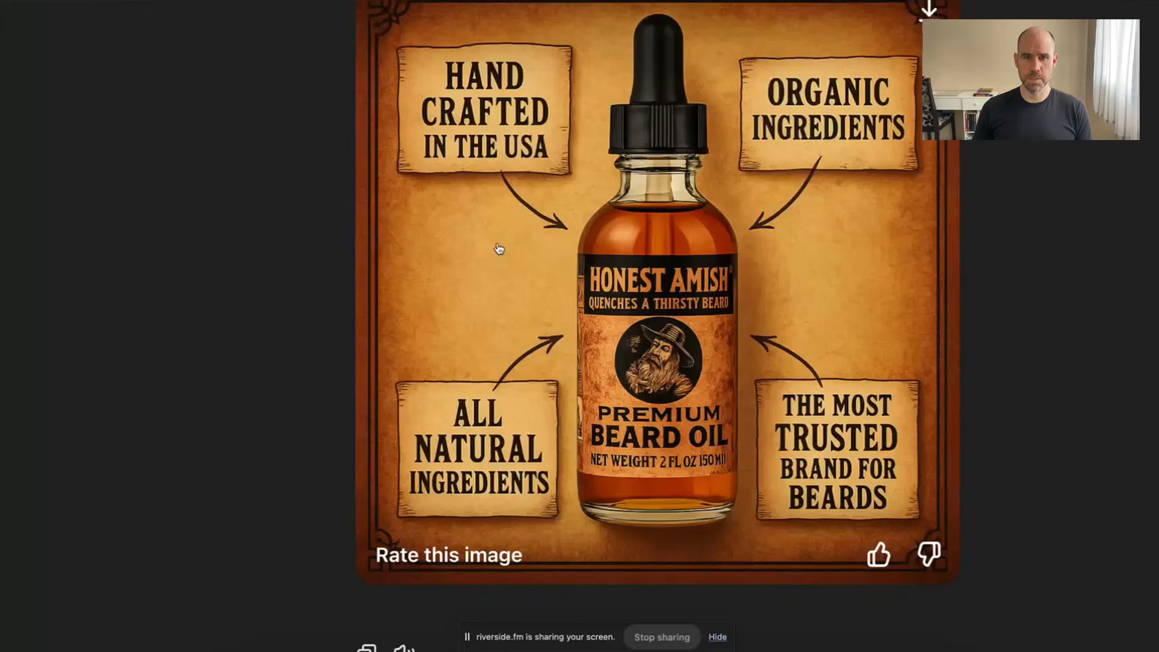
click(242, 650)
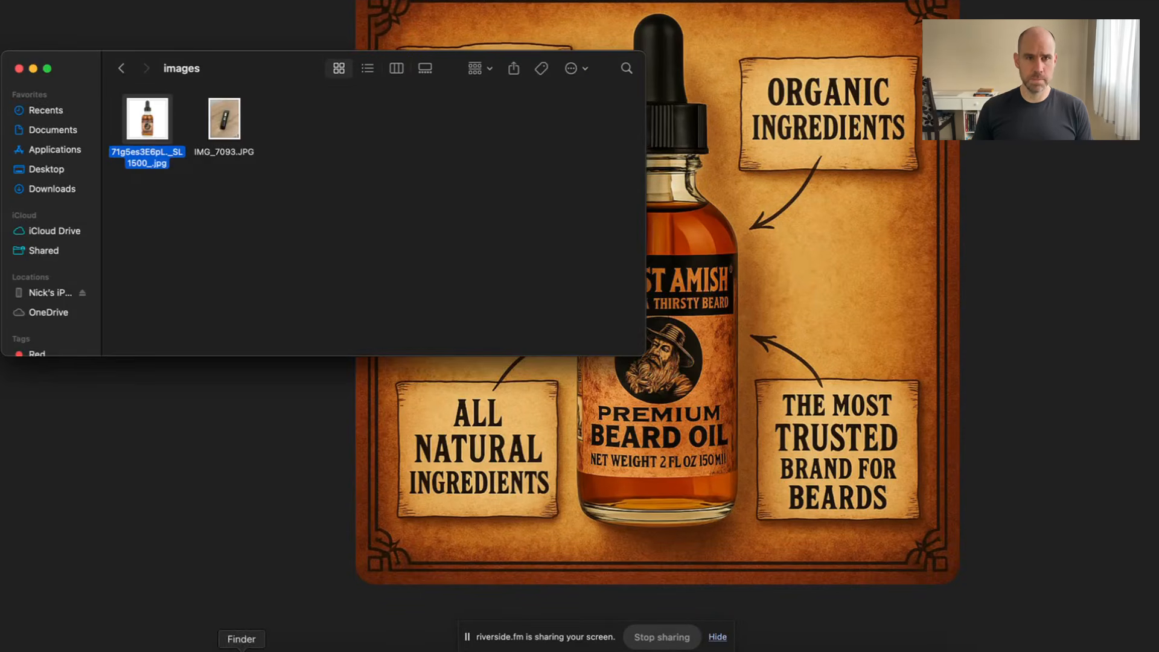
double_click(160, 125)
drag(590, 5, 241, 46)
click(604, 107)
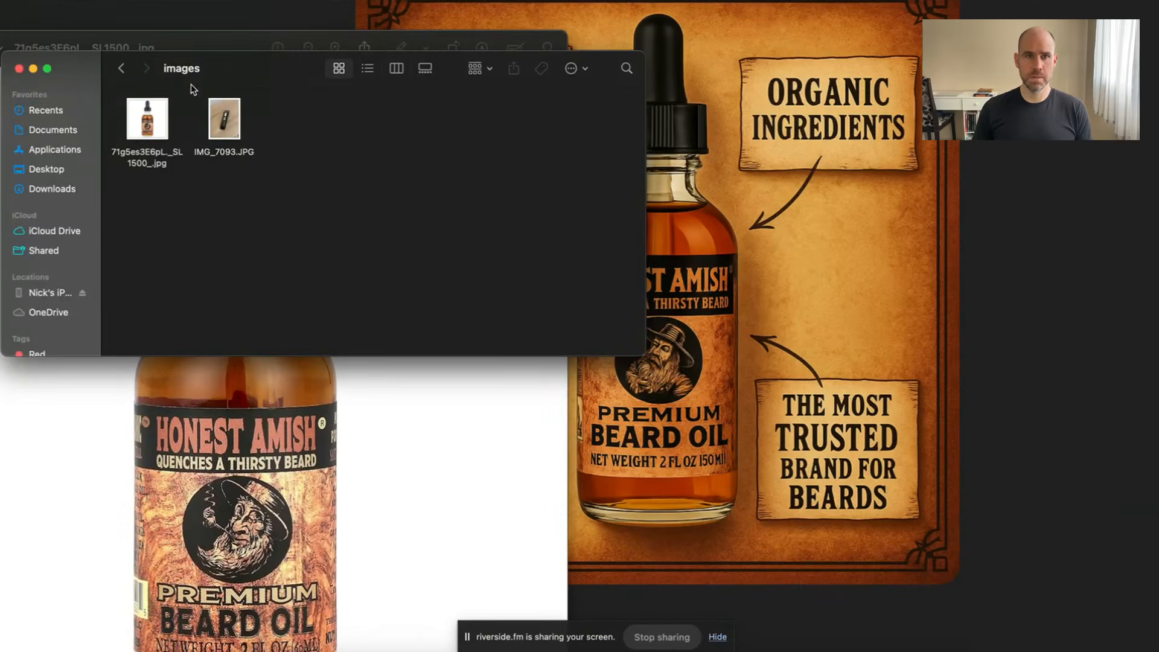
click(18, 68)
drag(237, 50, 234, 12)
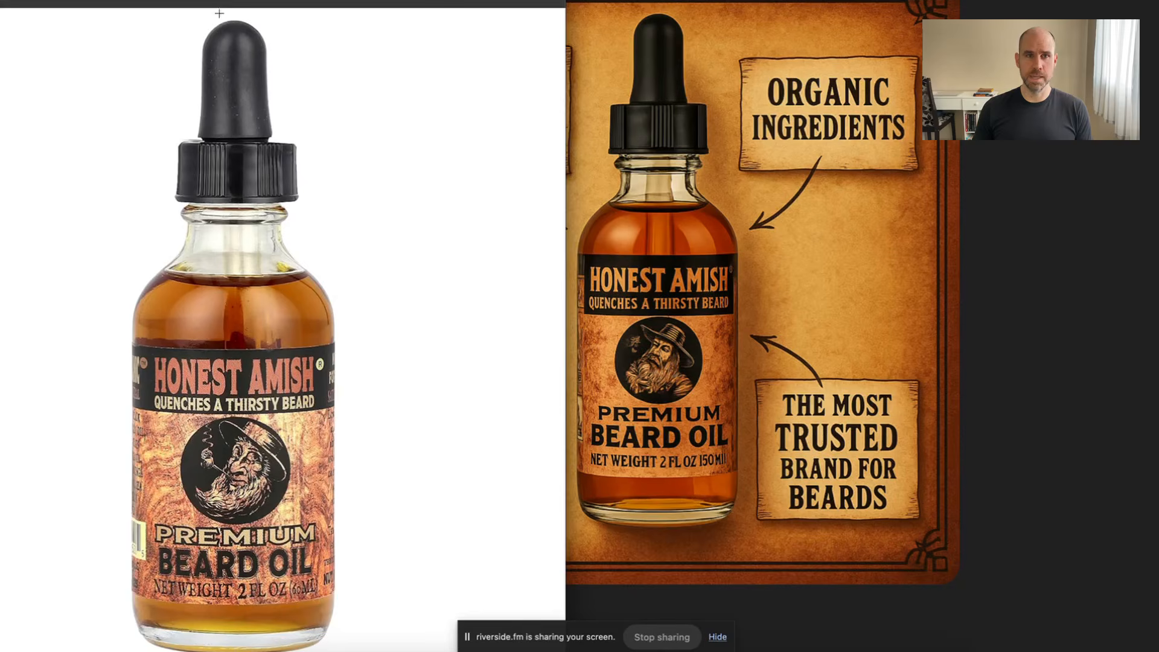
drag(217, 1, 435, 18)
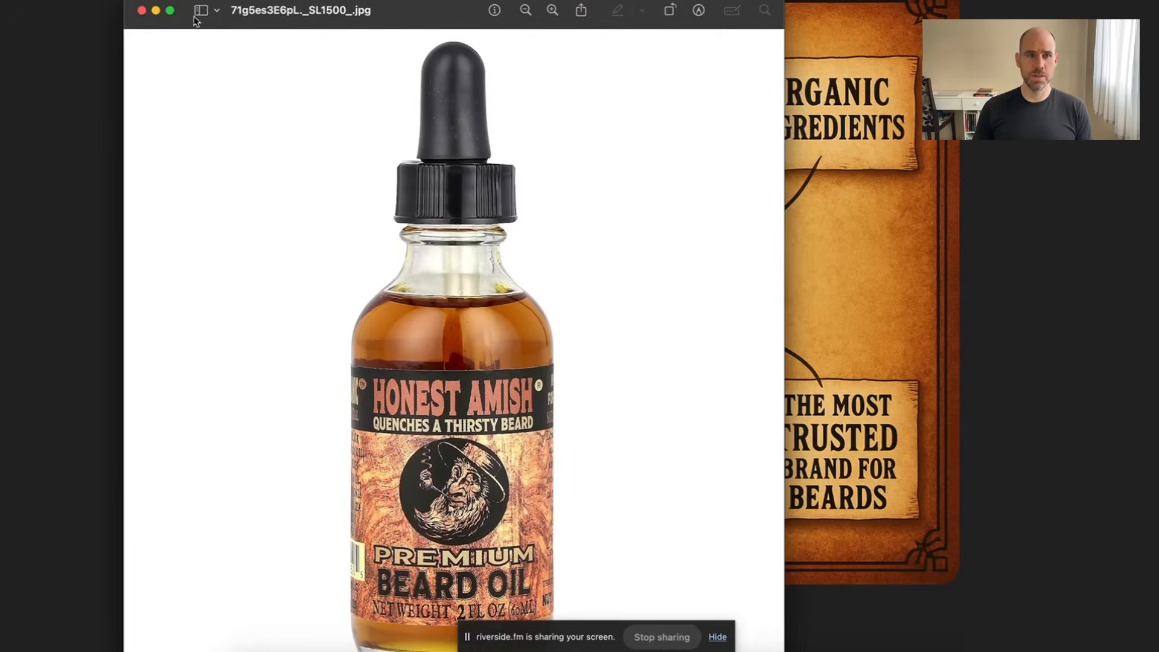
click(141, 11)
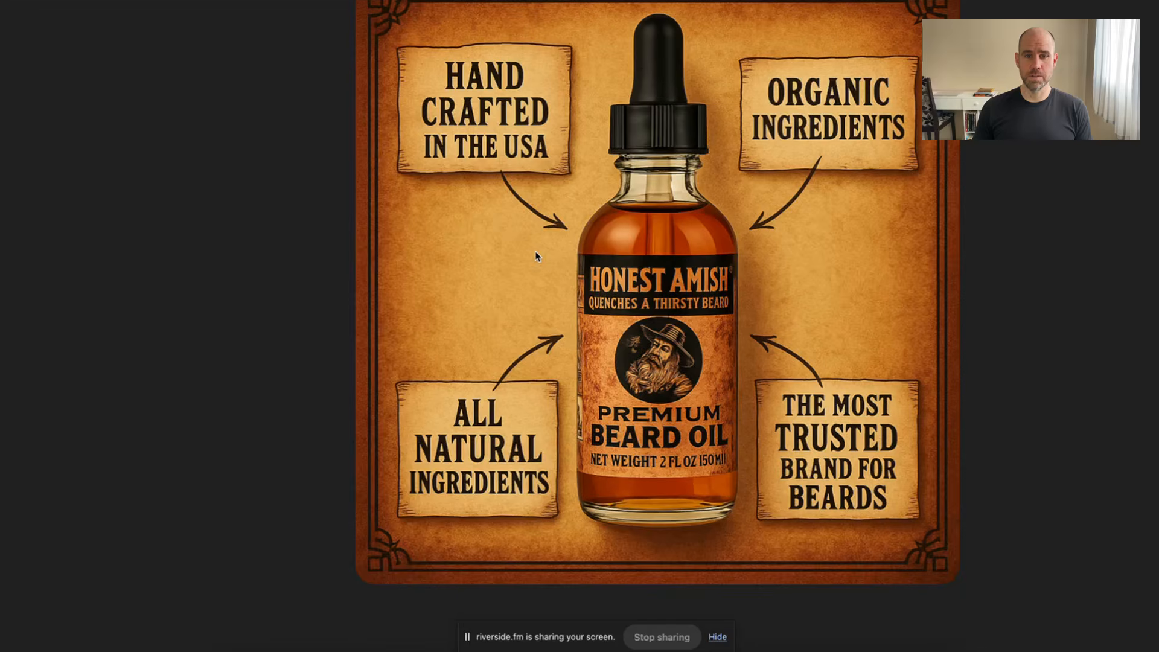
key(Escape)
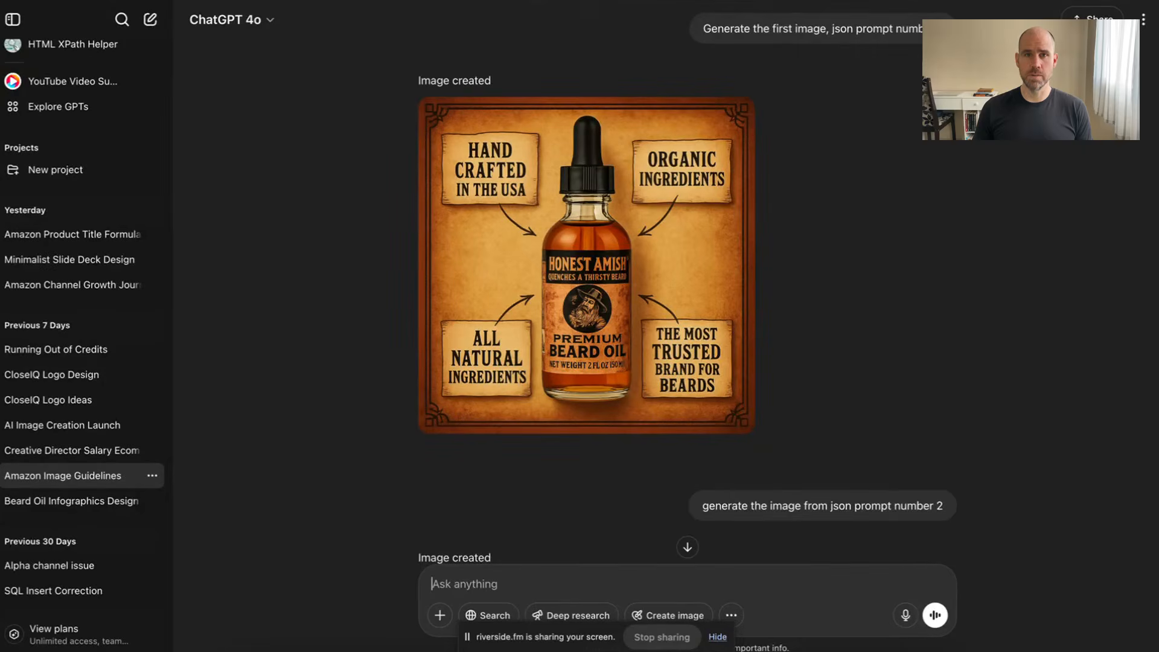
Switch to the finished Canva design and compare its bottle label with the original product photo
click(586, 1)
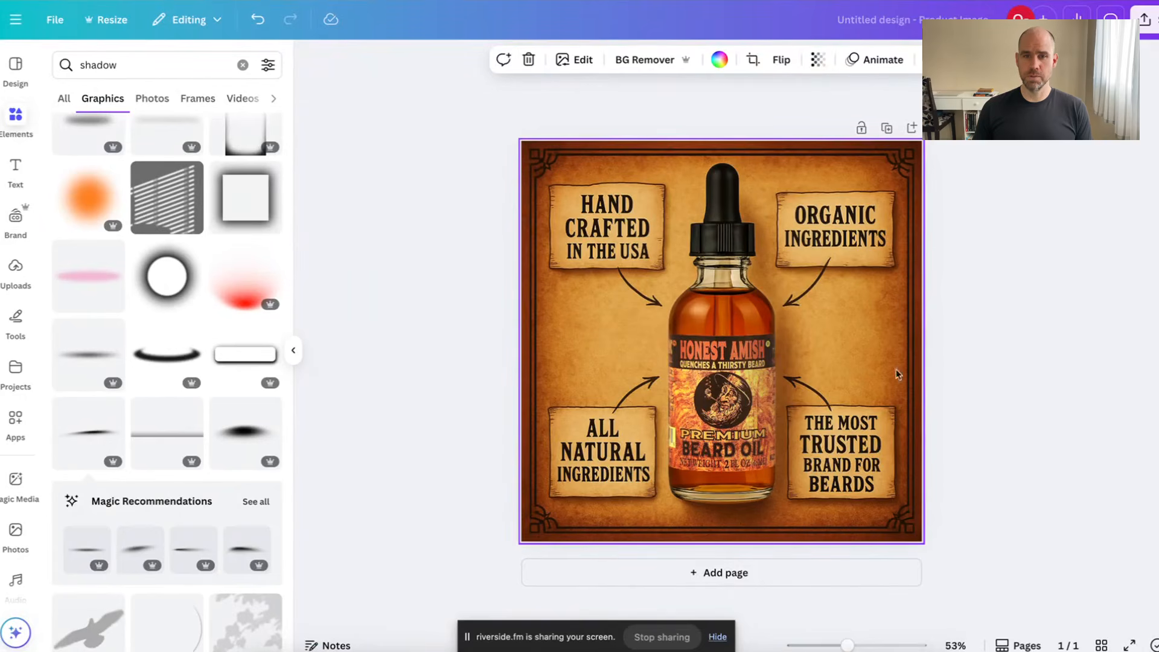
scroll(862, 389, up, 3)
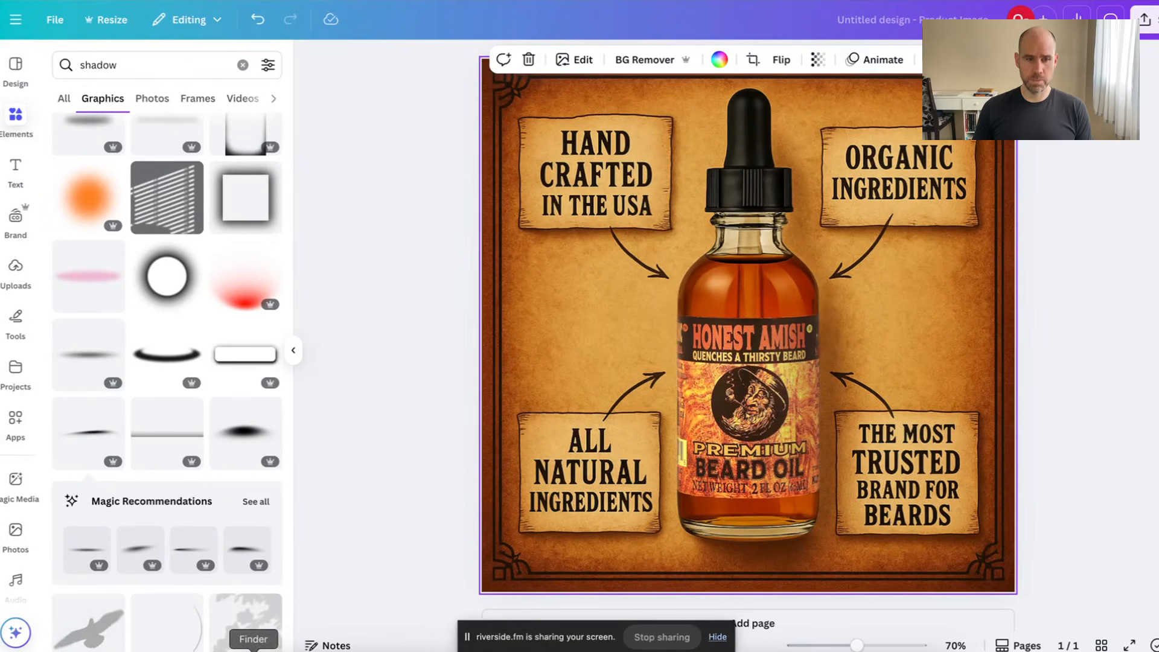
click(253, 651)
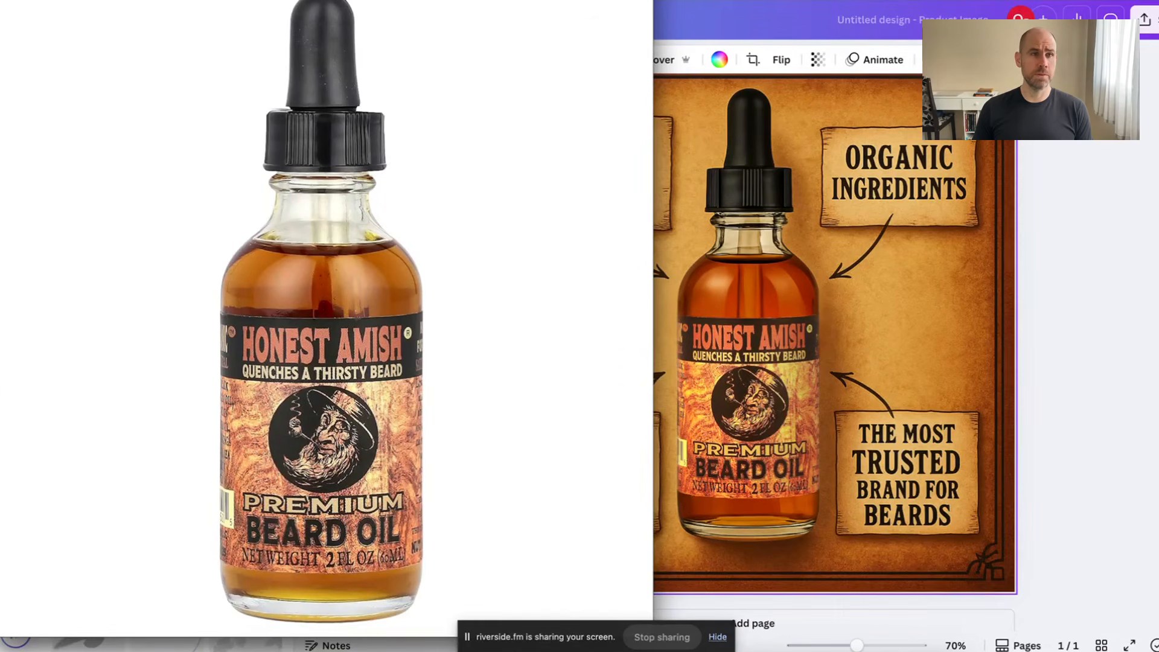
key(space)
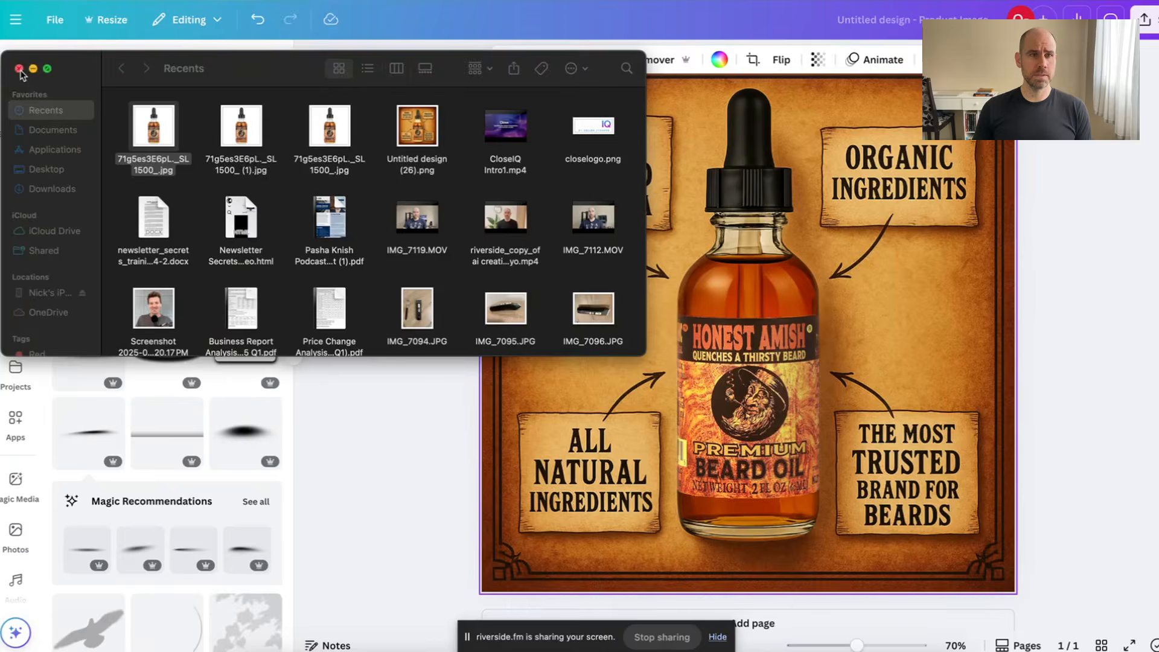
click(20, 69)
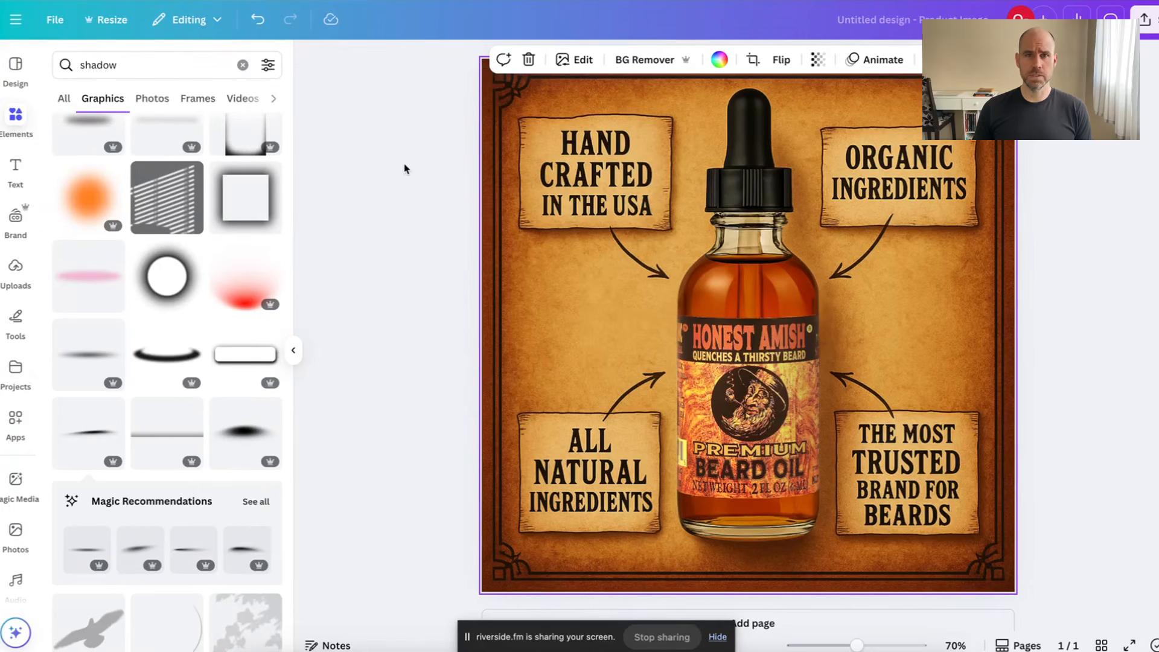
Create a new blank Product Image design by searching the design types for "amazon"
click(15, 20)
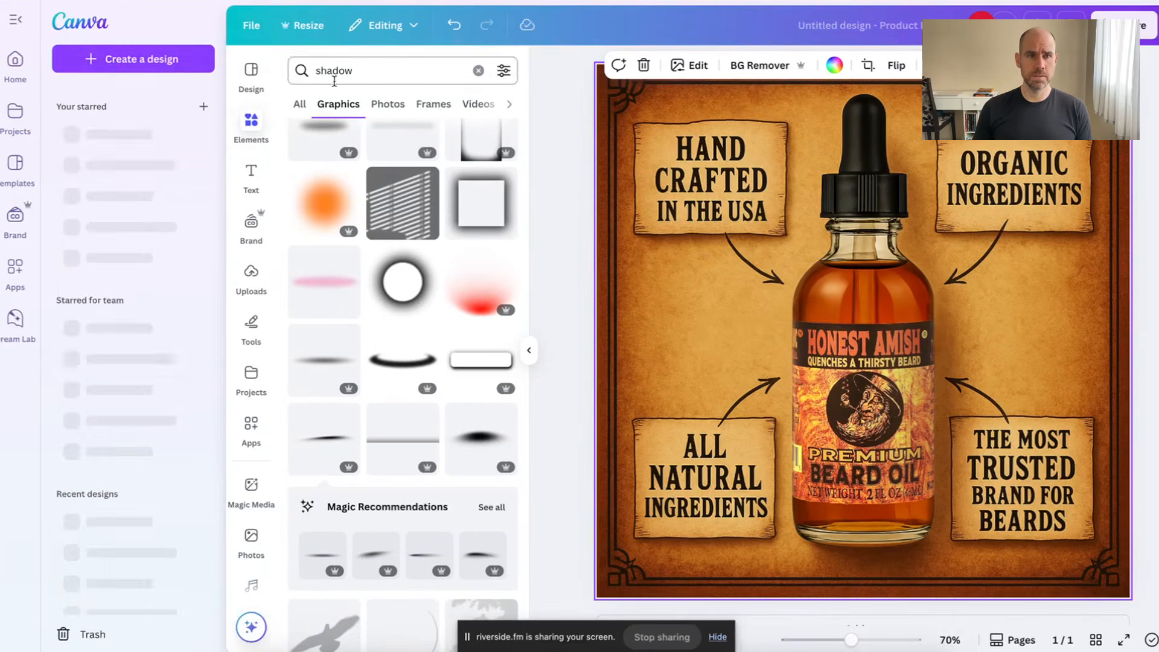
click(161, 66)
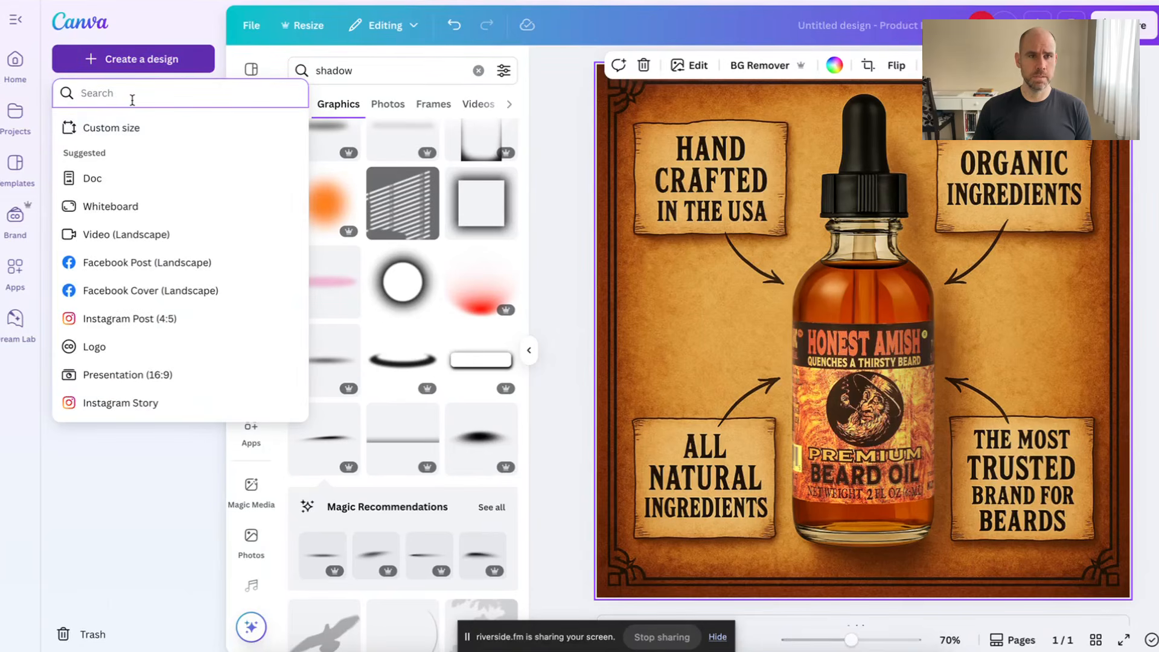
text(amazon)
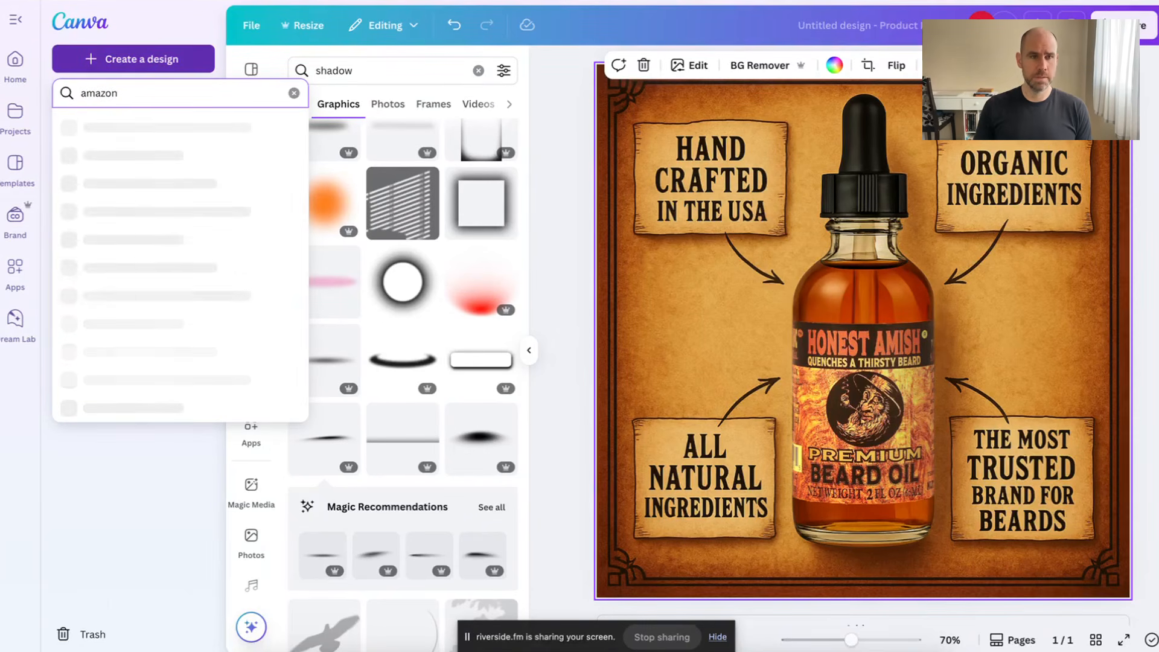
key(Return)
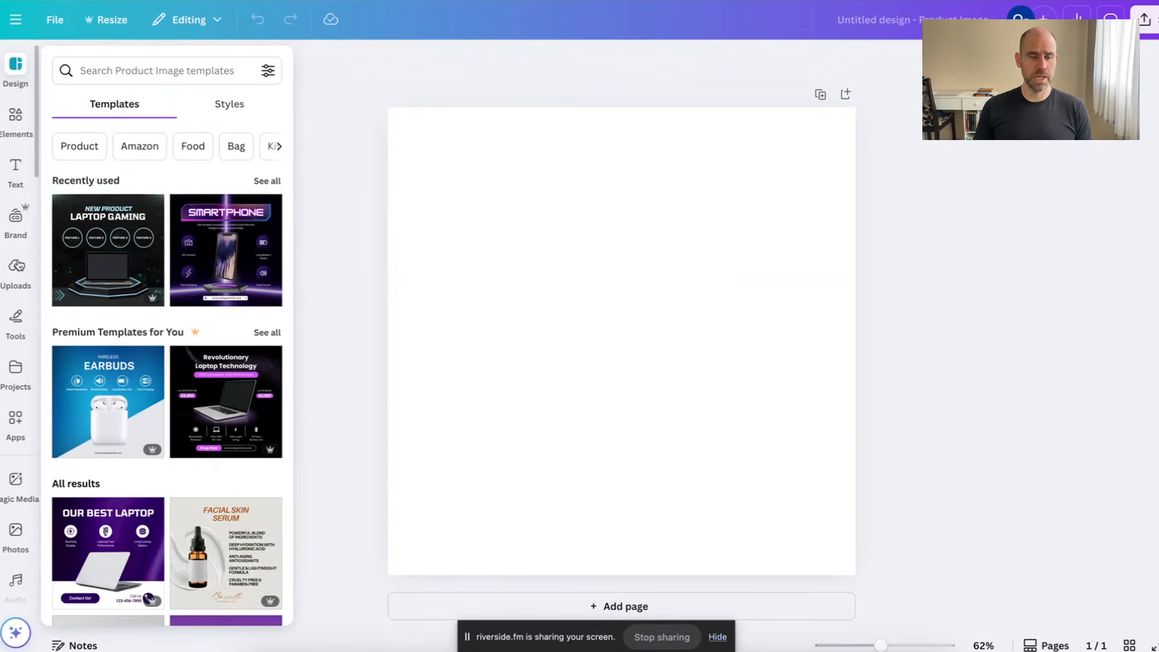
Add the uploaded beard oil infographic to the page and set it as the page background
click(17, 267)
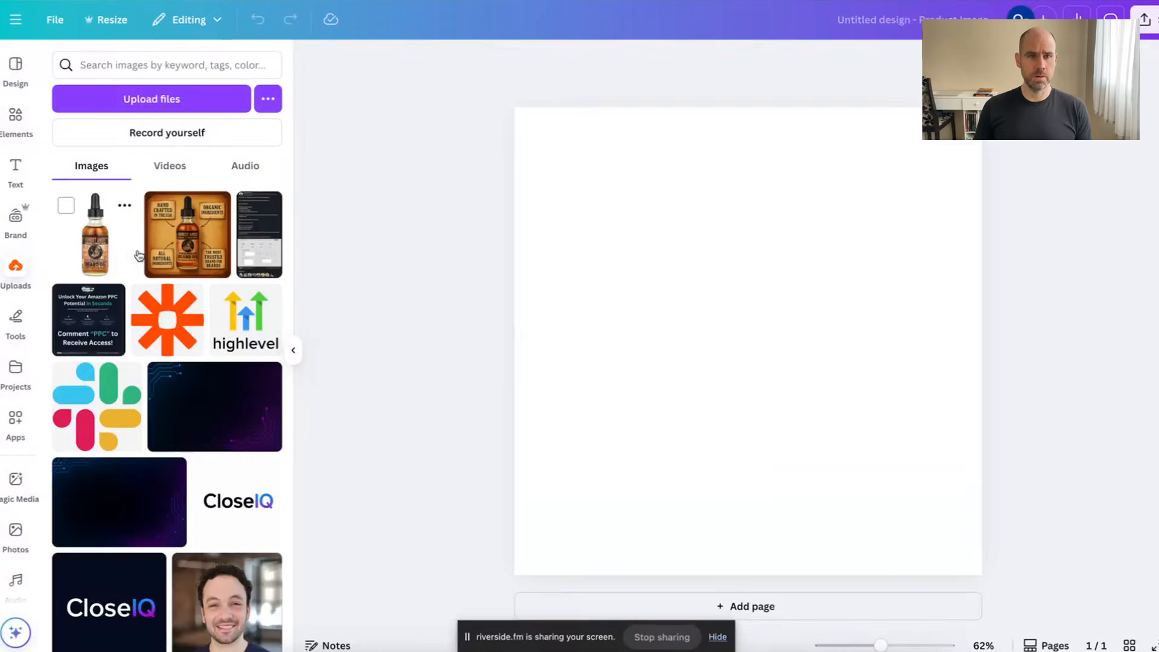
click(155, 252)
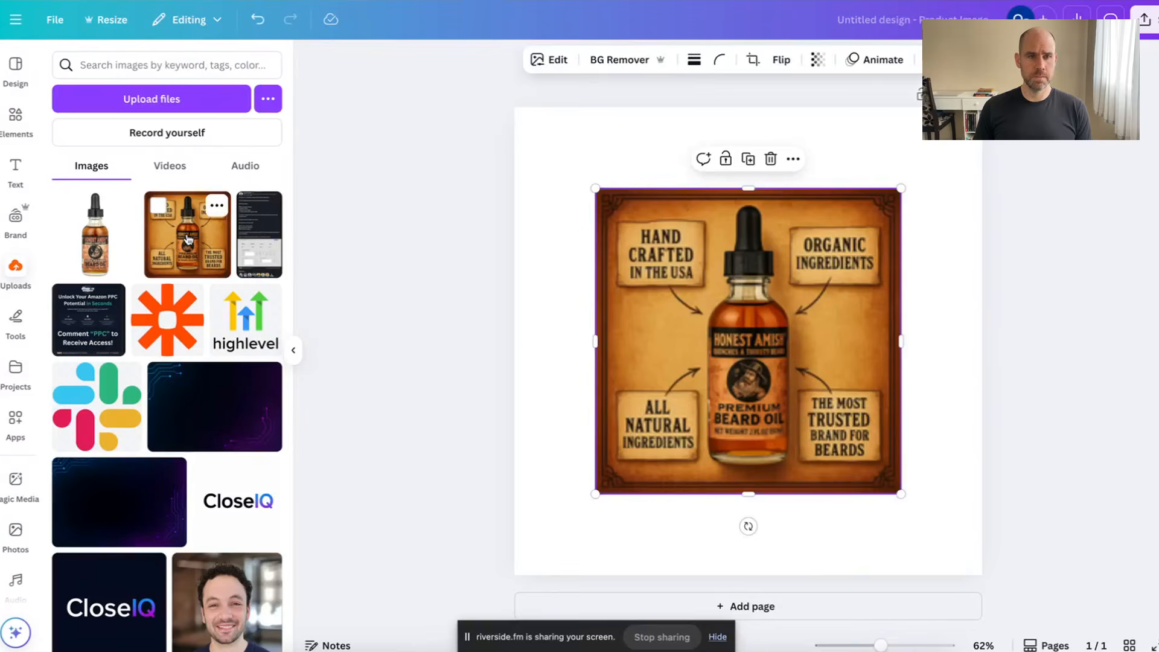
right_click(767, 335)
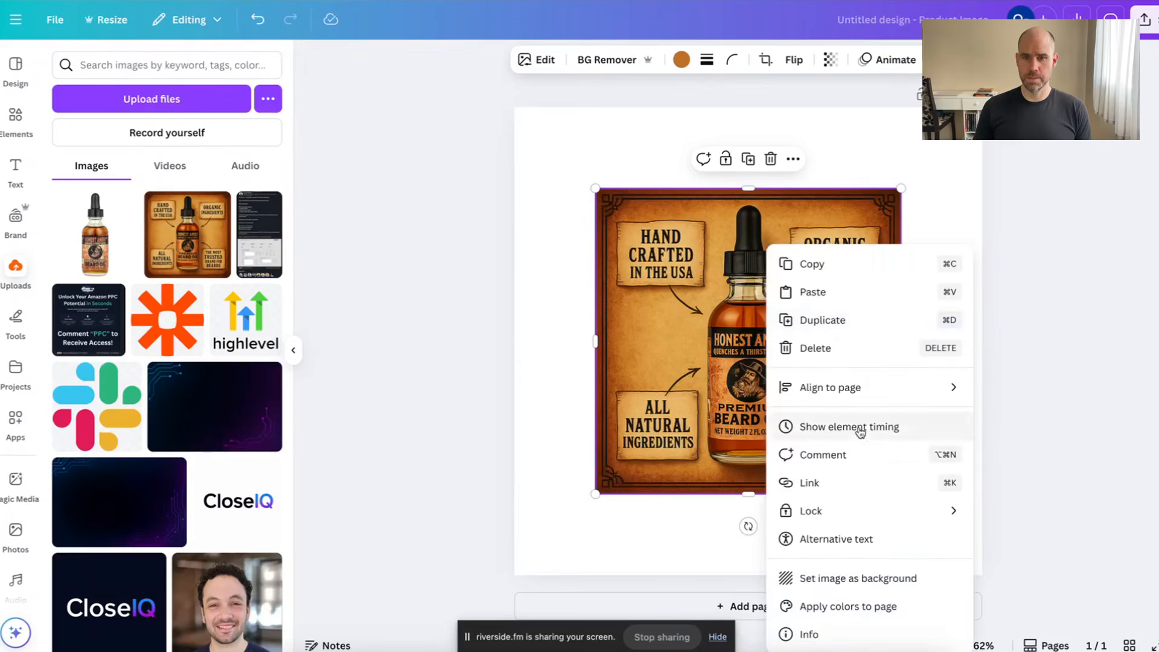
click(839, 576)
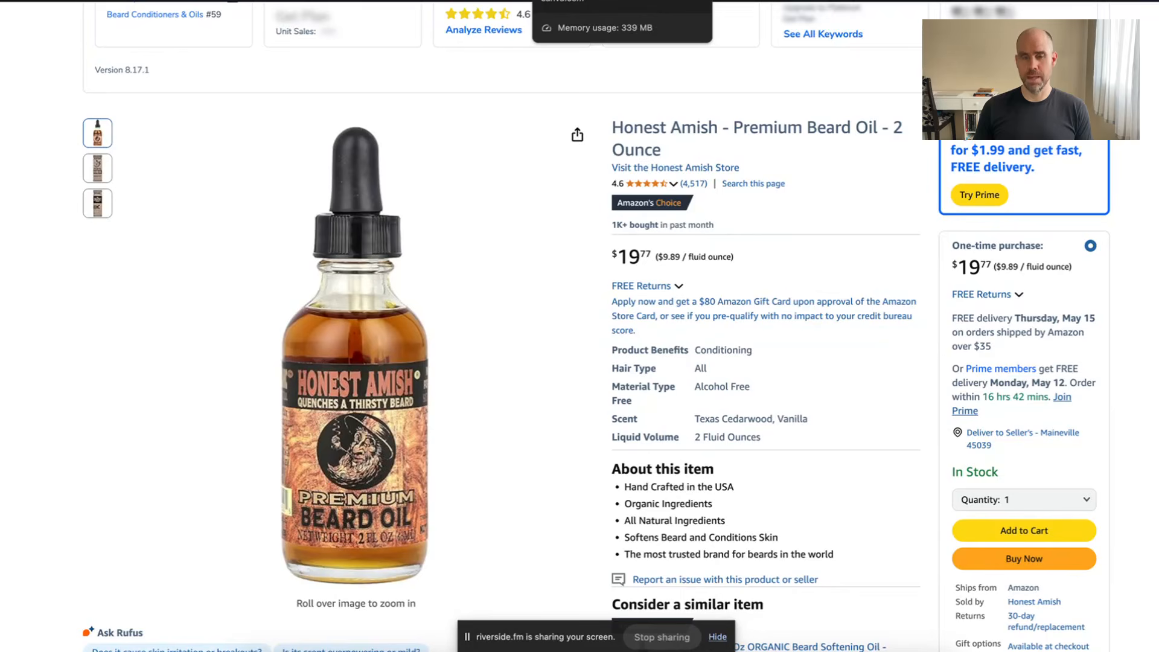
Return to the Canva design, add the uploaded original bottle photo and remove its background
click(622, 1)
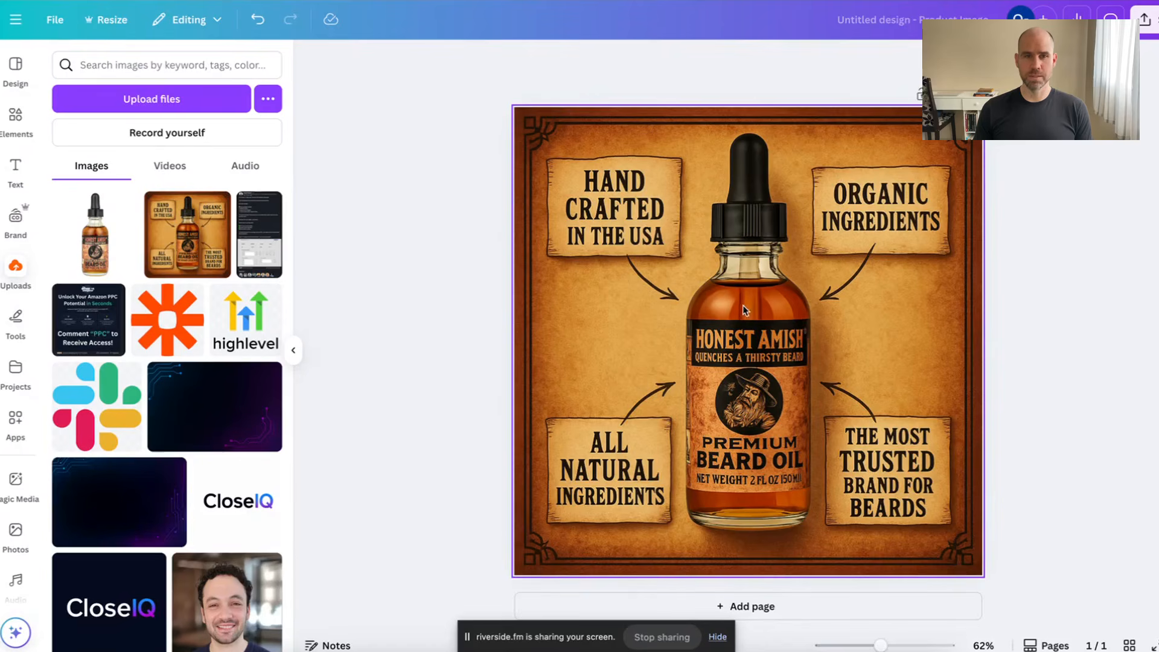
click(95, 234)
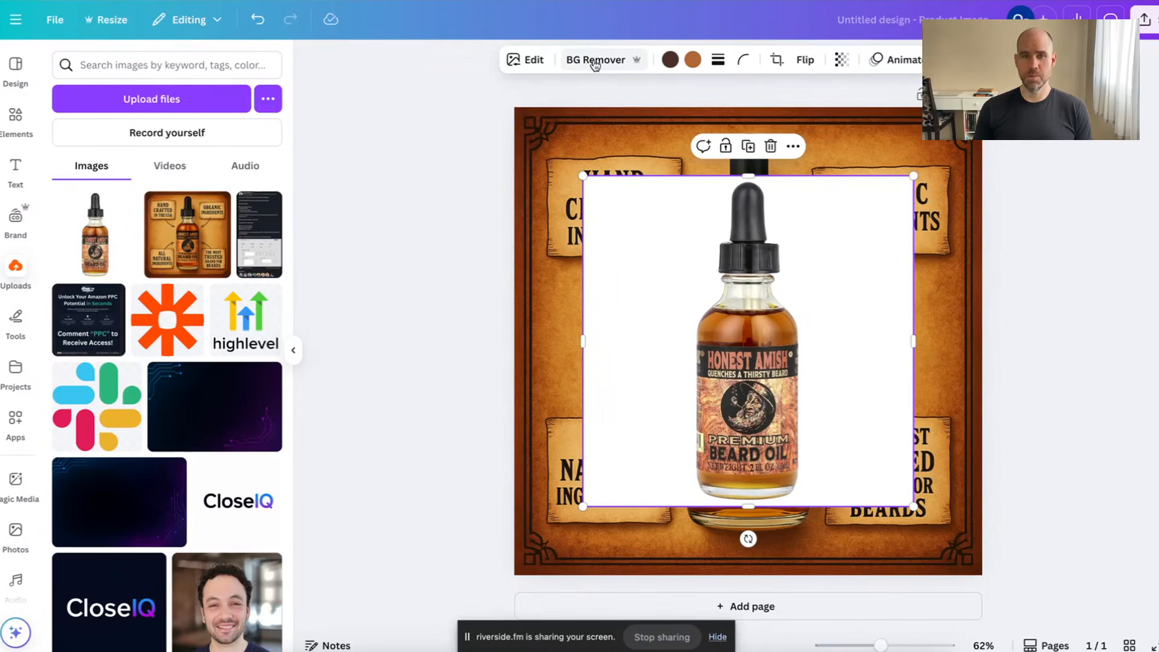
click(571, 67)
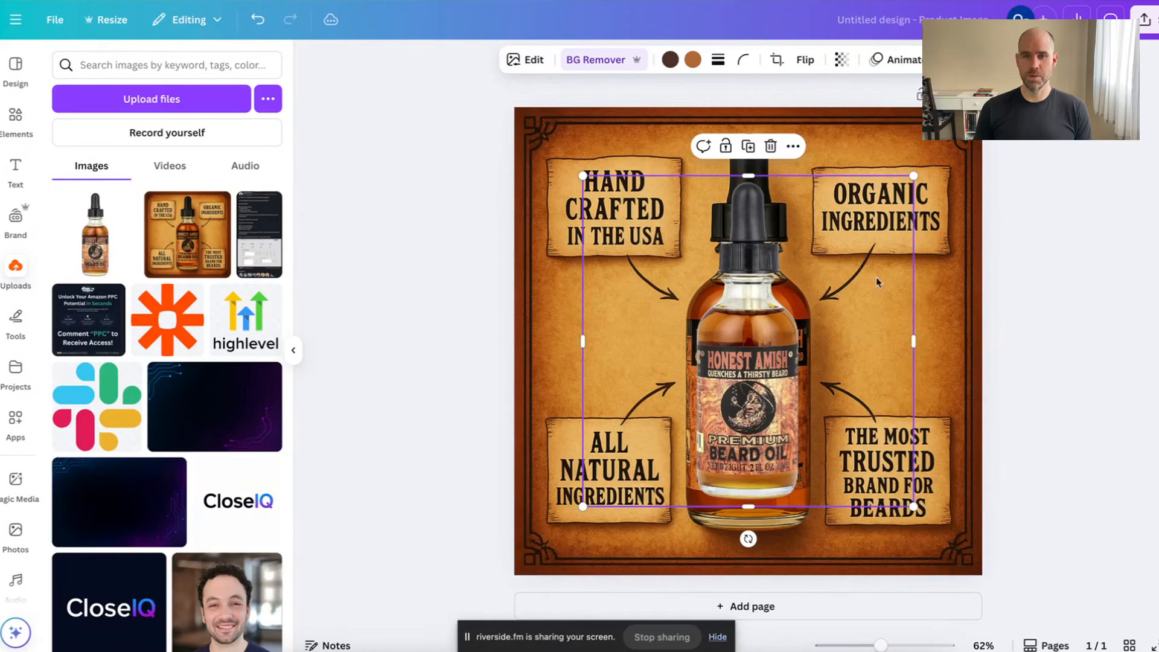
Enlarge the cut-out bottle proportionally and place it over the generated bottle in the background
drag(915, 176, 983, 152)
drag(899, 237, 870, 273)
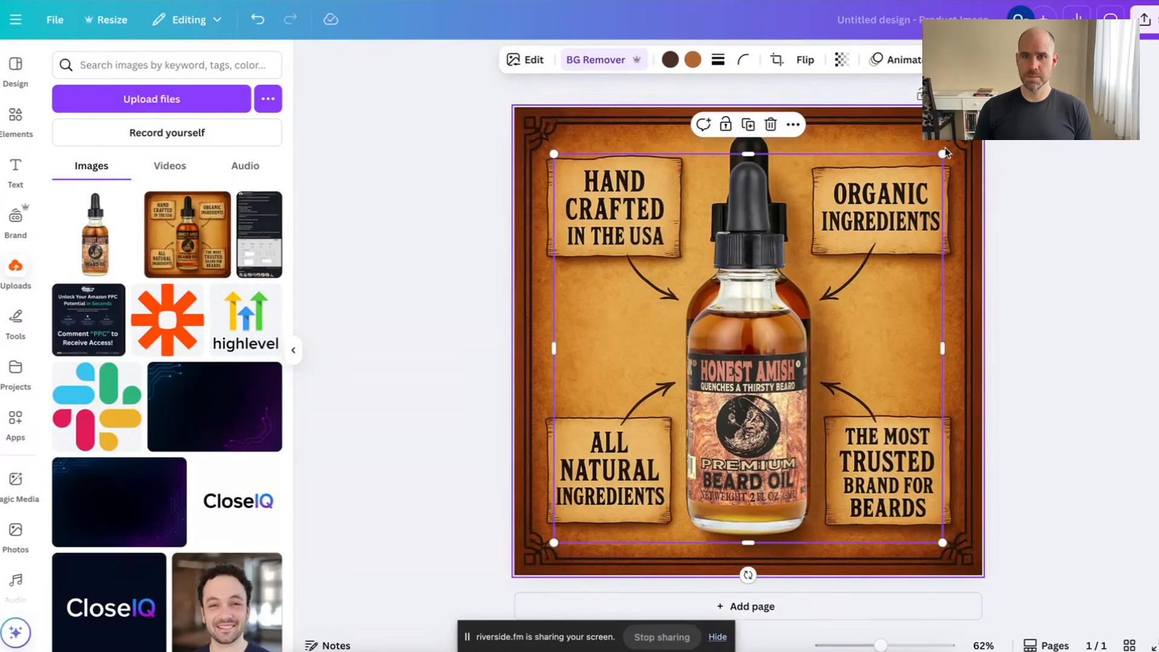
drag(942, 154, 974, 123)
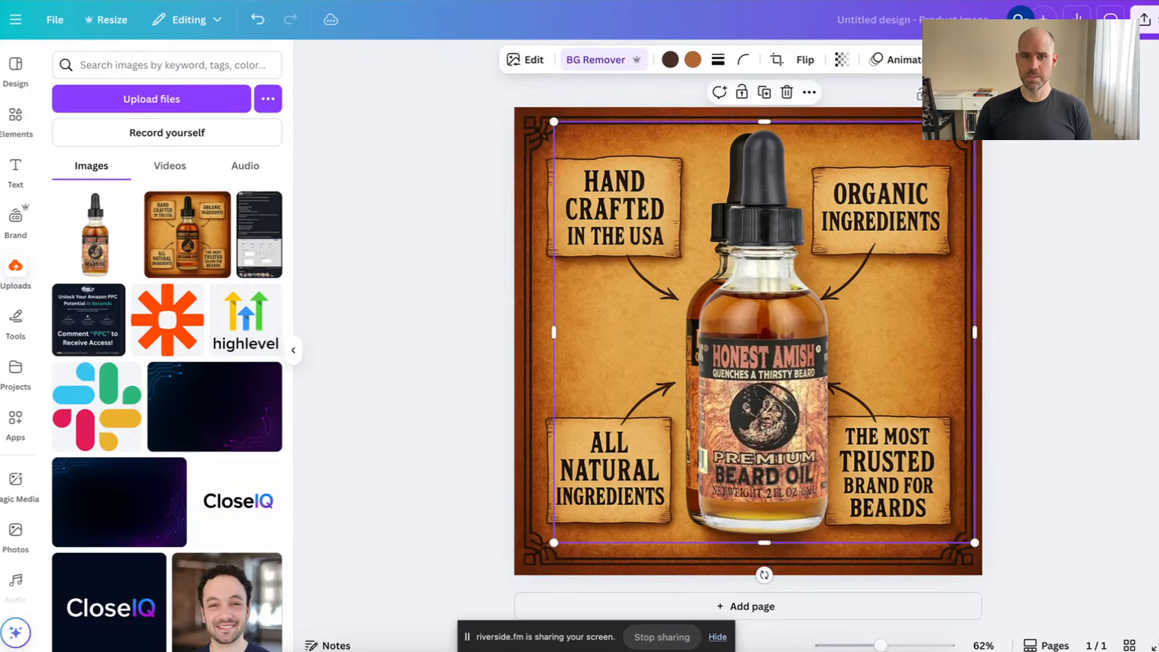
drag(877, 223, 864, 215)
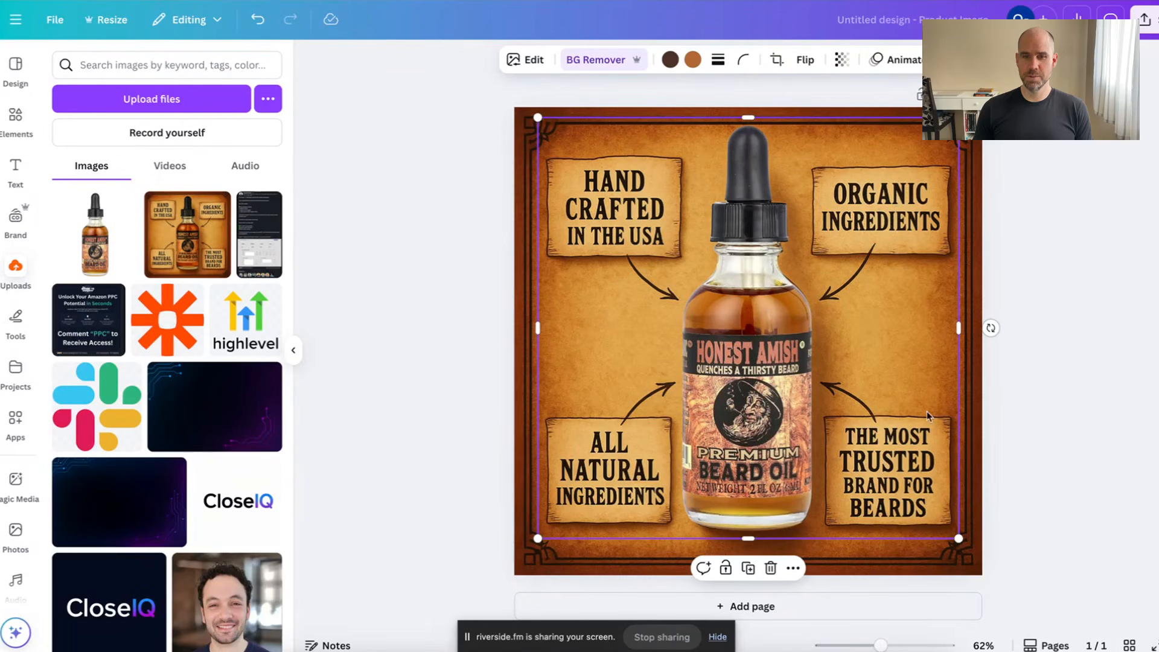
Fine-tune the cut-out bottle's size and position so it covers the generated bottle
drag(957, 537, 957, 536)
drag(919, 490, 918, 488)
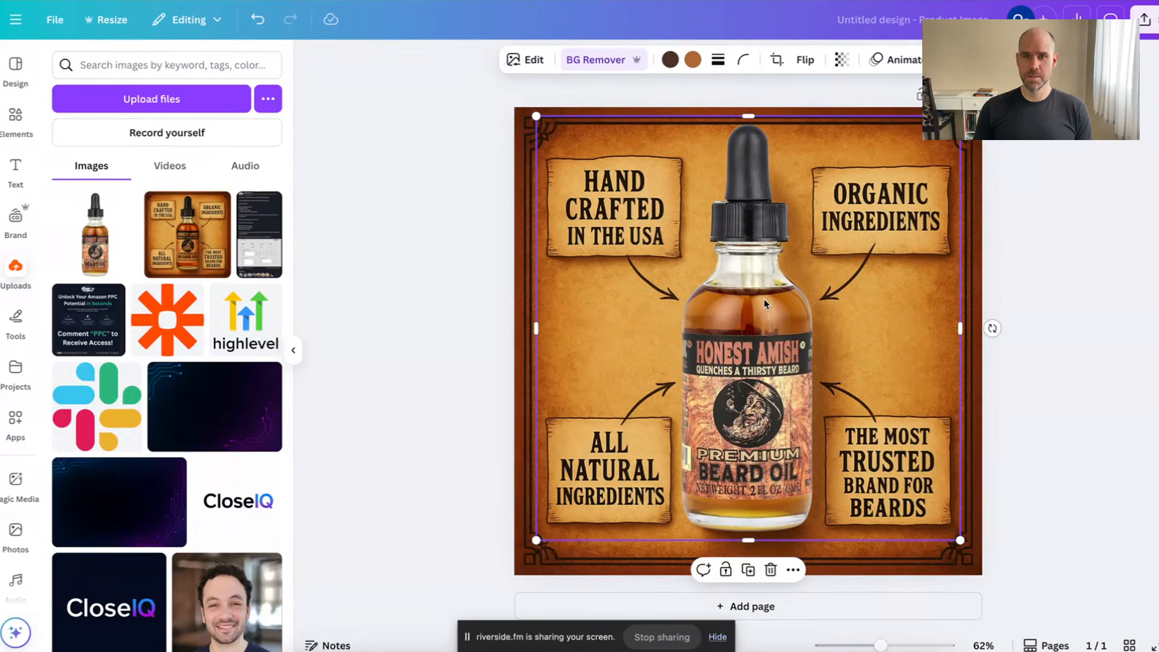
click(1049, 276)
click(740, 291)
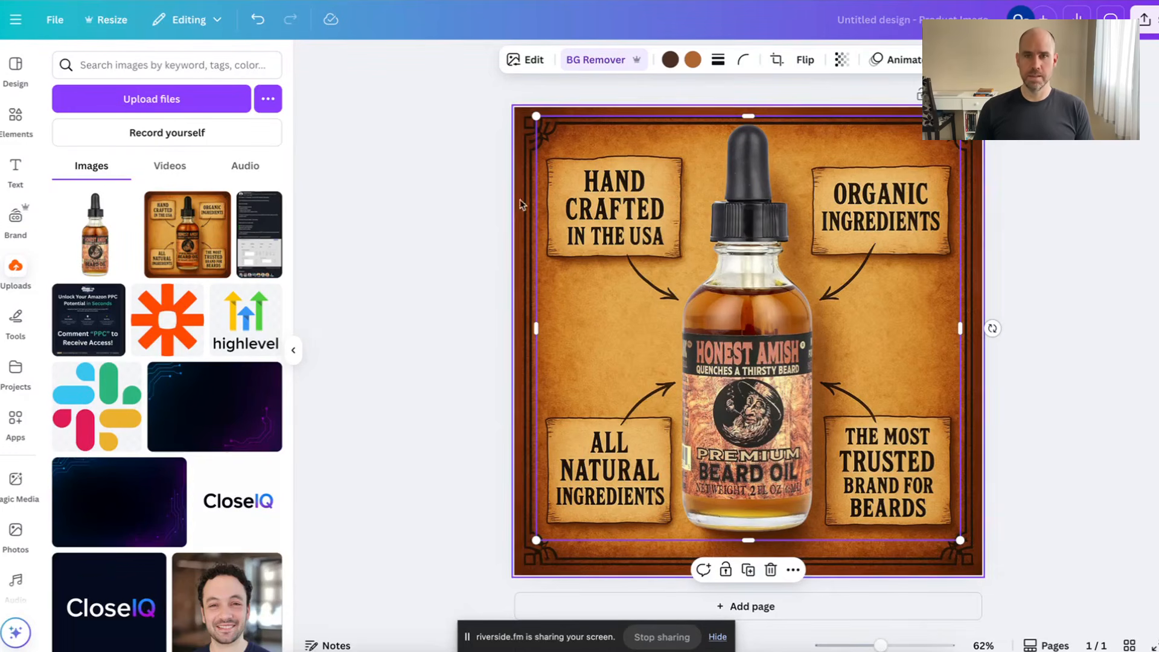
drag(767, 226, 766, 224)
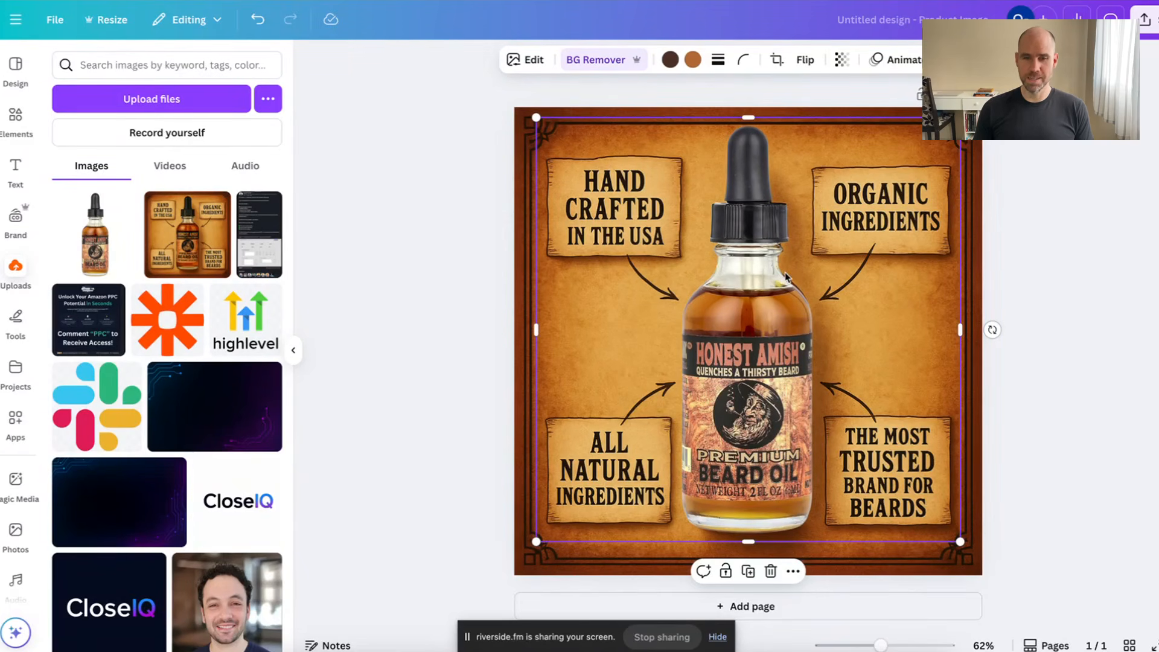
Delete the cut-out real bottle that lies over the generated bottle
drag(764, 276, 763, 275)
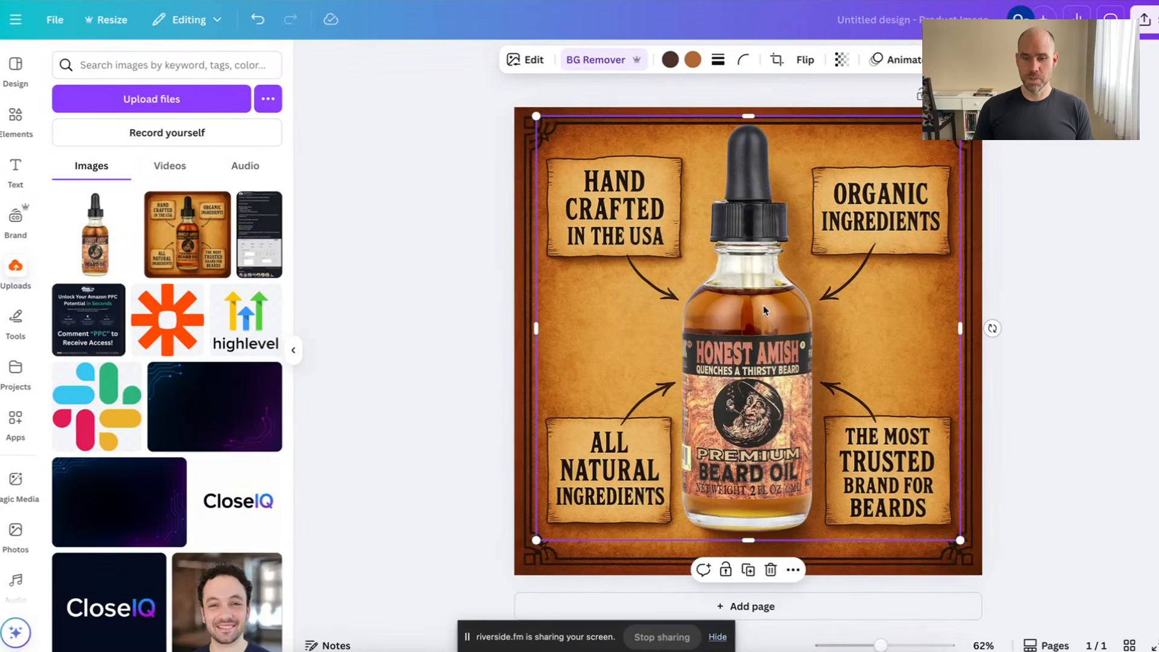
key(Delete)
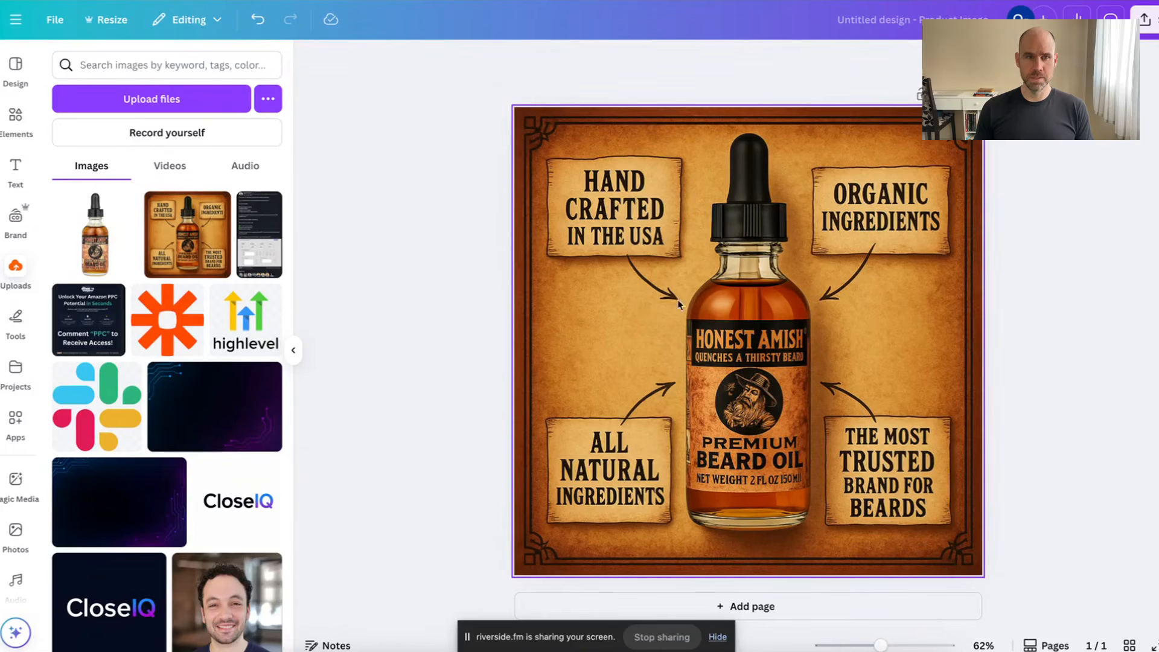
Separate the generated bottle from the background image with Magic Grab and delete it from the page
click(738, 308)
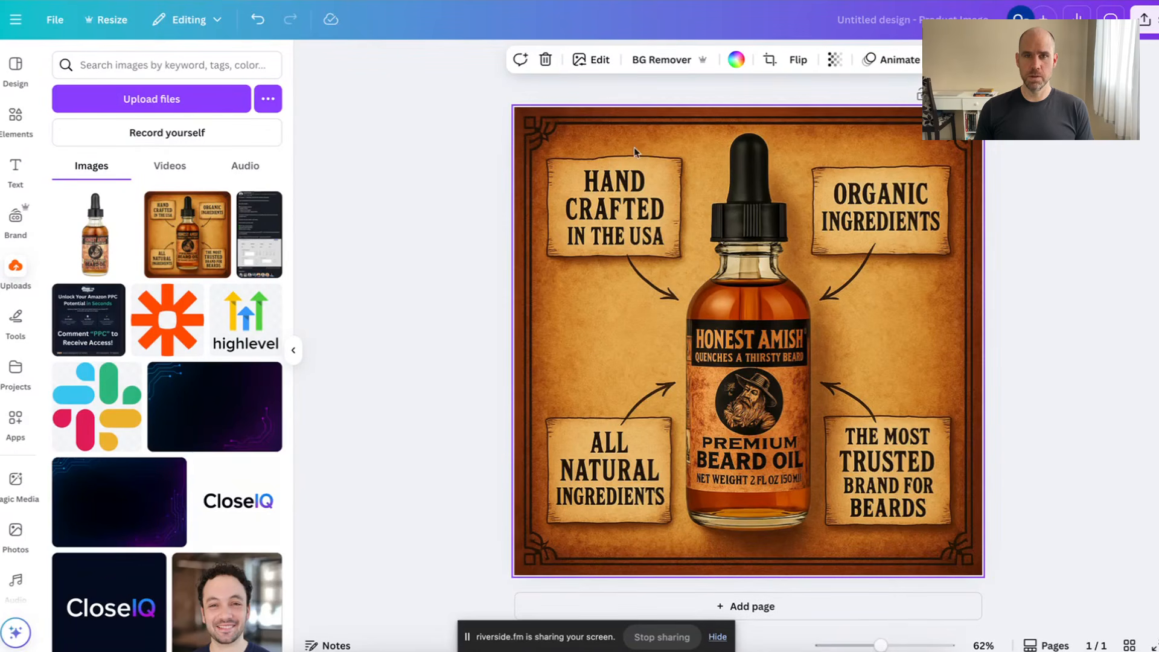
click(594, 60)
scroll(151, 269, right, 3)
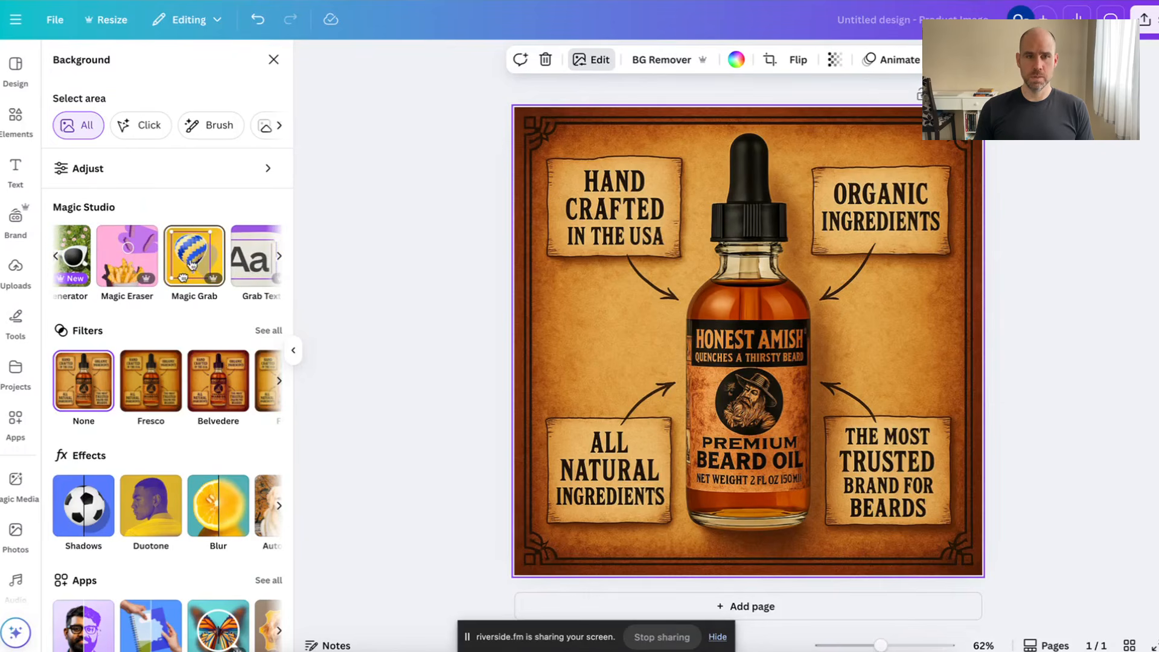
click(194, 261)
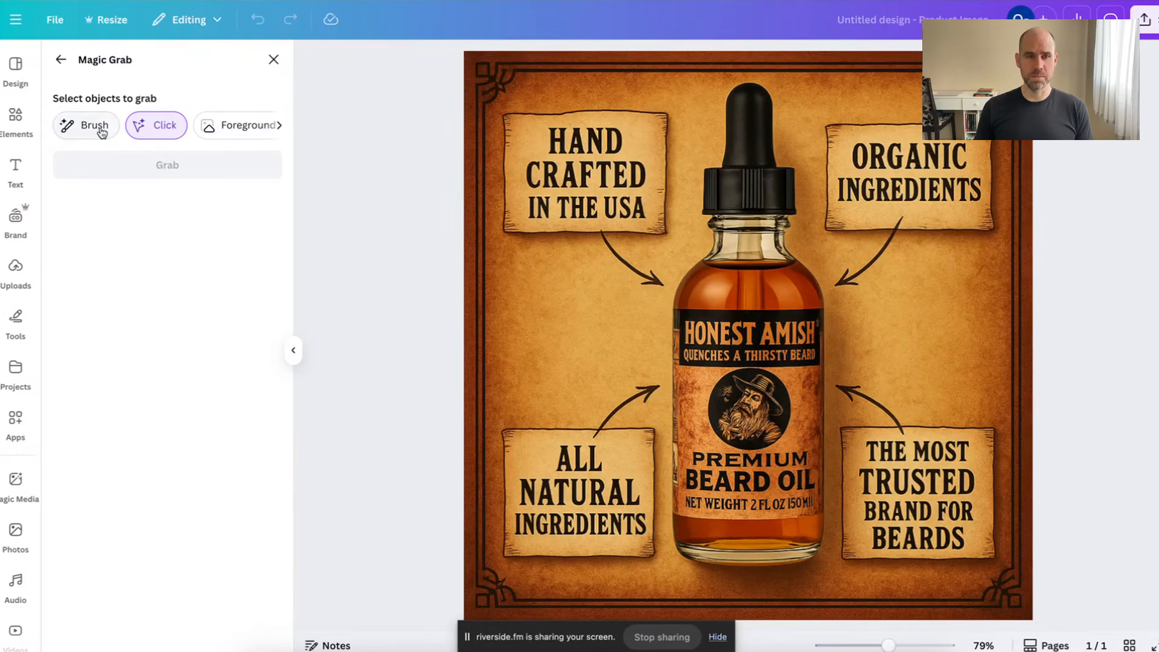
click(712, 337)
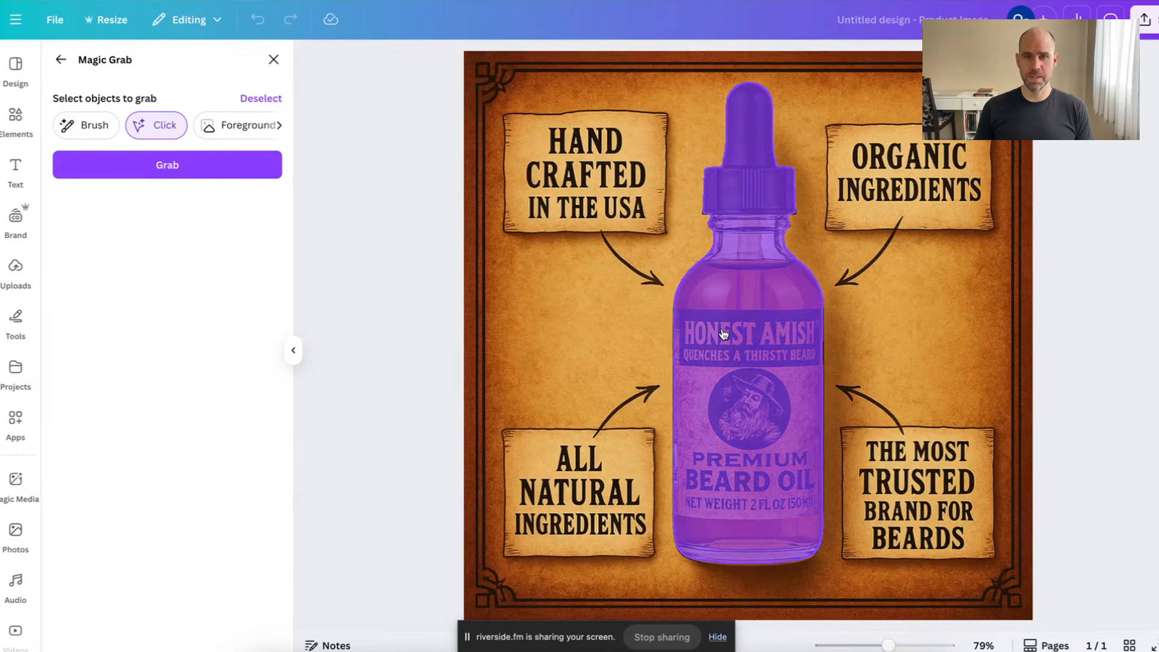
click(163, 172)
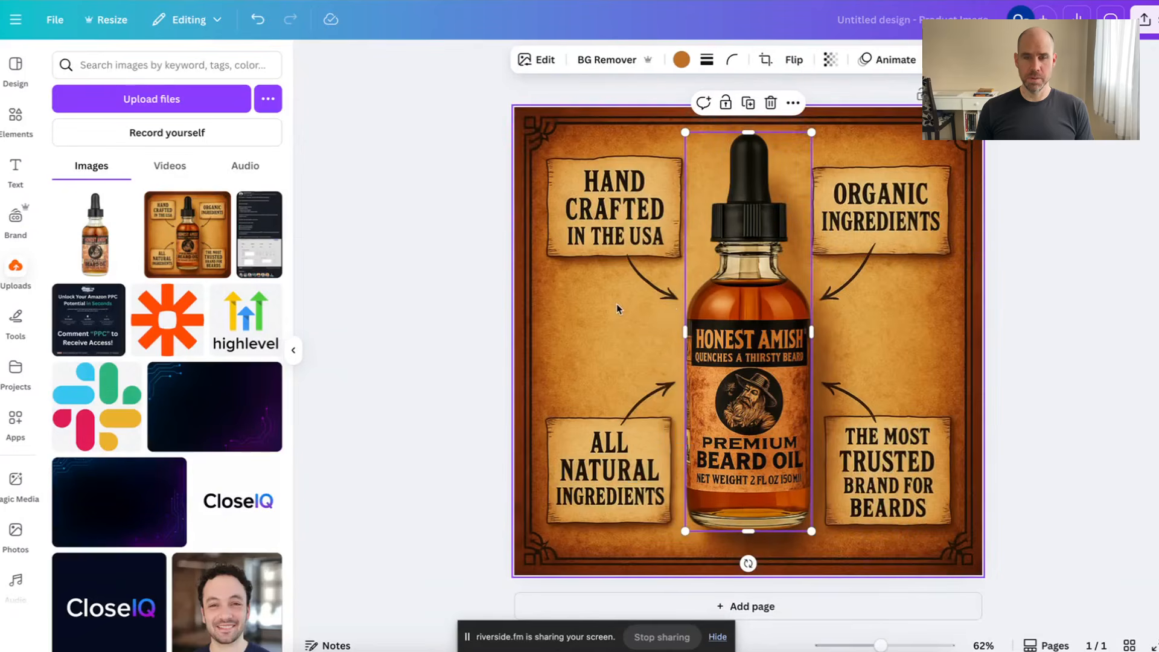
drag(747, 334, 819, 342)
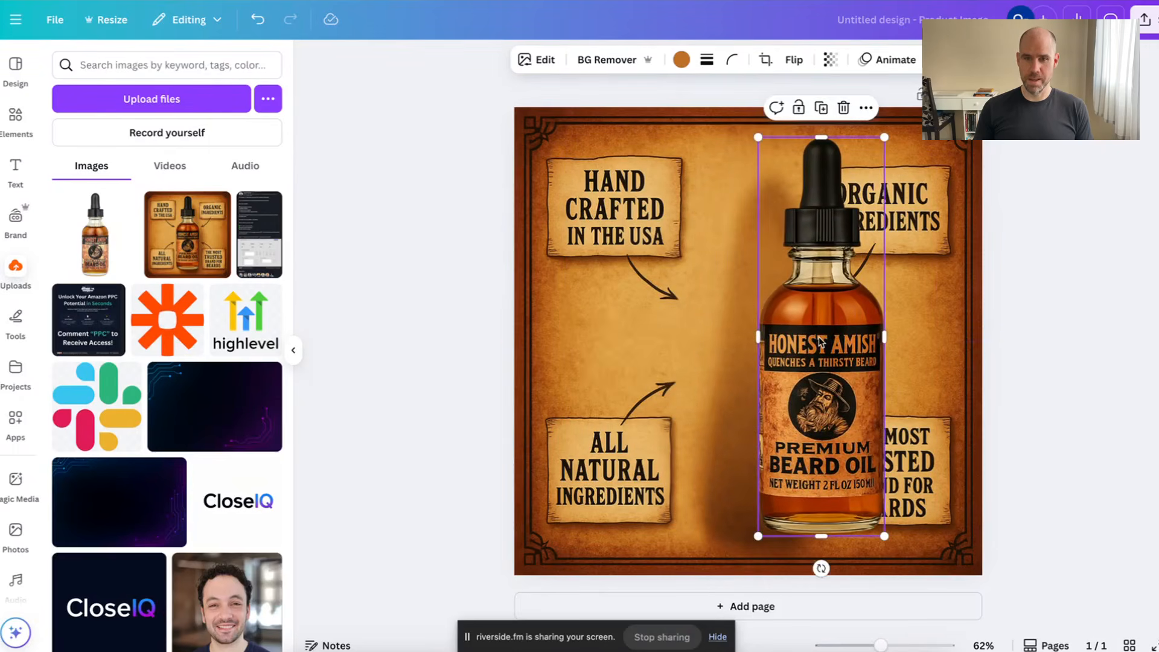
key(Delete)
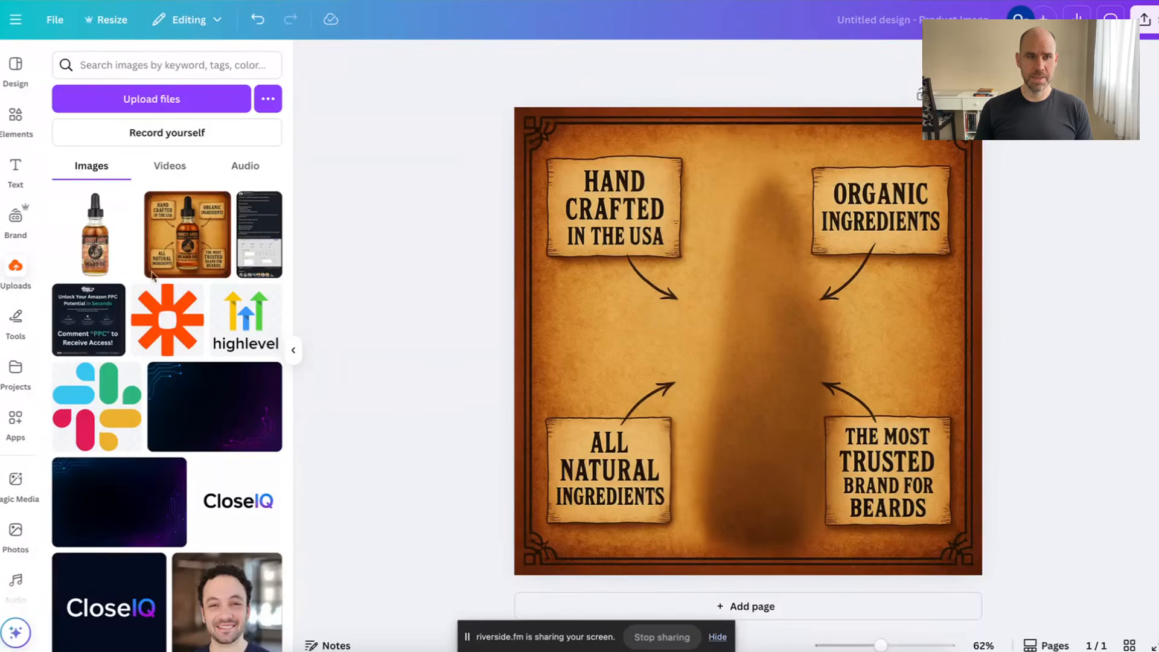
Add the uploaded original bottle photo to the page and remove its background
click(94, 244)
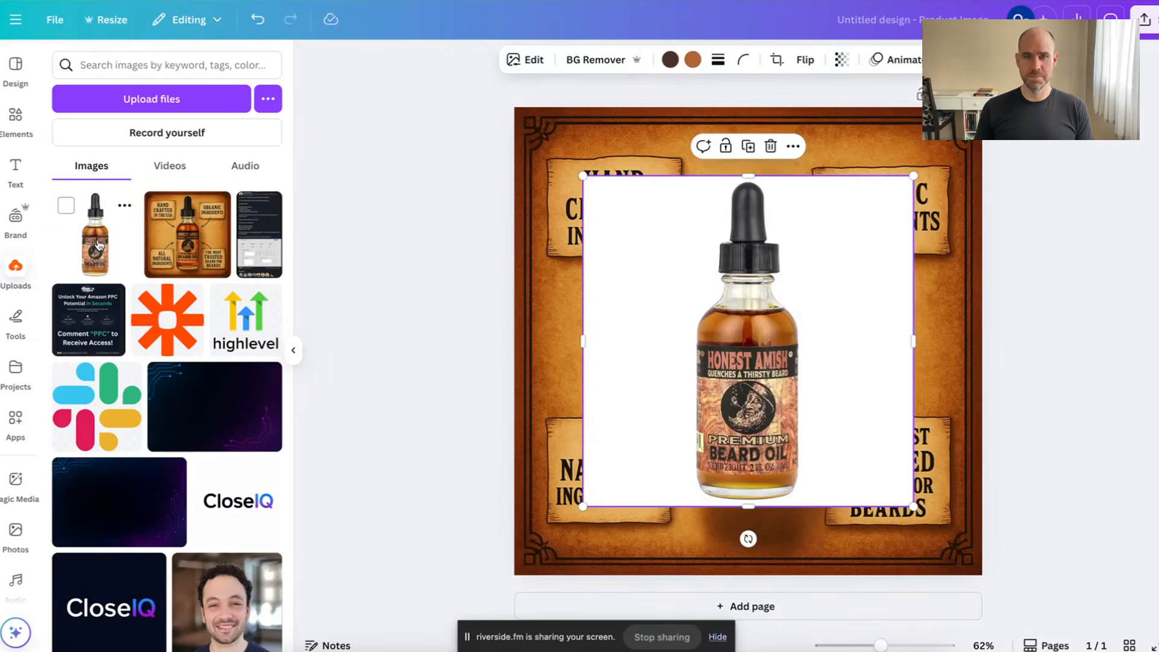
click(576, 59)
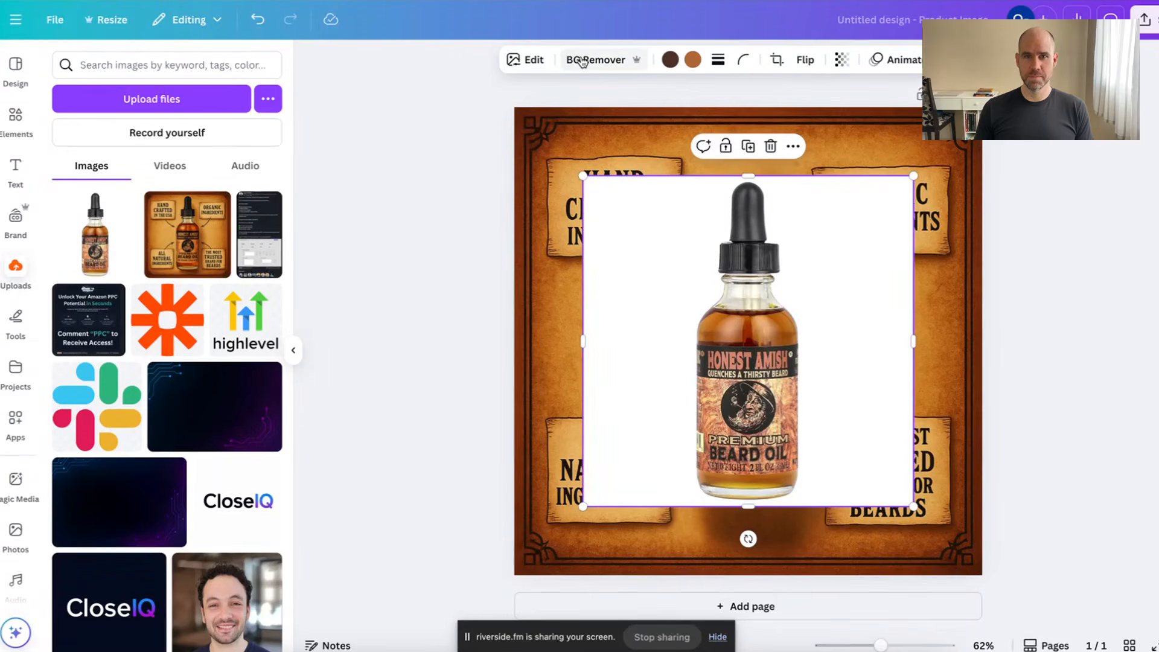
Enlarge the cut-out bottle proportionally and centre it over the blurred gap between the four callouts
drag(914, 175, 964, 130)
drag(756, 292, 738, 318)
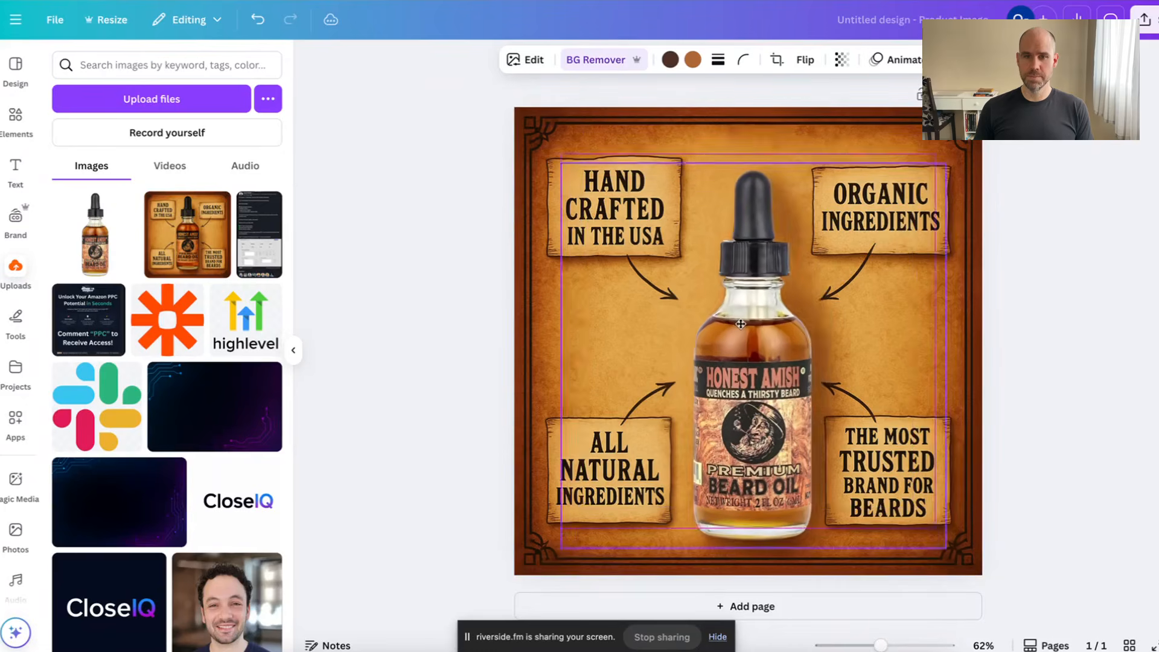
drag(946, 161, 977, 119)
drag(854, 223, 844, 226)
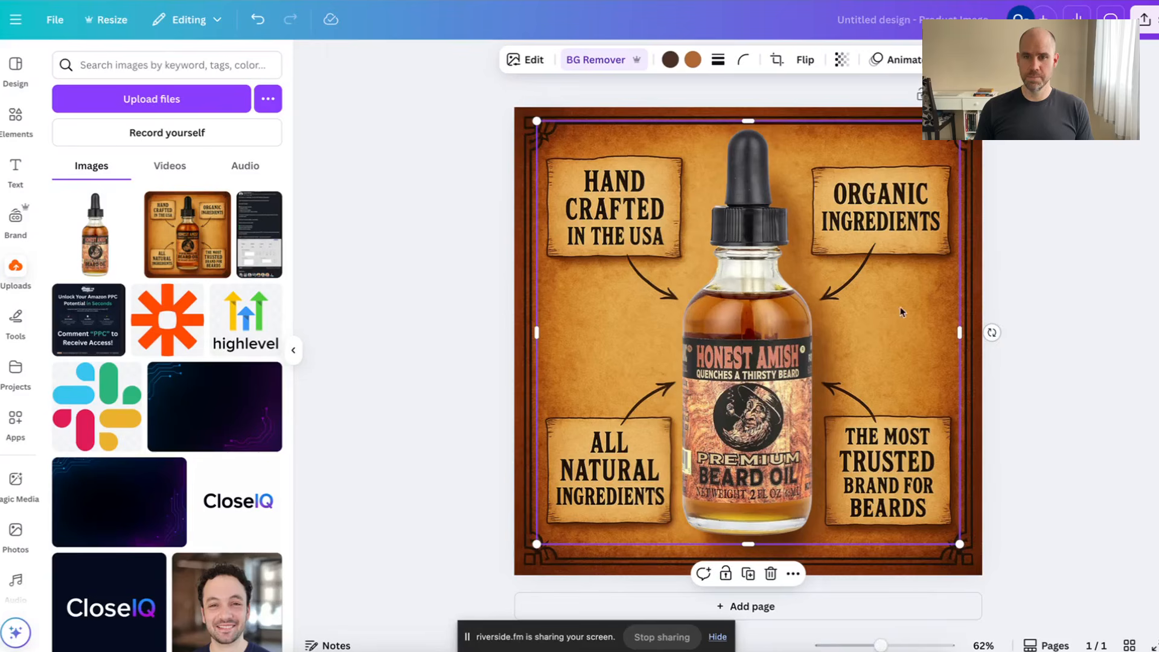
click(969, 287)
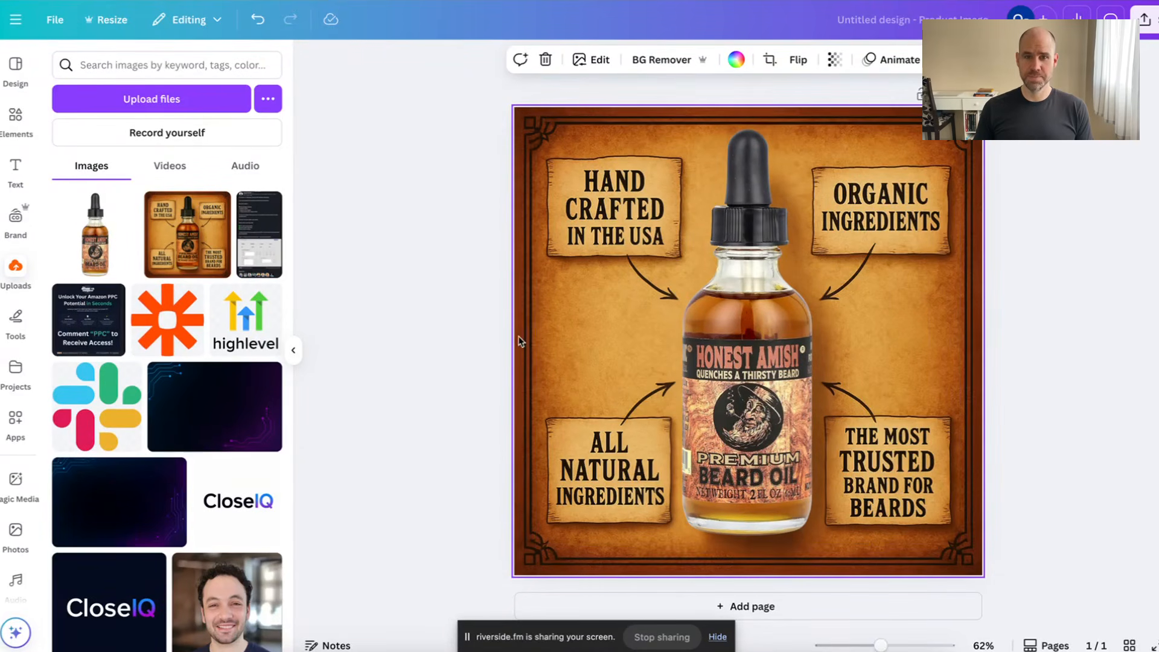
Open the cut-out bottle's image editing options and try the Fresco filter
click(737, 357)
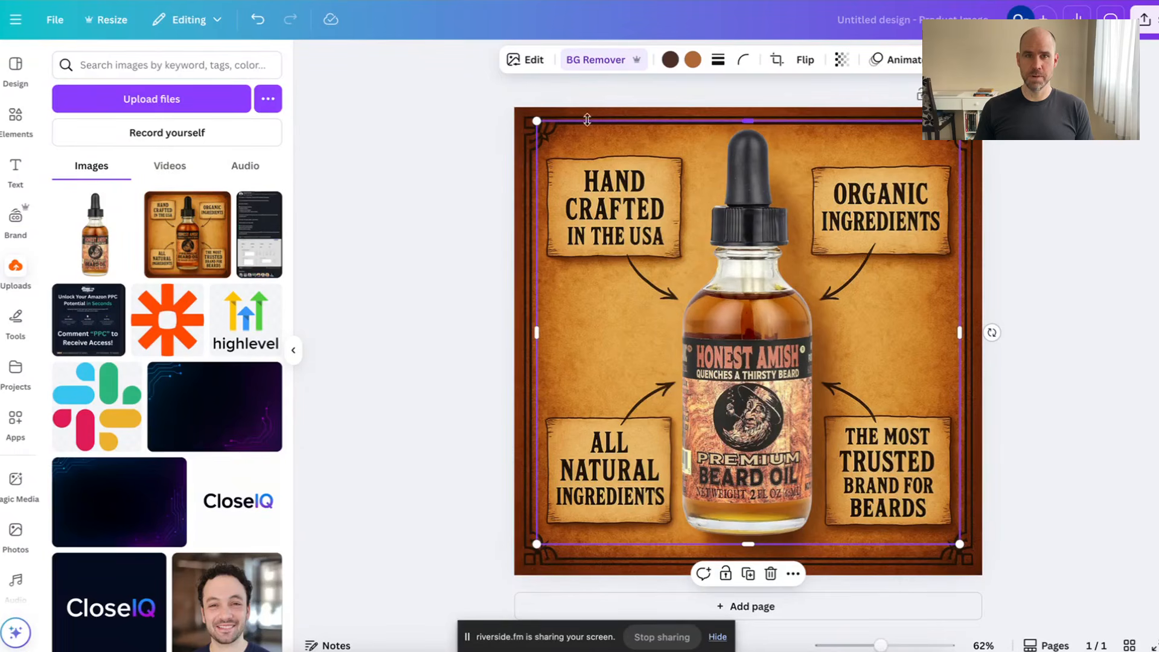
click(524, 59)
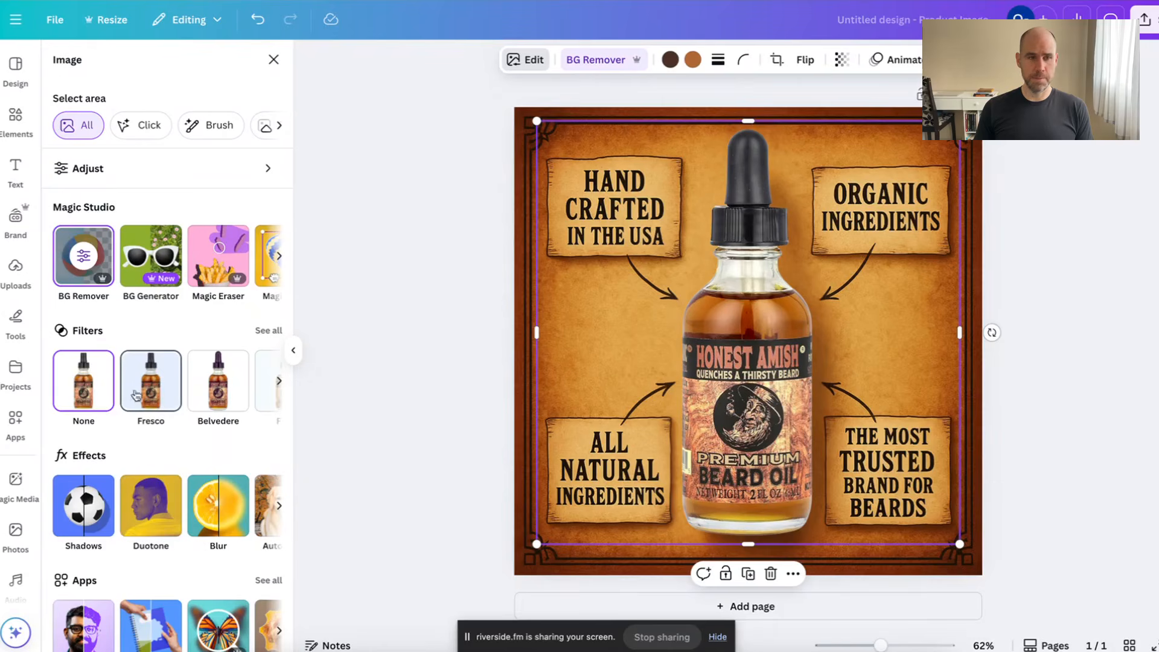
click(167, 388)
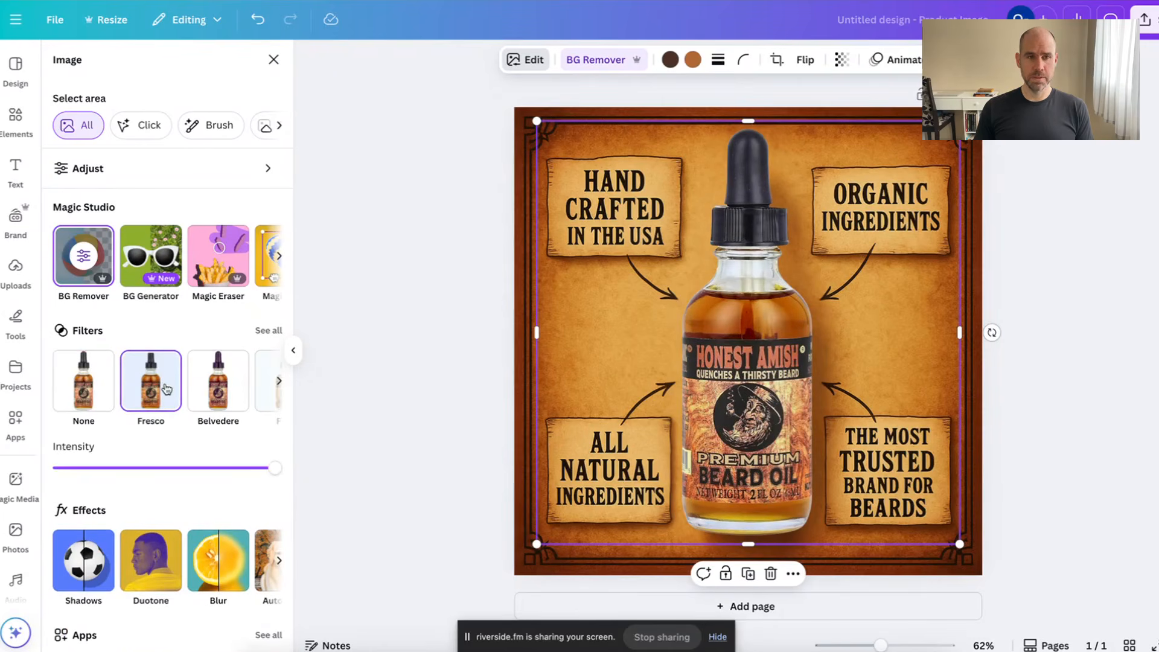
Try the Belvedere, Flint and Capri filters on the cut-out bottle
click(208, 388)
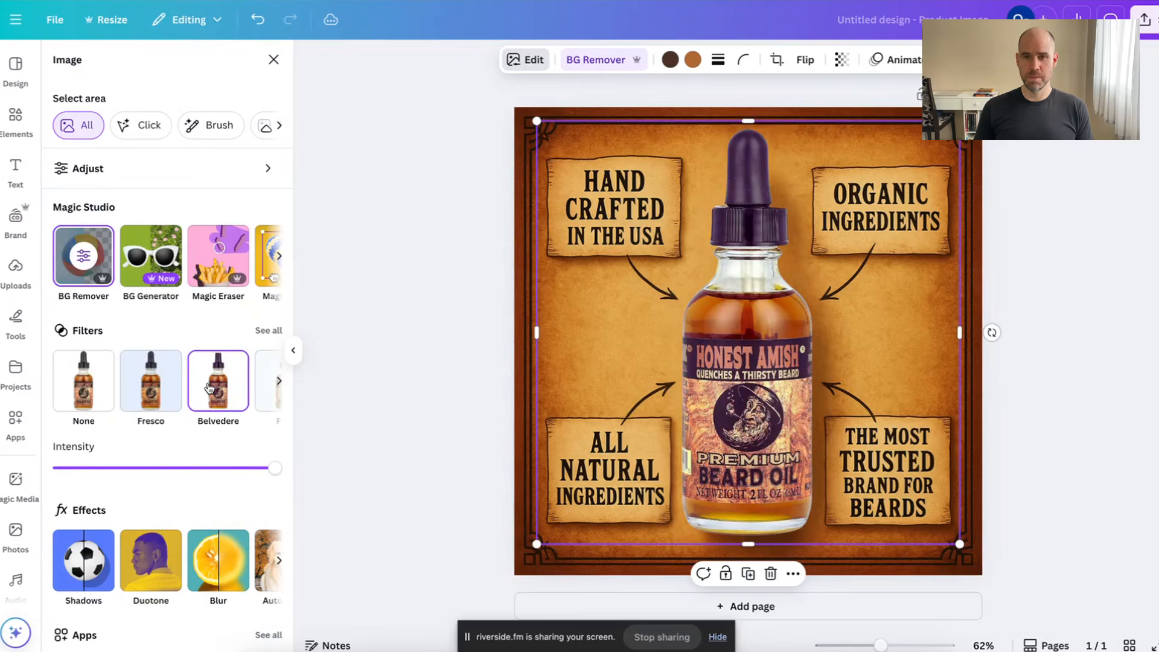
scroll(212, 388, right, 2)
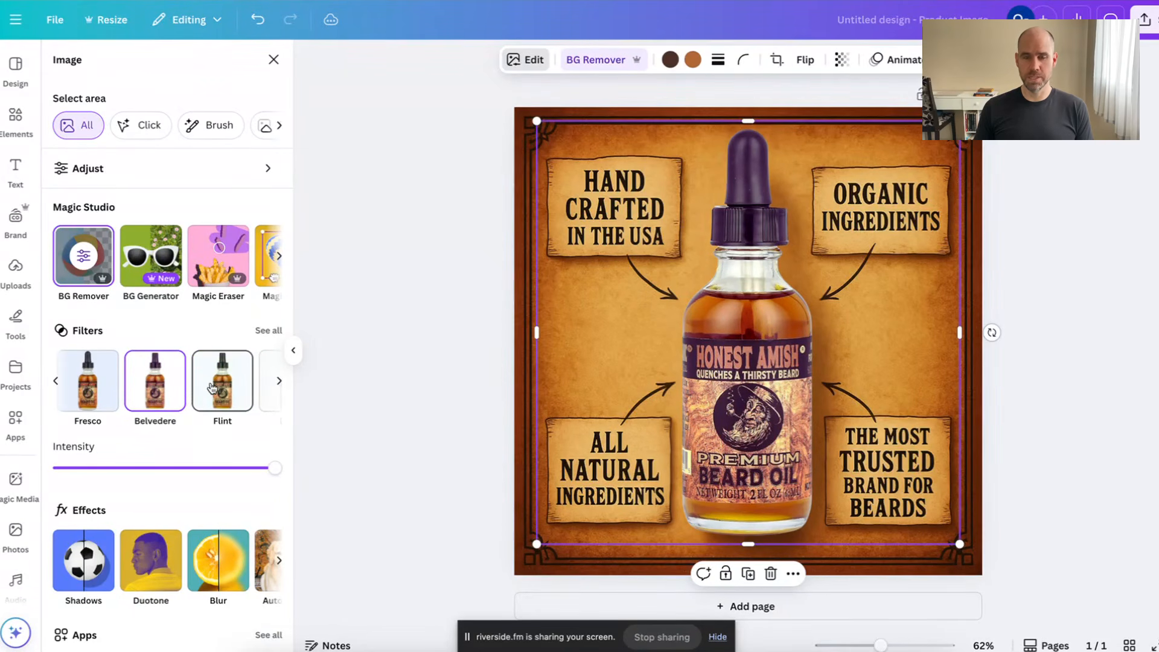
click(212, 387)
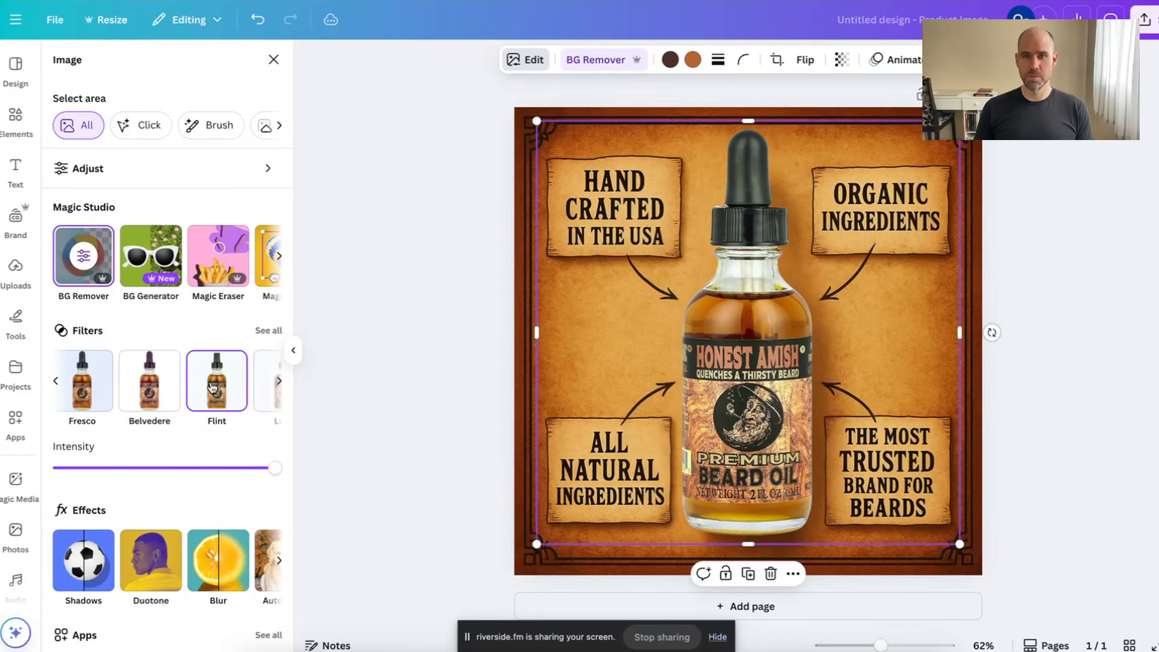
scroll(229, 388, right, 2)
click(228, 388)
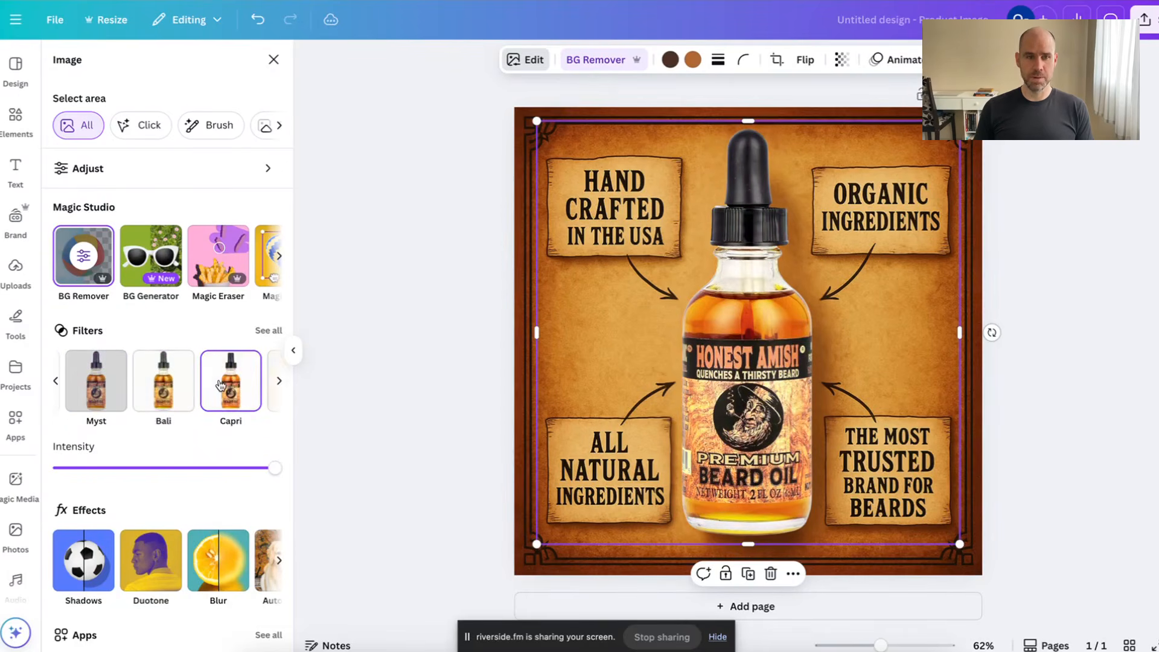
Try the Latte, Bronz, Sangri and Scandi filters on the cut-out bottle
scroll(225, 388, right, 1)
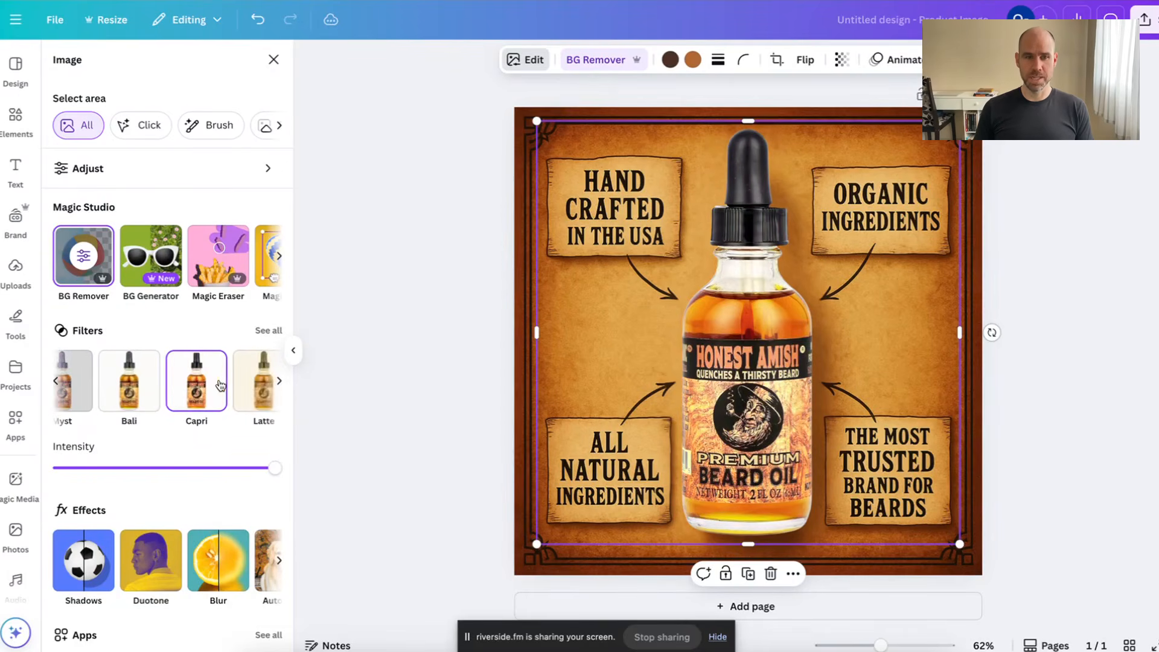
click(256, 388)
scroll(256, 388, right, 2)
click(128, 387)
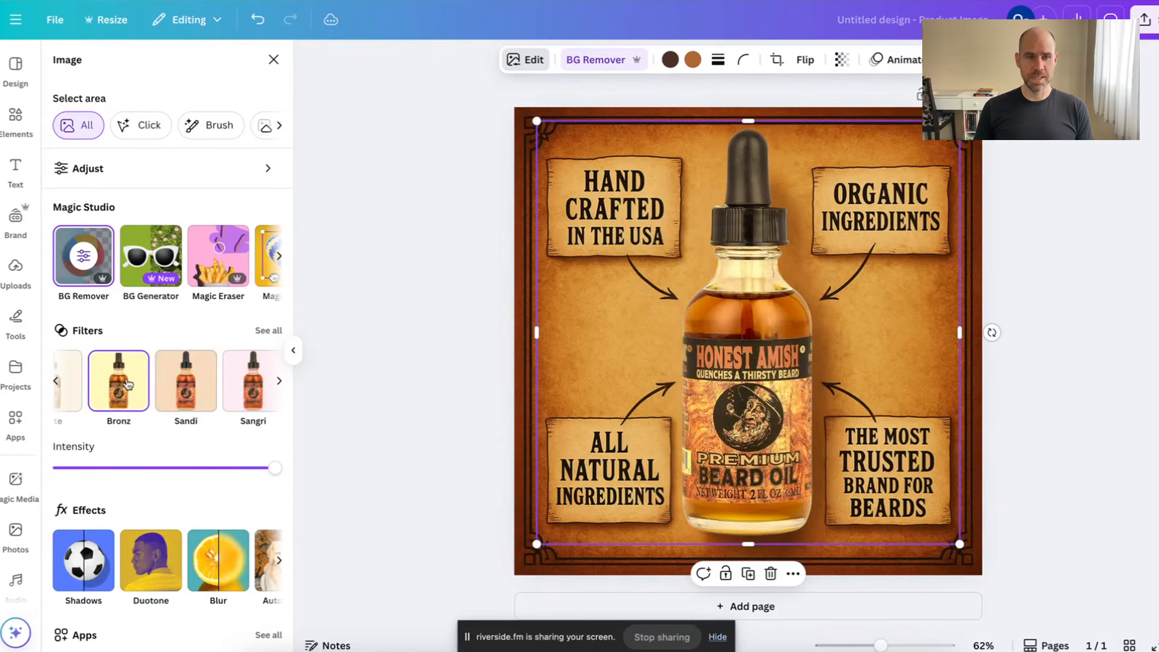
scroll(172, 388, right, 1)
click(176, 387)
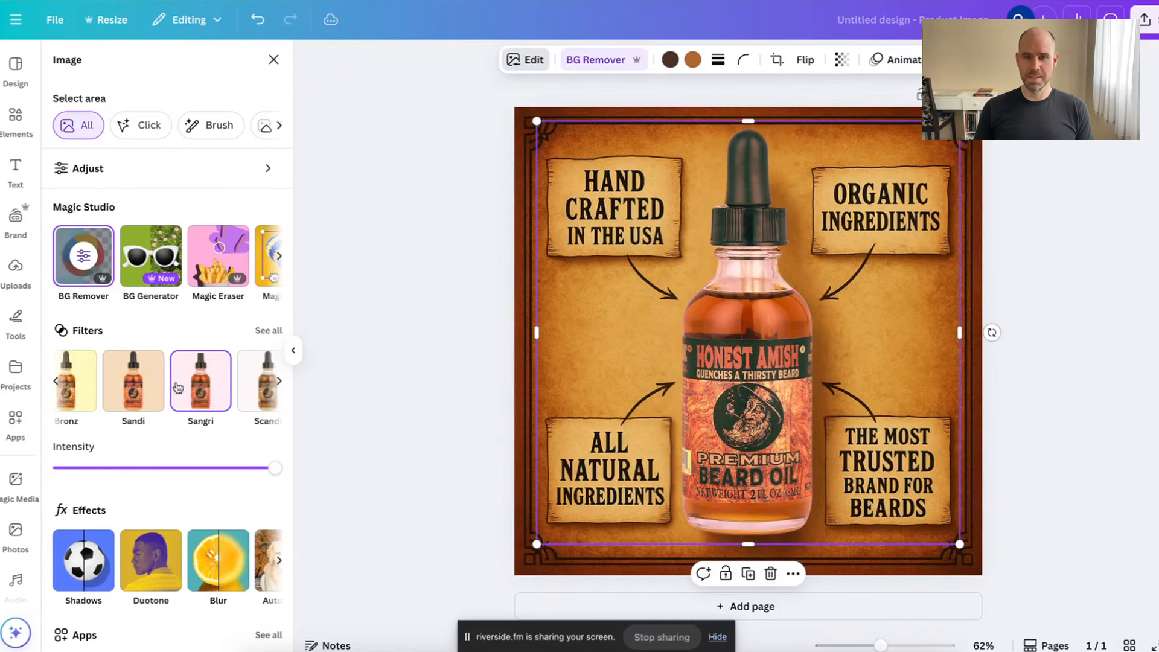
scroll(177, 387, right, 1)
click(212, 387)
Try the Nordic, Astro and Arctic filters and the one after them on the cut-out bottle
scroll(209, 386, right, 1)
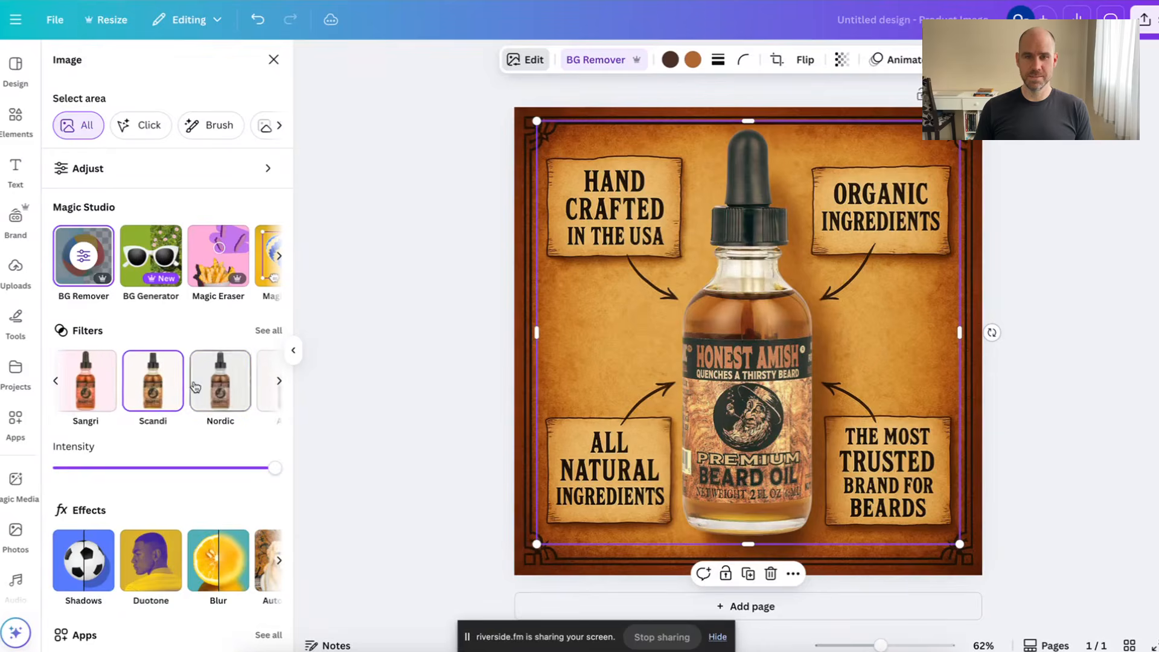
click(209, 386)
scroll(210, 386, right, 1)
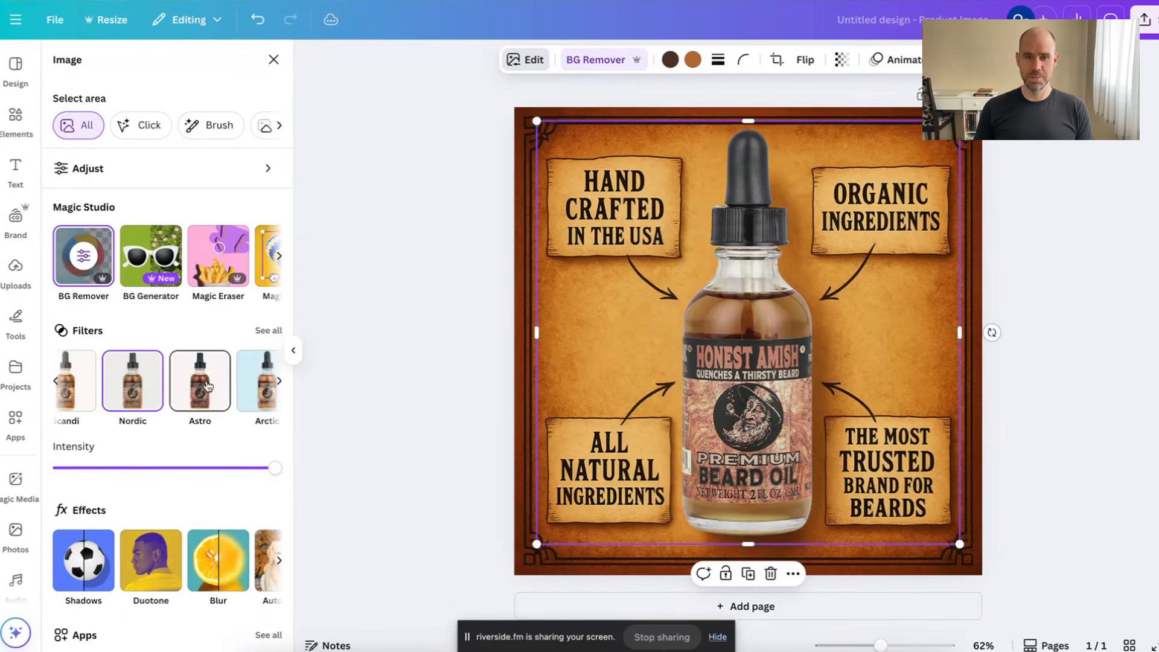
click(202, 387)
scroll(206, 386, right, 1)
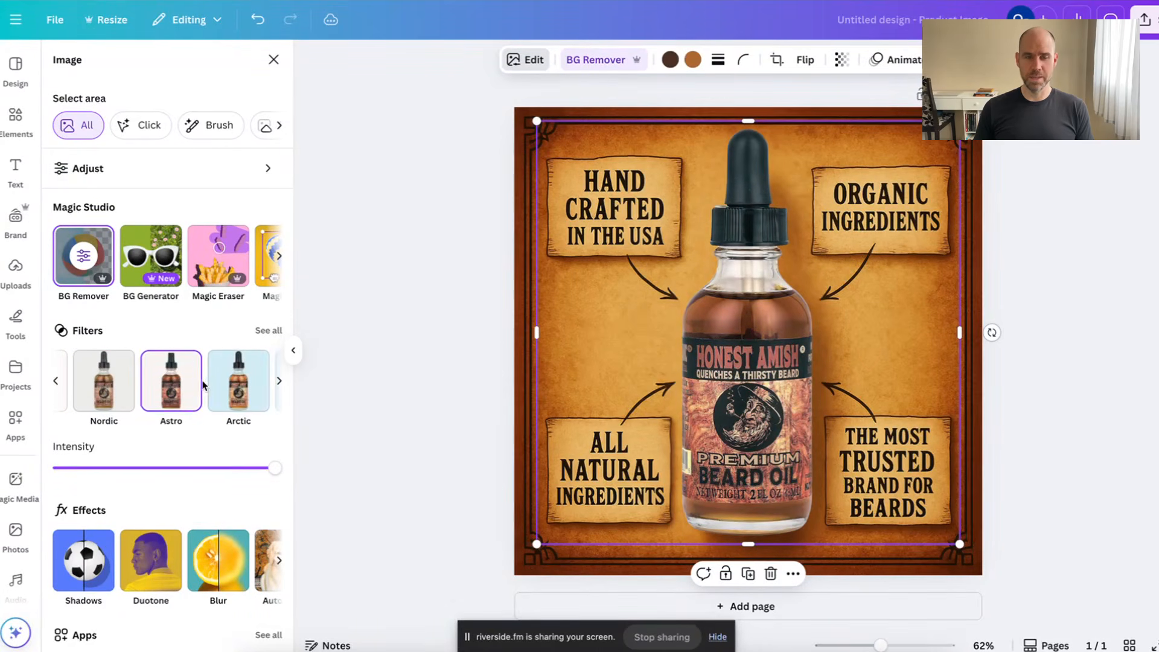
click(229, 387)
scroll(230, 387, right, 1)
click(231, 387)
Compare the Eldar filter with Rustiq, Chroma and Zeal on the cut-out bottle and apply Eldar at full intensity
scroll(229, 387, right, 3)
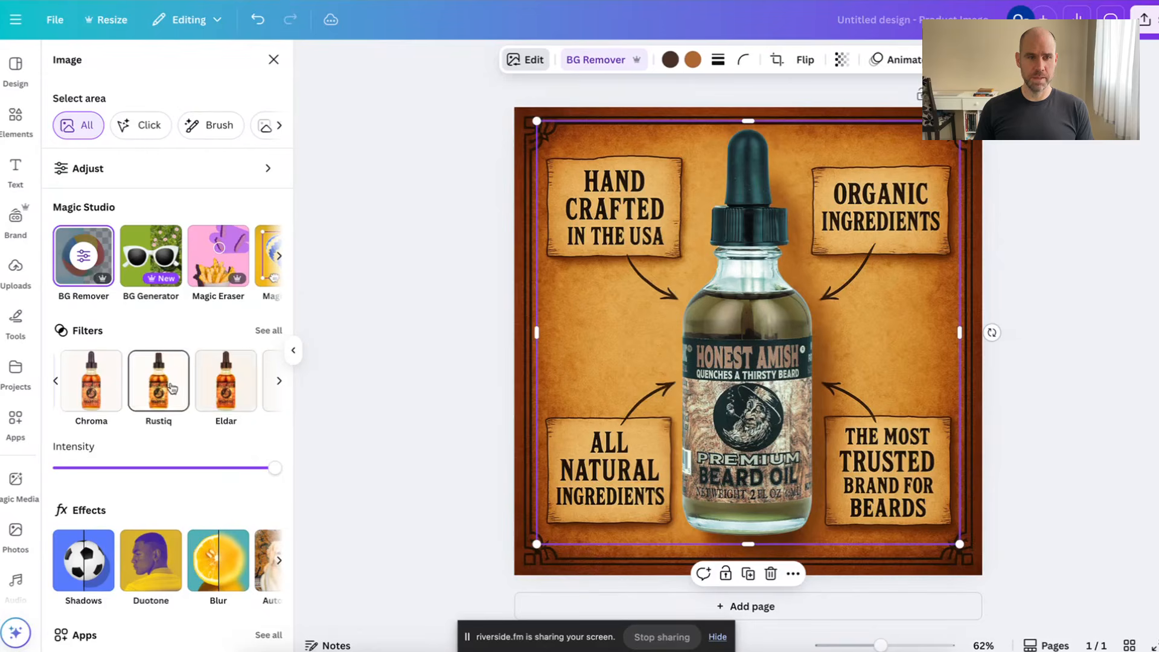
click(219, 386)
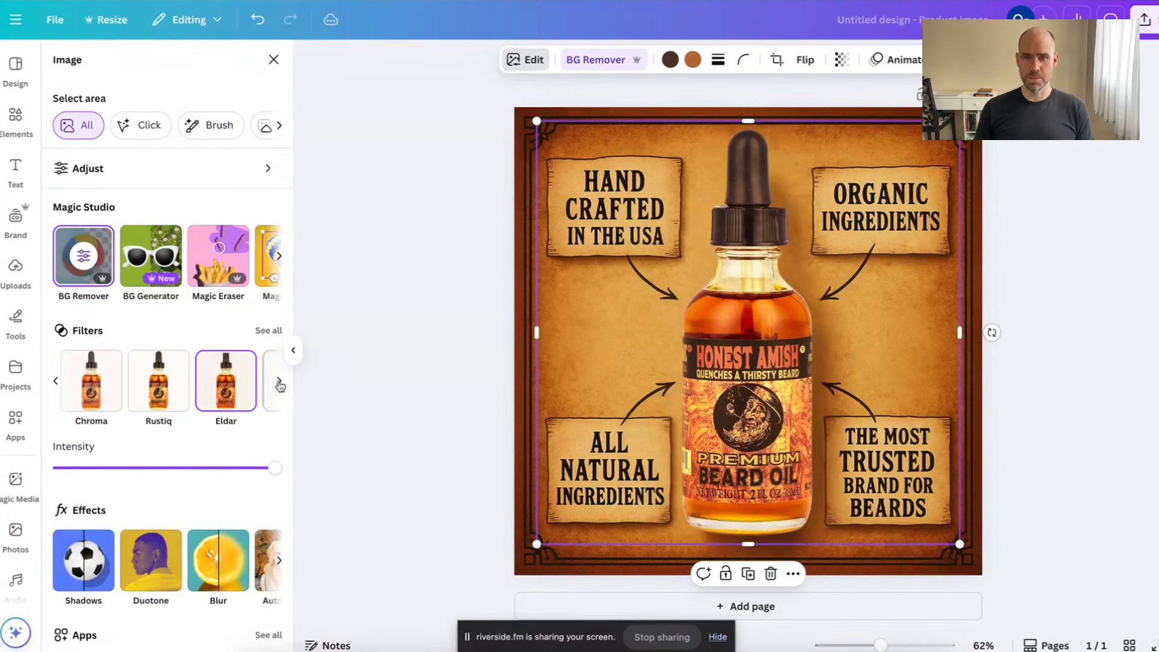
click(161, 388)
click(221, 392)
click(95, 389)
click(223, 396)
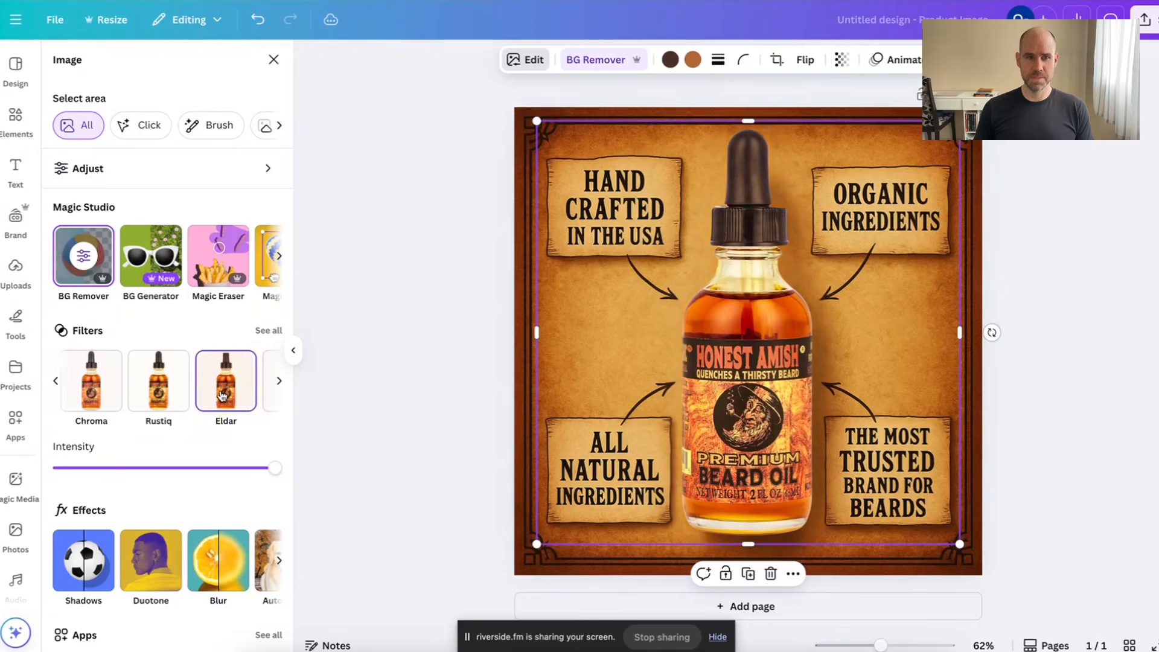
scroll(222, 395, right, 1)
click(222, 396)
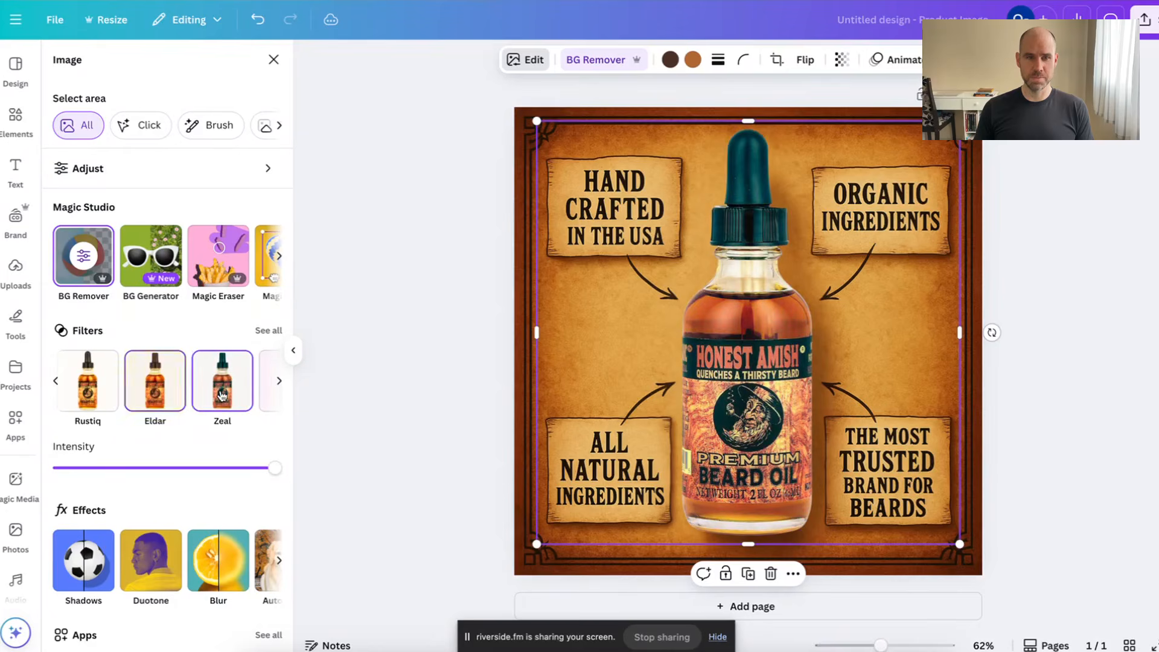
click(179, 396)
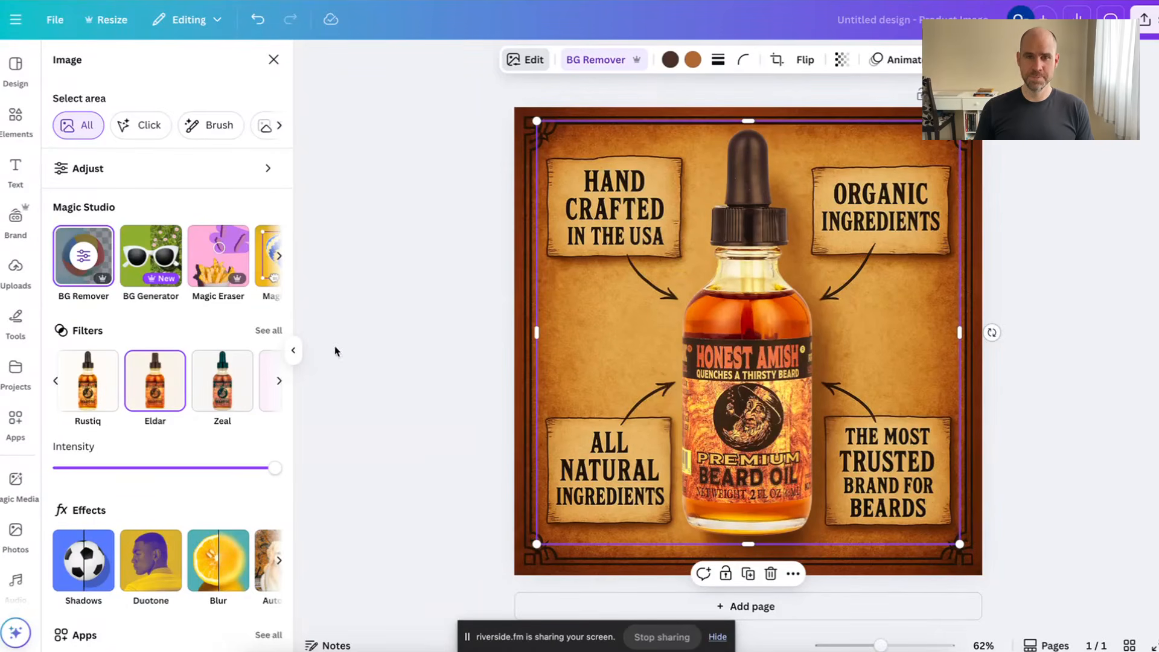
click(526, 257)
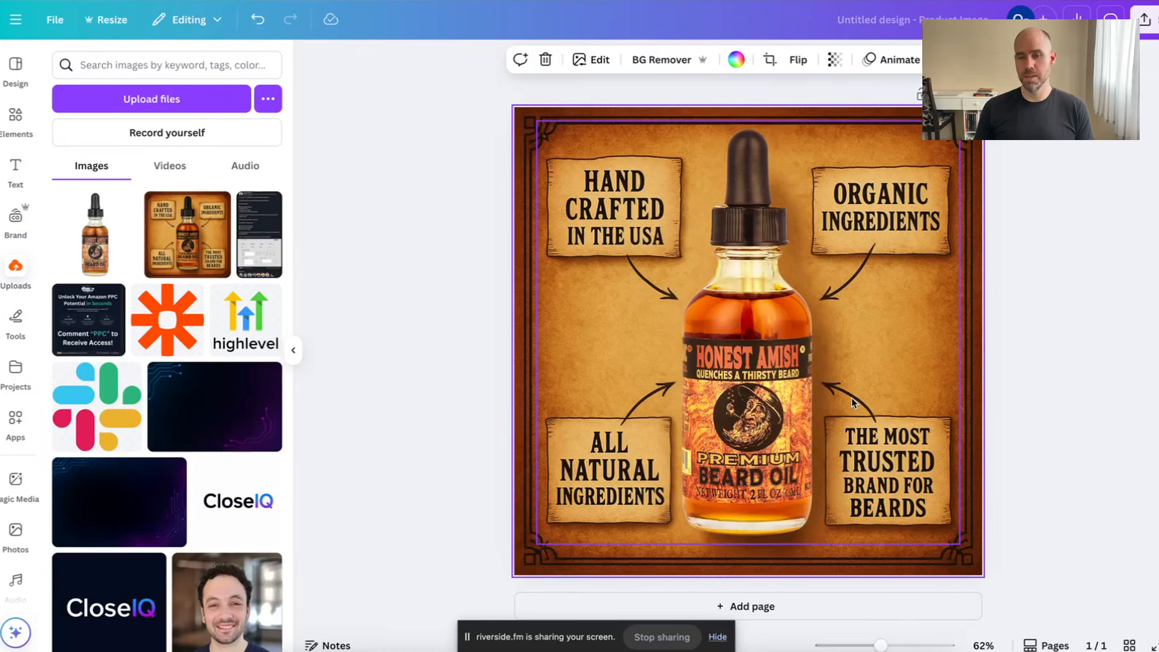
click(900, 329)
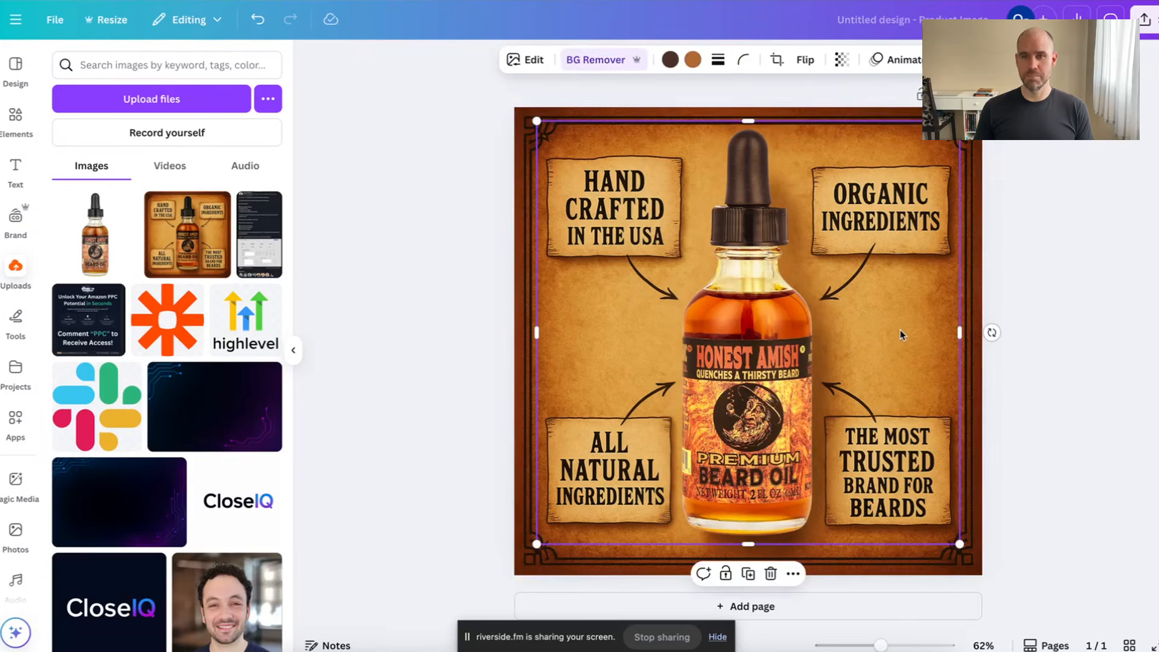
click(969, 309)
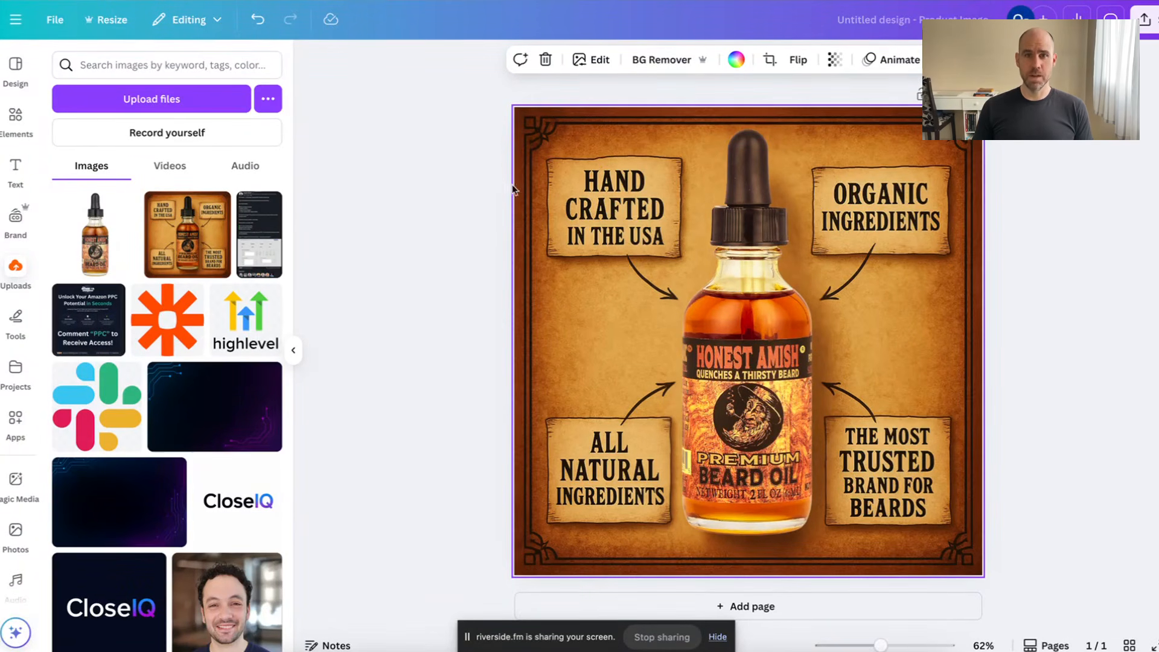
Undo the bottle replacement edits until the infographic is back to its original AI-generated bottle
click(258, 20)
click(258, 30)
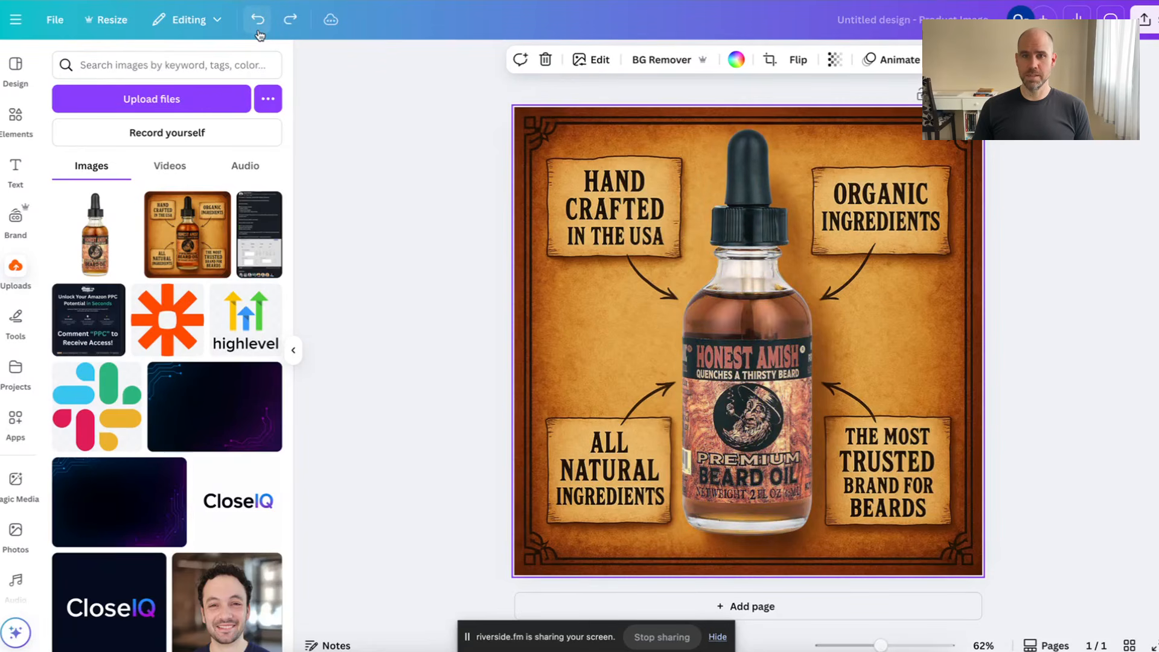
click(259, 30)
click(259, 30)
click(258, 31)
click(258, 30)
click(257, 30)
click(258, 30)
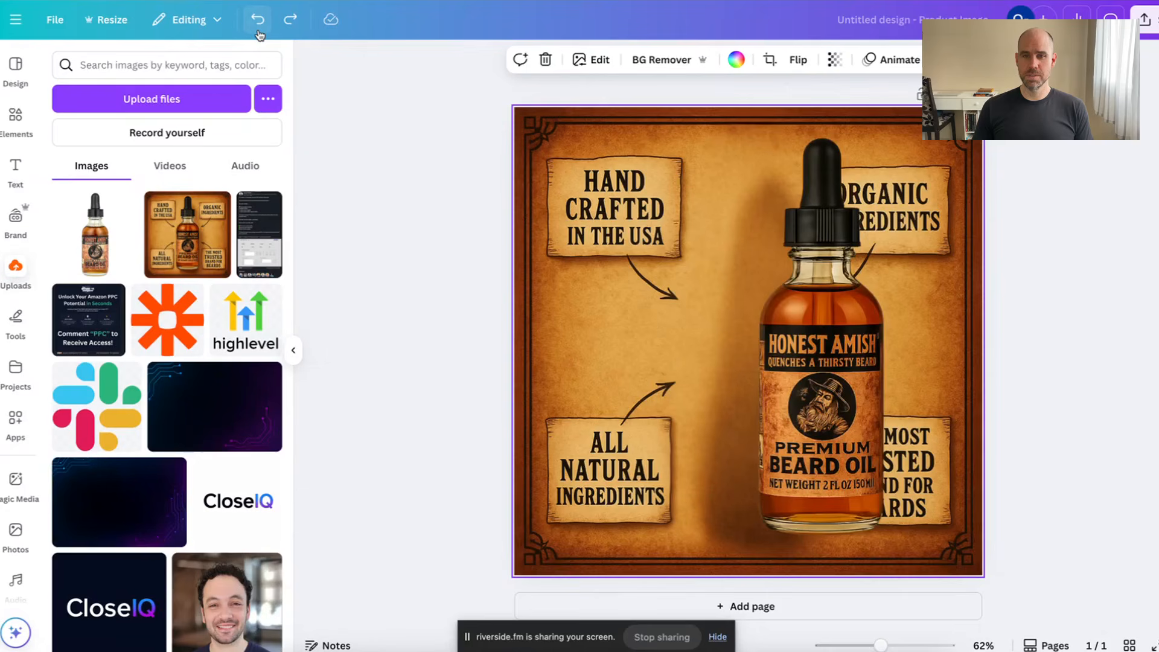
click(258, 30)
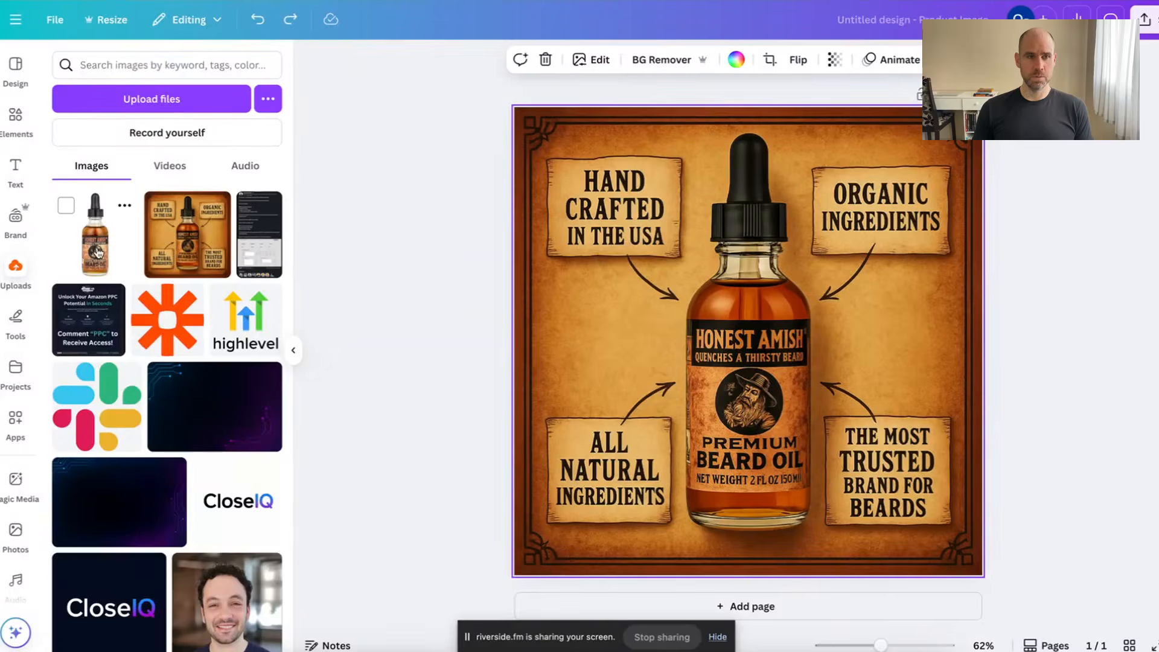
Add the uploaded real product photo to the page and enlarge it by its upper-left corner
click(98, 252)
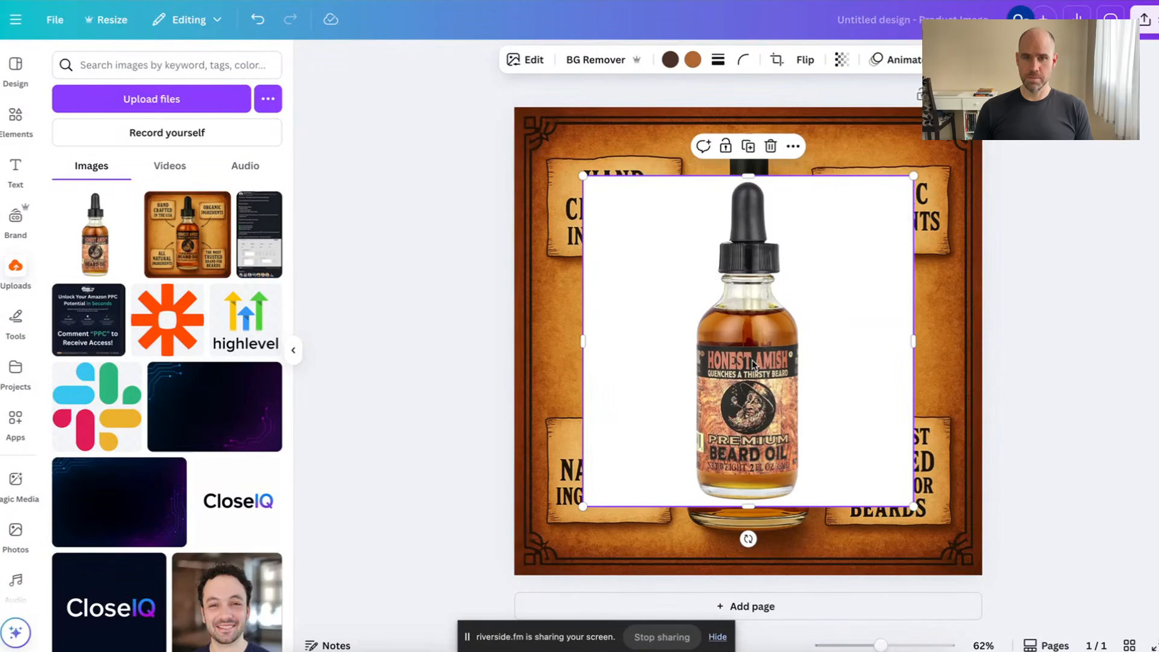
scroll(753, 365, up, 3)
scroll(754, 364, down, 2)
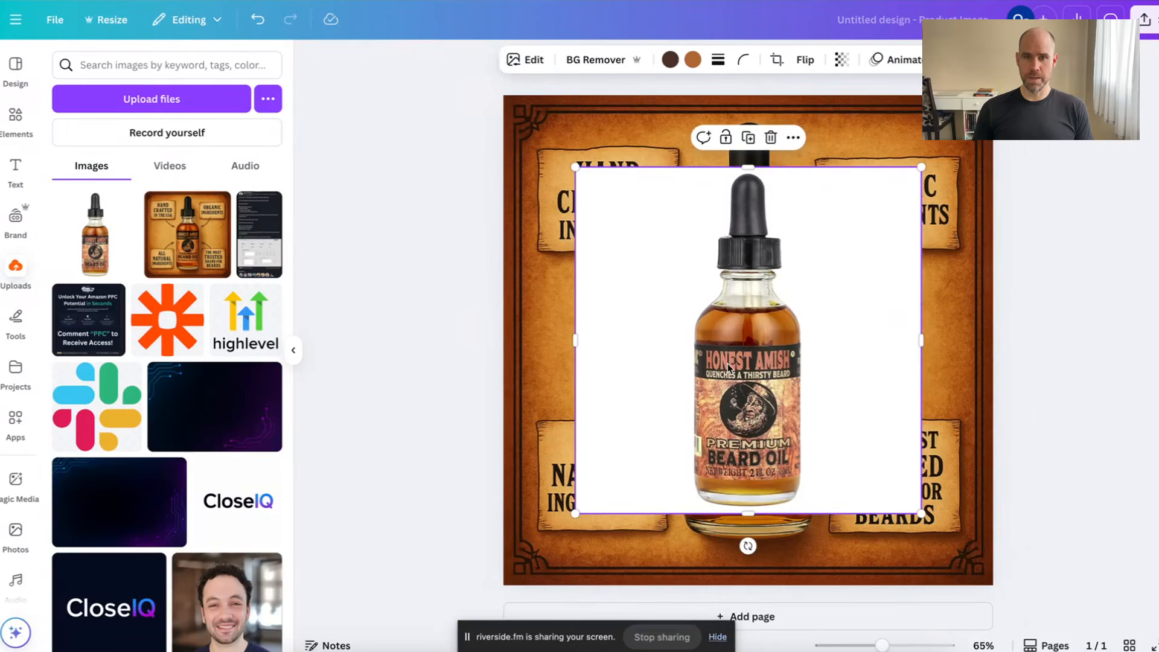
drag(575, 168, 527, 135)
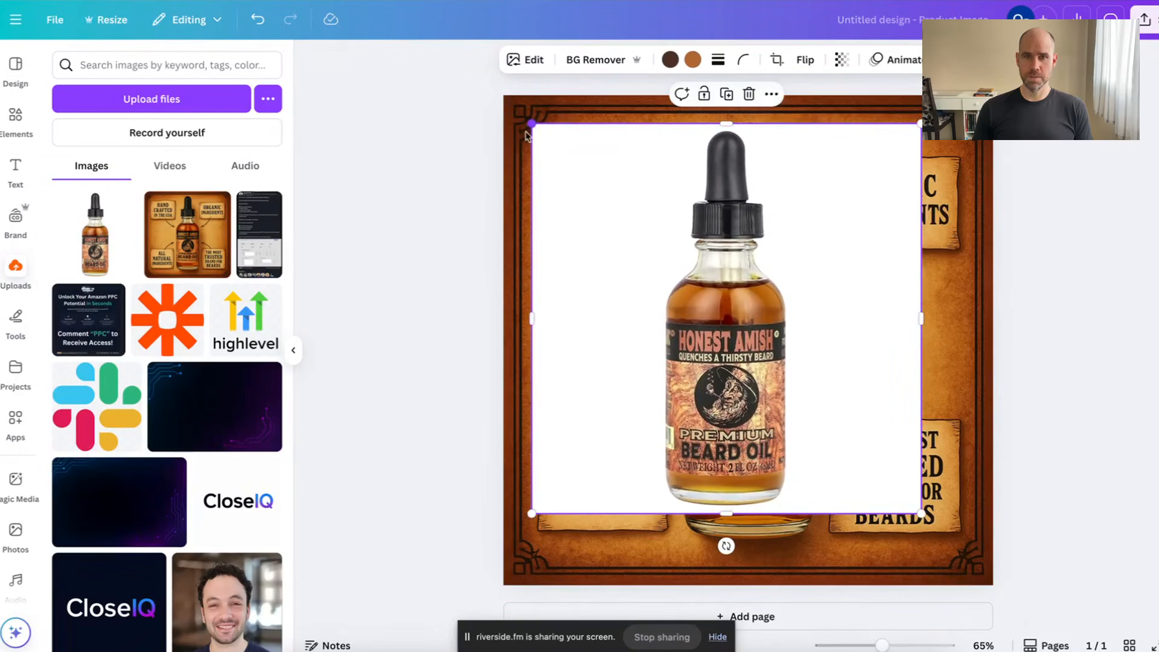
Start Magic Grab on the product photo using the brush with Auto-detect on and brush size 19
click(525, 59)
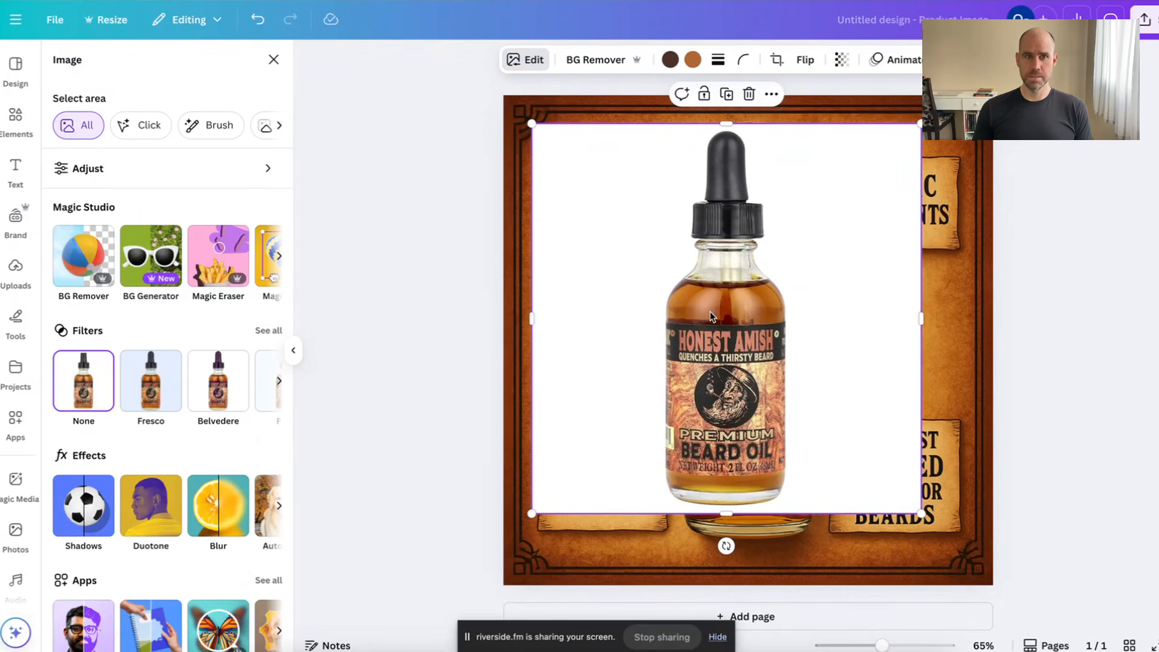
scroll(204, 269, right, 2)
click(204, 268)
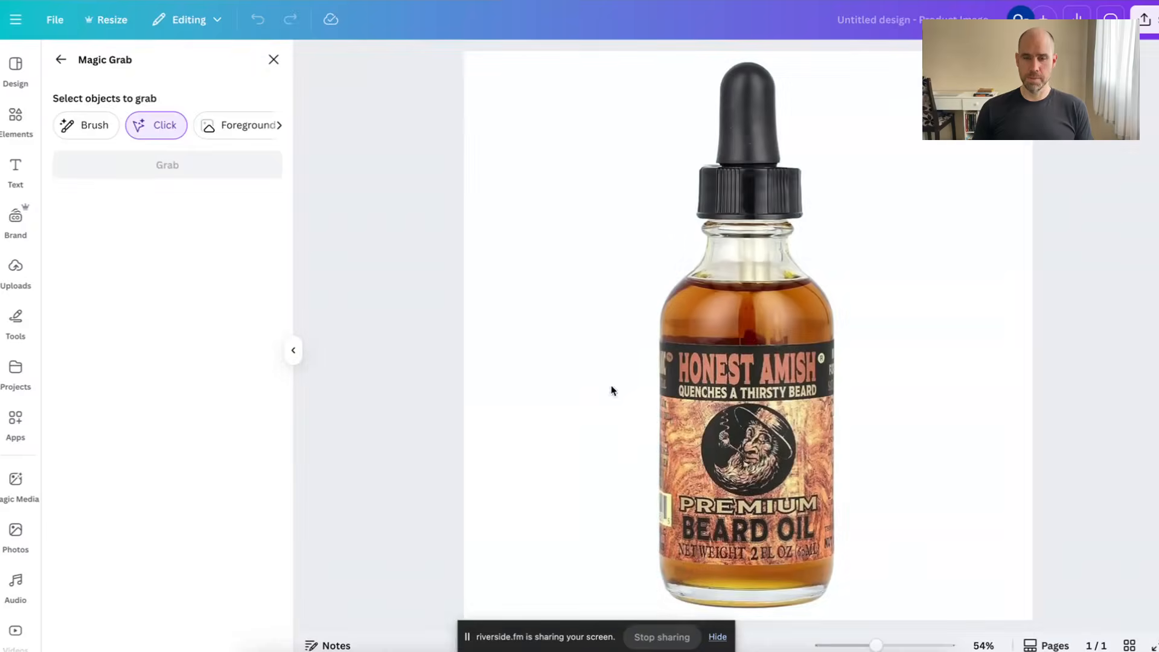
click(89, 128)
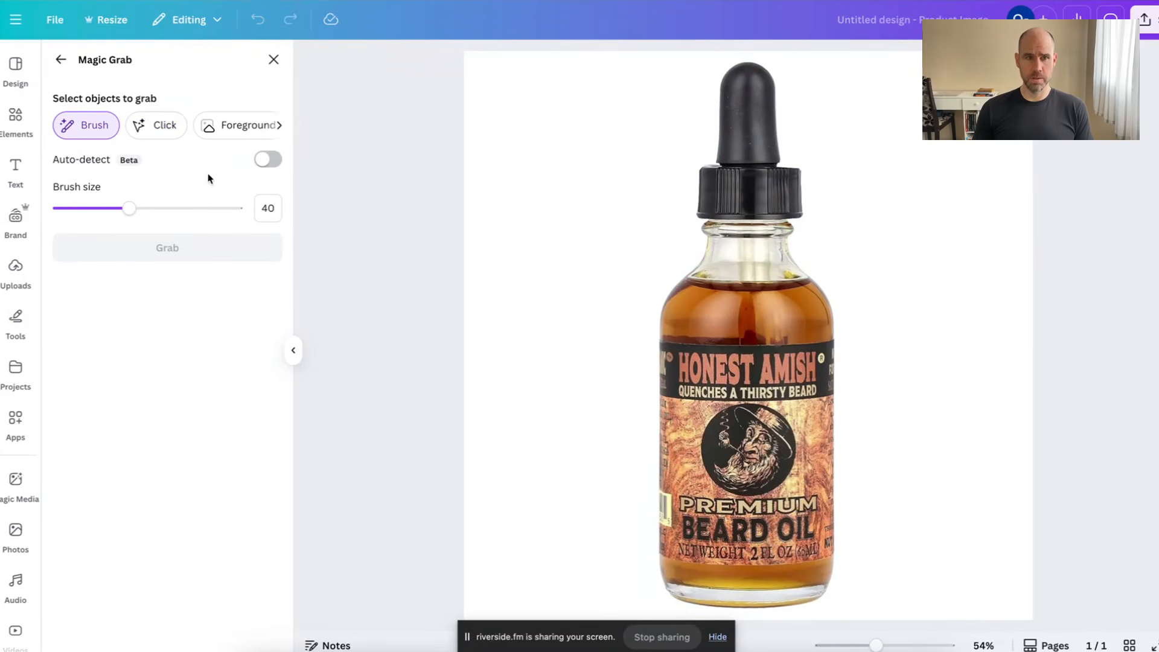
click(266, 160)
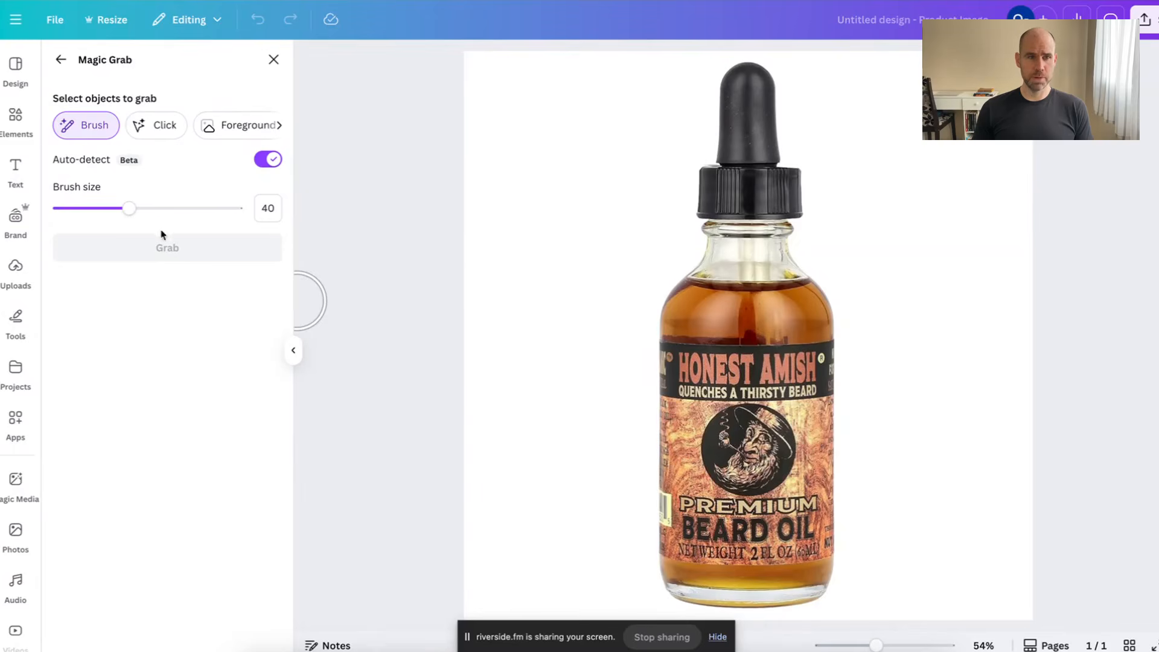
drag(129, 208, 91, 209)
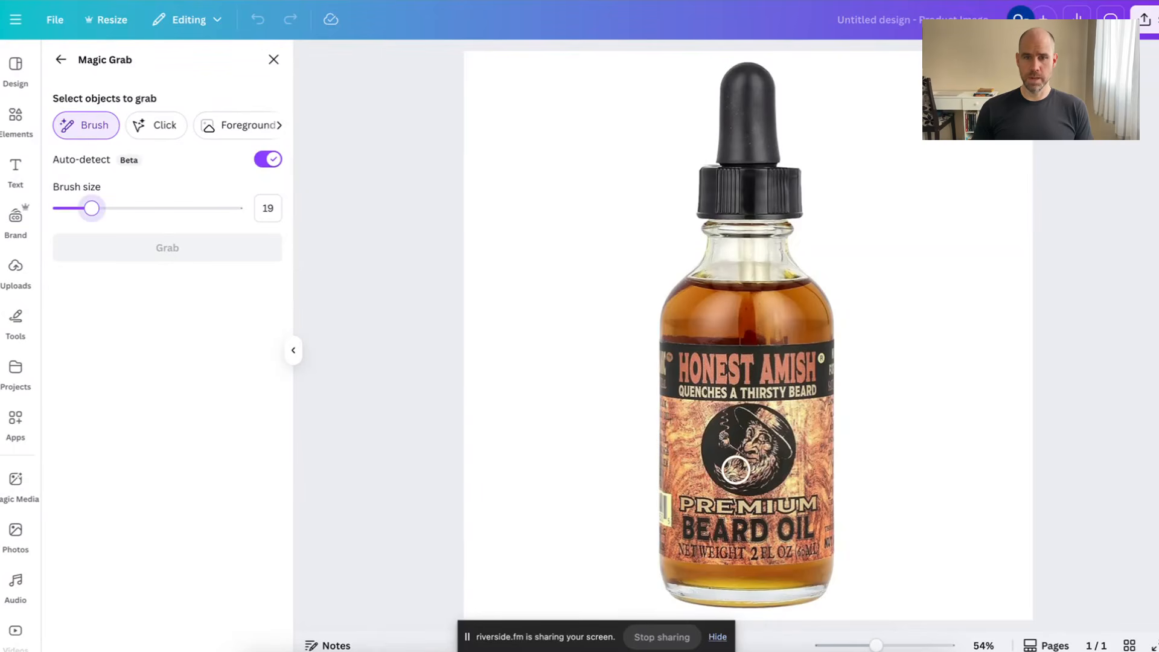
Brush over the round bearded-man emblem on the bottle label and grab it as a separate object
scroll(734, 471, up, 4)
scroll(736, 470, up, 2)
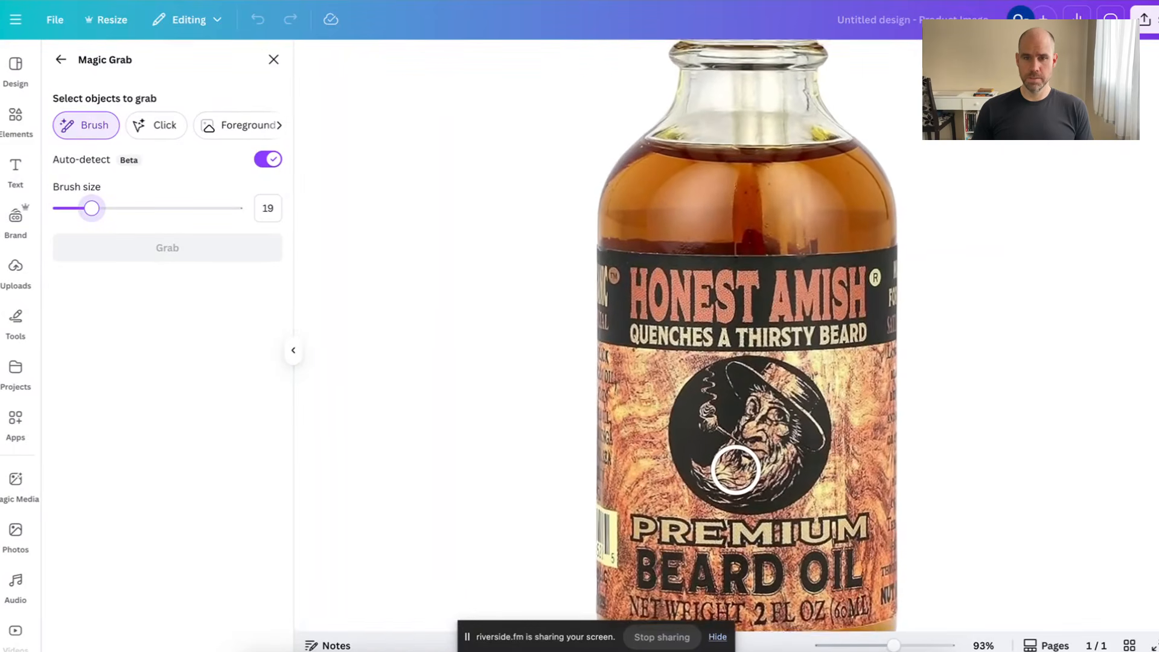
click(762, 412)
mouse_move(762, 412)
mouse_down()
mouse_move(727, 409)
mouse_move(722, 459)
mouse_move(755, 479)
mouse_move(775, 474)
mouse_move(795, 451)
mouse_move(795, 422)
mouse_move(760, 386)
mouse_move(722, 386)
mouse_move(697, 446)
mouse_move(729, 481)
mouse_move(760, 487)
mouse_up()
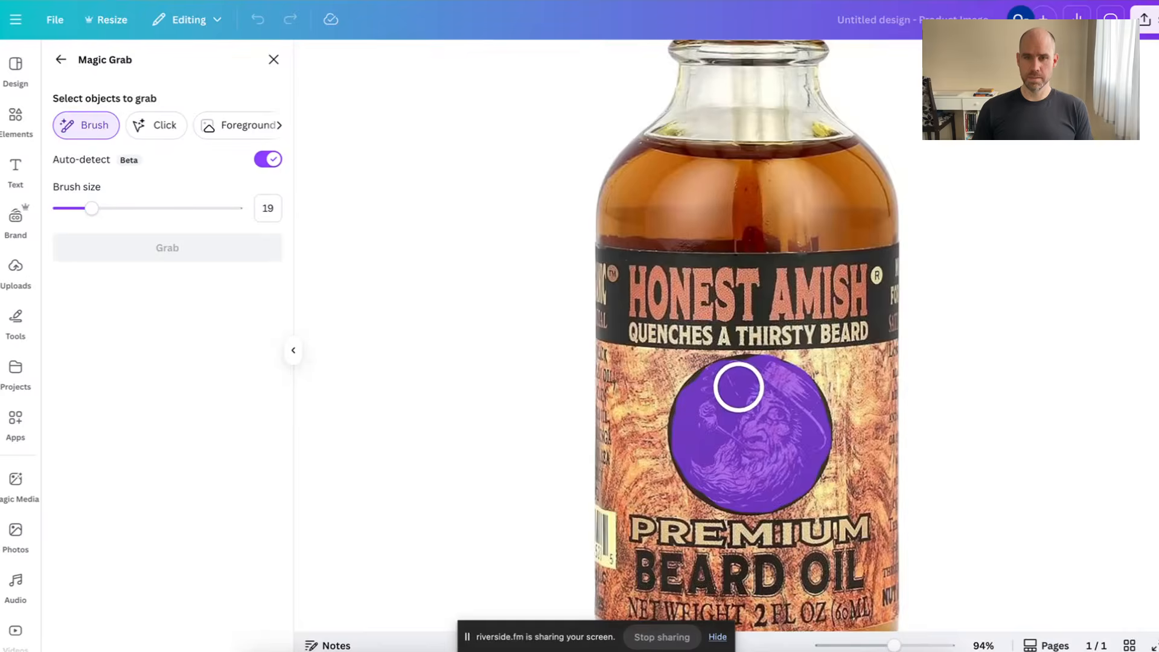
click(738, 387)
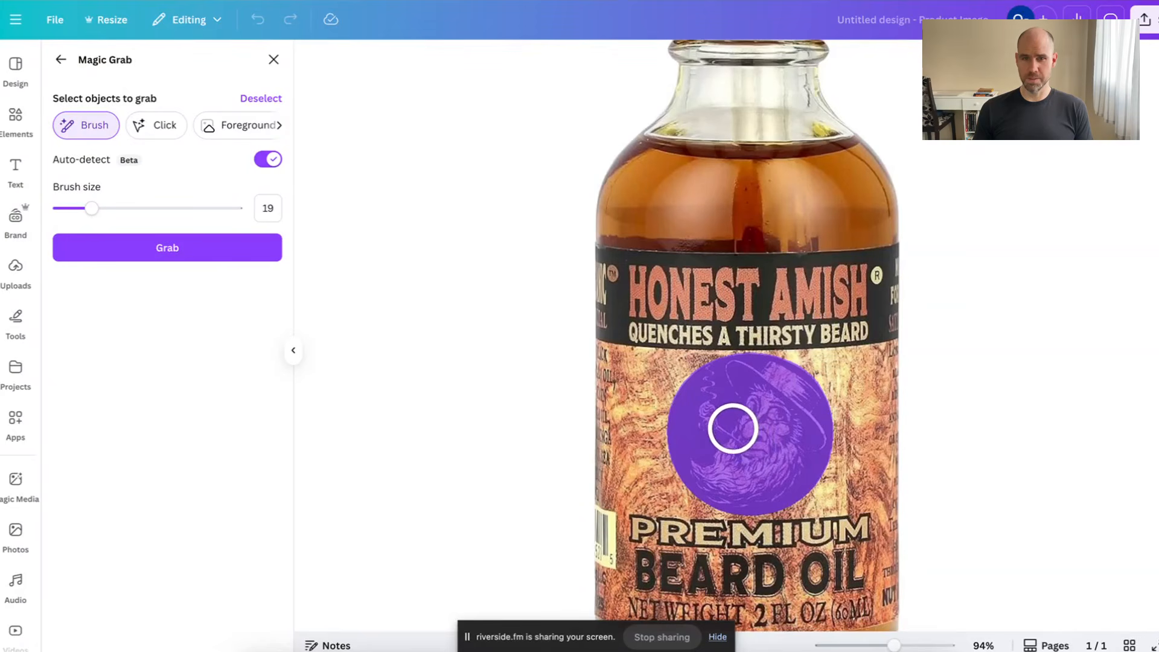
click(159, 250)
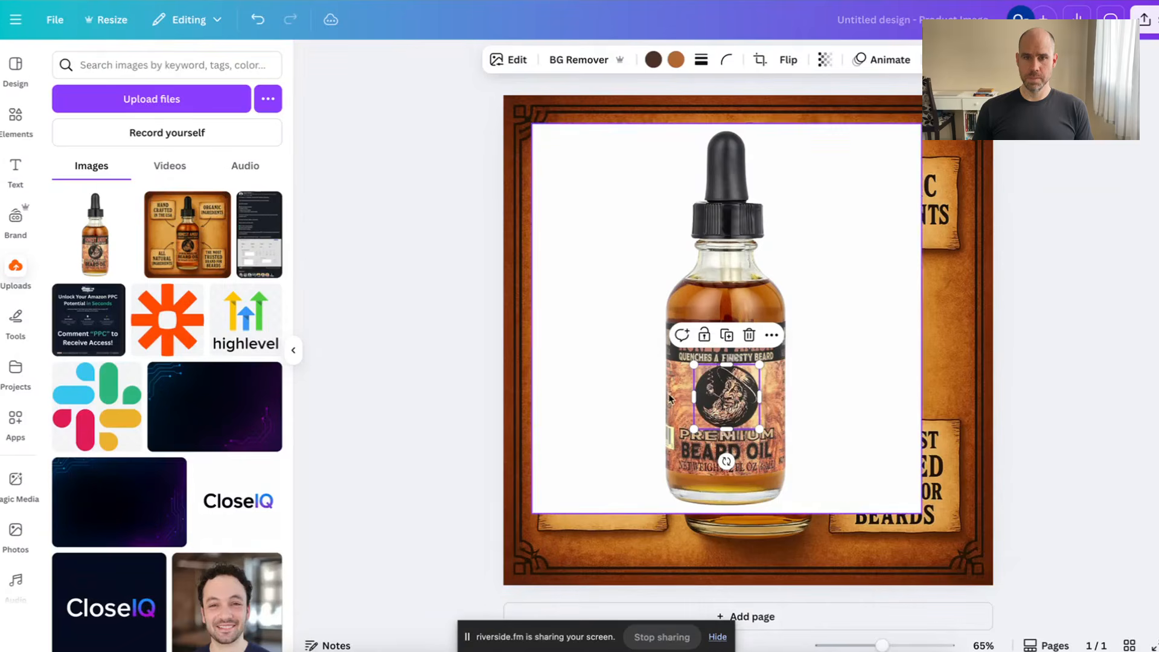
Move the product photo off the infographic bottle and place the grabbed emblem over the AI-generated one
drag(740, 400, 949, 362)
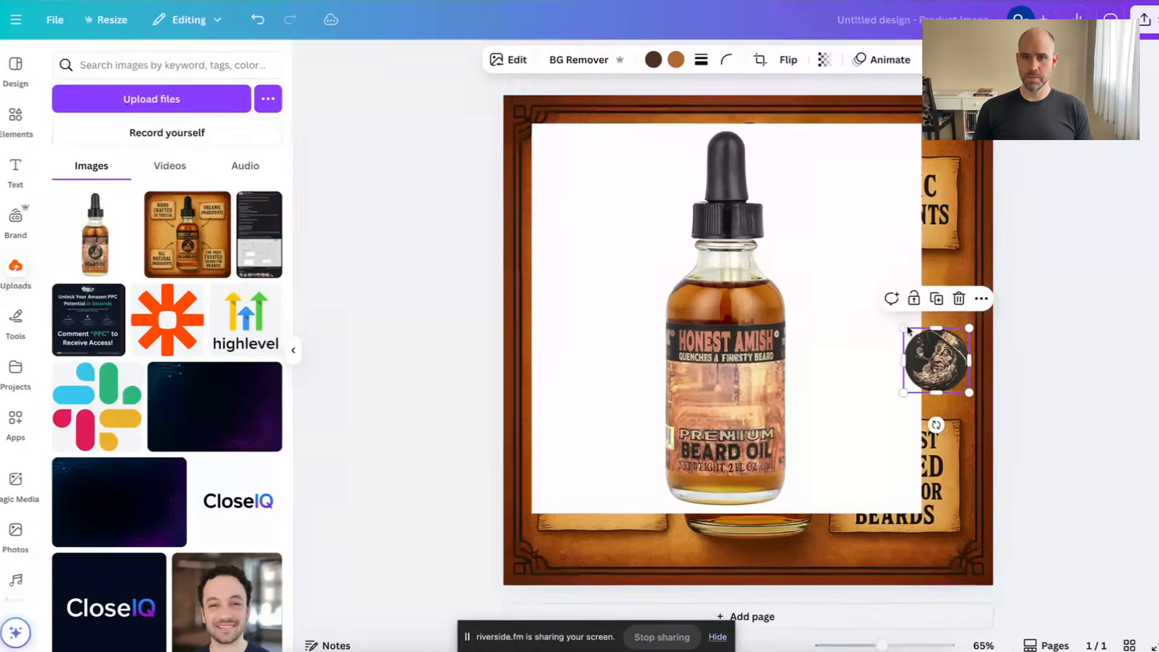
drag(843, 230, 468, 334)
drag(936, 361, 751, 409)
scroll(749, 409, up, 5)
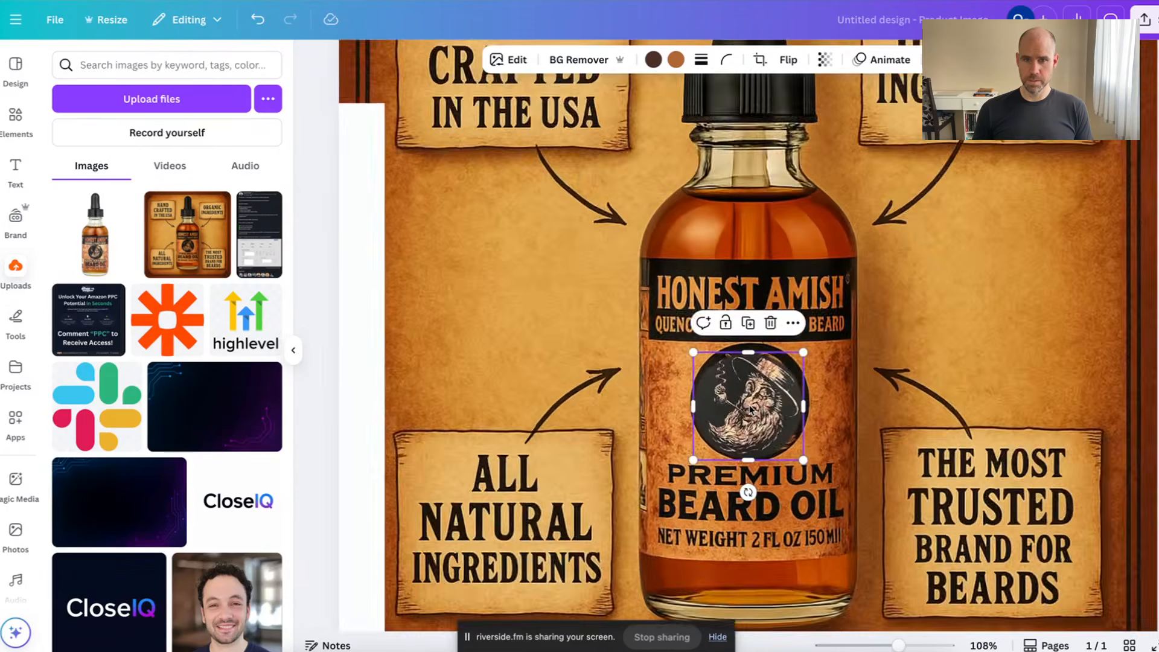
Enlarge the emblem slightly from its corners to cover the AI-generated circle on the label
drag(837, 319, 850, 312)
drag(658, 493, 650, 498)
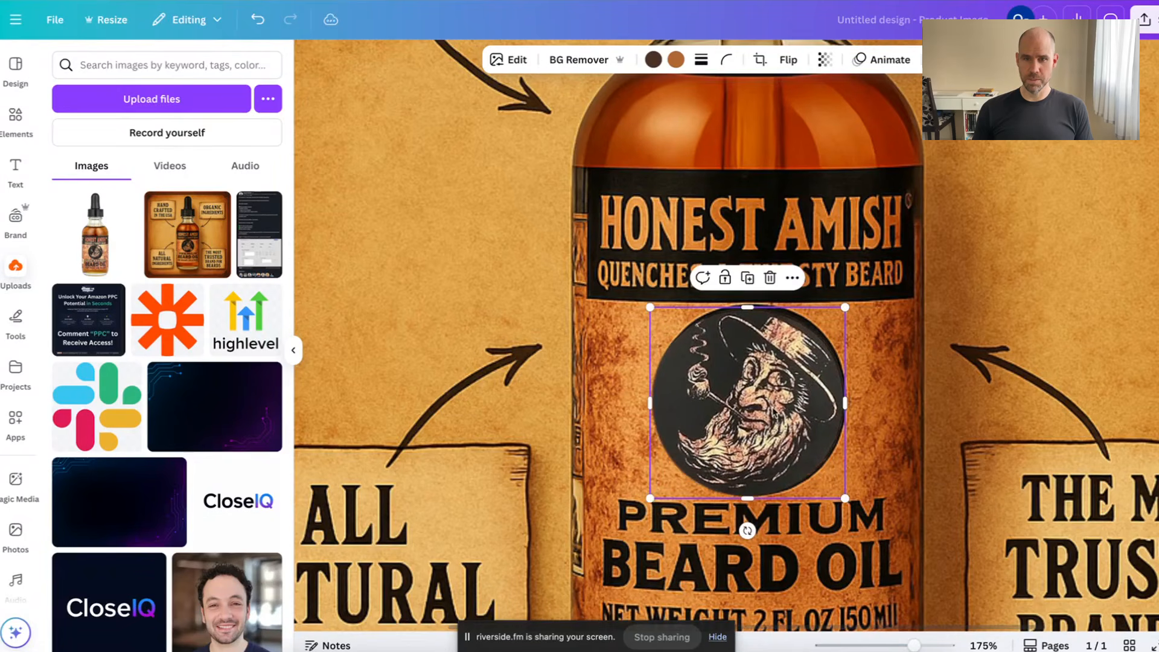
drag(848, 309, 852, 305)
drag(784, 362, 786, 361)
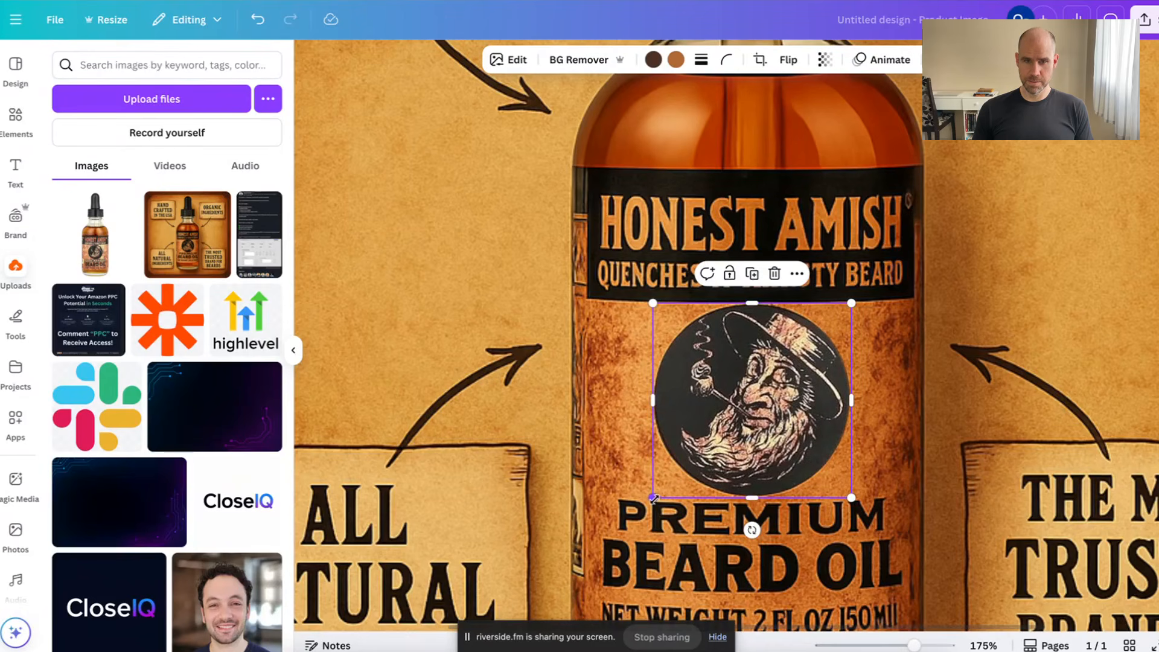
drag(652, 500, 652, 499)
click(886, 371)
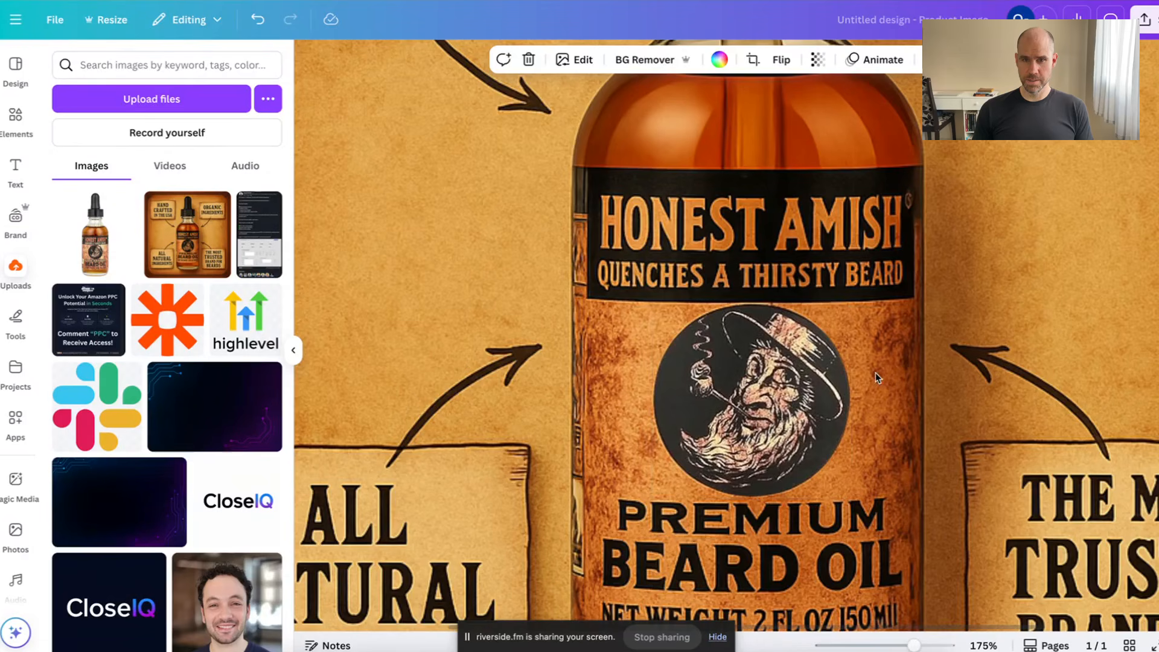
Fine-tune the emblem's position with small nudges so it sits centred over the circle on the label
click(778, 341)
drag(777, 339, 779, 343)
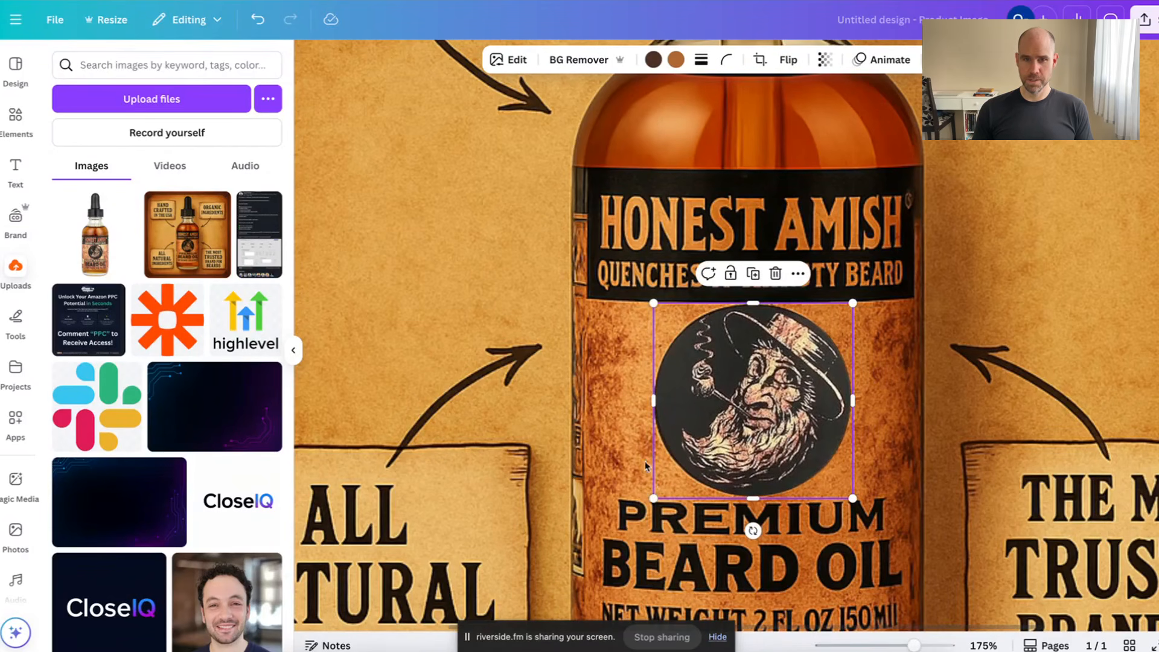
drag(653, 496, 650, 496)
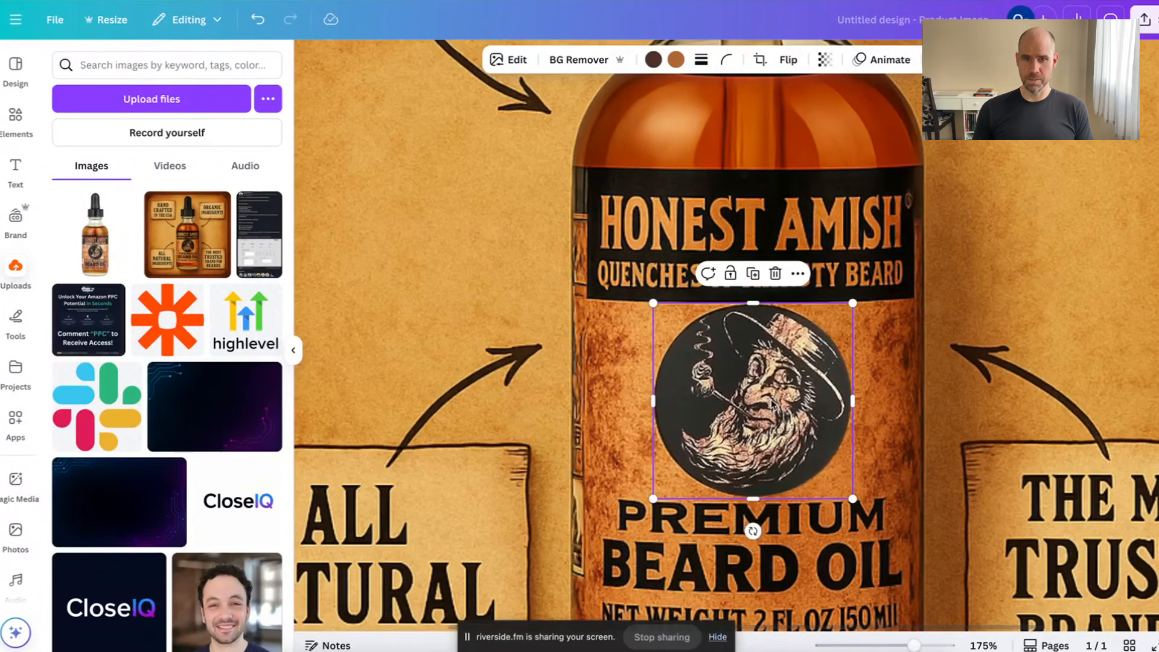
drag(771, 398, 772, 397)
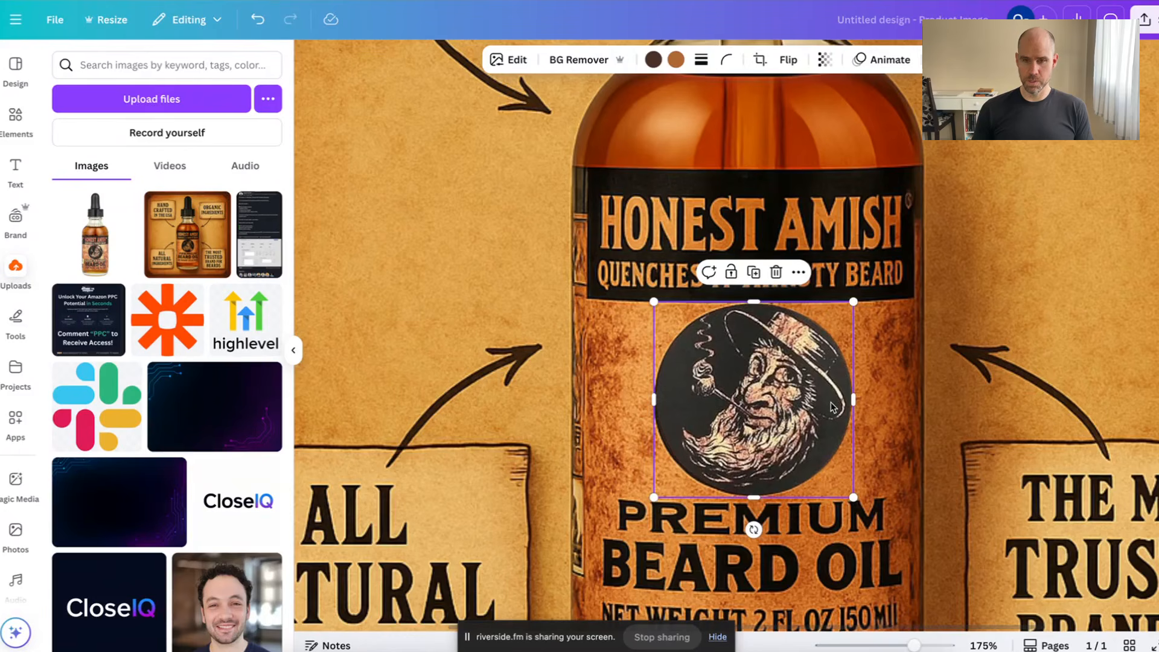
key(Left)
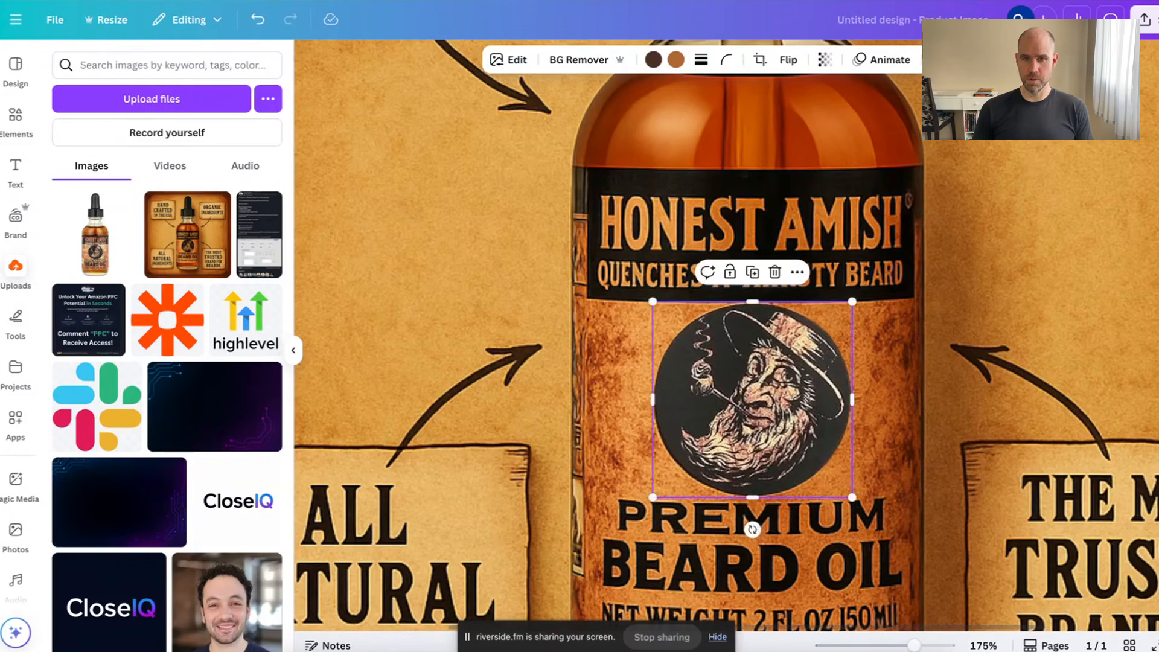
key(Left)
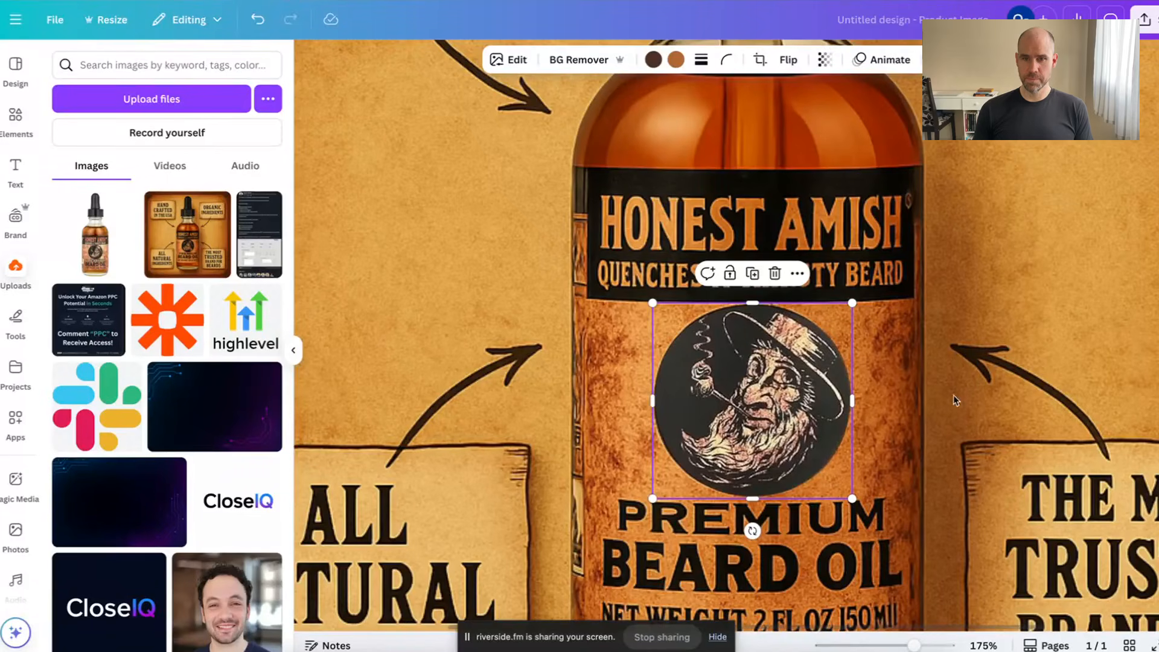
click(898, 372)
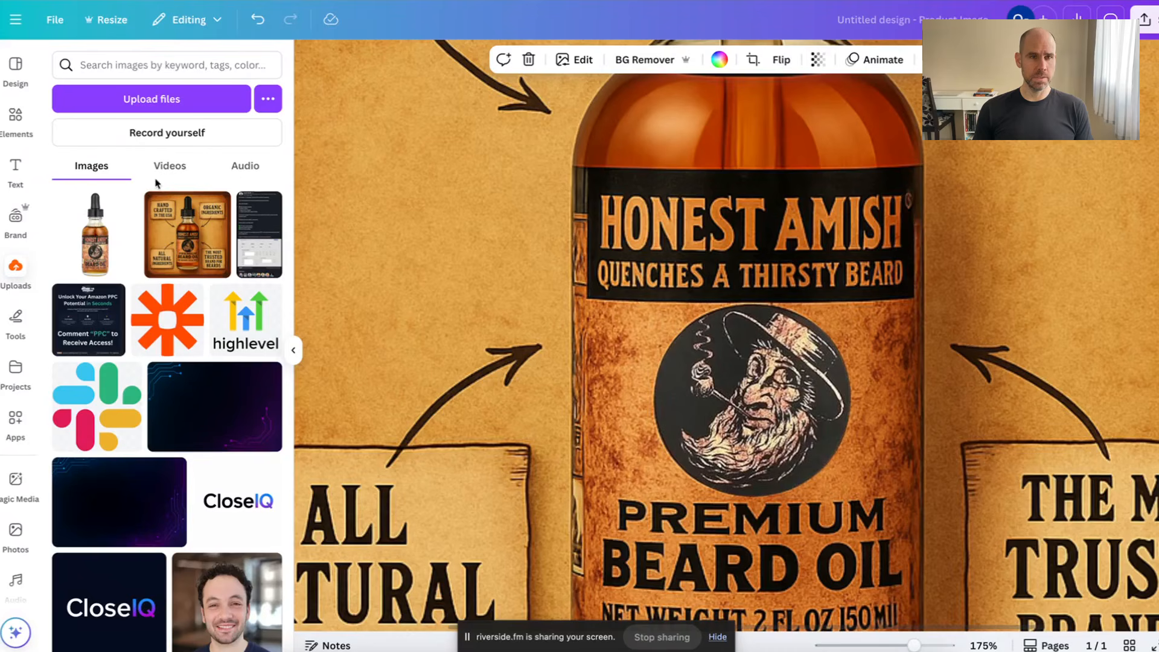
Apply the Eldar filter to the emblem to match the warm tones of the bottle label
click(582, 62)
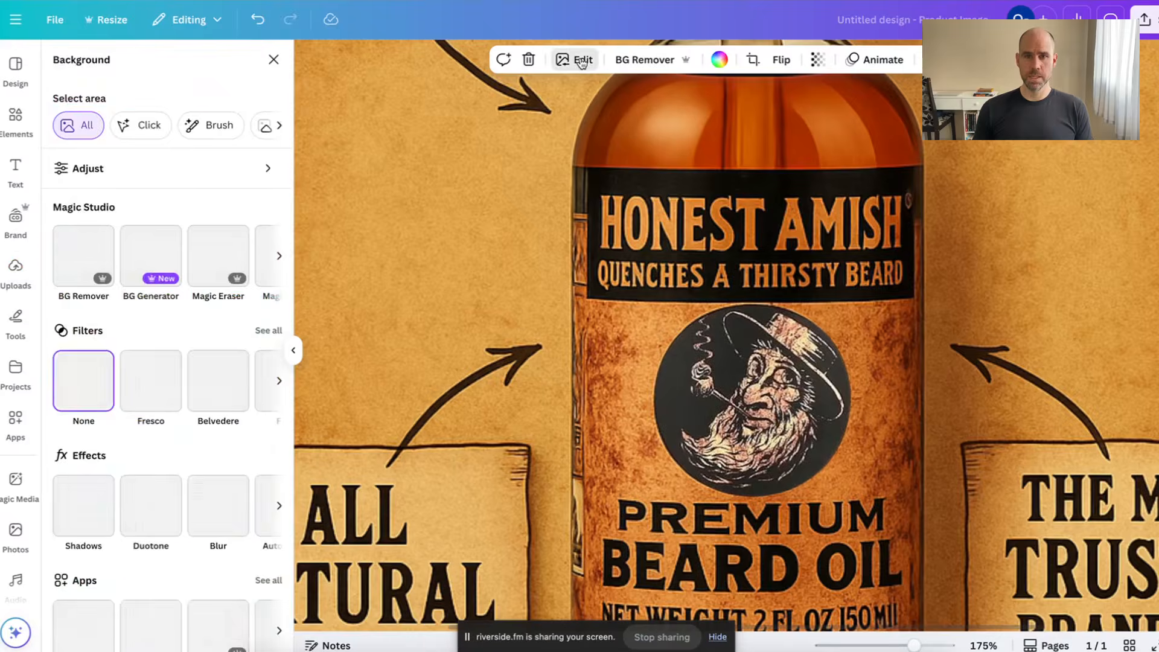
click(702, 386)
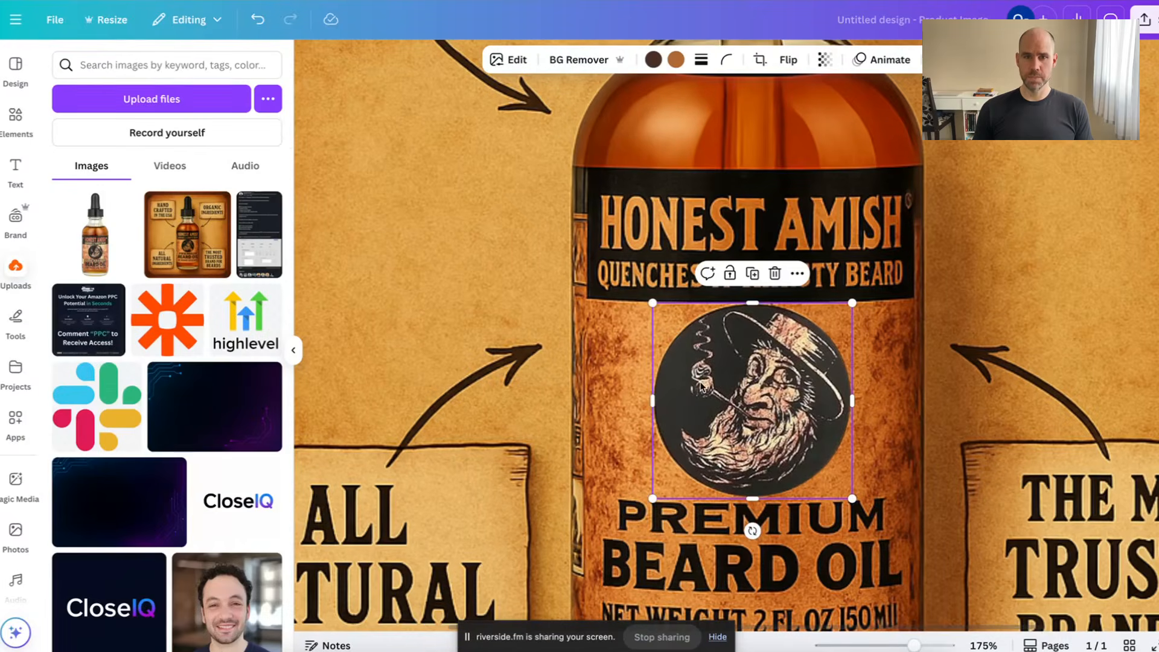
click(506, 45)
click(732, 348)
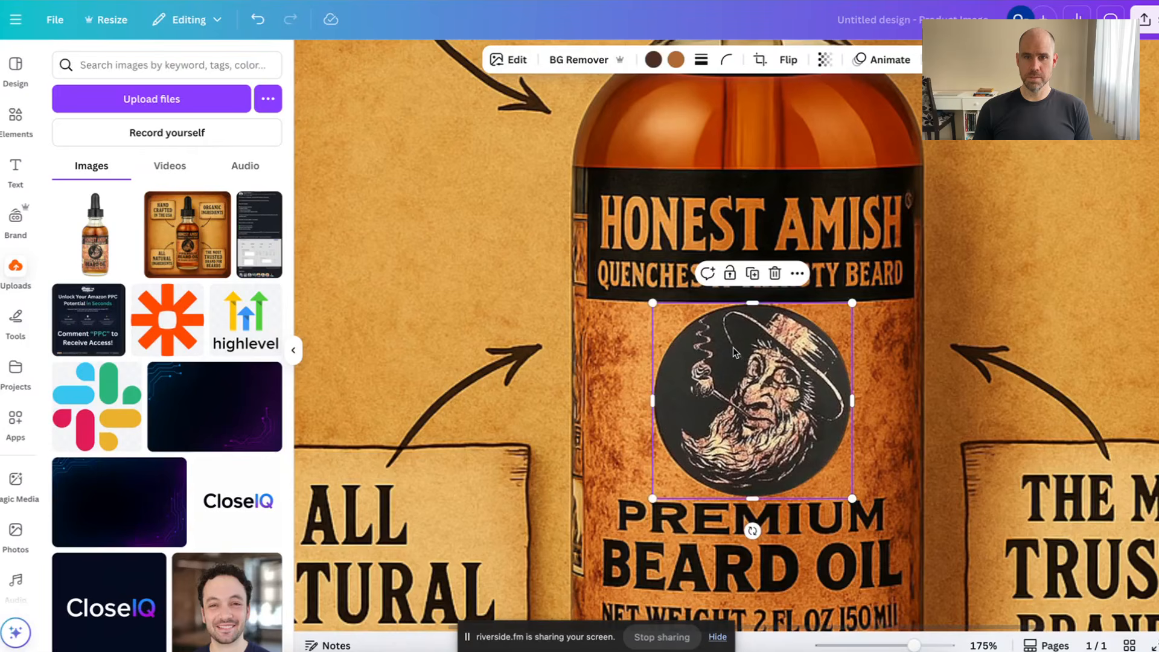
click(517, 60)
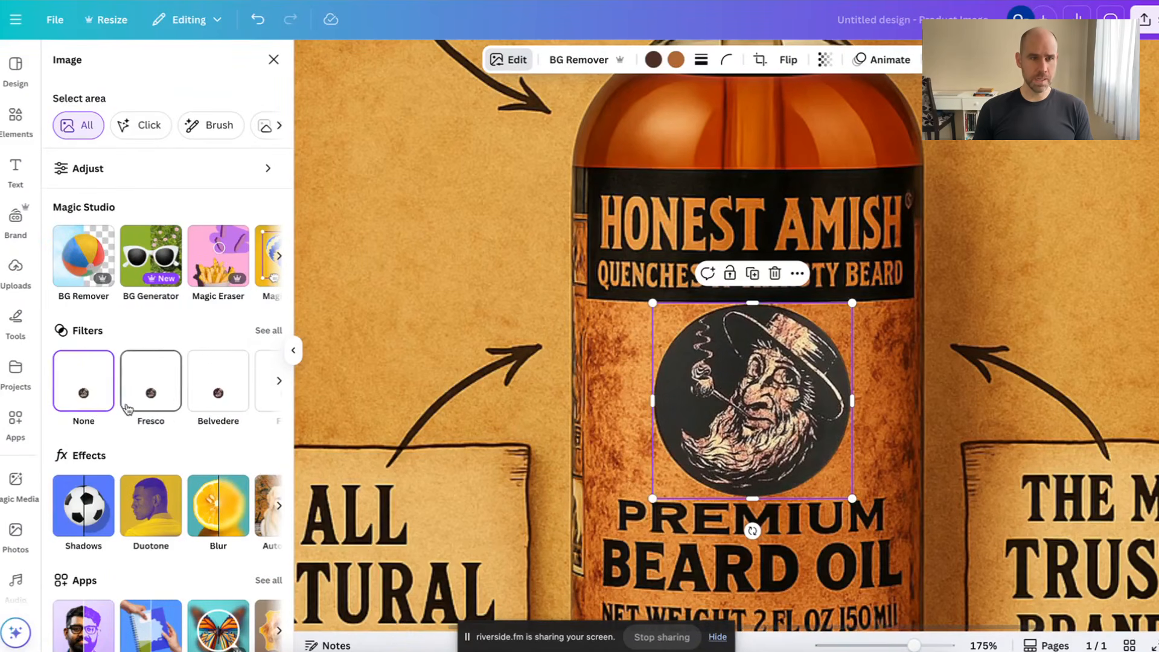
scroll(199, 400, right, 5)
scroll(199, 400, right, 5)
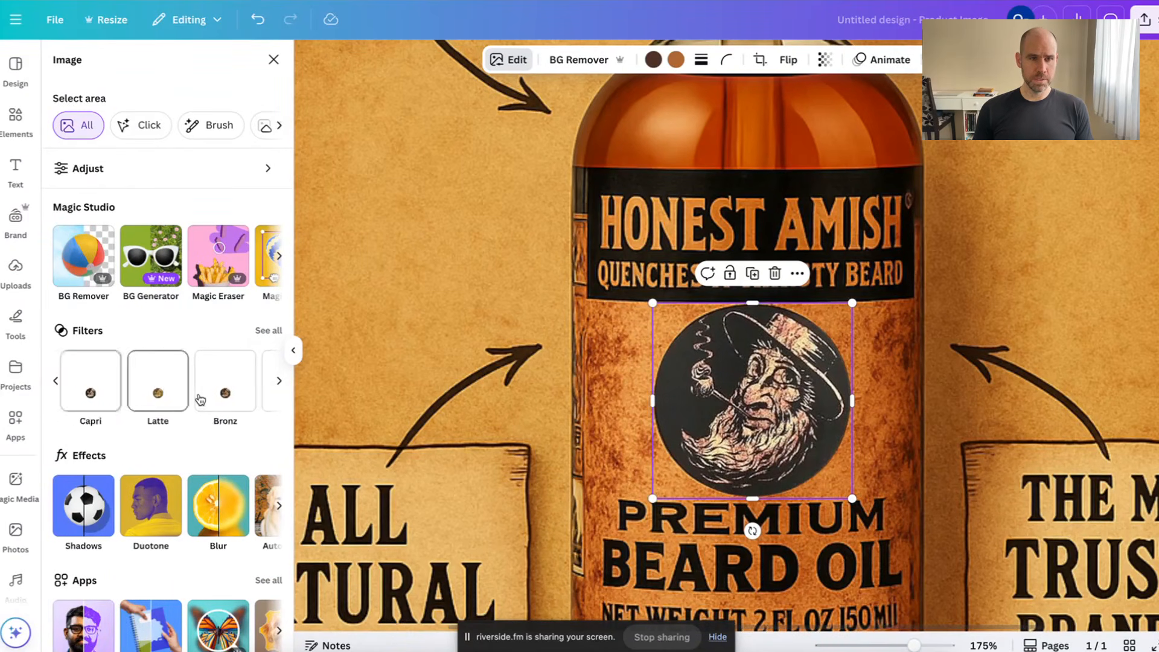
scroll(200, 399, right, 5)
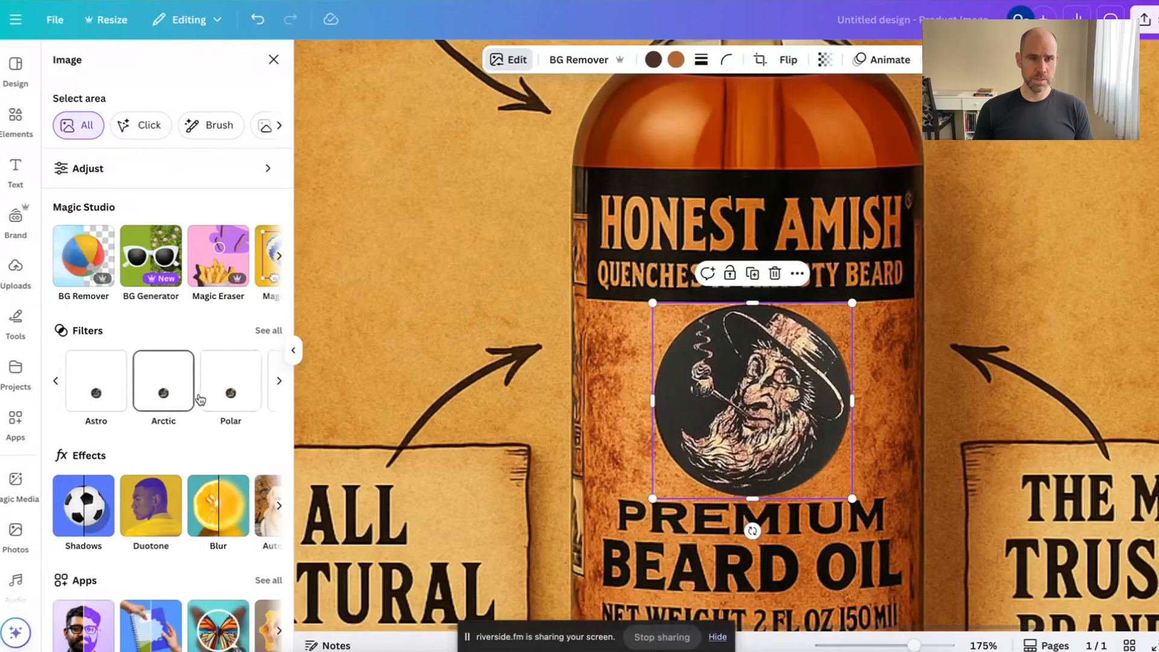
scroll(200, 399, right, 1)
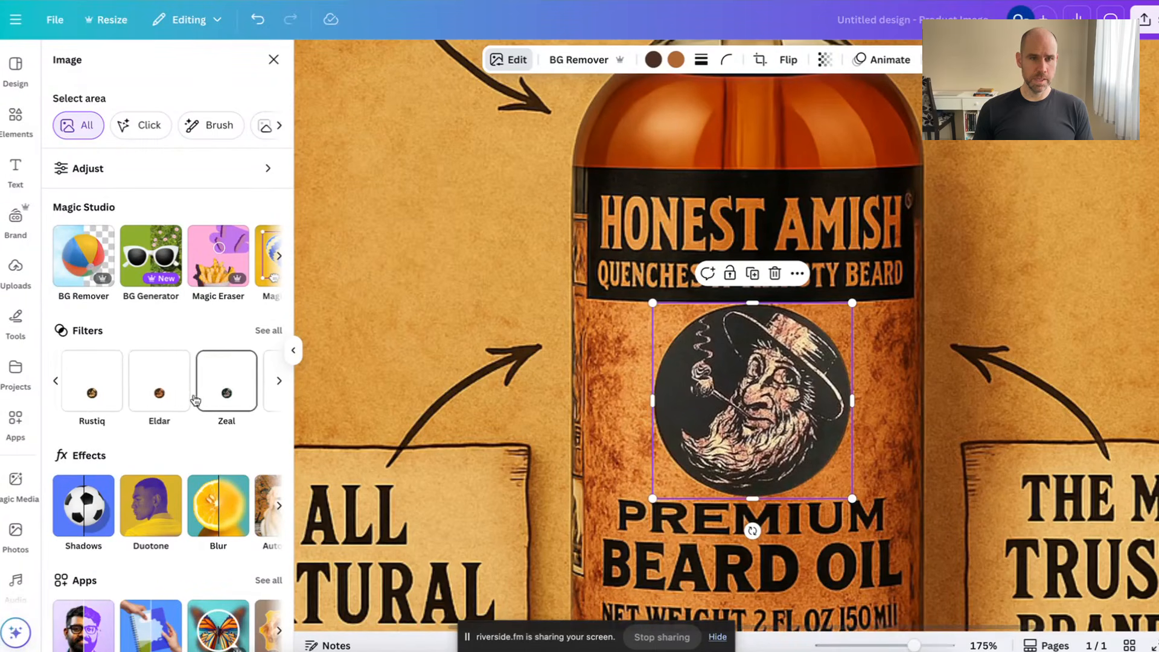
click(168, 393)
click(1066, 316)
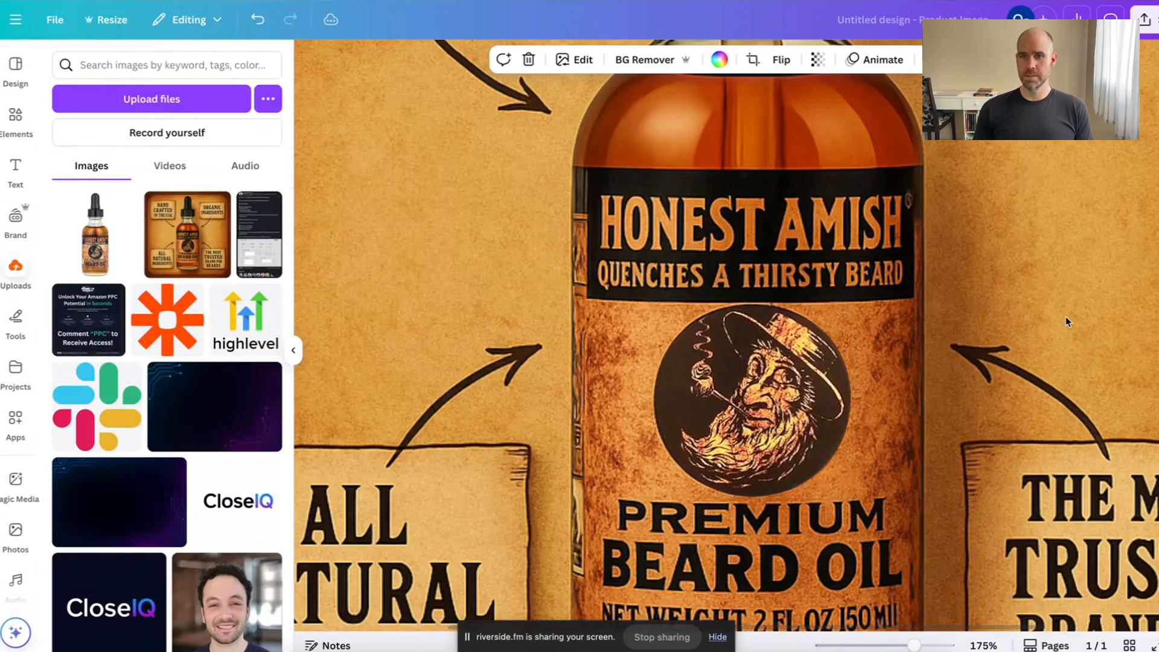
scroll(964, 313, down, 3)
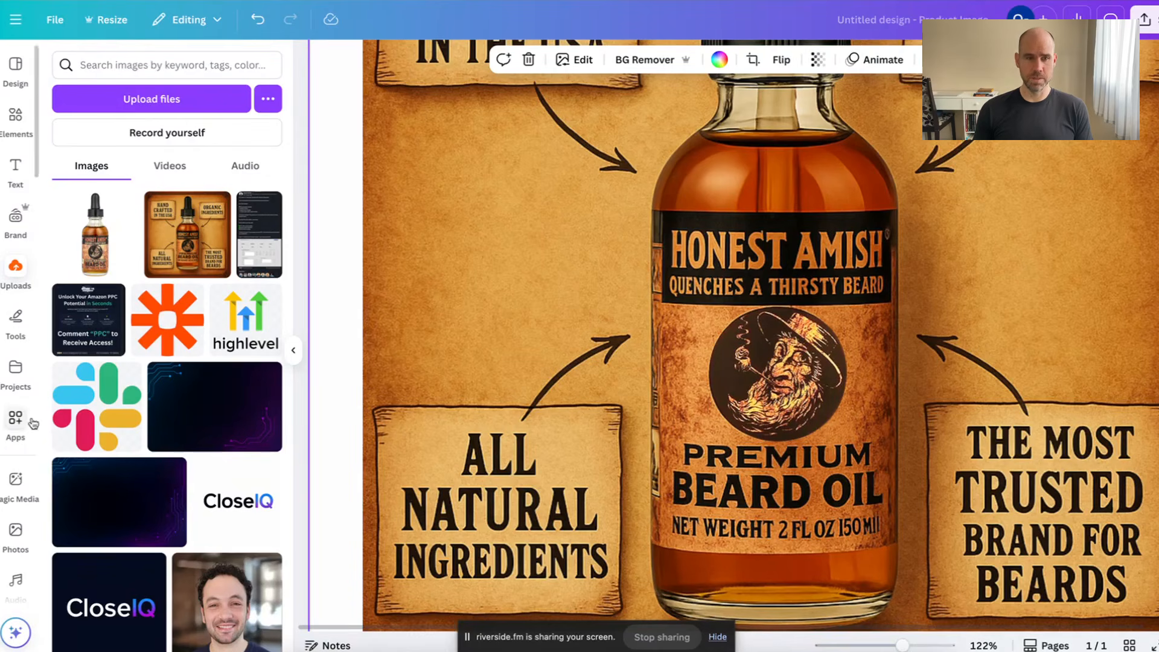
Move the used product photo in and out over the infographic to compare its label with the AI-generated bottle
scroll(443, 365, down, 1)
scroll(443, 362, down, 5)
drag(462, 356, 698, 281)
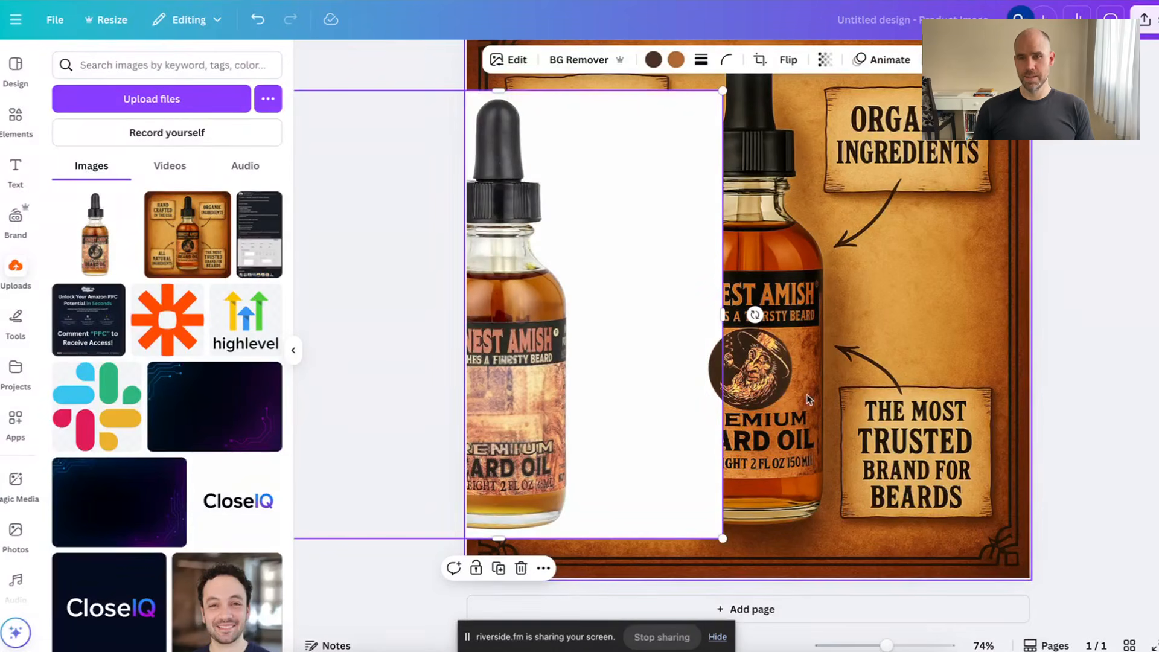
drag(579, 393, 409, 443)
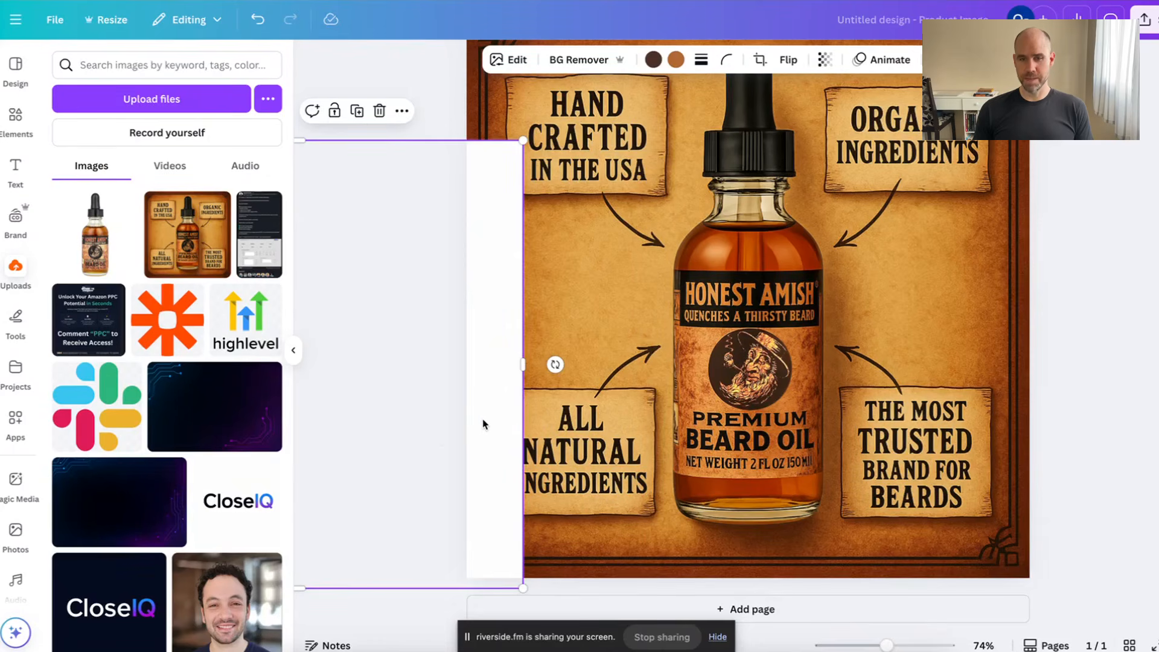
drag(483, 424, 841, 379)
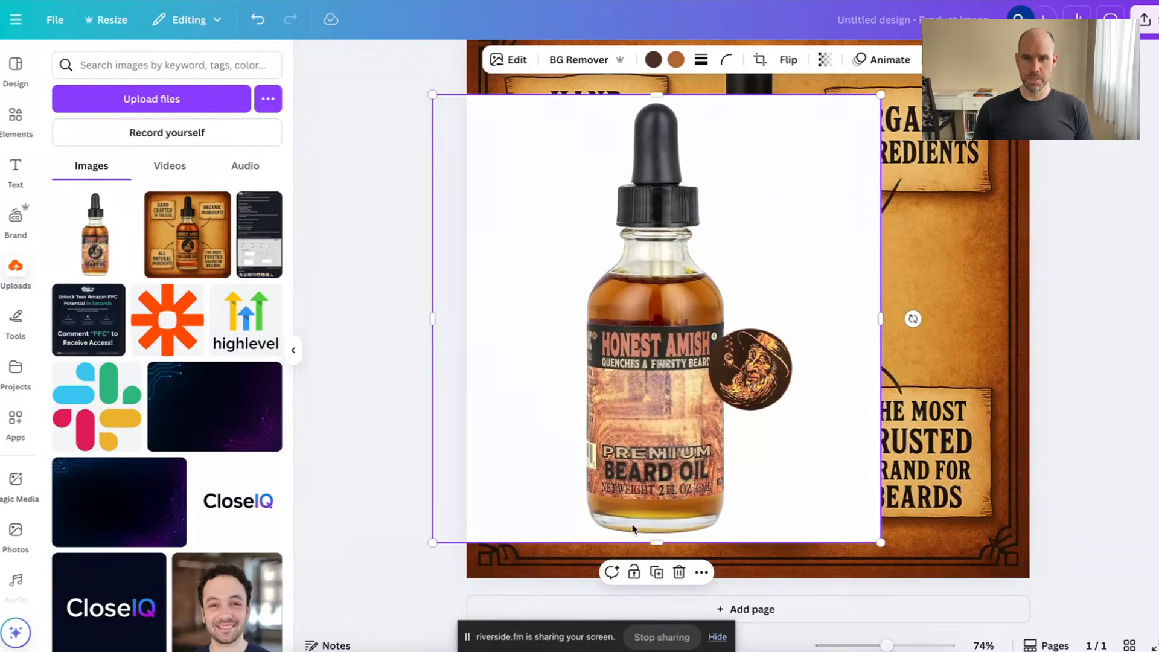
drag(770, 487, 528, 497)
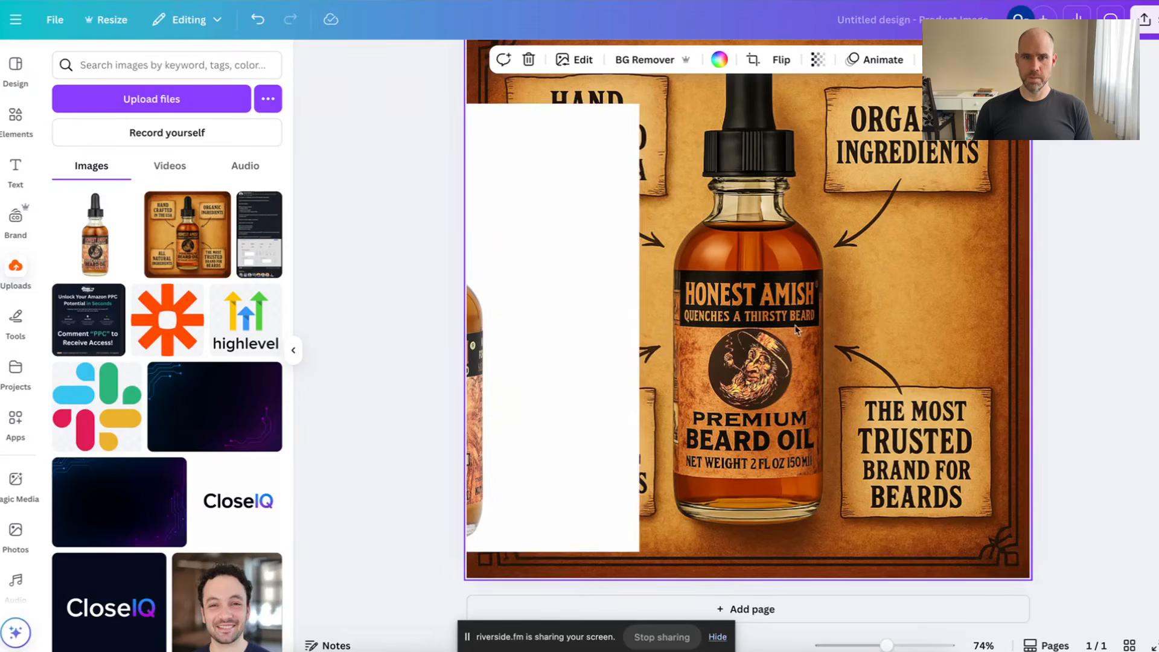
drag(583, 324, 785, 326)
Examine the lower label text on the used product photo and remove that photo from the page
scroll(680, 419, up, 5)
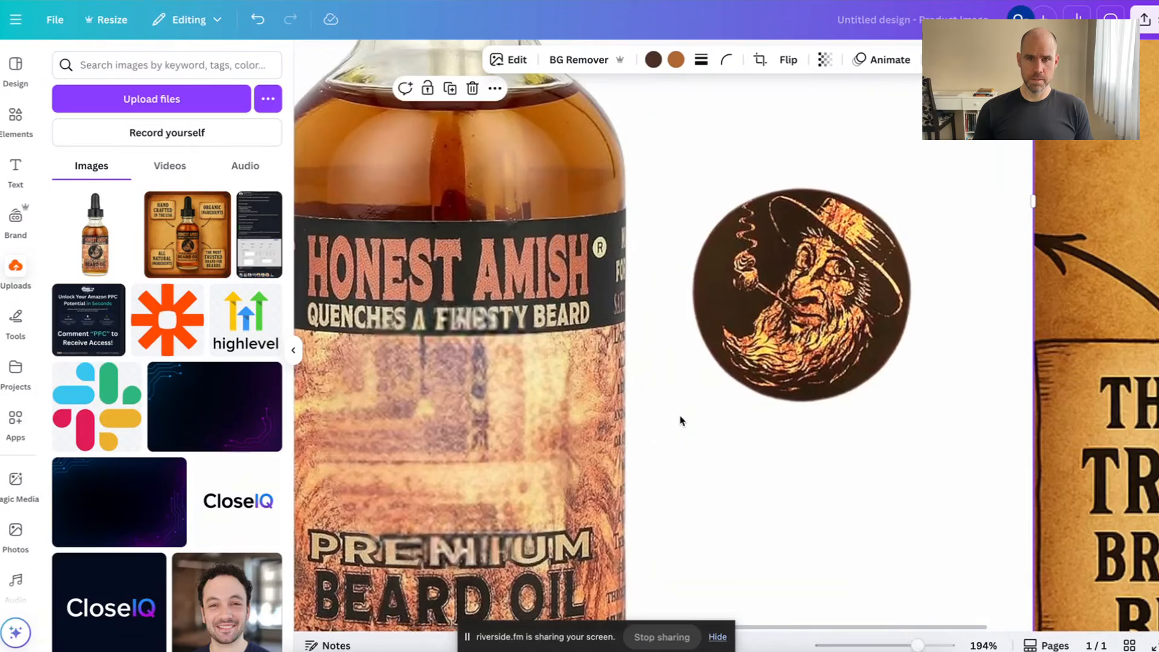
scroll(668, 424, left, 3)
scroll(668, 425, down, 4)
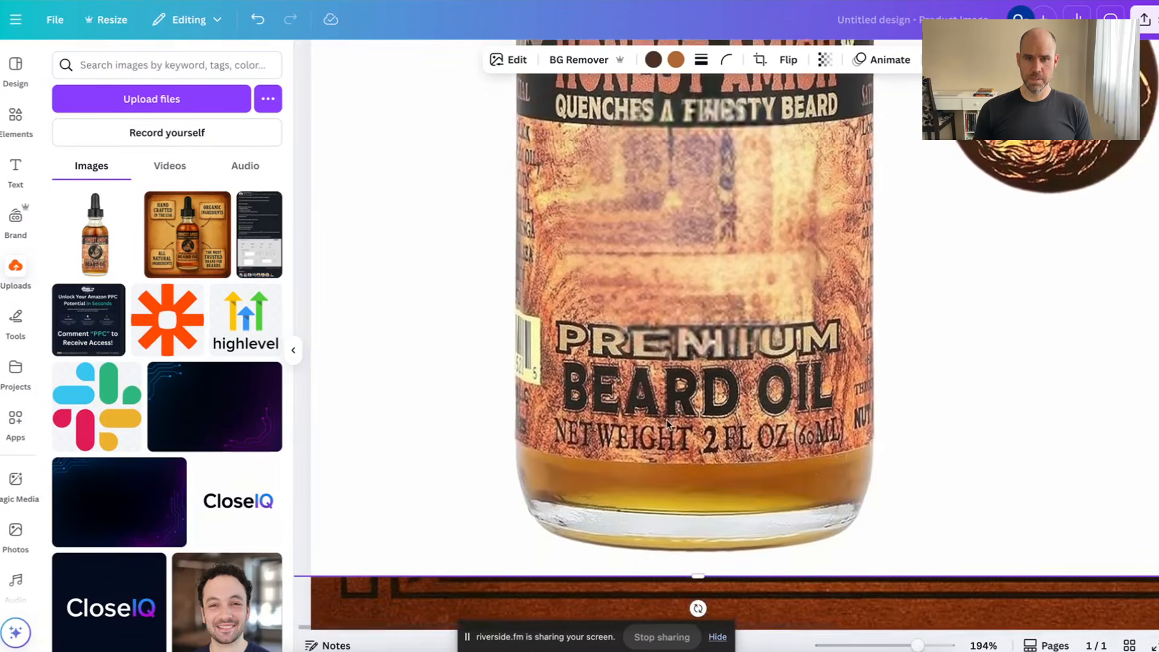
scroll(613, 165, up, 1)
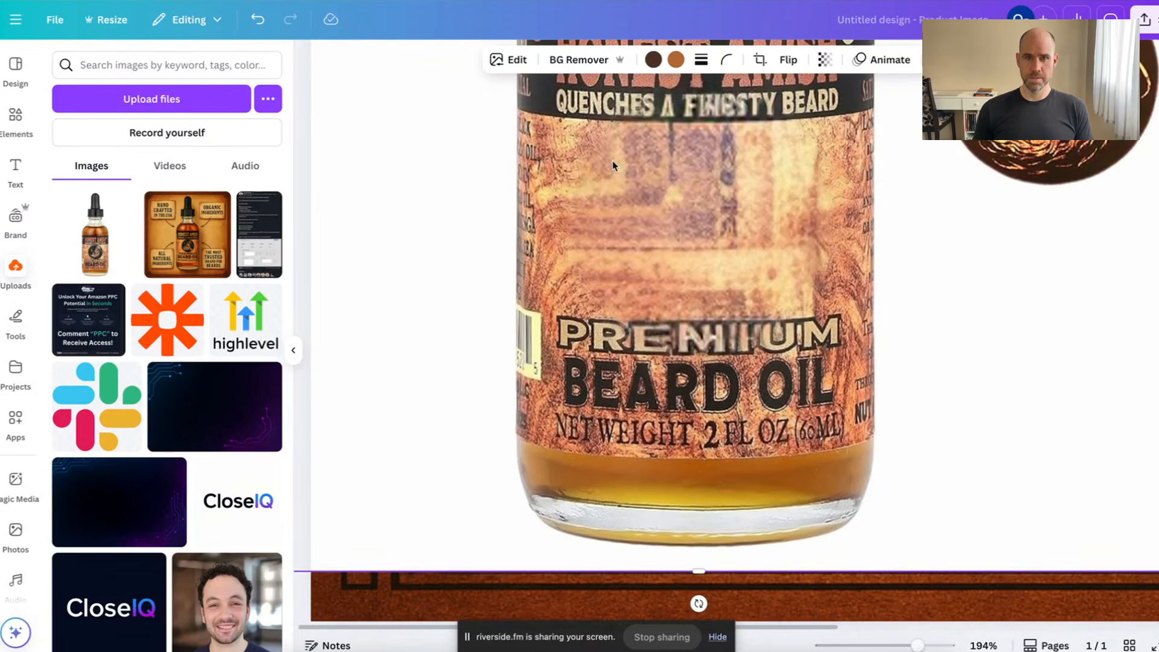
click(514, 61)
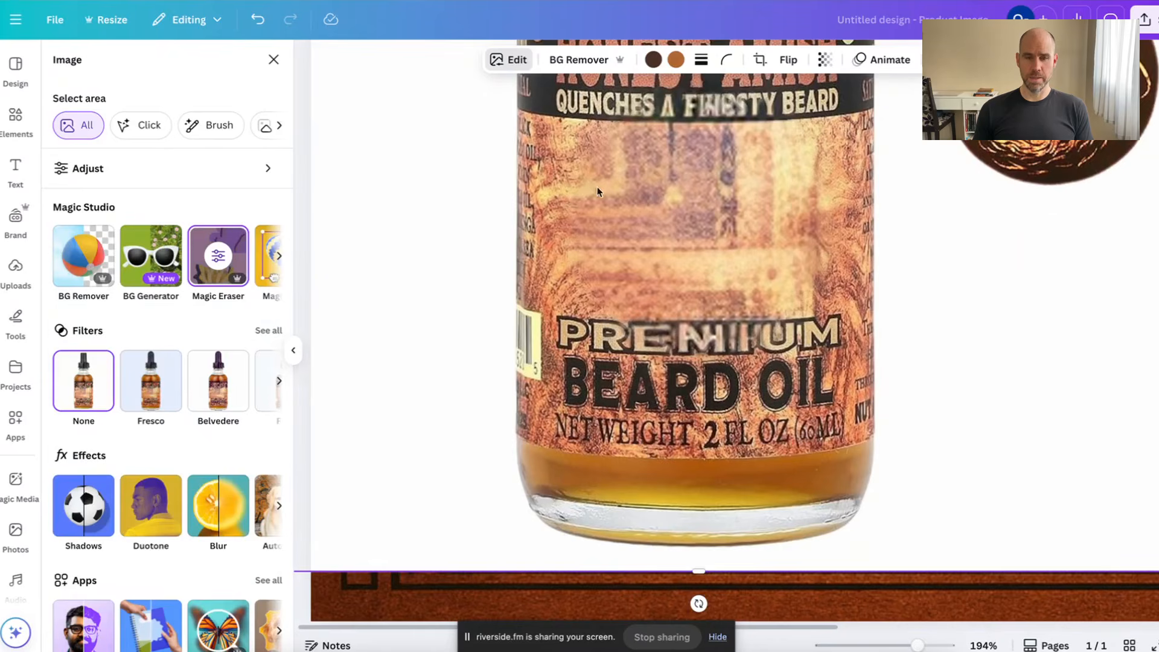
scroll(167, 254, right, 3)
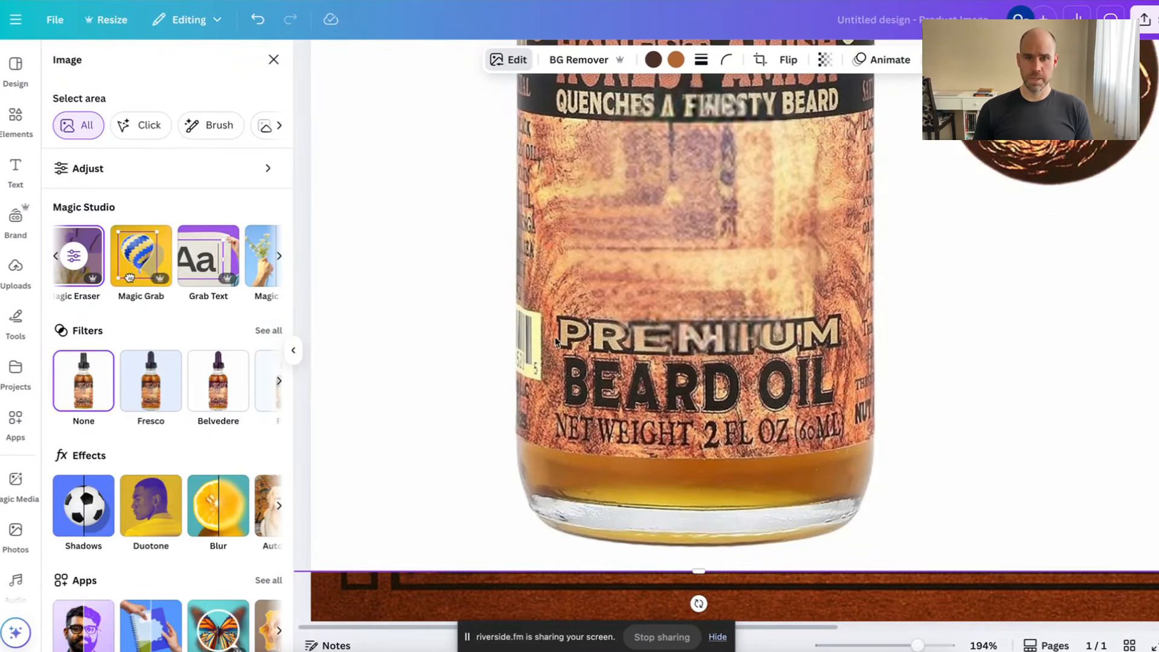
scroll(553, 337, down, 5)
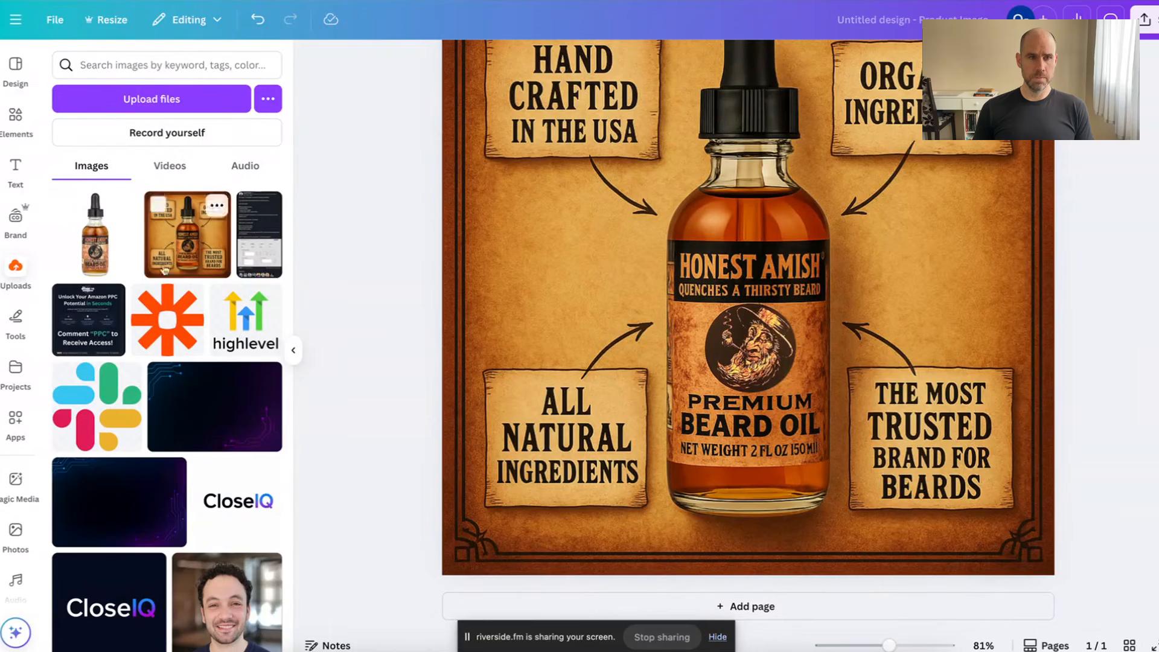
Add a fresh copy of the uploaded product photo, enlarge it to nearly the page size and place it over the bottle
click(100, 244)
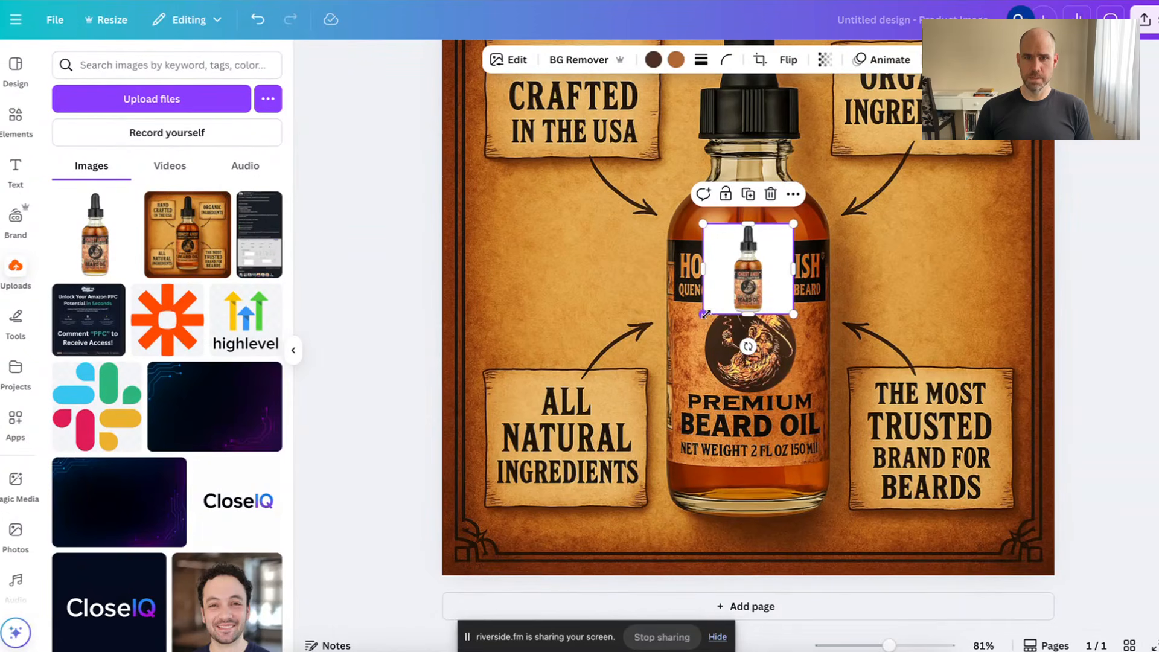
drag(701, 315, 393, 538)
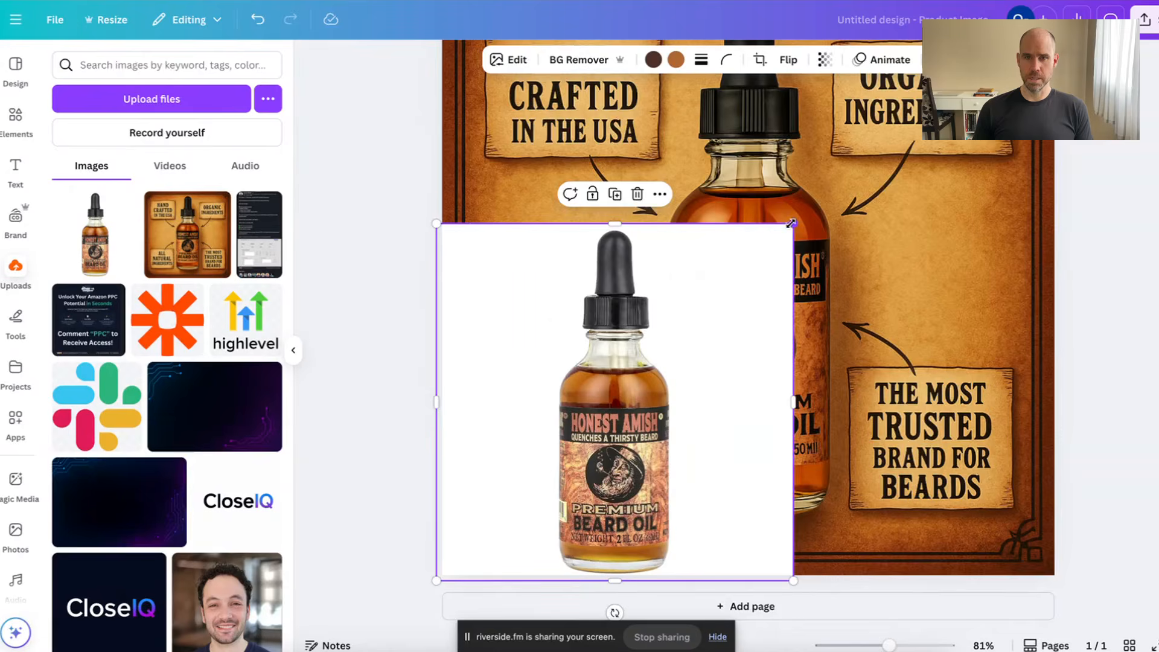
drag(791, 223, 1021, 3)
drag(944, 251, 810, 225)
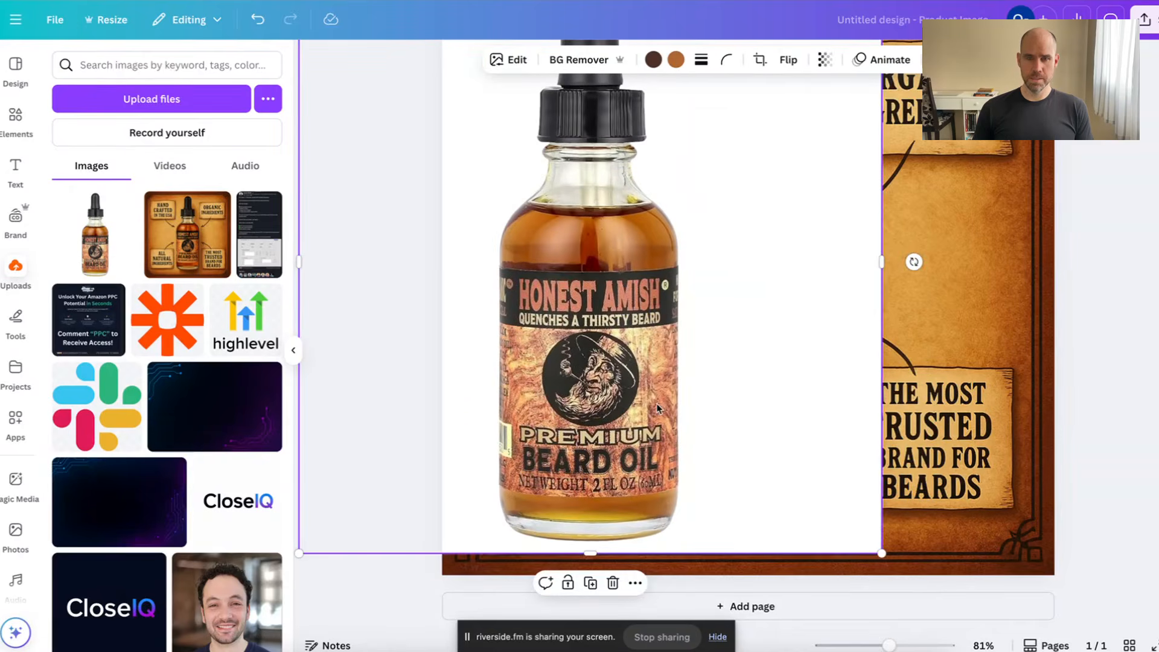
Set up Magic Grab on the new product photo with the Brush selection, Auto-detect on and brush size 9
scroll(657, 408, up, 6)
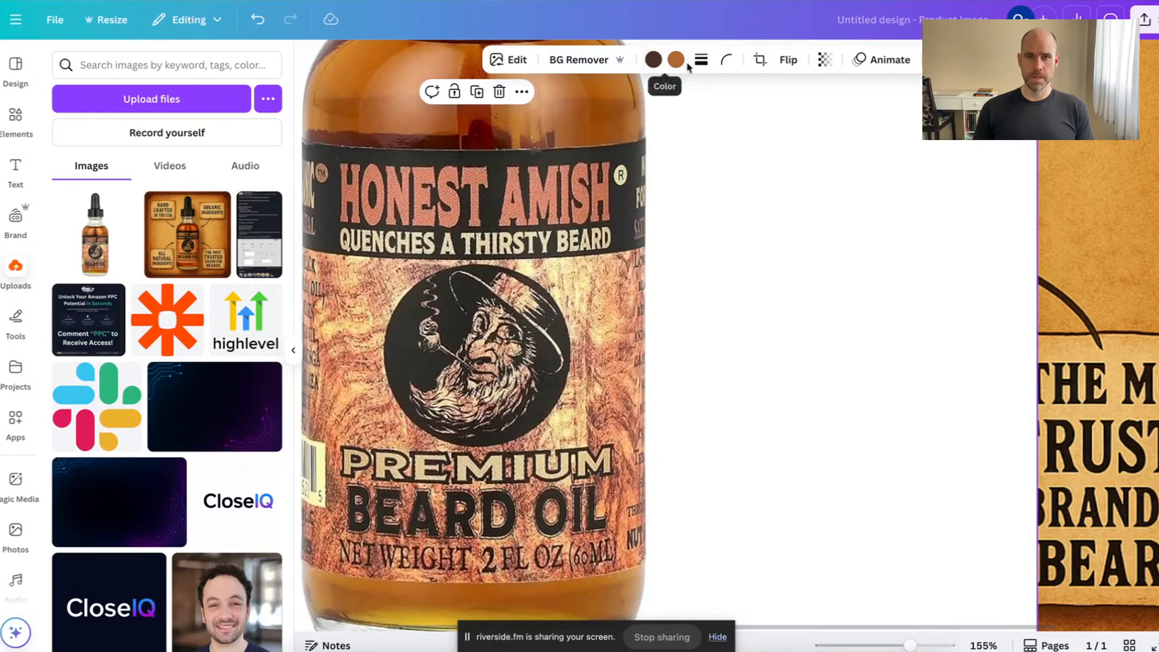
click(508, 59)
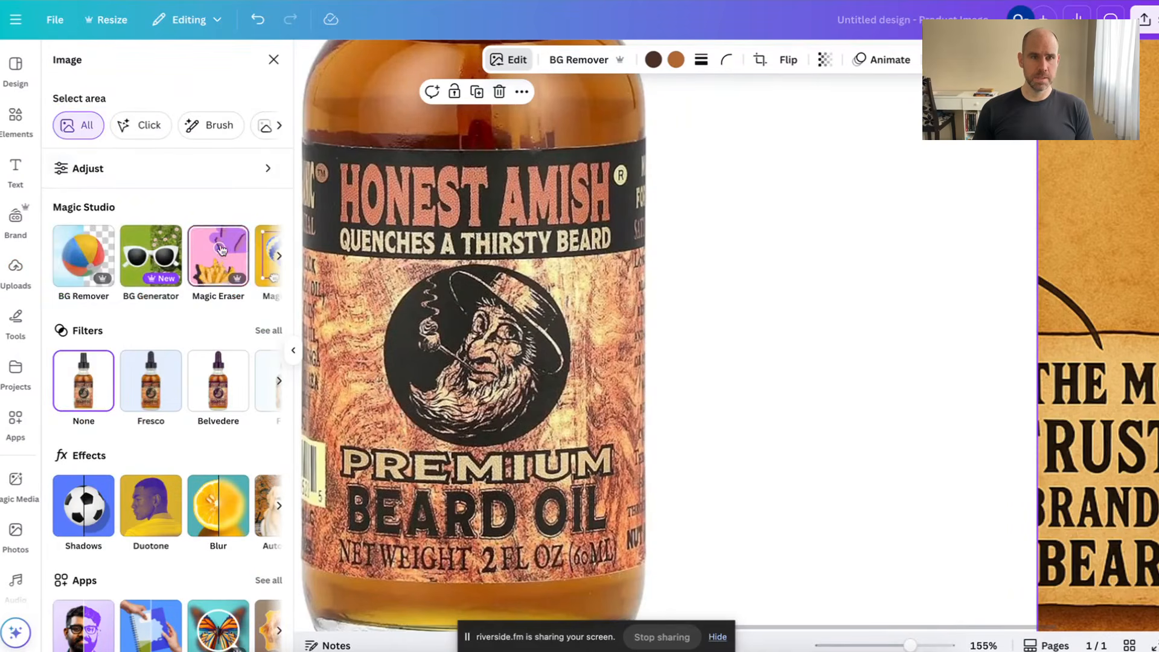
scroll(221, 249, right, 3)
click(201, 252)
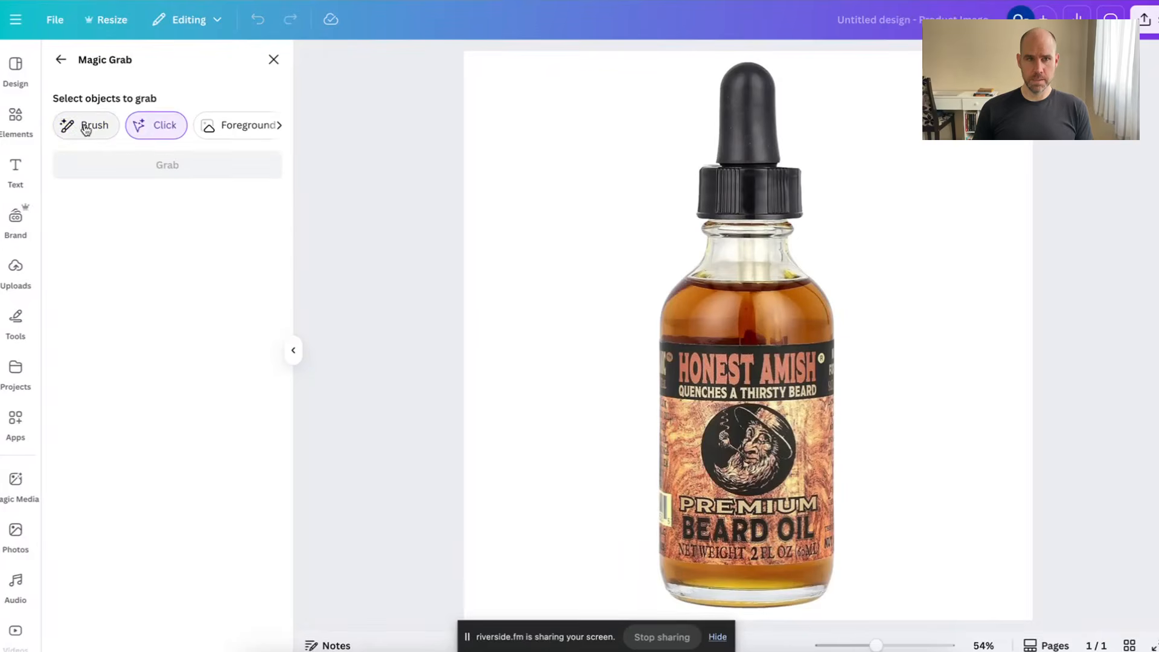
click(87, 129)
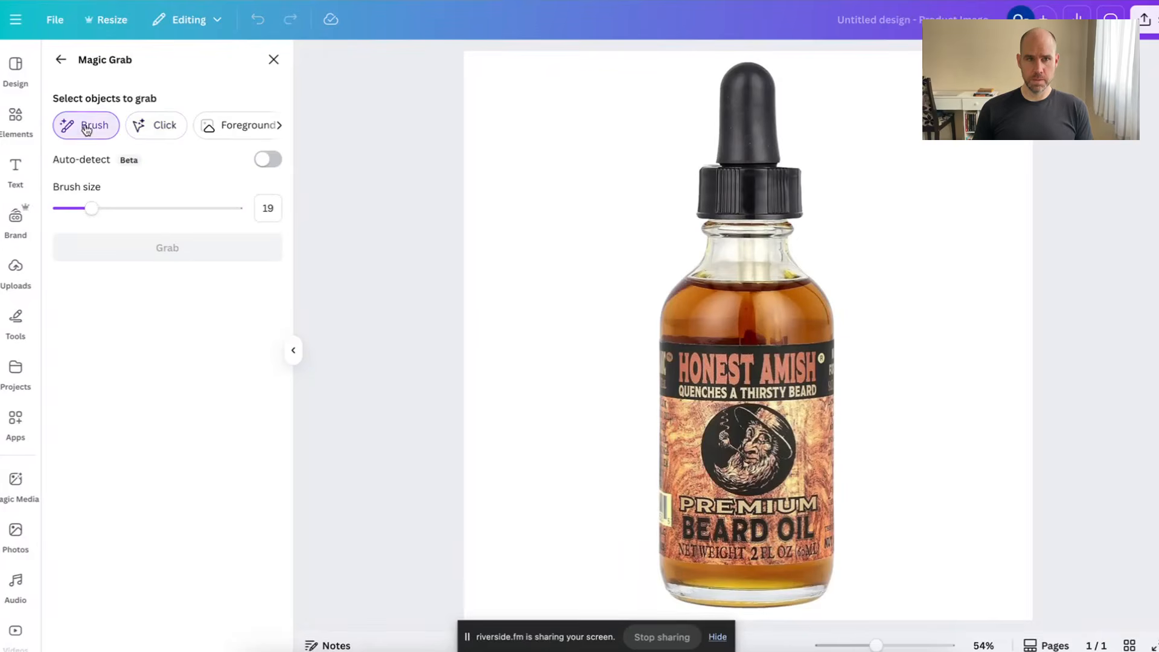
click(265, 161)
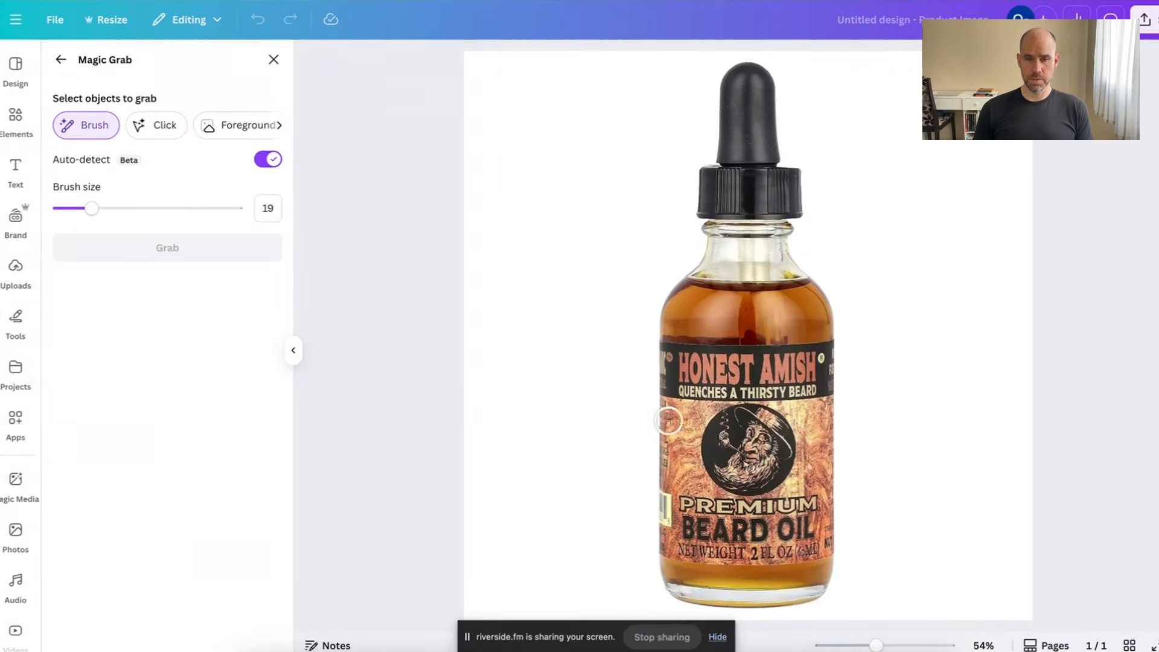
scroll(742, 519, up, 2)
scroll(742, 519, up, 8)
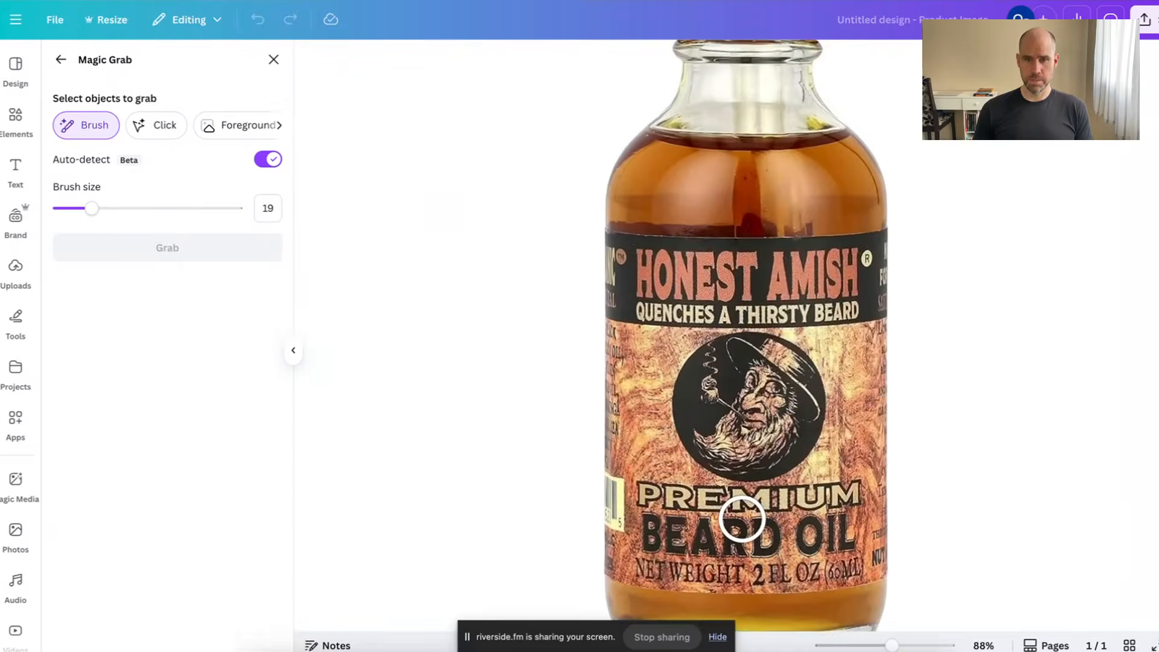
scroll(742, 519, up, 4)
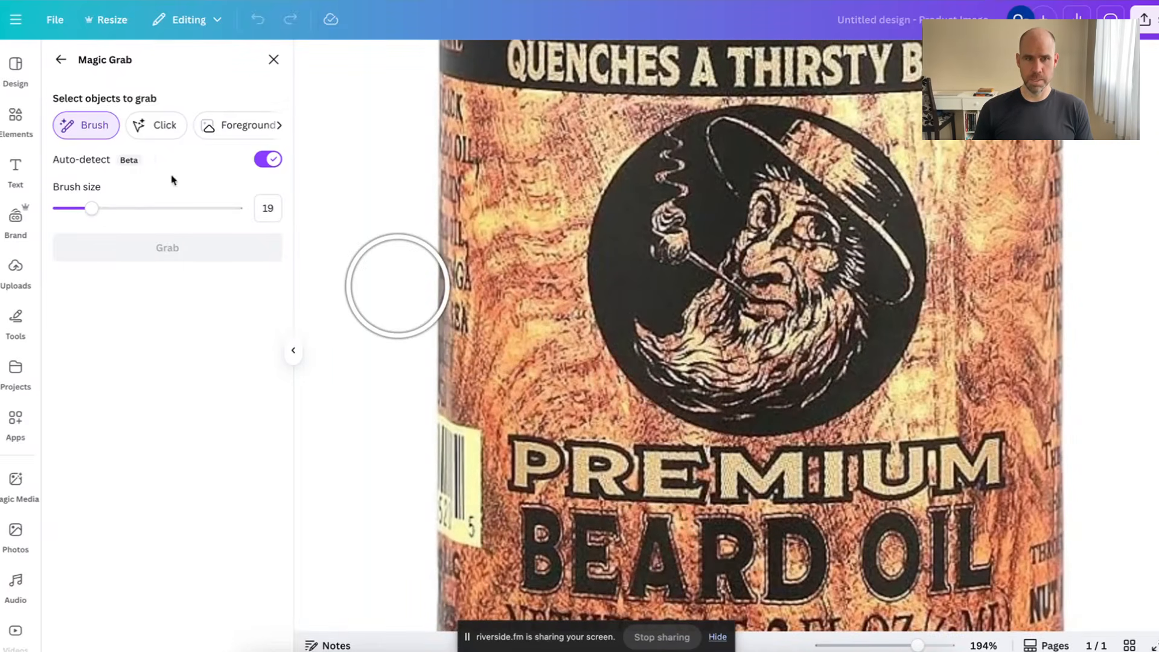
drag(90, 207, 74, 208)
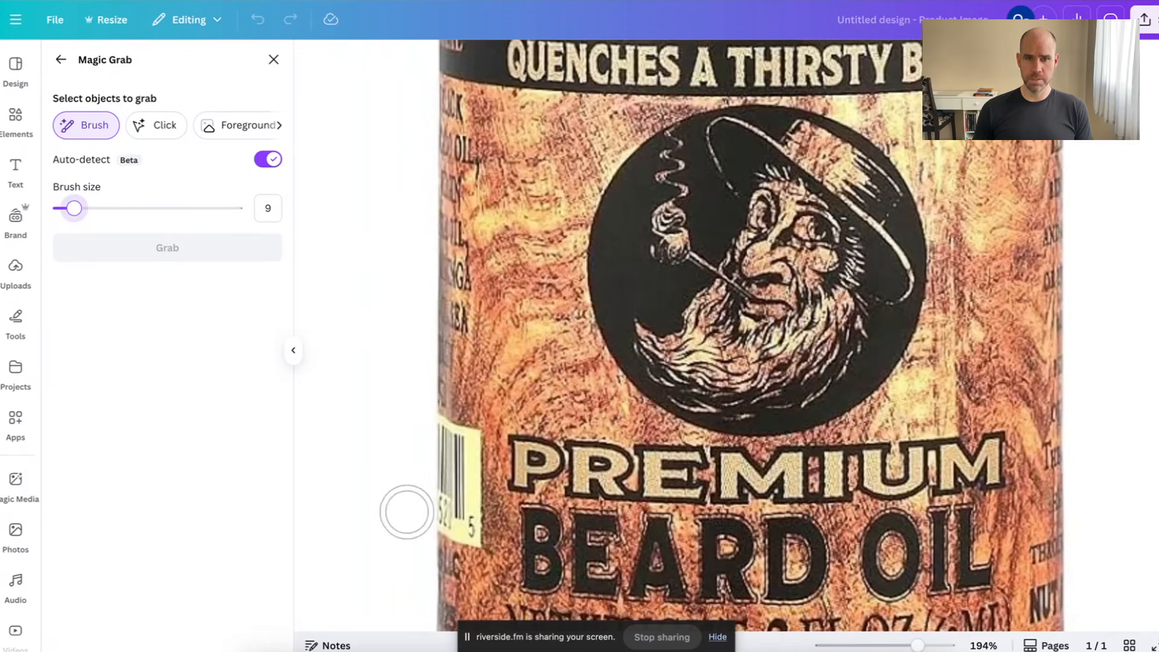
Brush over the word PREMIUM on the photo's label, grab it and park it on the blank background beside the infographic bottle
mouse_move(533, 464)
mouse_down()
mouse_move(956, 473)
mouse_move(984, 456)
mouse_move(898, 461)
mouse_up()
mouse_move(861, 462)
mouse_down()
mouse_move(636, 477)
mouse_move(531, 468)
mouse_move(856, 476)
mouse_up()
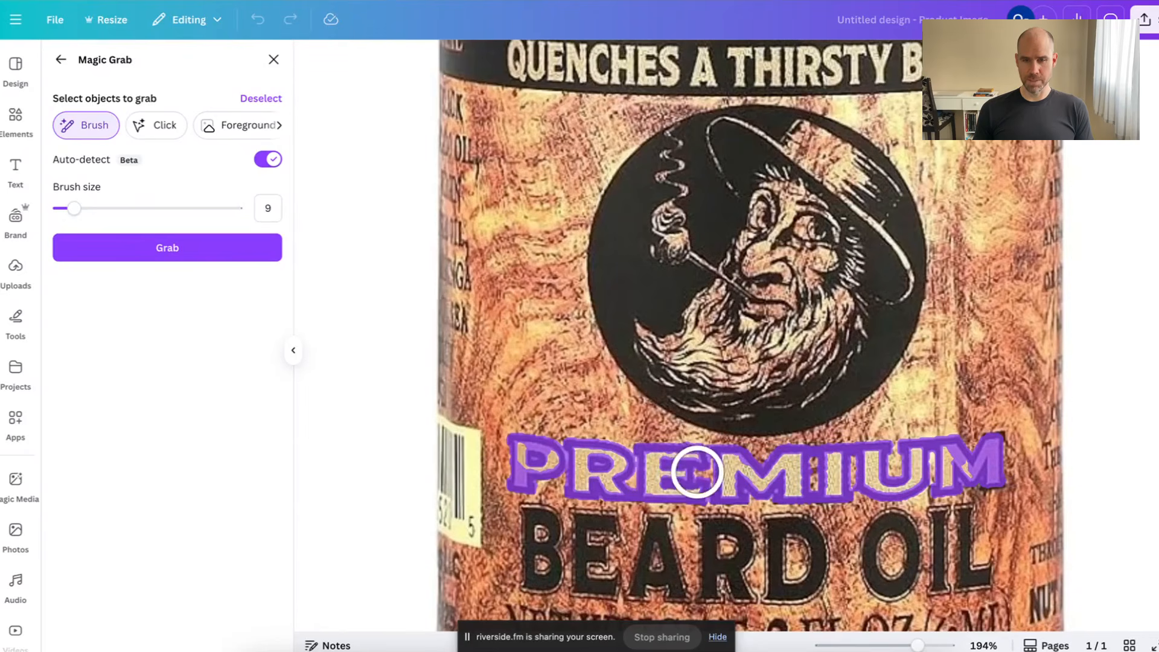
scroll(738, 476, down, 5)
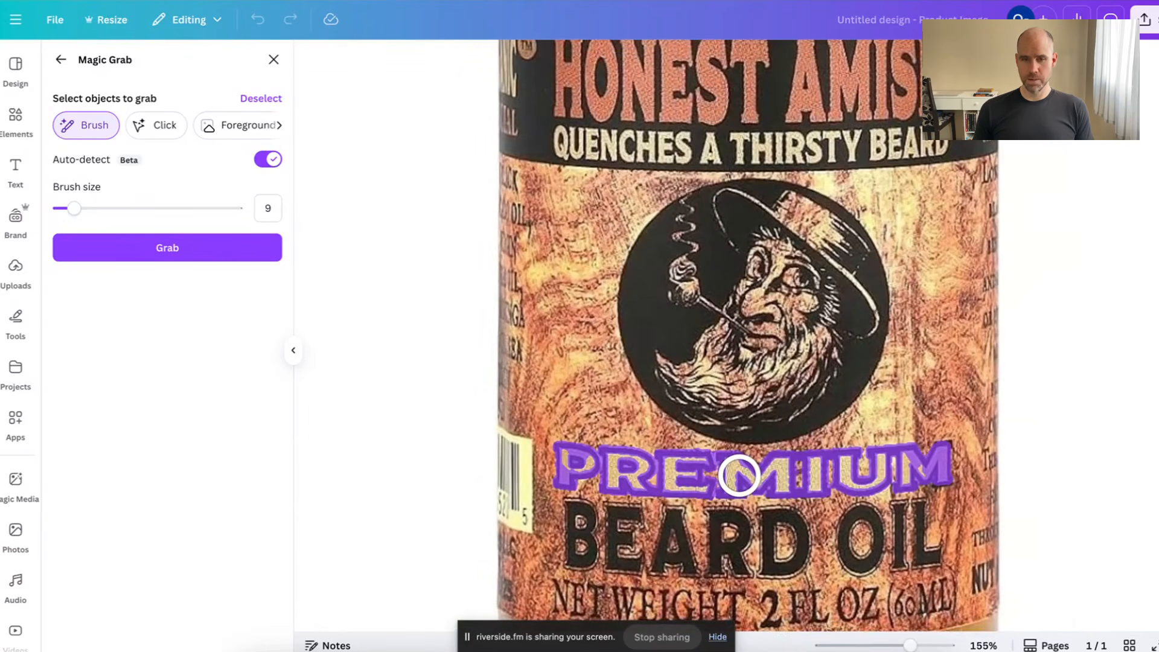
drag(925, 472, 582, 465)
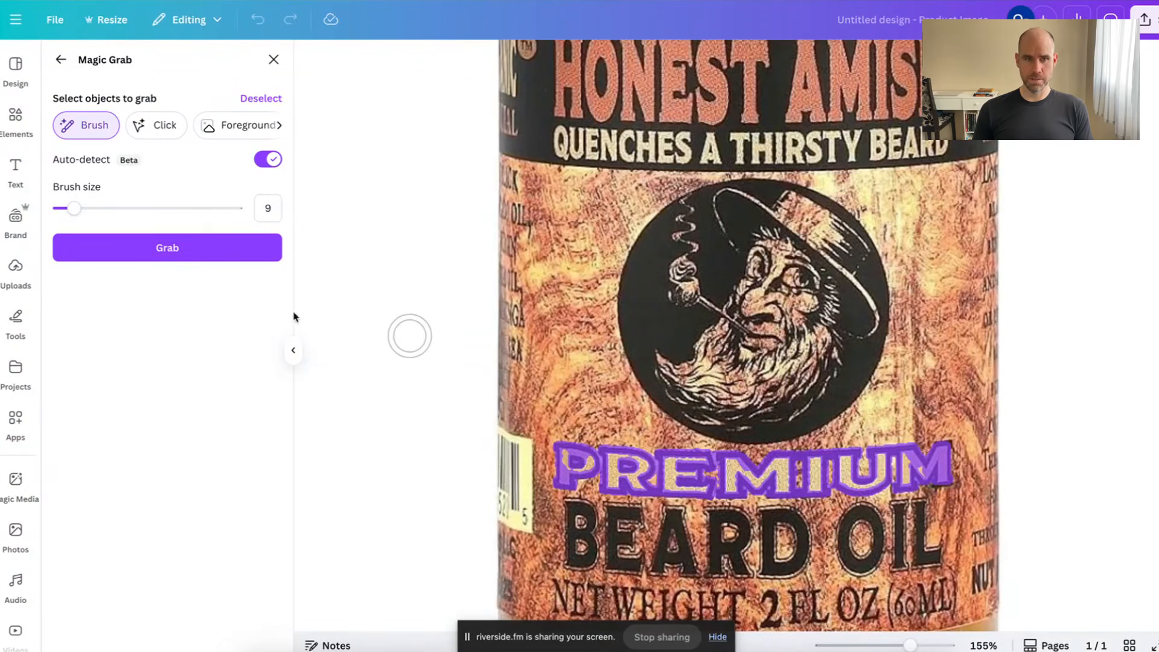
click(212, 250)
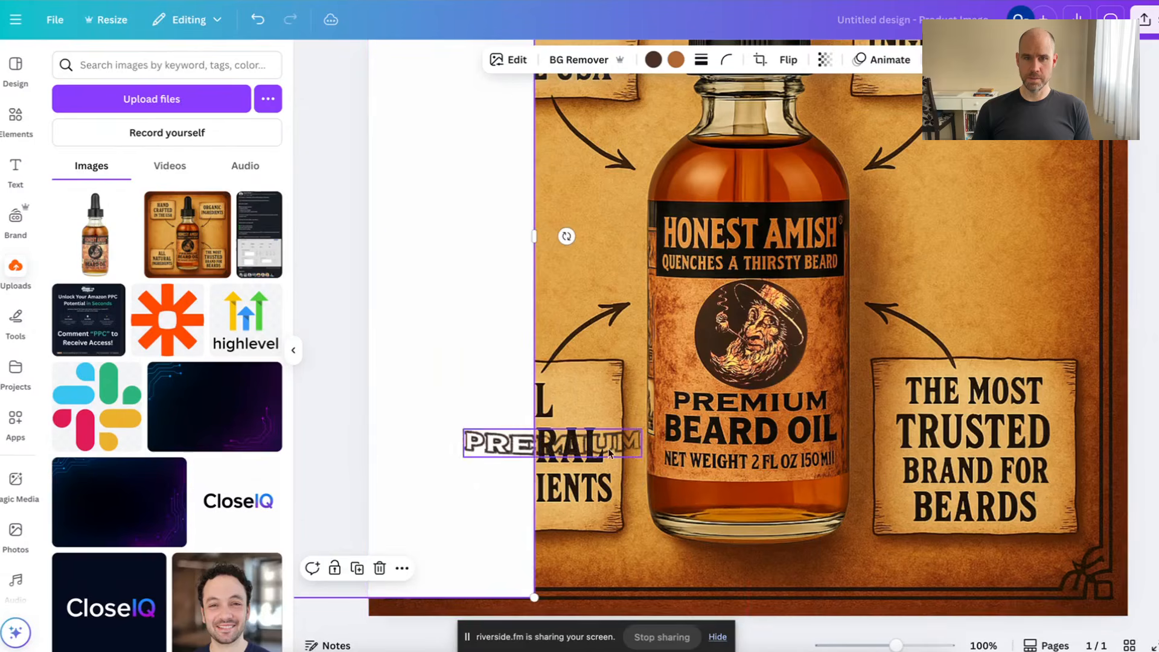
drag(607, 448, 1069, 298)
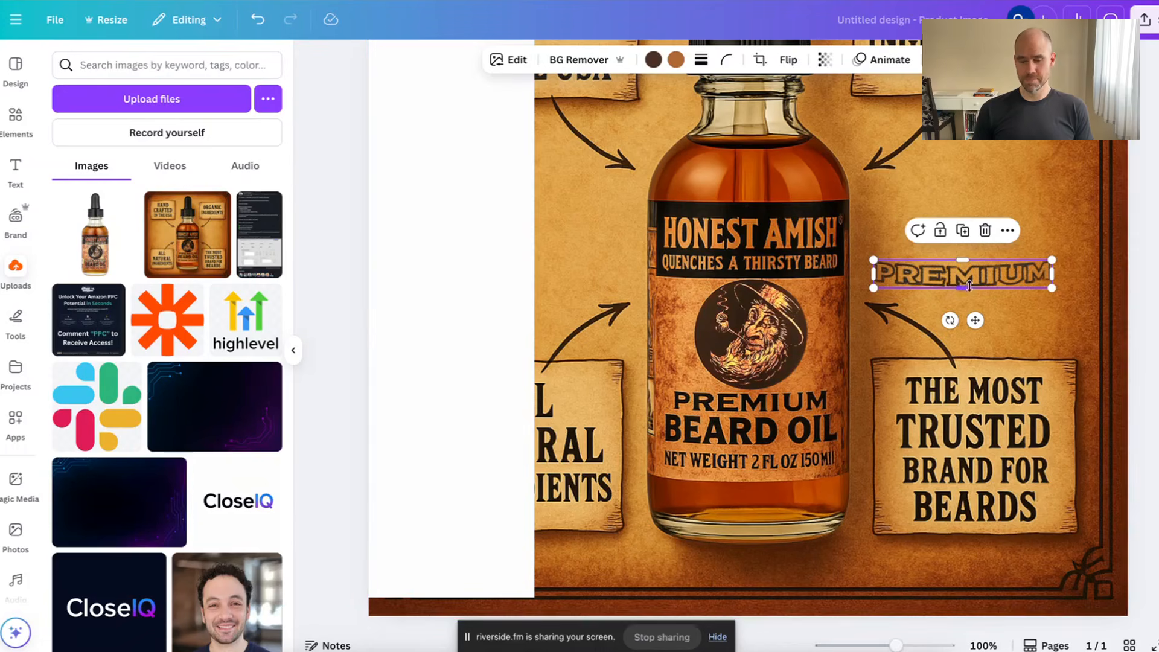
click(1048, 216)
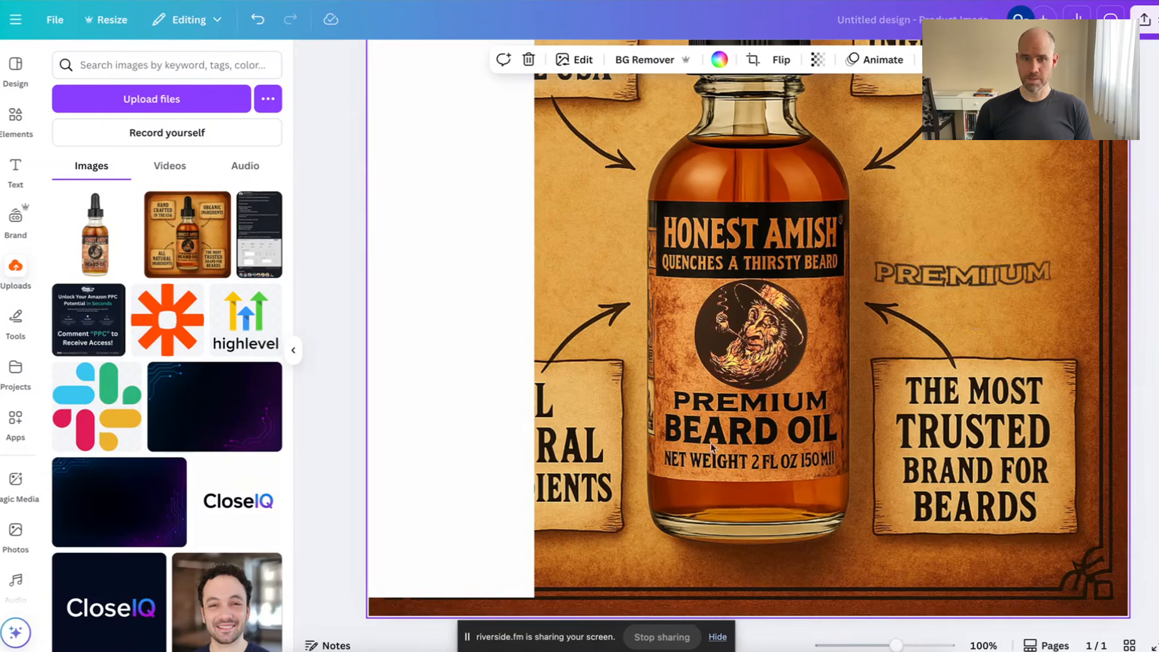
Grab the AI-generated word PREMIUM from the infographic's label with the Magic Grab brush and delete it
click(574, 61)
scroll(112, 270, right, 3)
click(109, 260)
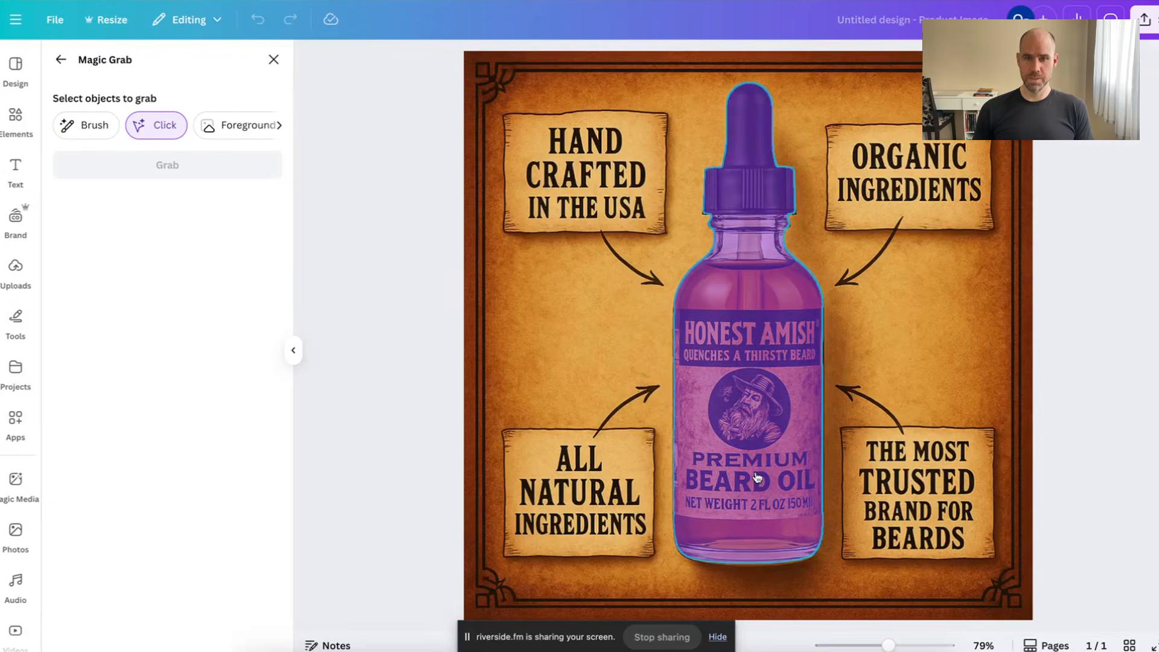
click(103, 129)
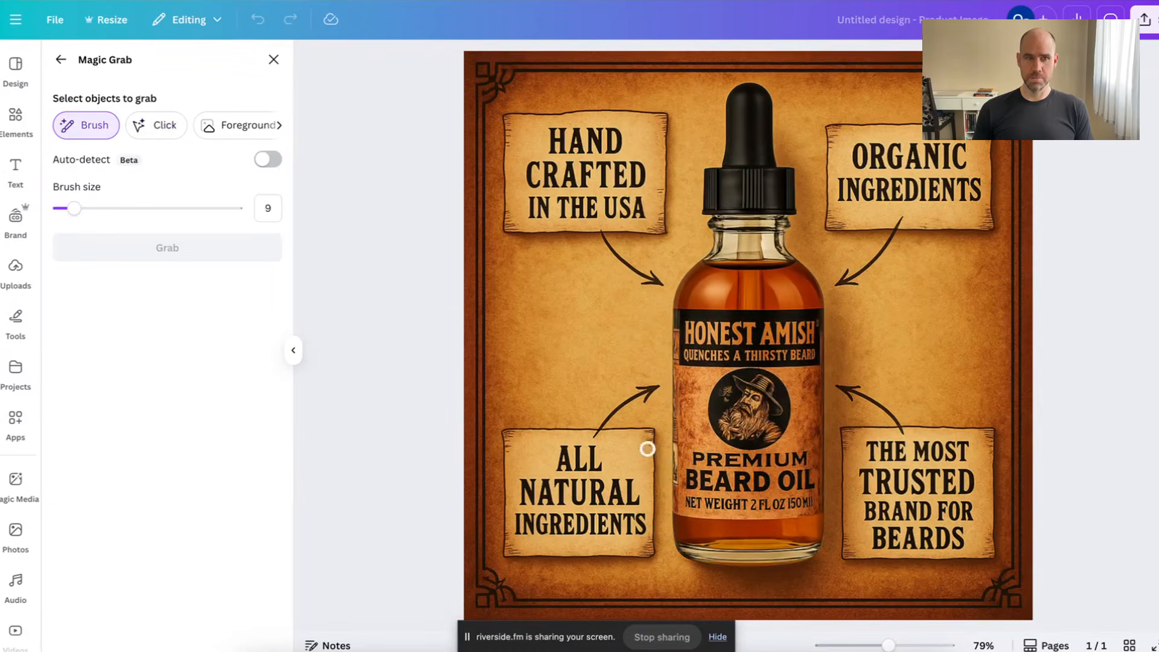
scroll(791, 484, up, 5)
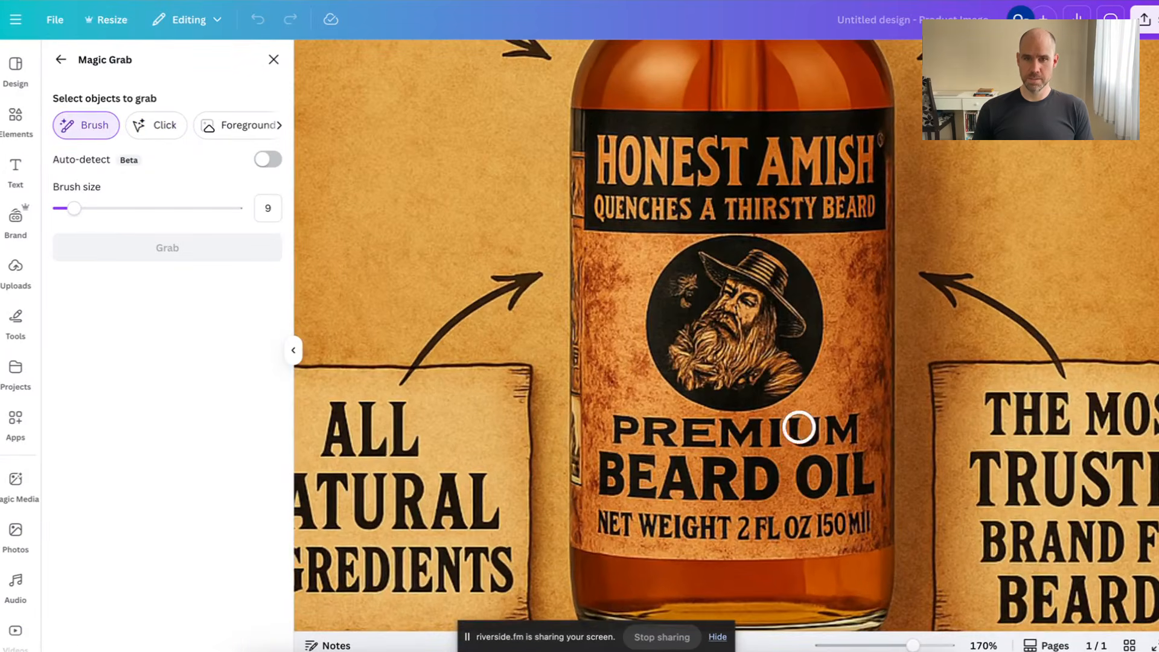
drag(850, 428, 632, 429)
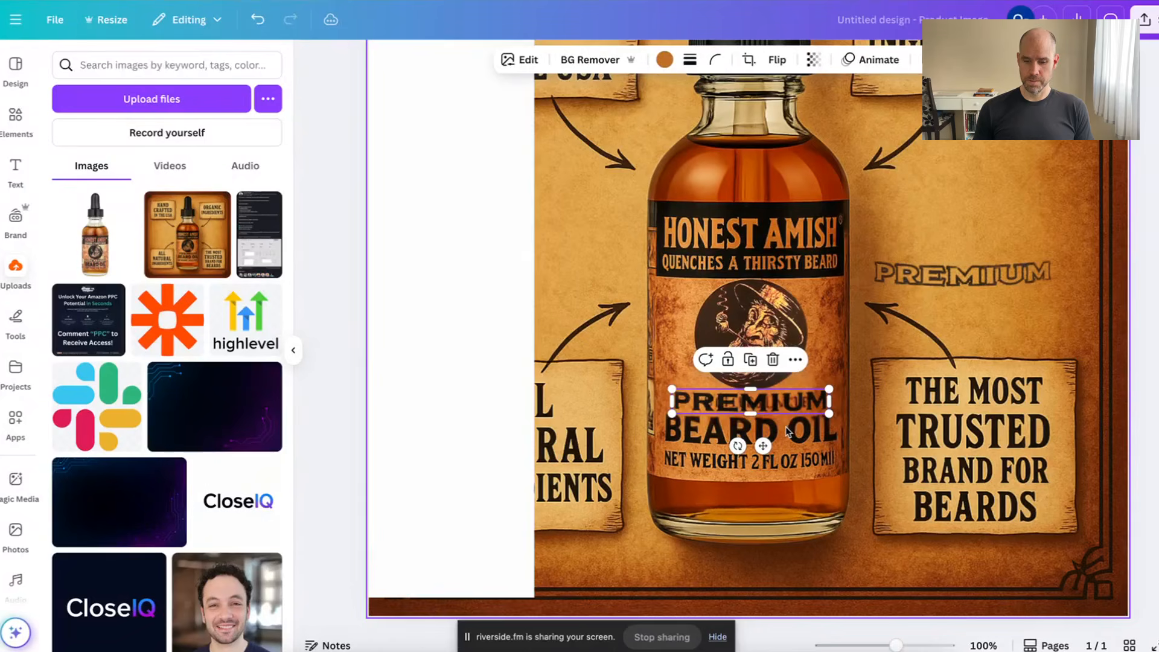
key(Escape)
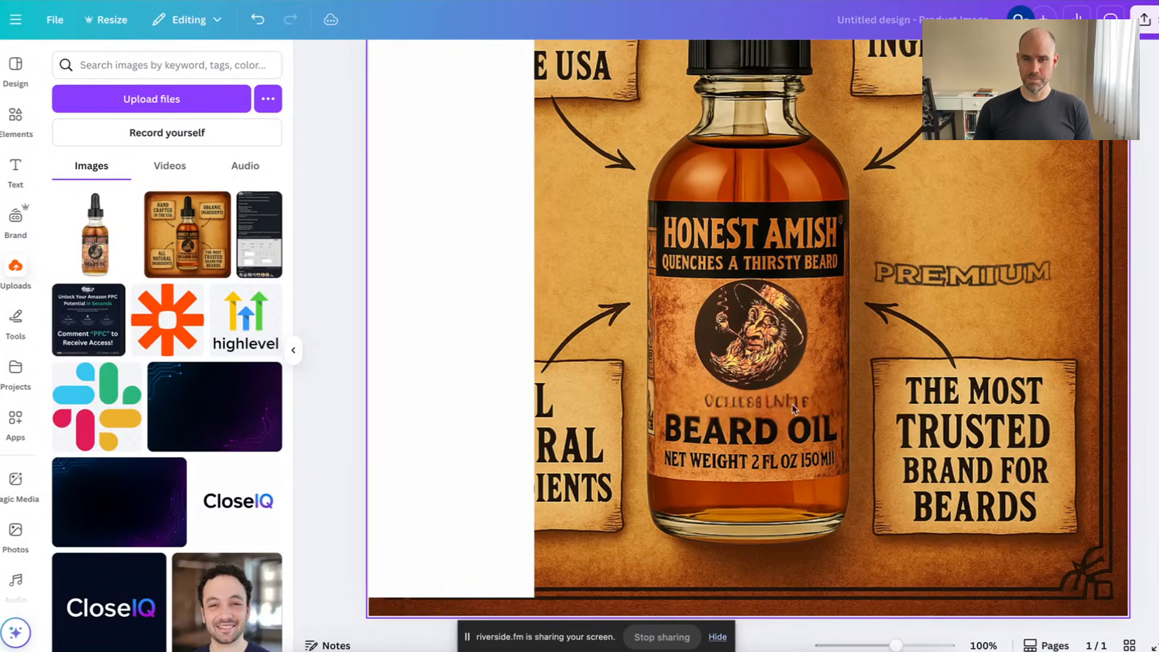
Place the grabbed PREMIUM lettering in the gap above BEARD OIL and shrink it slightly to fit the label
drag(974, 281, 765, 409)
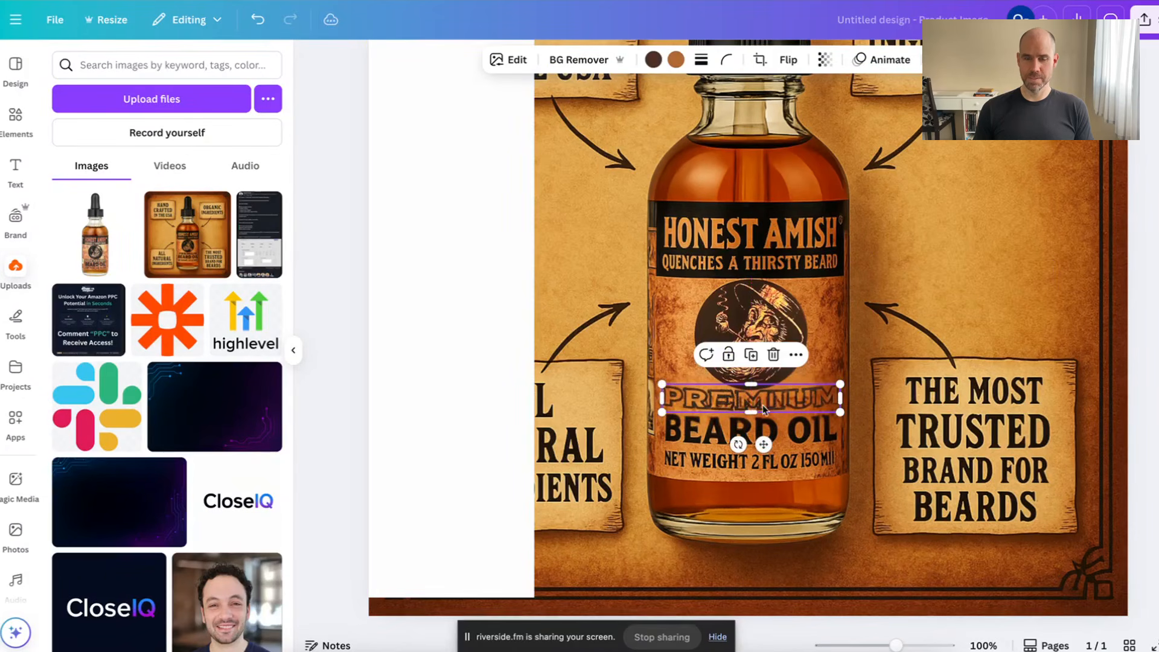
drag(839, 384, 794, 409)
click(860, 344)
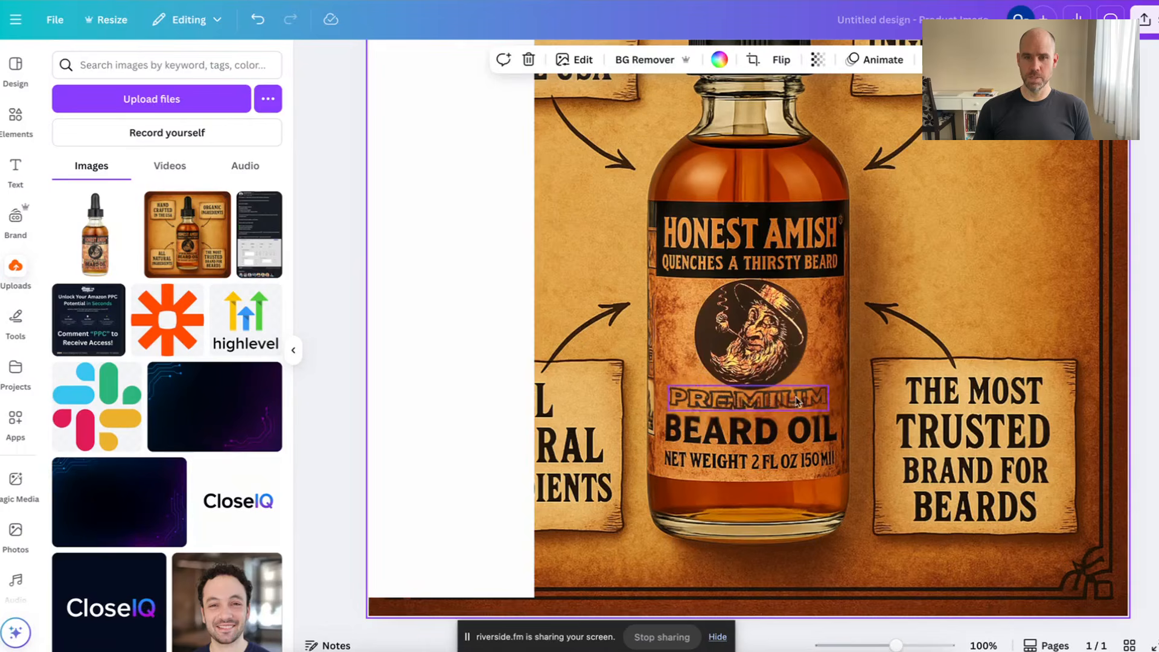
drag(749, 410, 773, 404)
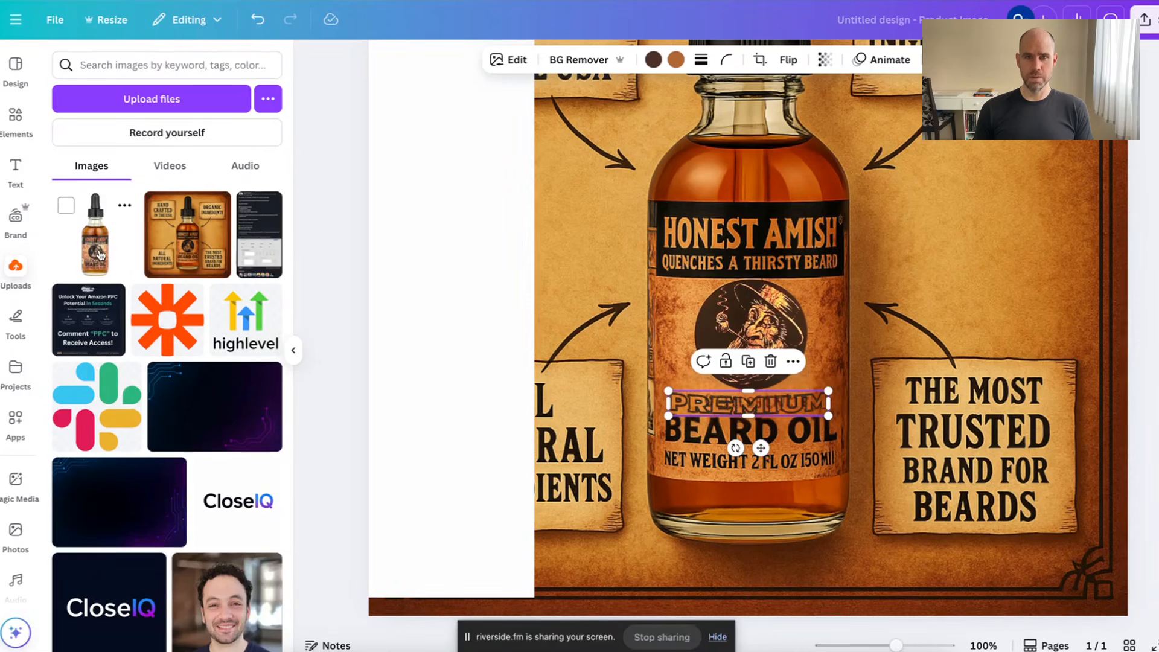
Slide the product photo over the infographic bottle and back to compare the two labels
drag(99, 258, 767, 252)
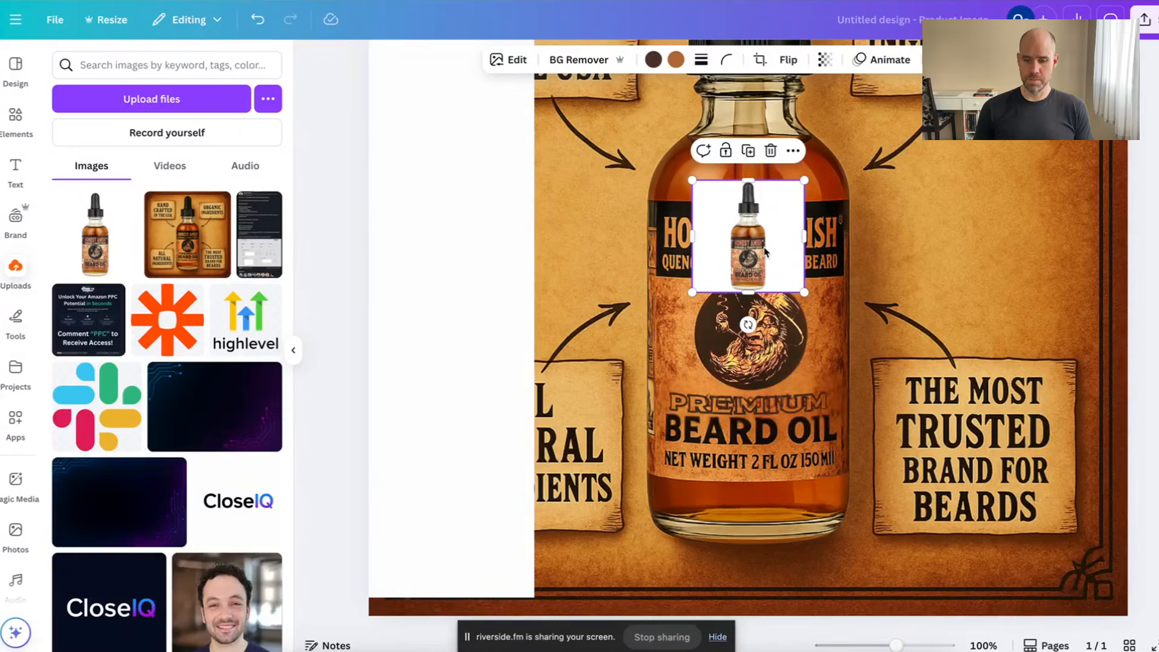
key(Delete)
drag(445, 285, 784, 267)
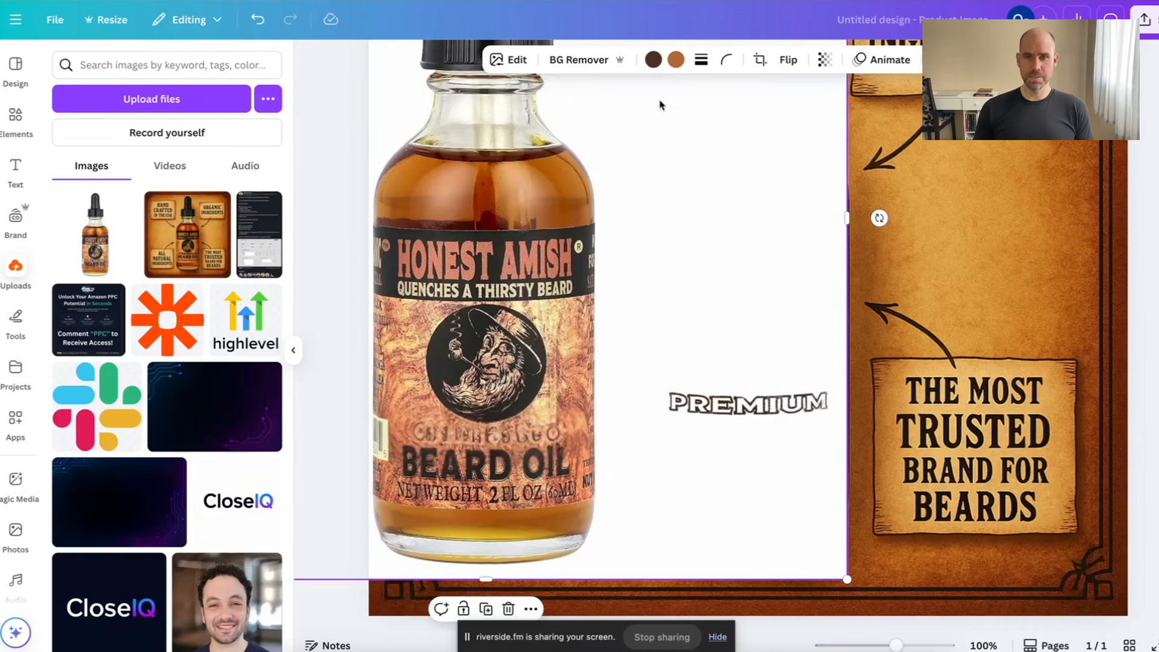
drag(757, 160, 549, 172)
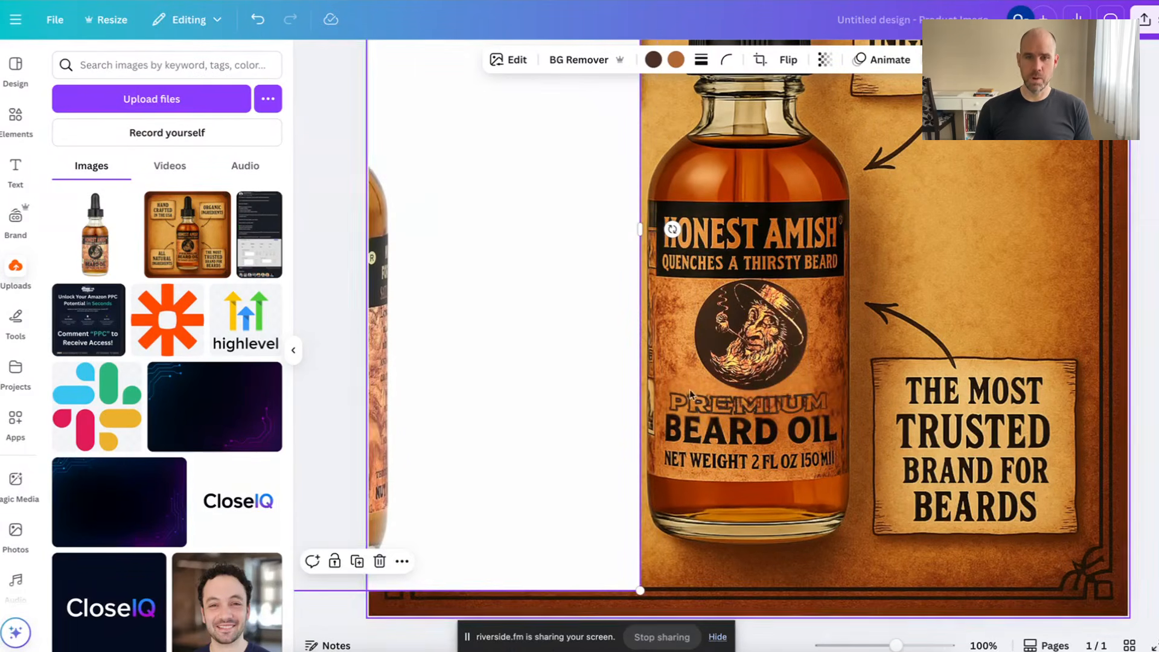
drag(577, 381, 799, 367)
drag(773, 306, 480, 354)
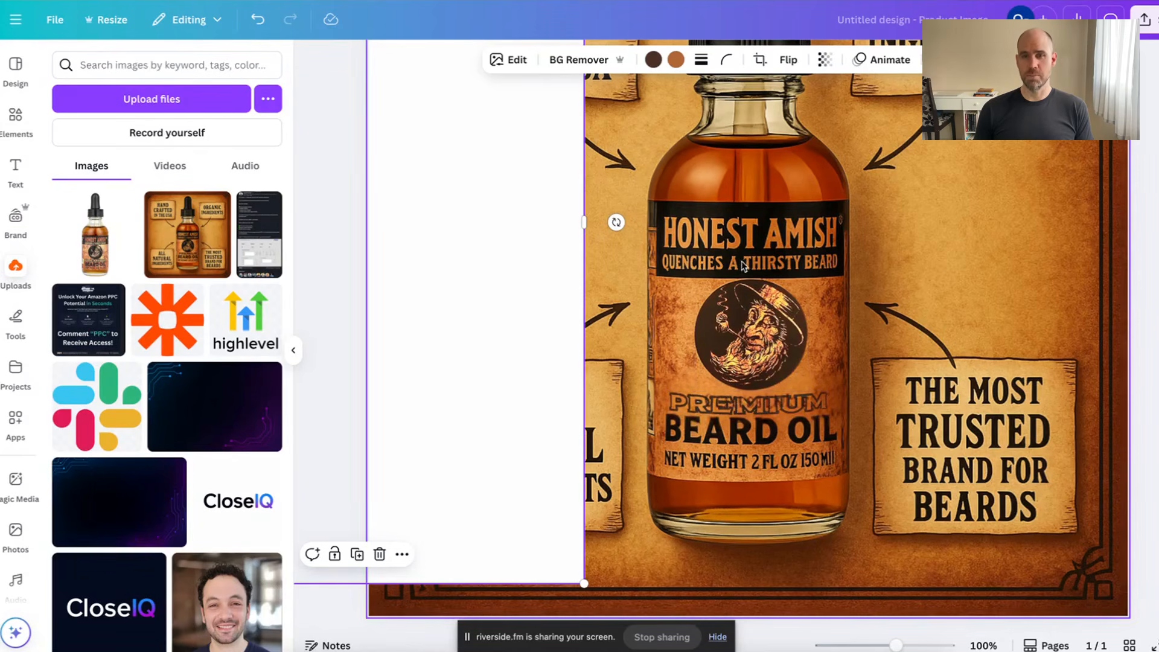
drag(528, 315, 570, 309)
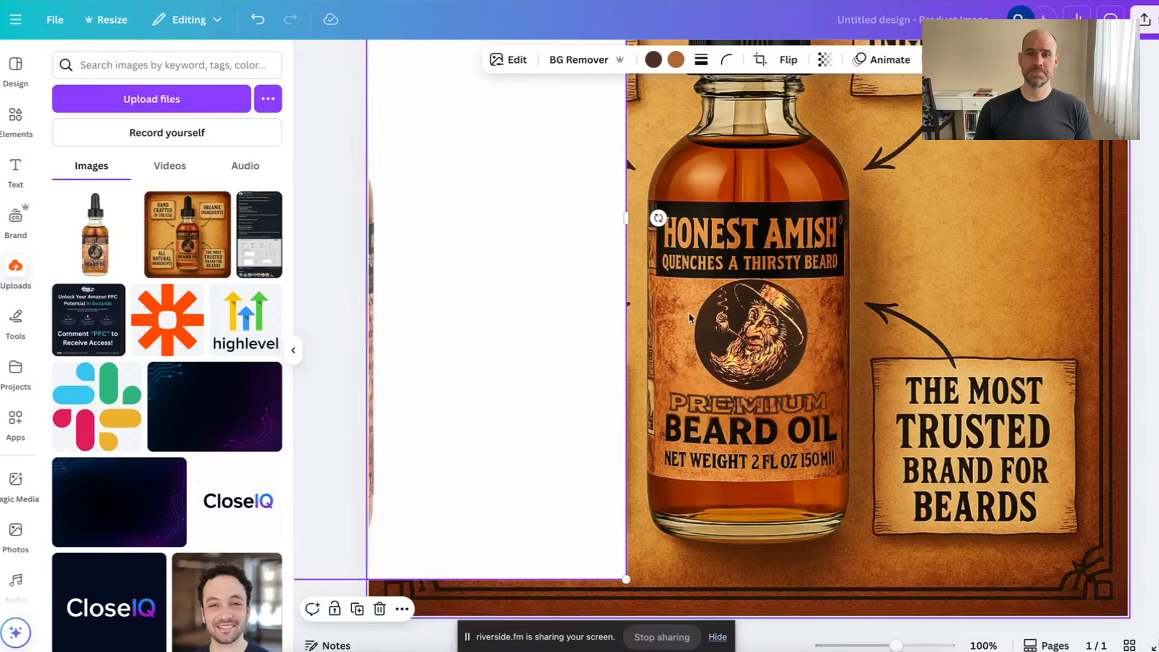
Undo the earlier emblem and PREMIUM lettering replacements back to the infographic's original AI-generated label
click(260, 34)
click(259, 32)
click(258, 30)
click(258, 29)
click(258, 29)
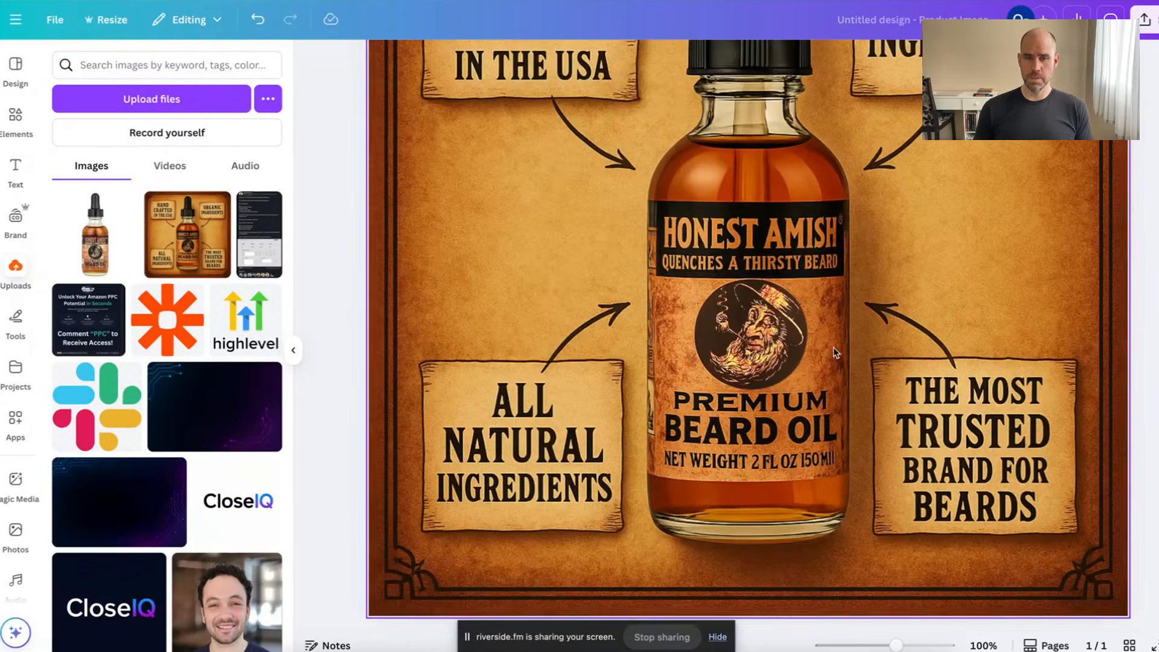
Open Magic Grab on the infographic background and choose the Brush selection with Auto-detect on
scroll(747, 352, up, 3)
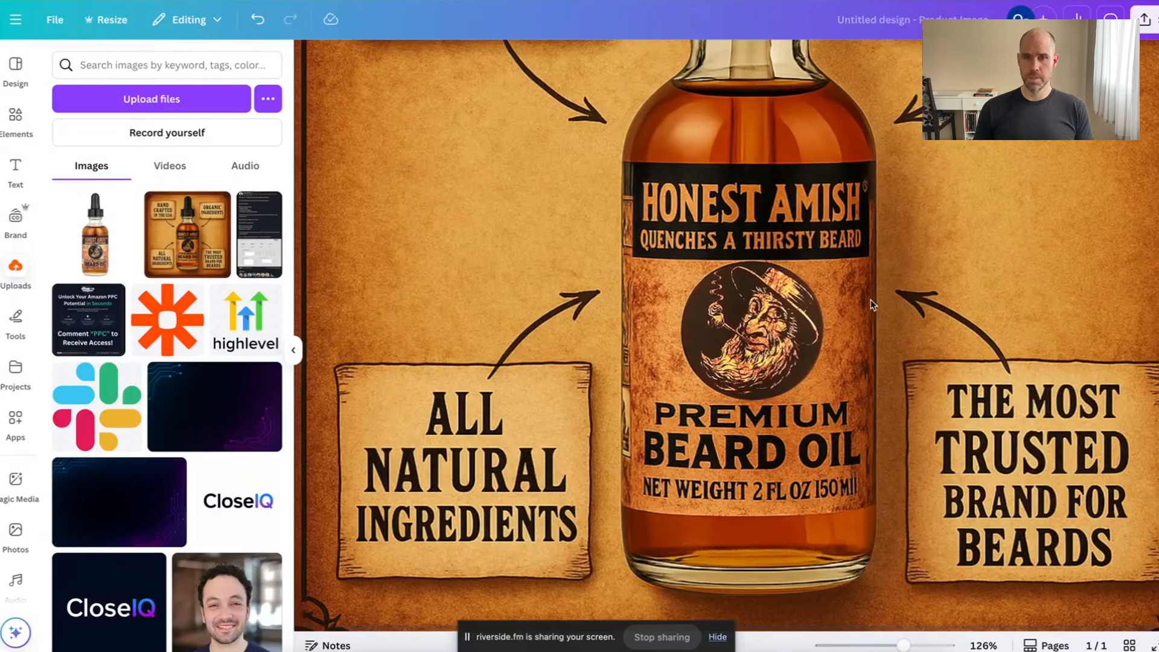
scroll(813, 266, up, 3)
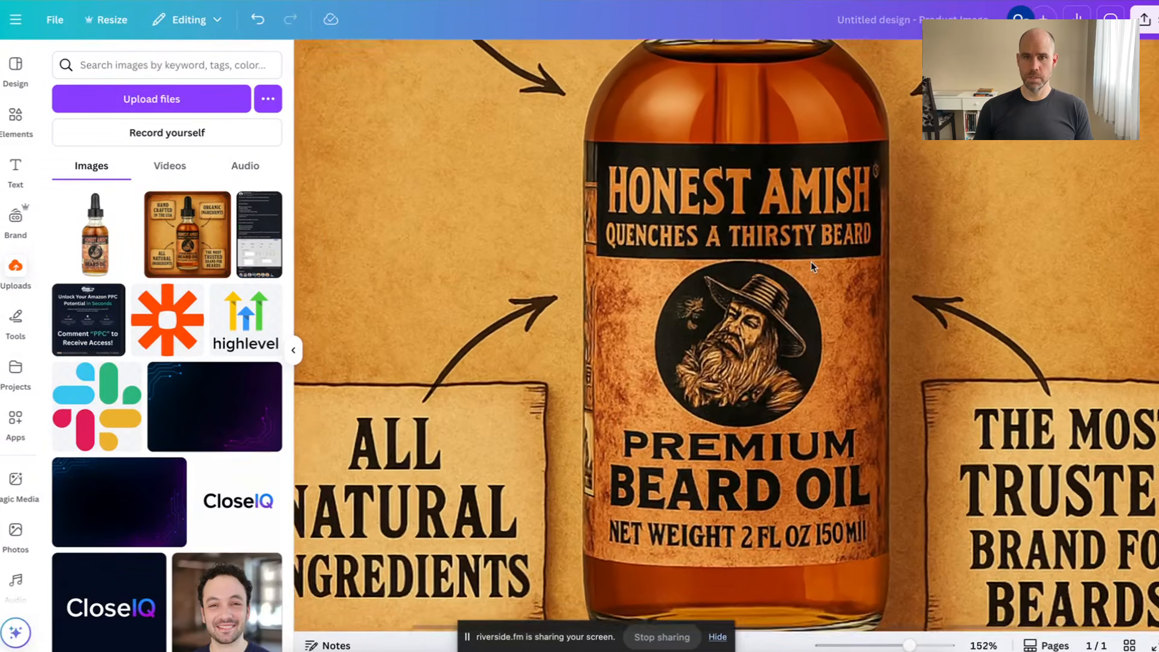
scroll(812, 266, down, 1)
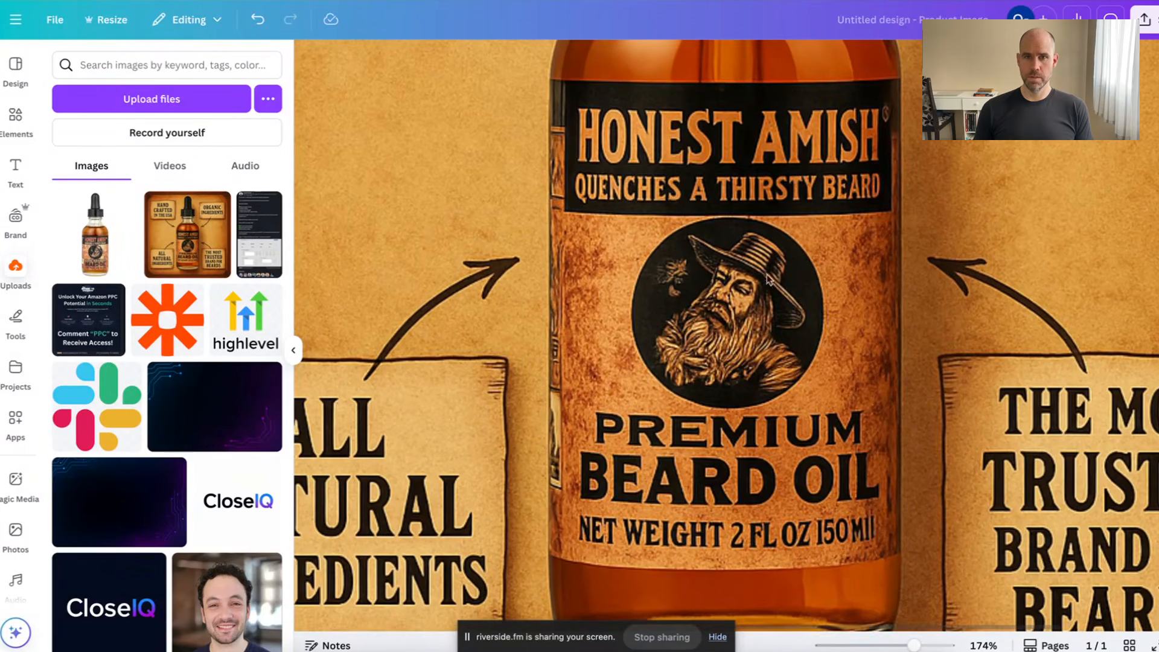
click(691, 288)
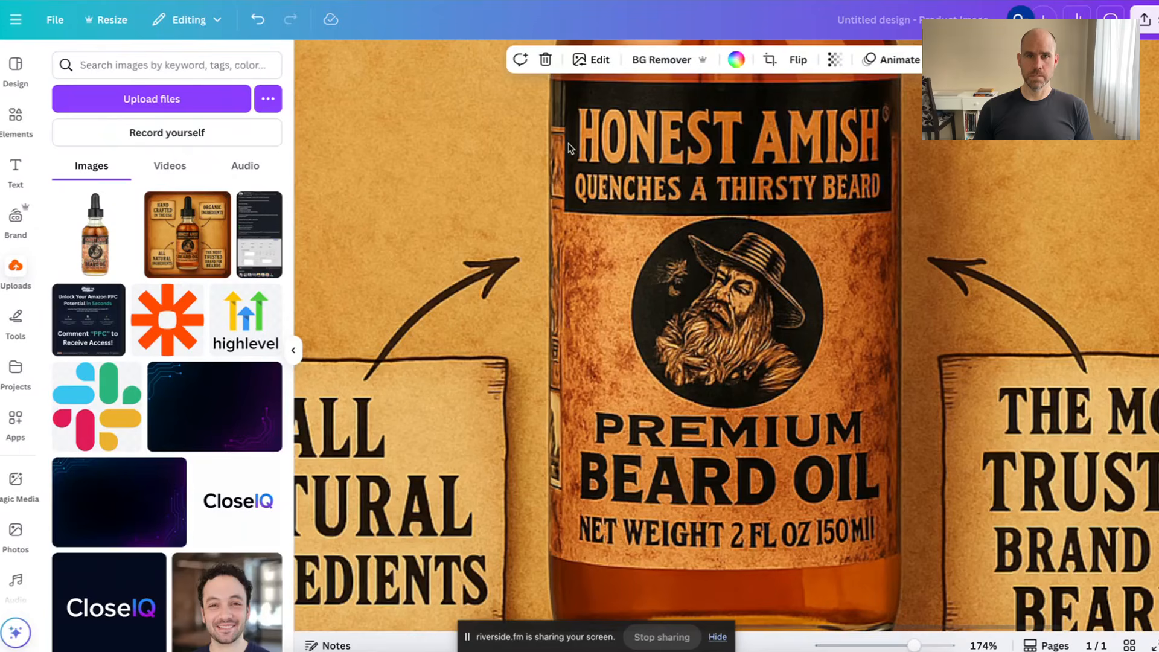
click(588, 63)
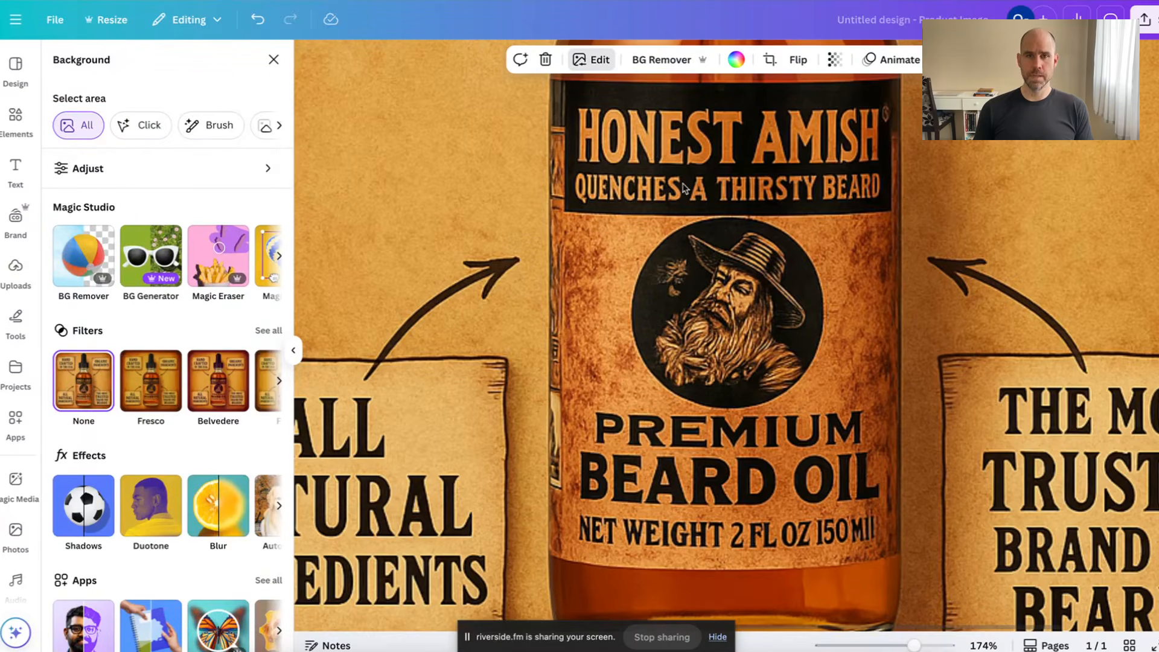
click(278, 256)
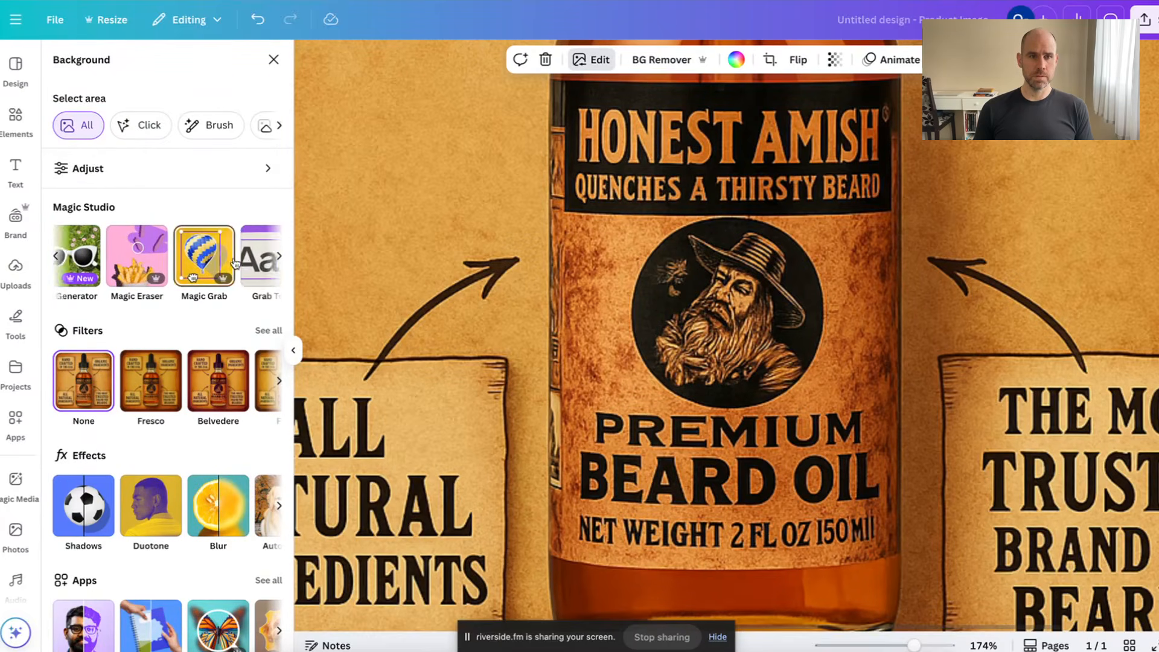
click(191, 261)
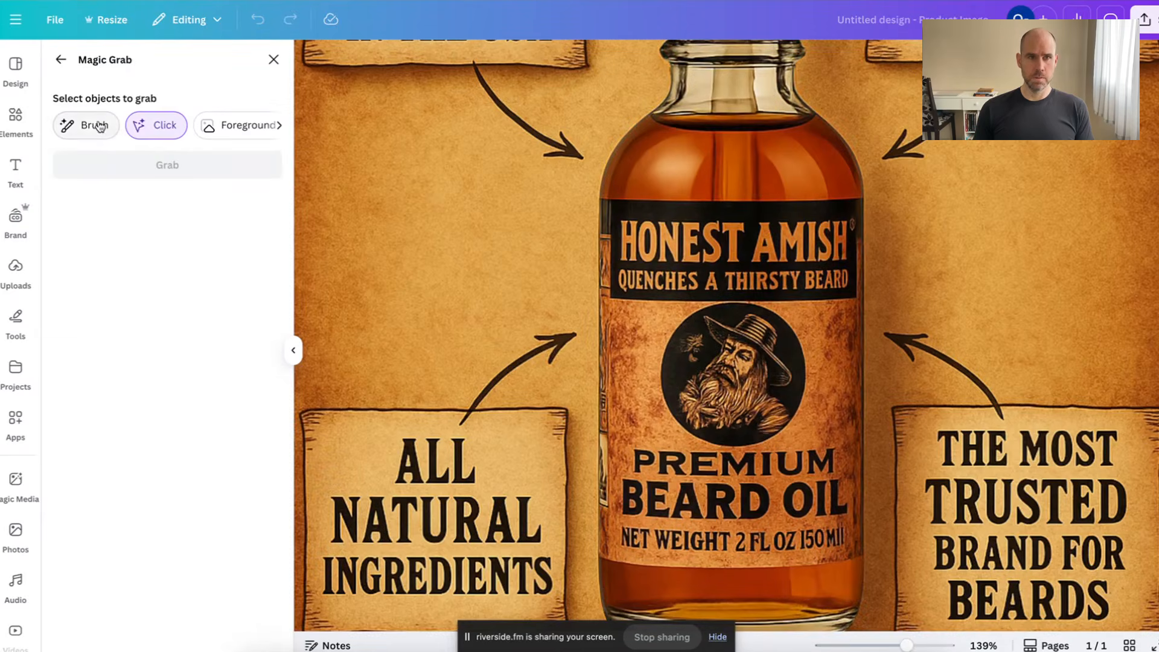
click(97, 125)
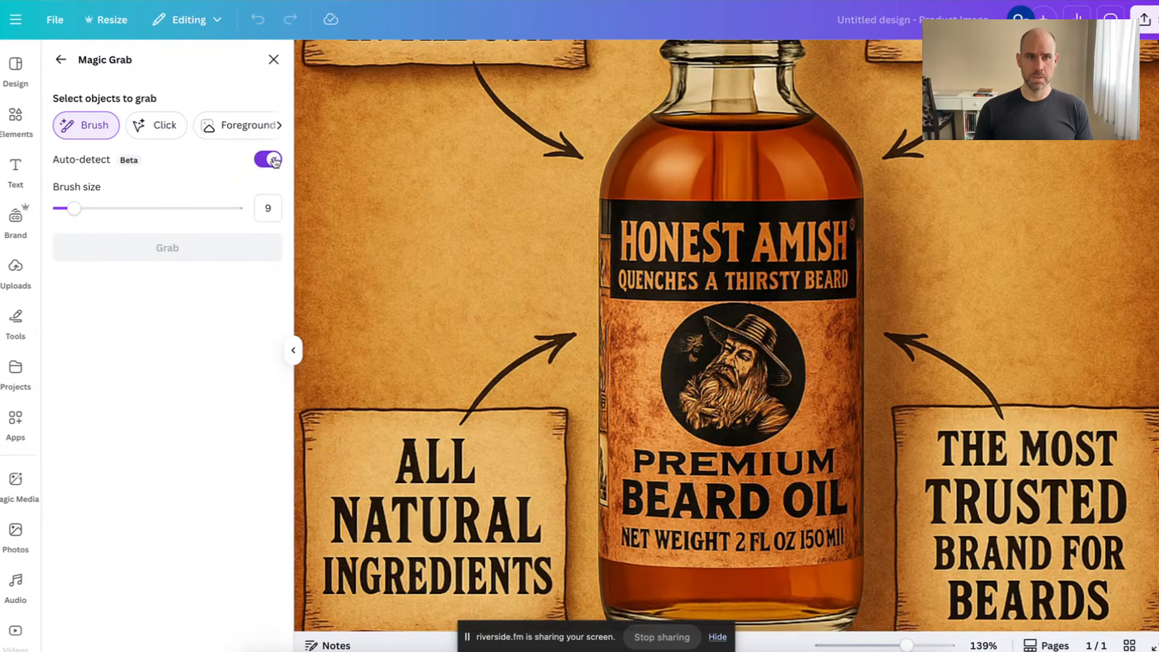
Try masking the infographic's whole label with the Magic Grab brush at size 11 and at size 29, clearing unsuitable selections
drag(73, 207, 77, 208)
mouse_move(851, 216)
mouse_down()
mouse_move(635, 221)
mouse_move(616, 251)
mouse_move(617, 412)
mouse_up()
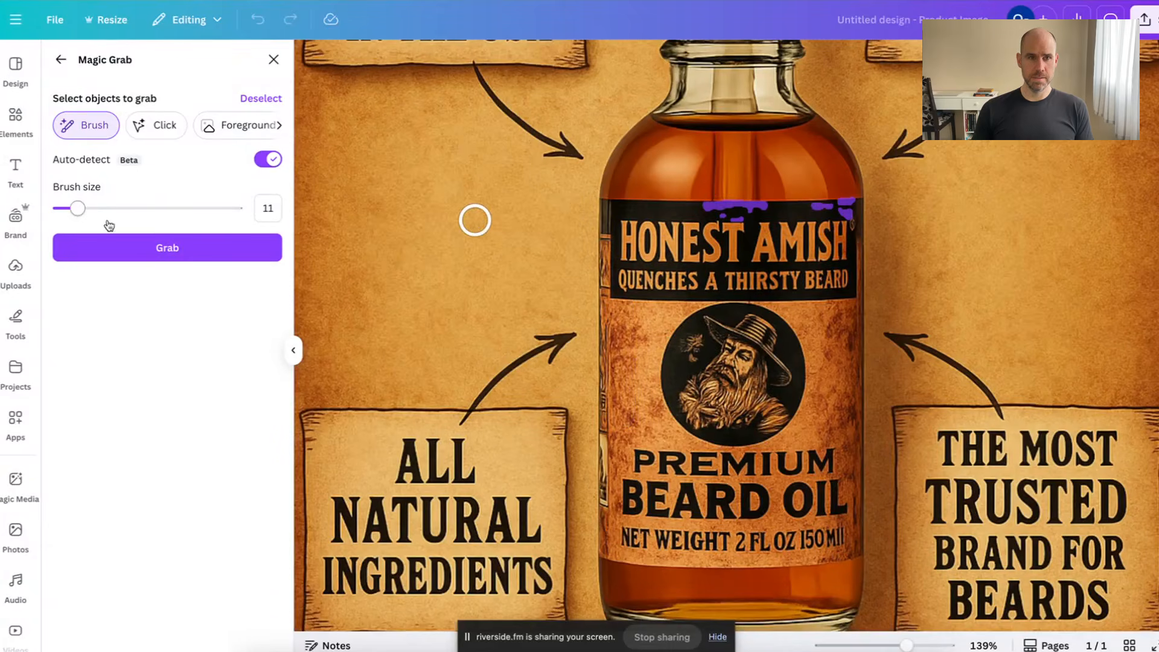
click(260, 99)
mouse_move(614, 208)
mouse_down()
mouse_move(639, 542)
mouse_move(787, 556)
mouse_move(843, 484)
mouse_move(855, 234)
mouse_move(809, 212)
mouse_move(642, 213)
mouse_move(623, 406)
mouse_move(624, 520)
mouse_move(829, 525)
mouse_move(823, 412)
mouse_move(661, 312)
mouse_up()
mouse_move(674, 267)
mouse_down()
mouse_move(786, 303)
mouse_move(683, 300)
mouse_move(728, 331)
mouse_move(788, 338)
mouse_move(671, 462)
mouse_move(671, 477)
mouse_move(791, 477)
mouse_move(784, 380)
mouse_move(660, 367)
mouse_move(703, 398)
mouse_move(694, 428)
mouse_move(709, 444)
mouse_move(751, 443)
mouse_move(741, 416)
mouse_move(710, 401)
mouse_move(747, 393)
mouse_up()
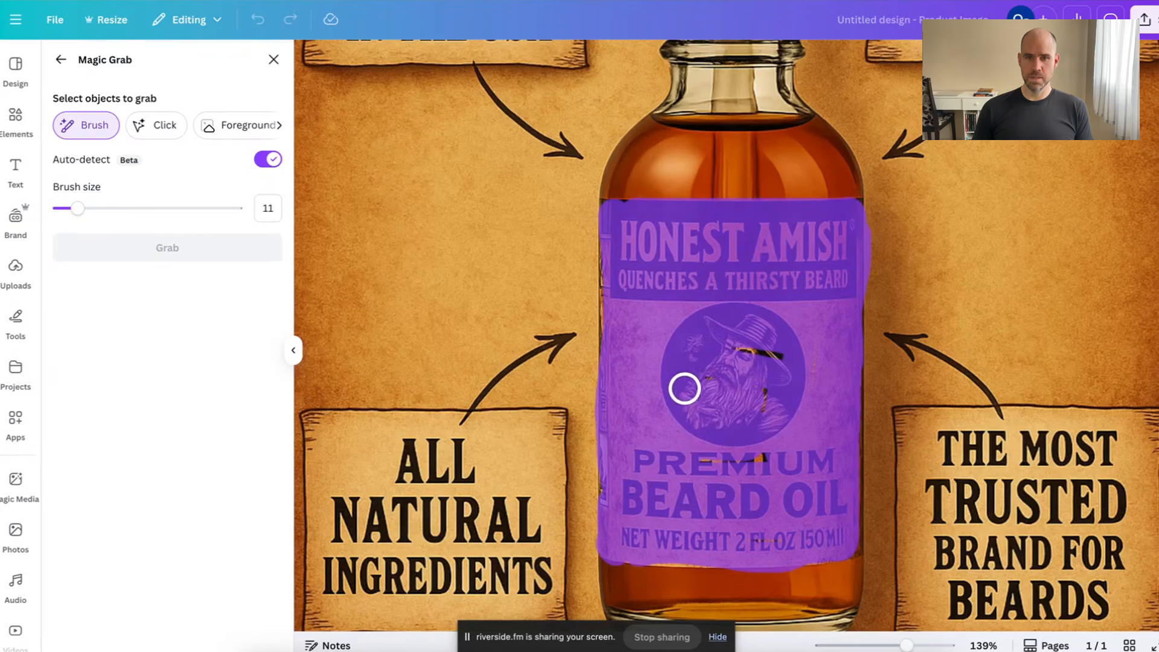
mouse_move(763, 453)
mouse_down()
mouse_move(784, 382)
mouse_move(738, 397)
mouse_move(761, 402)
mouse_move(725, 424)
mouse_up()
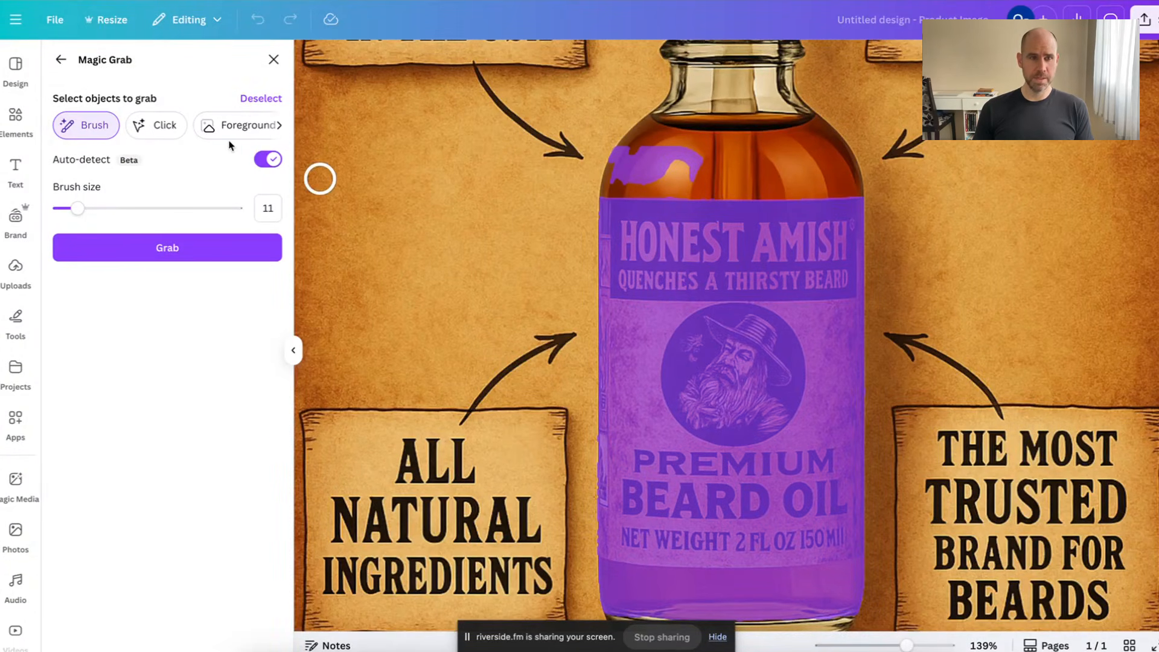
click(264, 99)
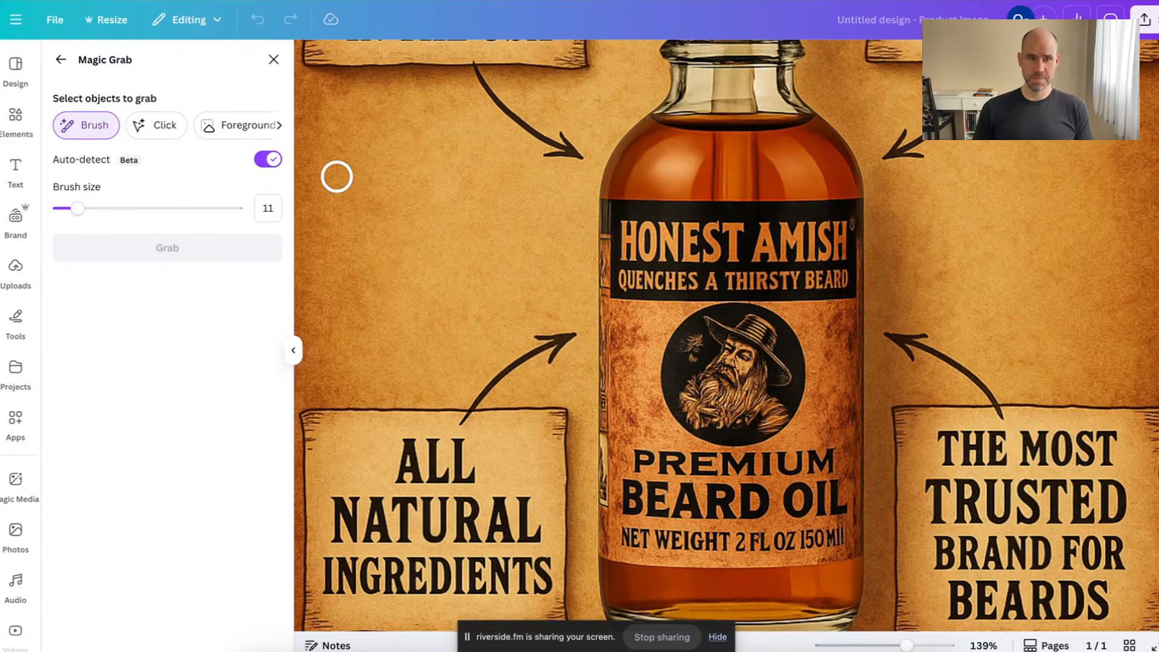
drag(77, 209, 109, 208)
mouse_move(644, 249)
mouse_down()
mouse_move(732, 525)
mouse_move(822, 528)
mouse_move(761, 228)
mouse_move(699, 237)
mouse_move(662, 227)
mouse_move(678, 269)
mouse_move(781, 318)
mouse_move(704, 319)
mouse_move(686, 455)
mouse_move(743, 476)
mouse_move(776, 406)
mouse_move(759, 384)
mouse_move(733, 437)
mouse_up()
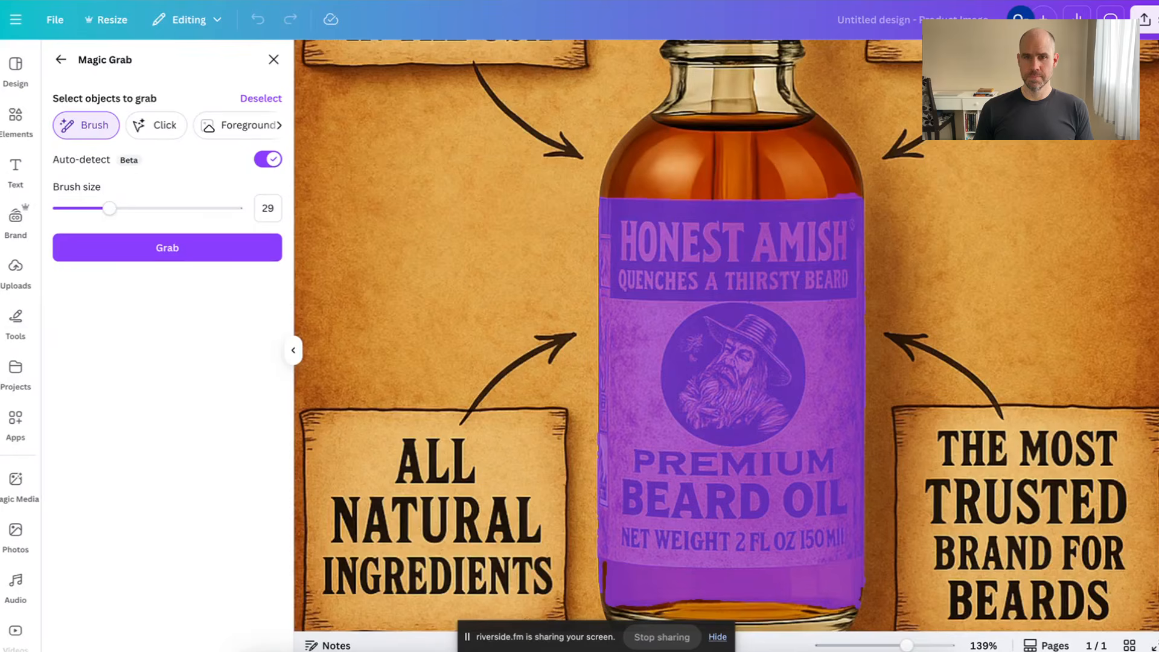
Brush over the infographic bottle's entire label, reducing the brush size to 17, grab it and delete it
scroll(733, 437, down, 1)
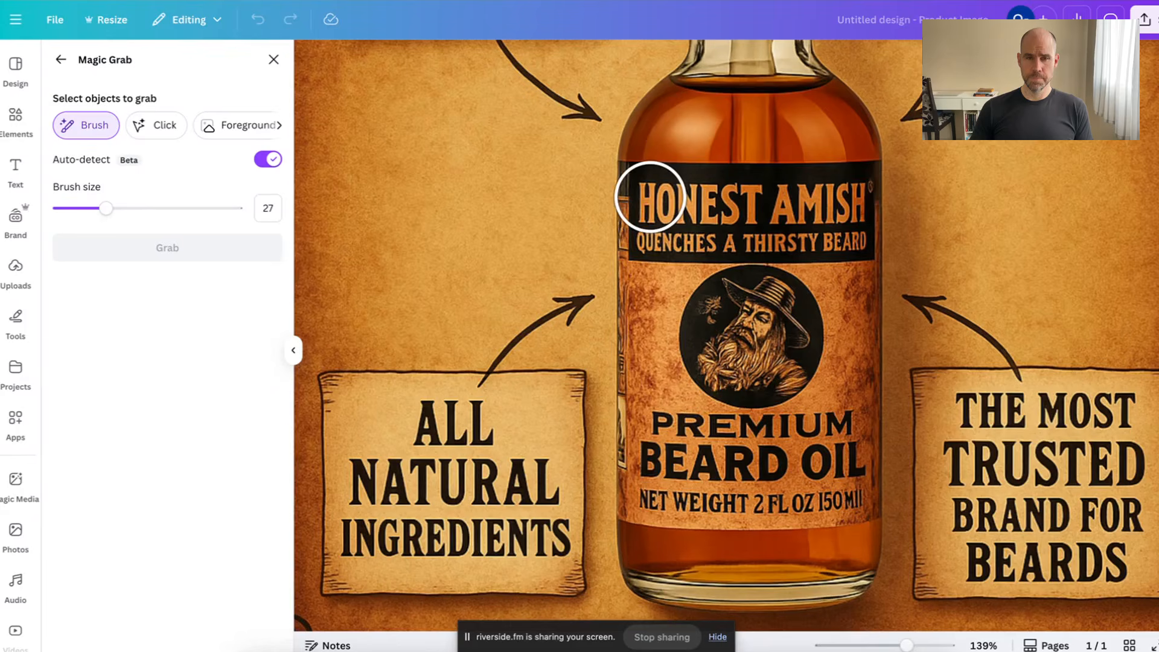
mouse_move(650, 198)
mouse_down()
mouse_move(644, 488)
mouse_move(779, 504)
mouse_move(848, 490)
mouse_move(859, 194)
mouse_move(694, 189)
mouse_move(664, 419)
mouse_move(806, 382)
mouse_move(828, 248)
mouse_move(751, 248)
mouse_move(714, 378)
mouse_move(748, 396)
mouse_move(797, 265)
mouse_up()
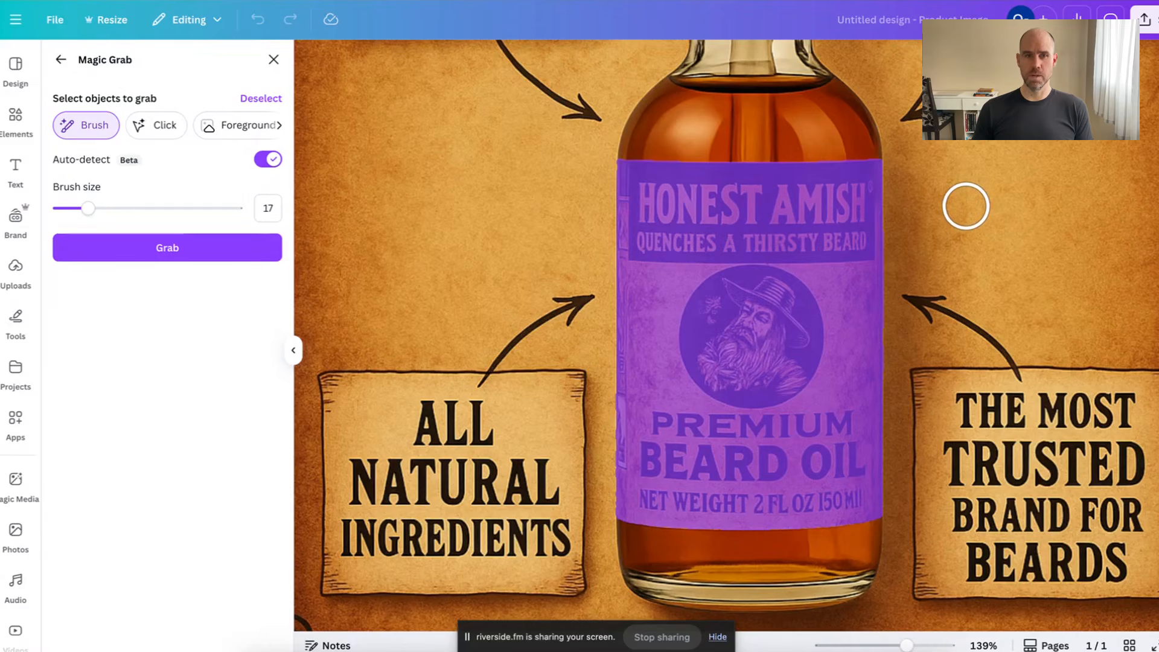
click(168, 253)
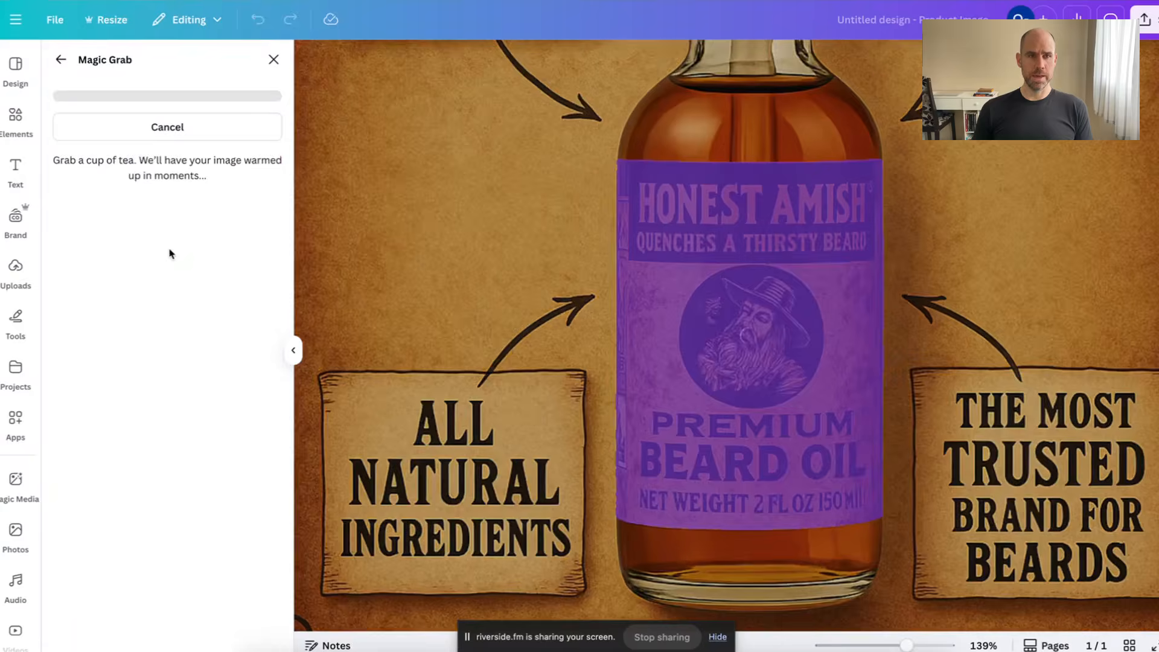
drag(754, 360, 1020, 361)
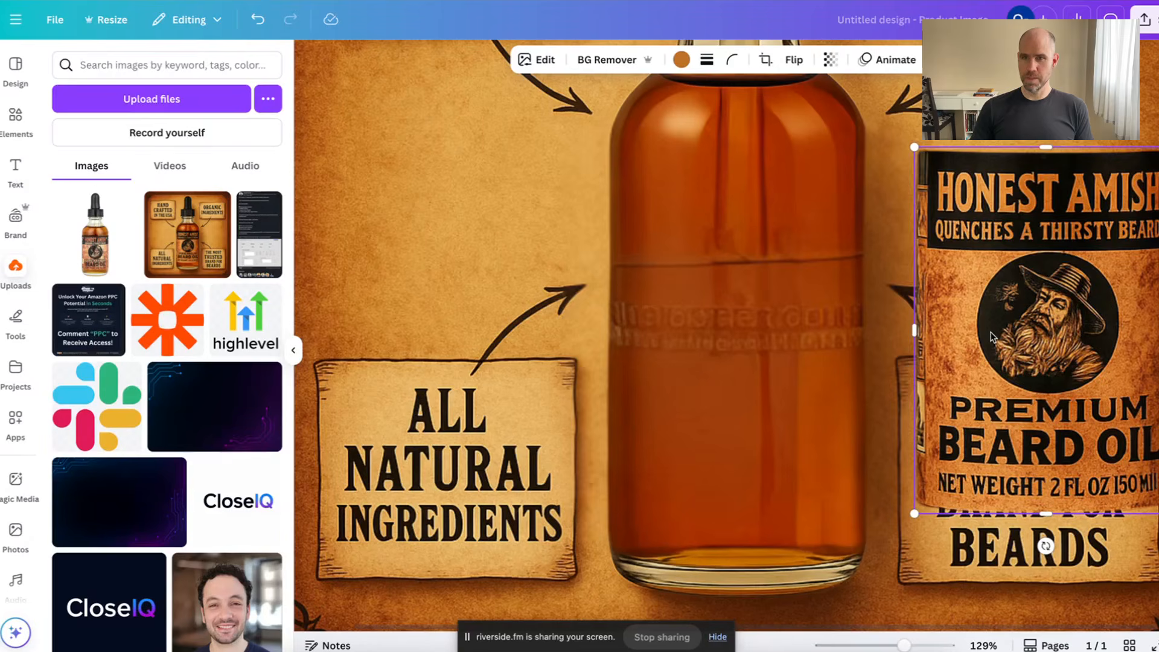
key(Delete)
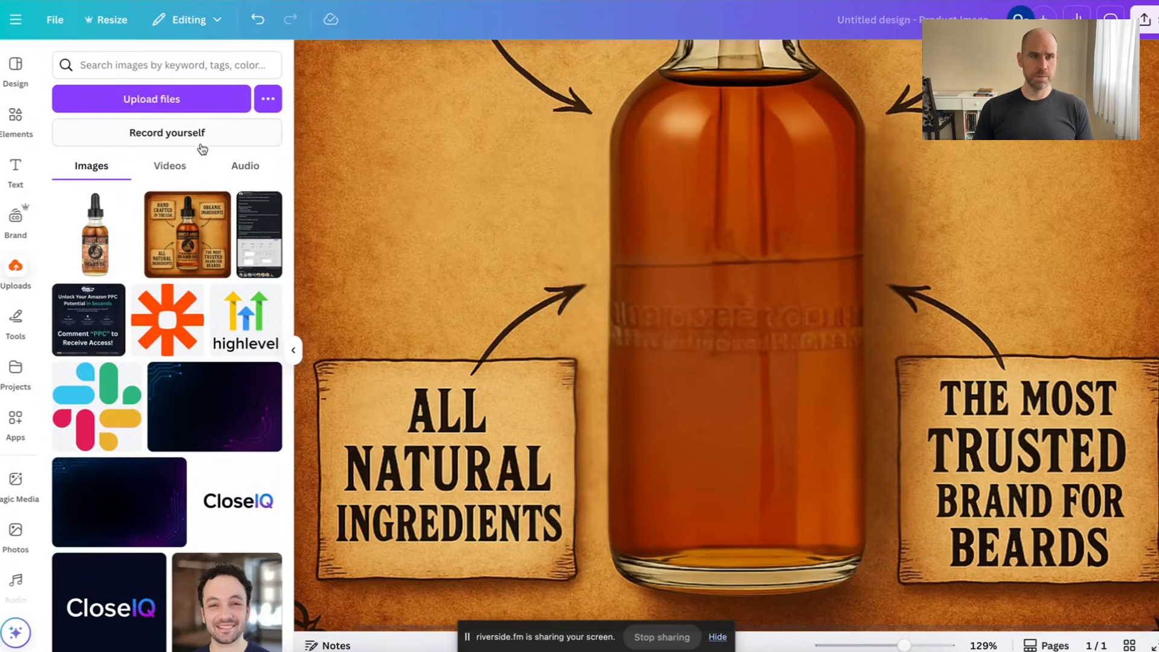
Add the real product photo over the infographic and set up Magic Grab on it with the Brush at size 40
click(94, 247)
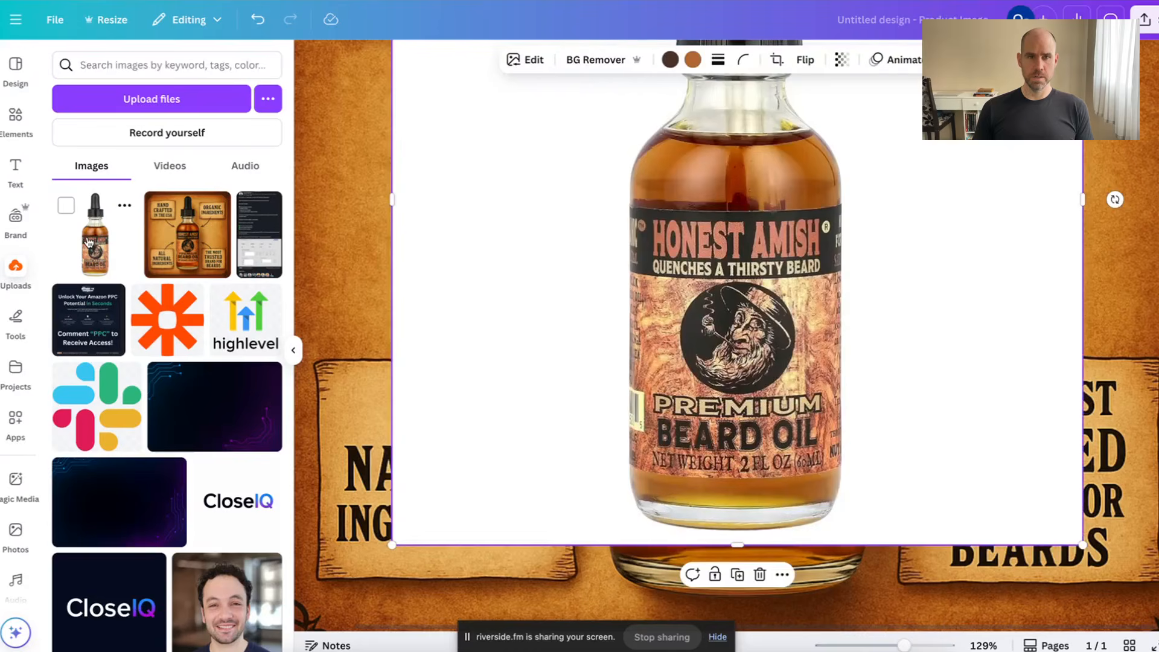
drag(681, 343, 601, 356)
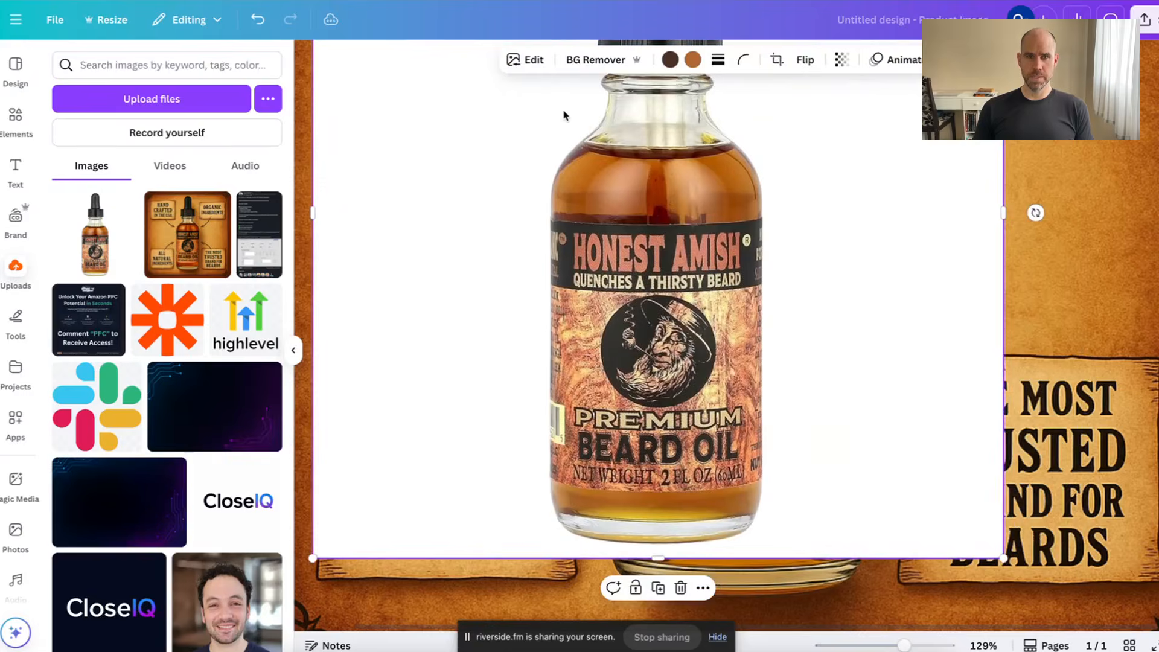
click(534, 60)
click(150, 255)
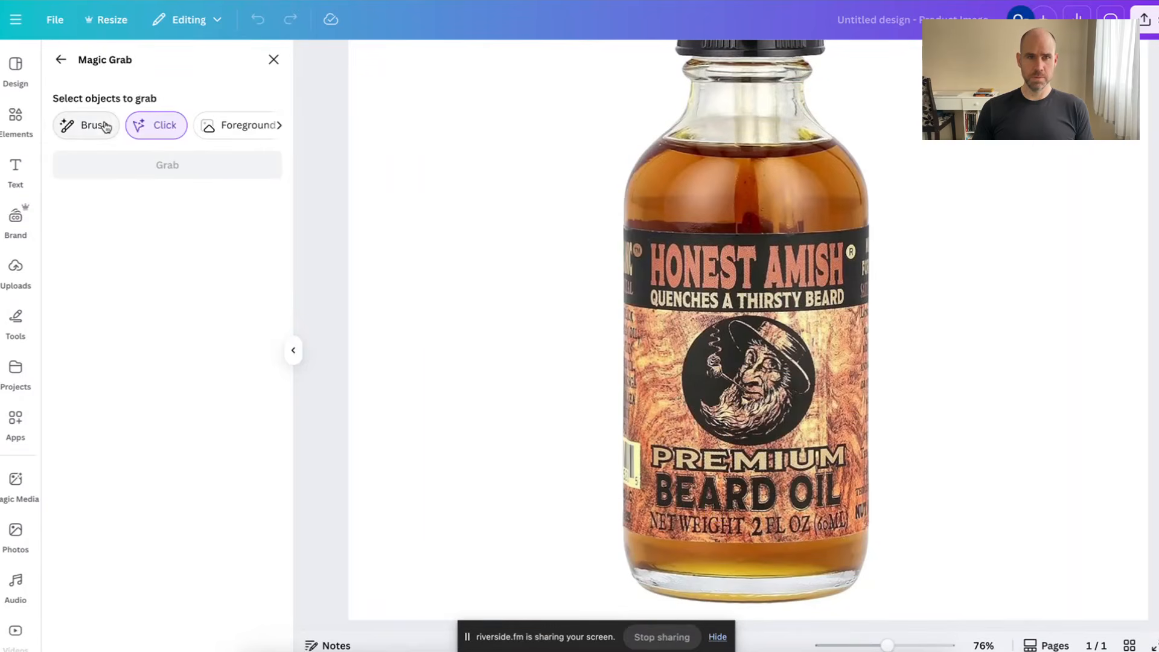
click(104, 125)
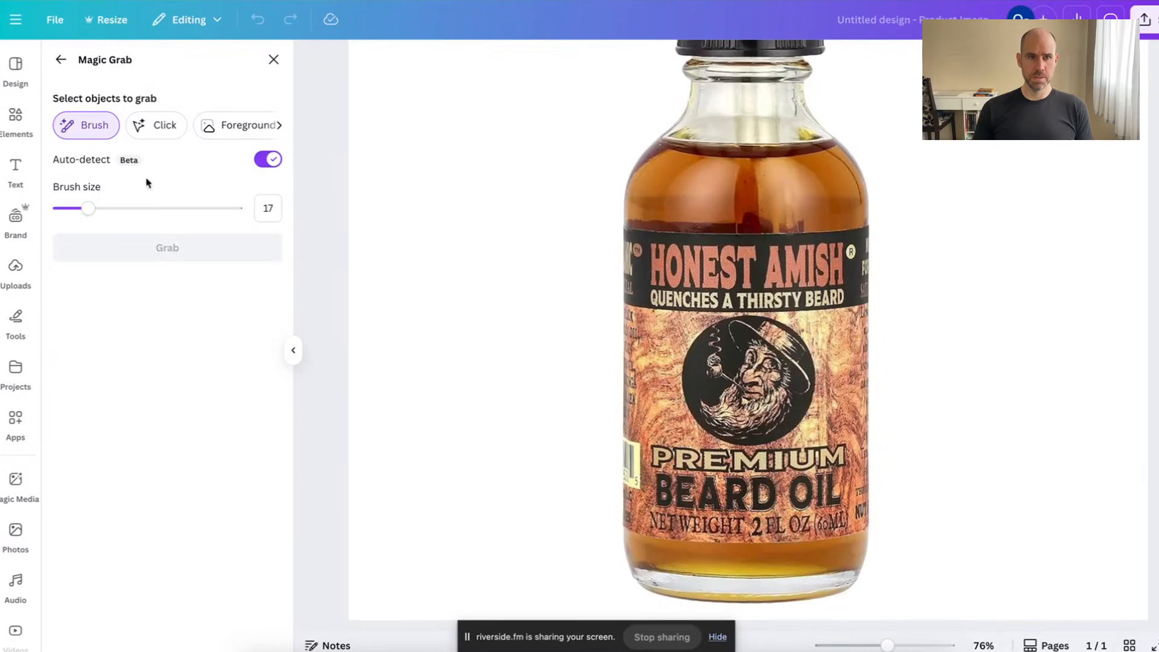
drag(90, 208, 129, 207)
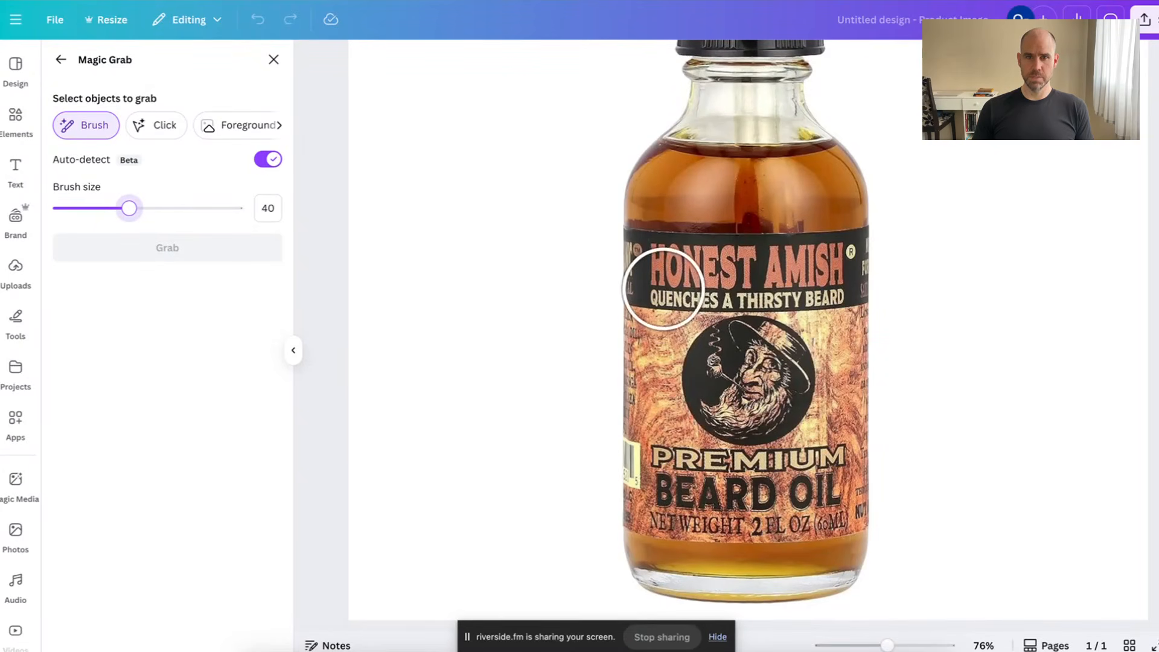
Brush over the photo's entire label, grab it, set it aside and delete the rest of the product photo
mouse_move(662, 274)
mouse_down()
mouse_move(652, 485)
mouse_move(764, 501)
mouse_move(833, 492)
mouse_move(840, 278)
mouse_move(698, 275)
mouse_move(750, 314)
mouse_move(705, 347)
mouse_move(703, 385)
mouse_move(704, 453)
mouse_move(738, 457)
mouse_move(770, 426)
mouse_move(791, 330)
mouse_move(734, 385)
mouse_move(641, 278)
mouse_move(781, 306)
mouse_move(839, 273)
mouse_up()
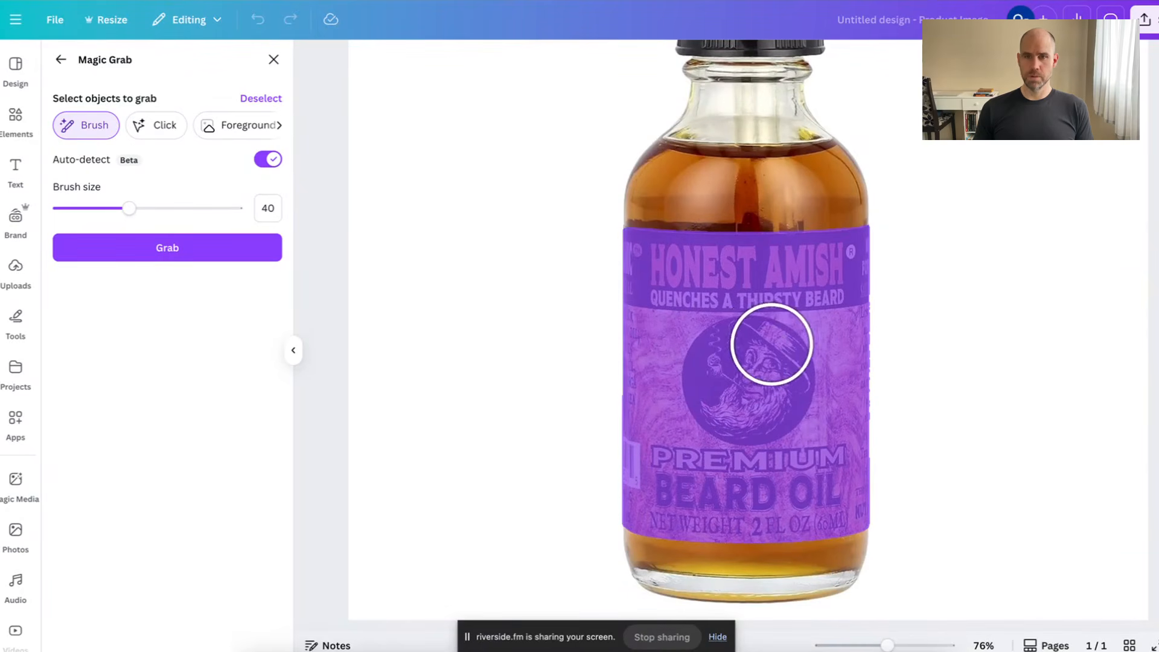
click(167, 253)
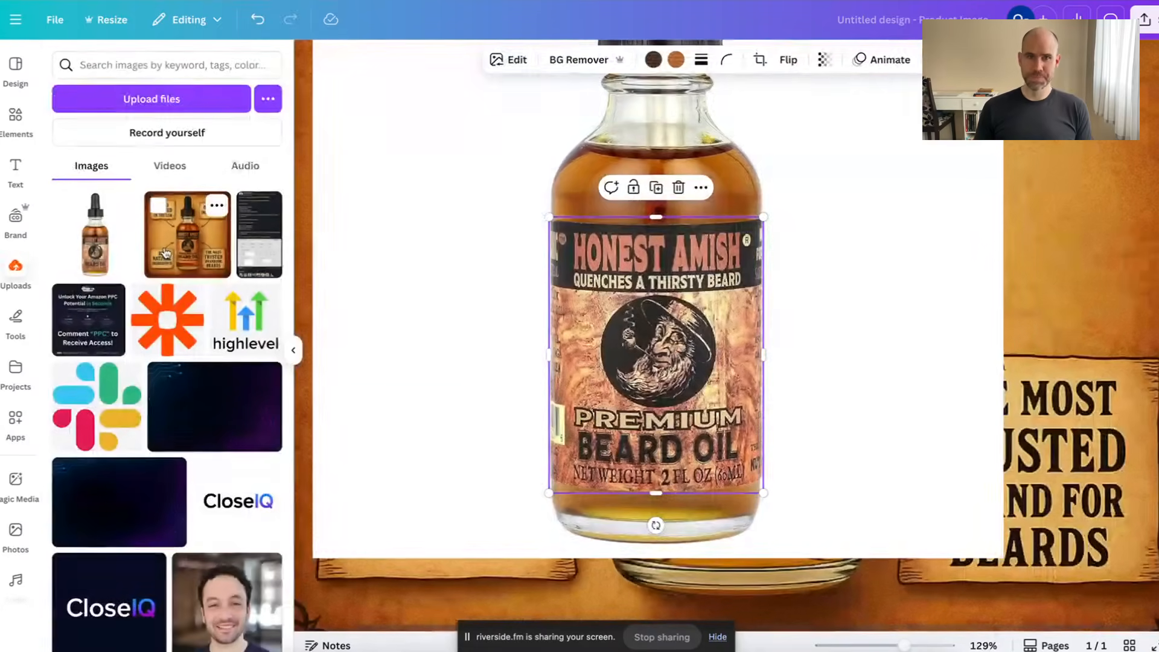
drag(624, 359, 1047, 335)
drag(787, 176, 599, 242)
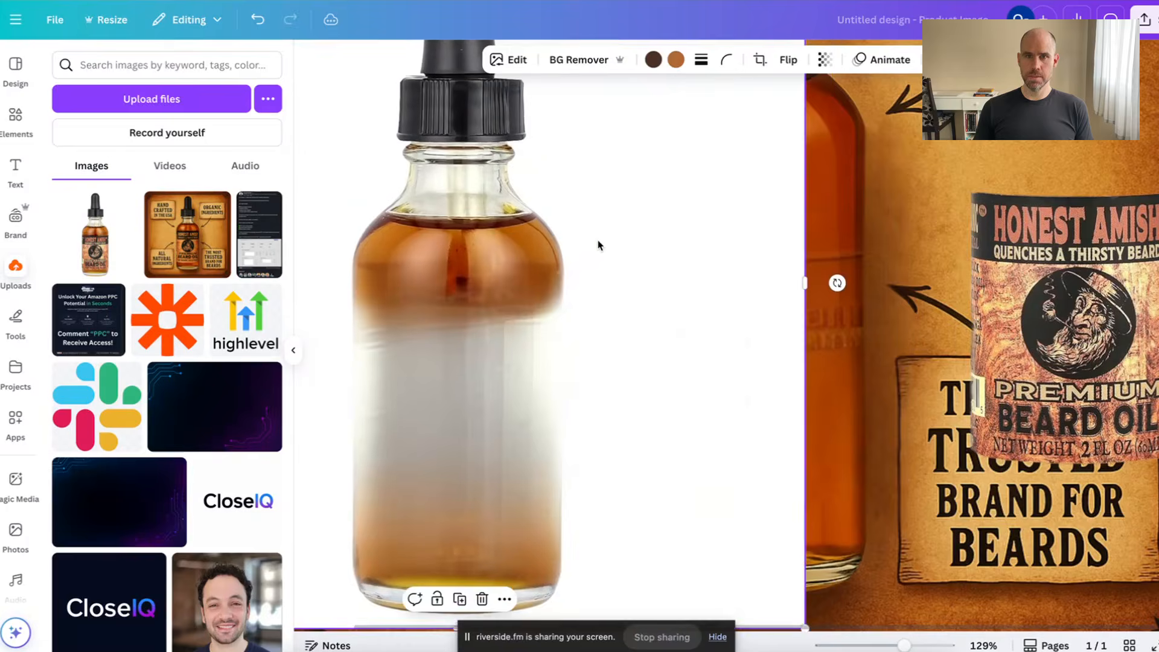
key(Delete)
Place the grabbed real label on the blank infographic bottle and enlarge it to span the bottle's width
drag(1073, 342, 725, 362)
drag(837, 208, 867, 172)
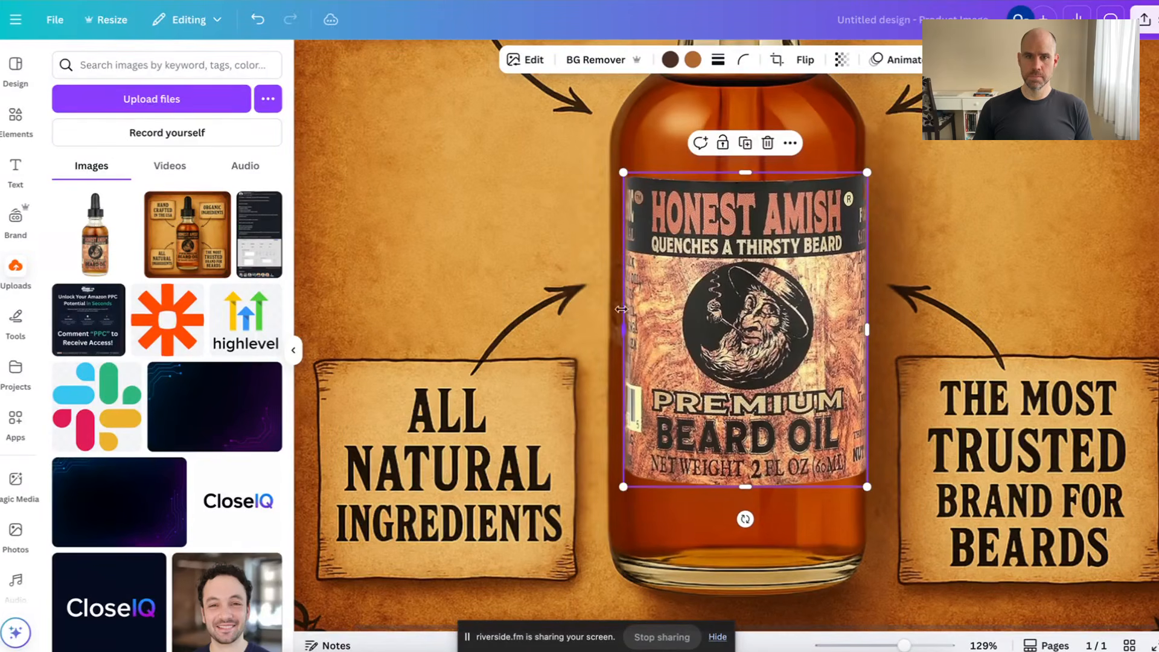
drag(621, 483, 583, 492)
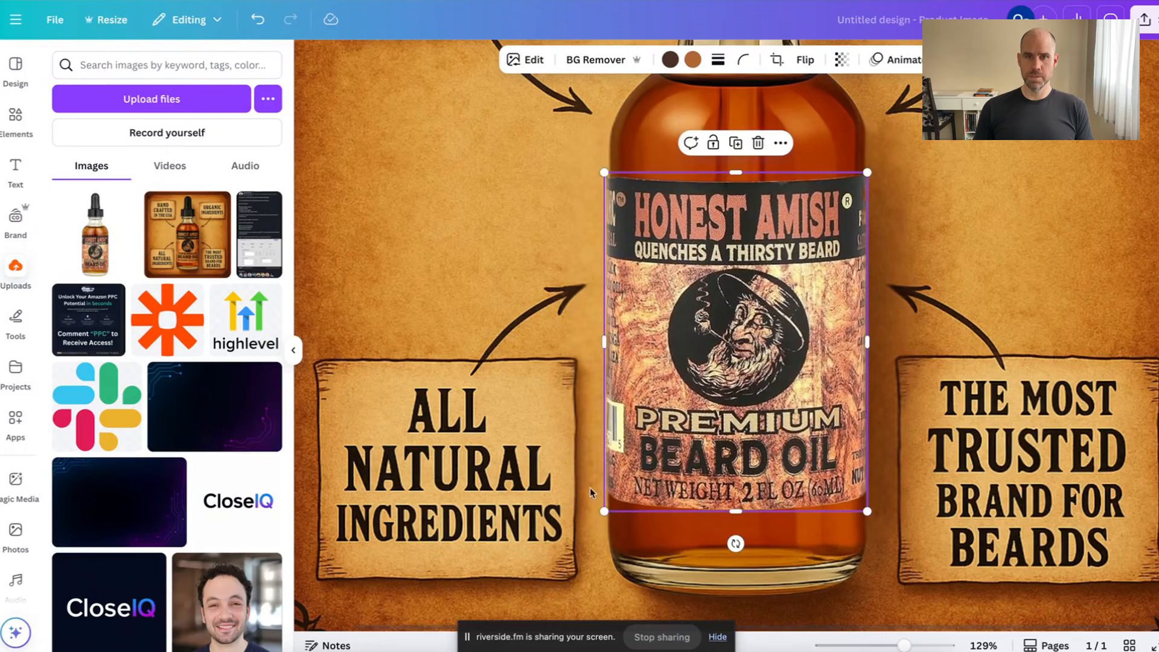
drag(684, 416, 680, 408)
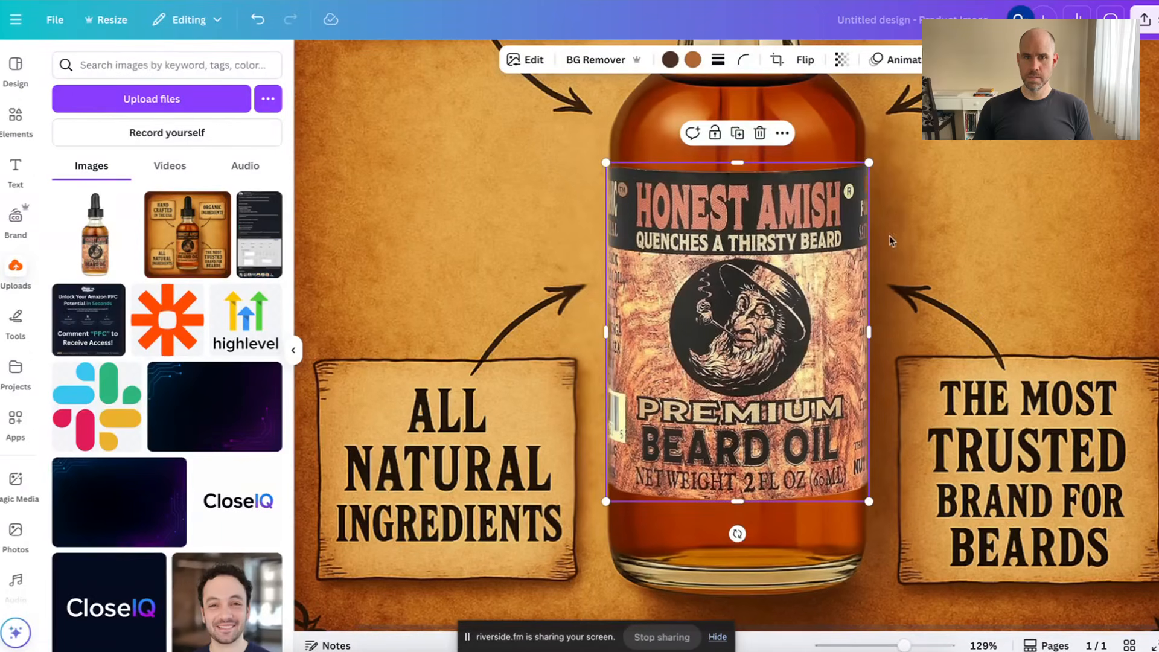
Reposition the real label on the bottle and enlarge it slightly so it covers the bottle's full width
drag(735, 283, 637, 263)
drag(654, 332, 661, 329)
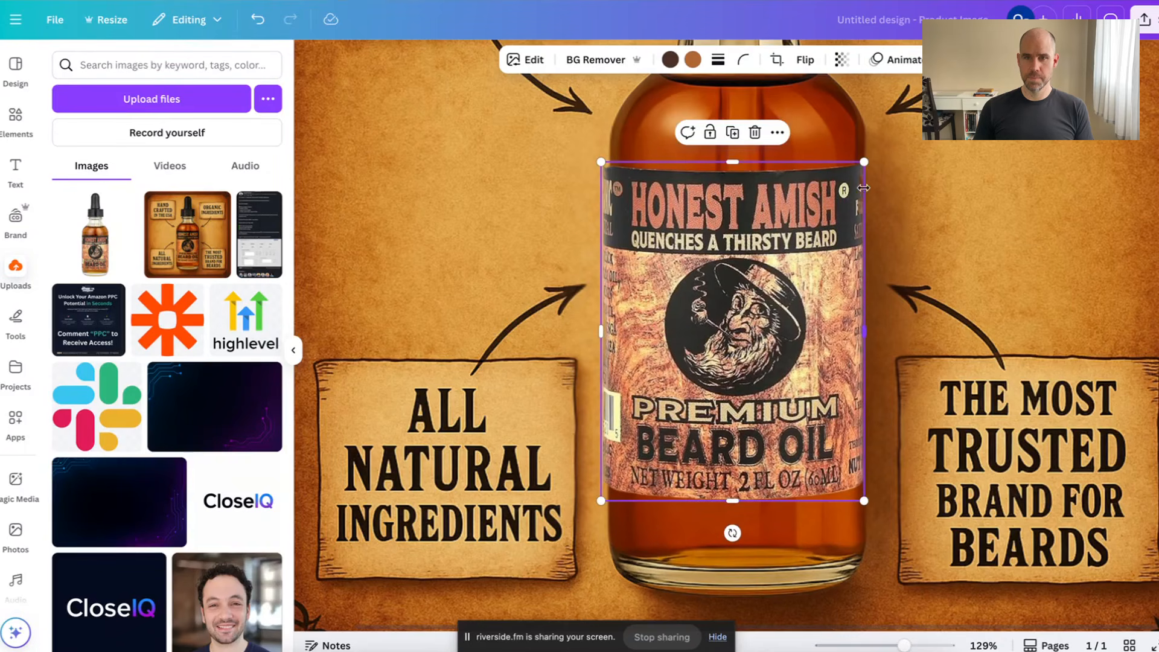
drag(867, 163, 871, 163)
drag(778, 253, 783, 252)
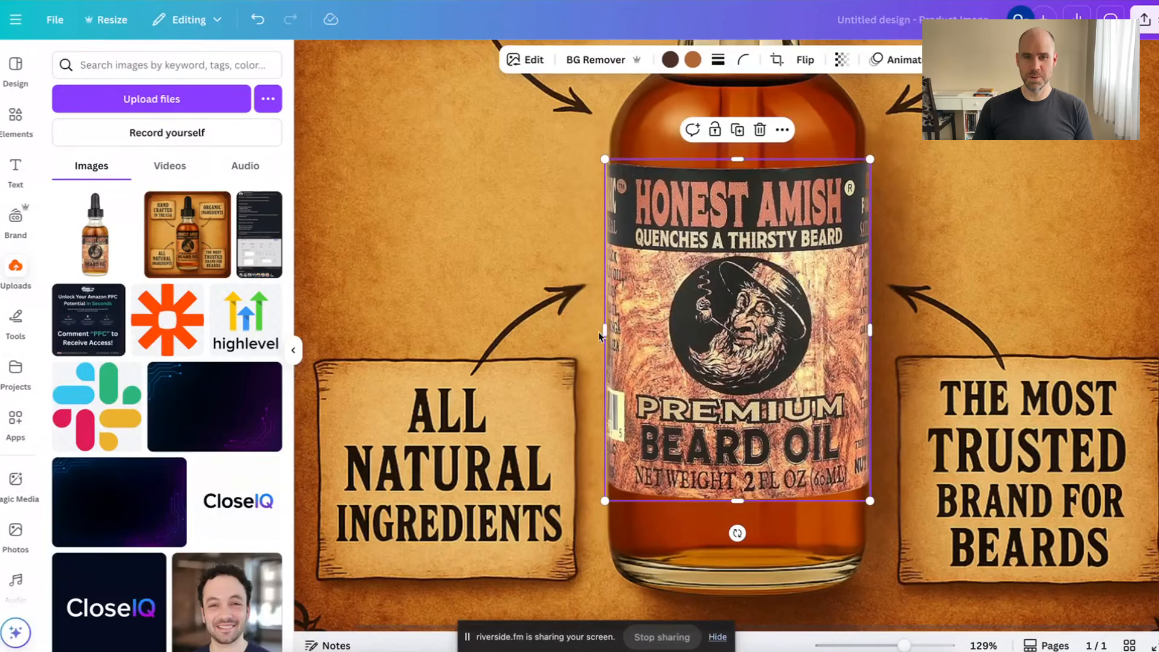
click(958, 262)
Crop slivers off the label's left and right edges so both line up with the bottle's sides
scroll(719, 255, up, 3)
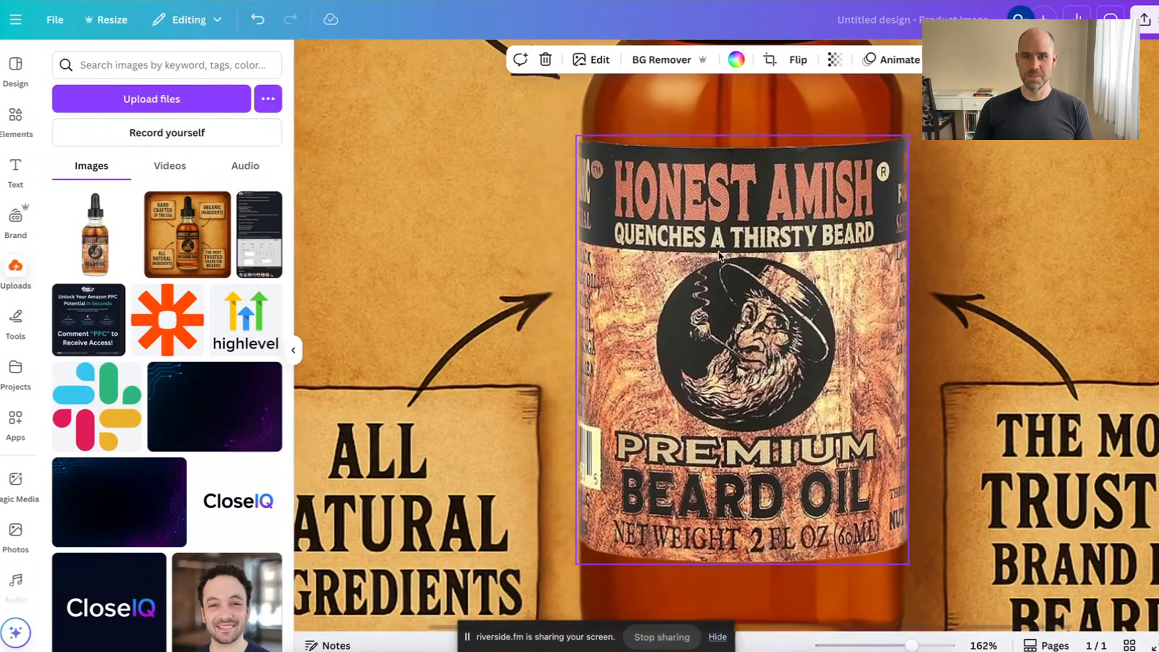
scroll(718, 254, up, 2)
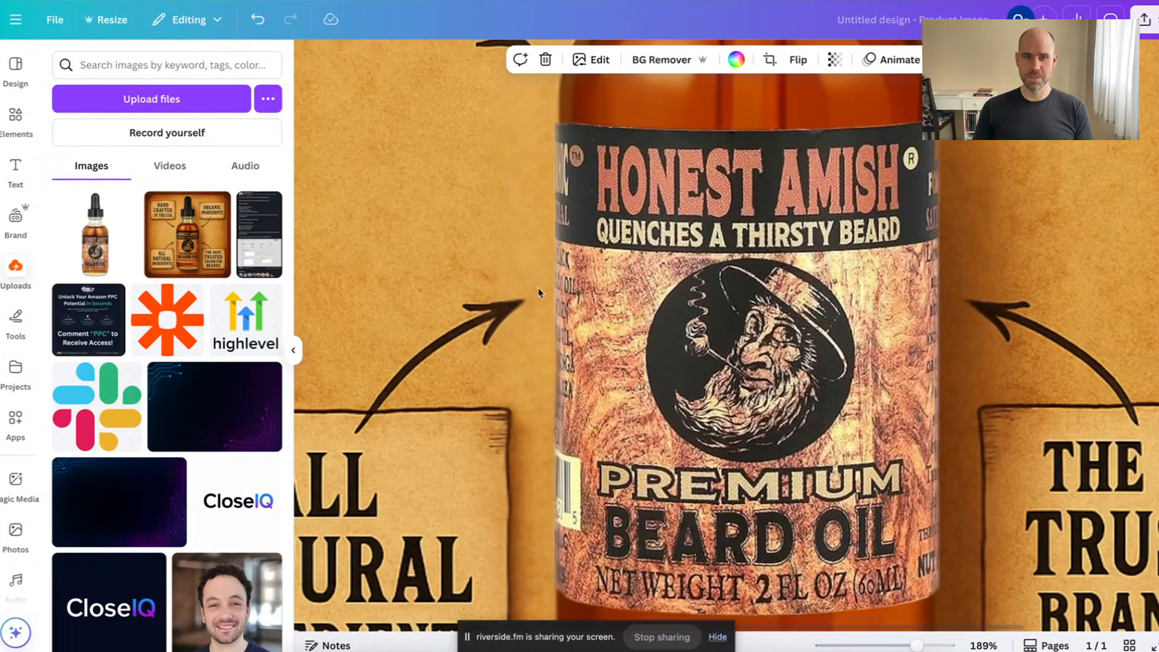
click(573, 317)
drag(553, 366, 559, 366)
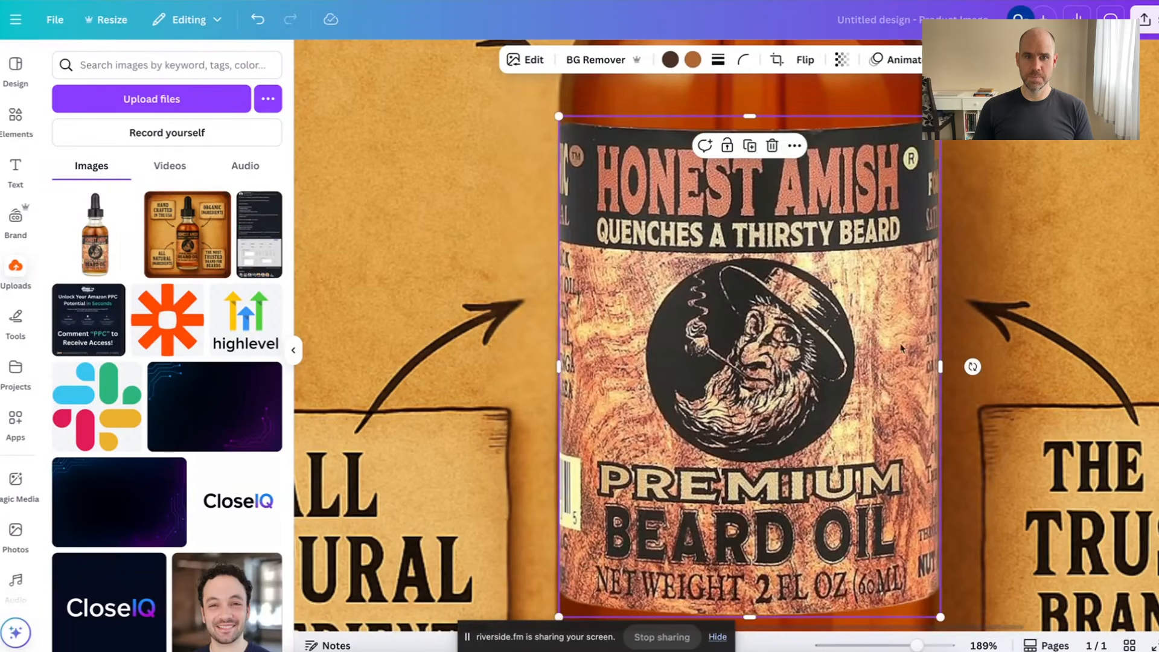
click(1082, 309)
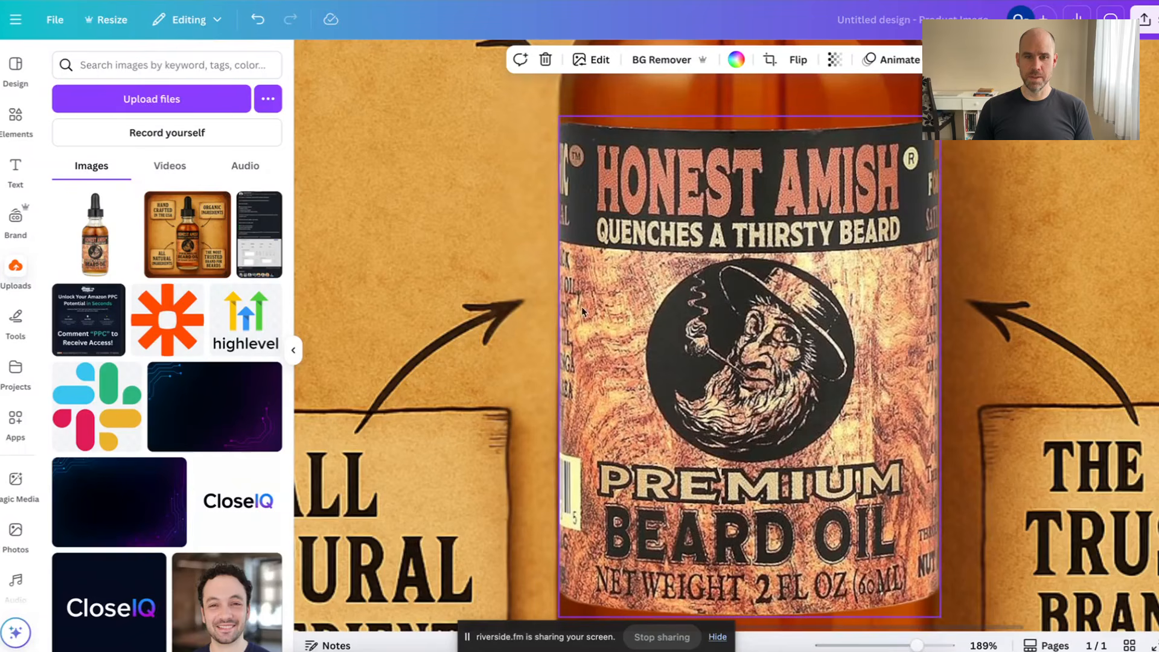
click(920, 398)
drag(943, 378, 935, 368)
click(1052, 261)
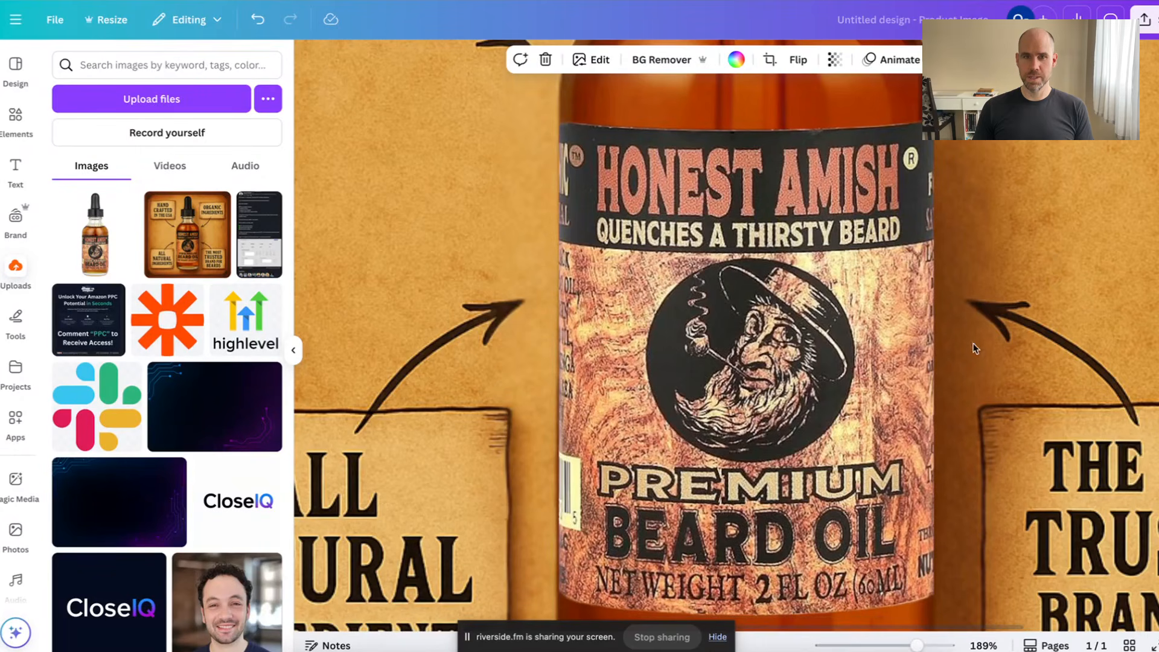
Try a very slight rotation of the label to straighten it on the bottle
scroll(994, 350, down, 2)
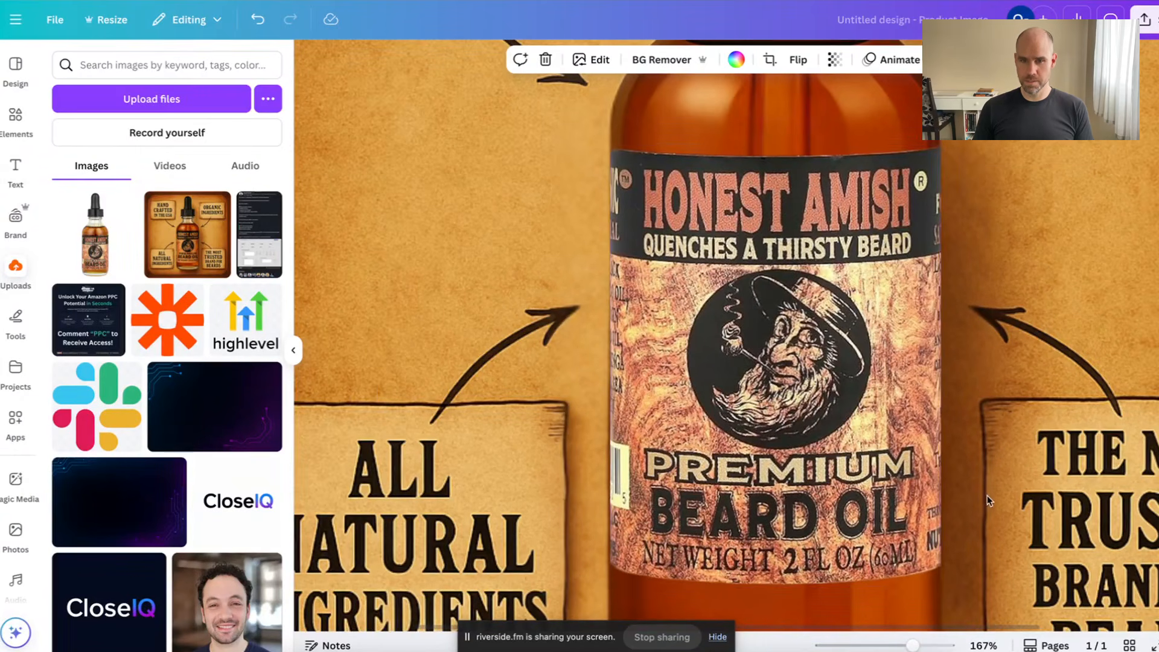
click(780, 483)
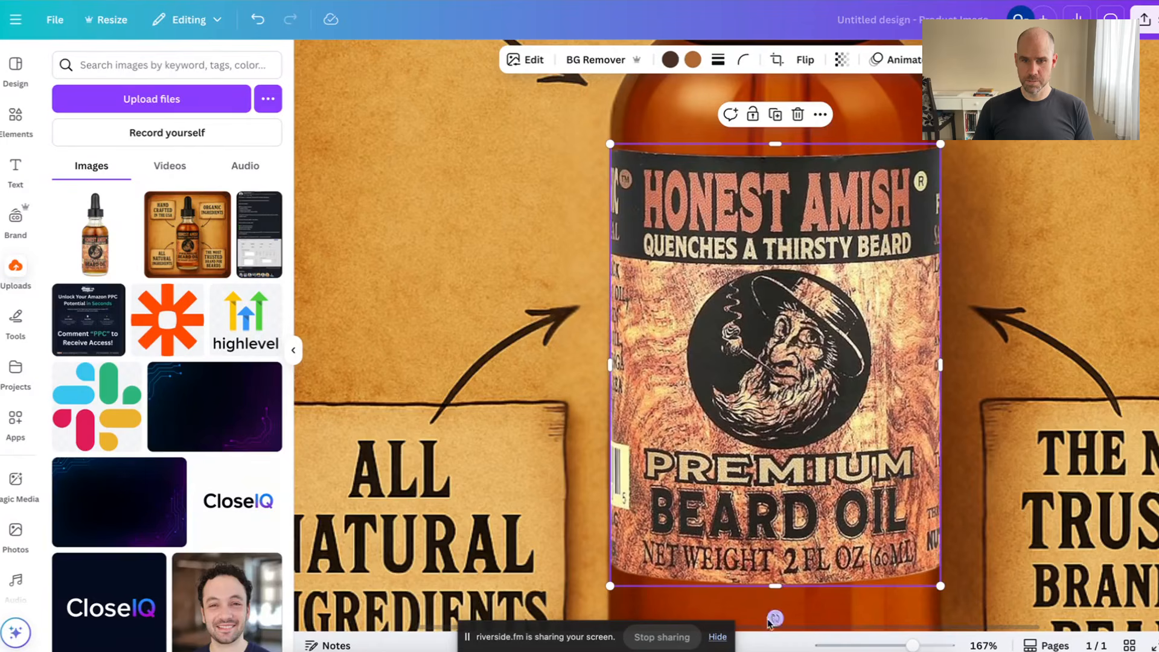
drag(773, 618, 770, 619)
click(1071, 260)
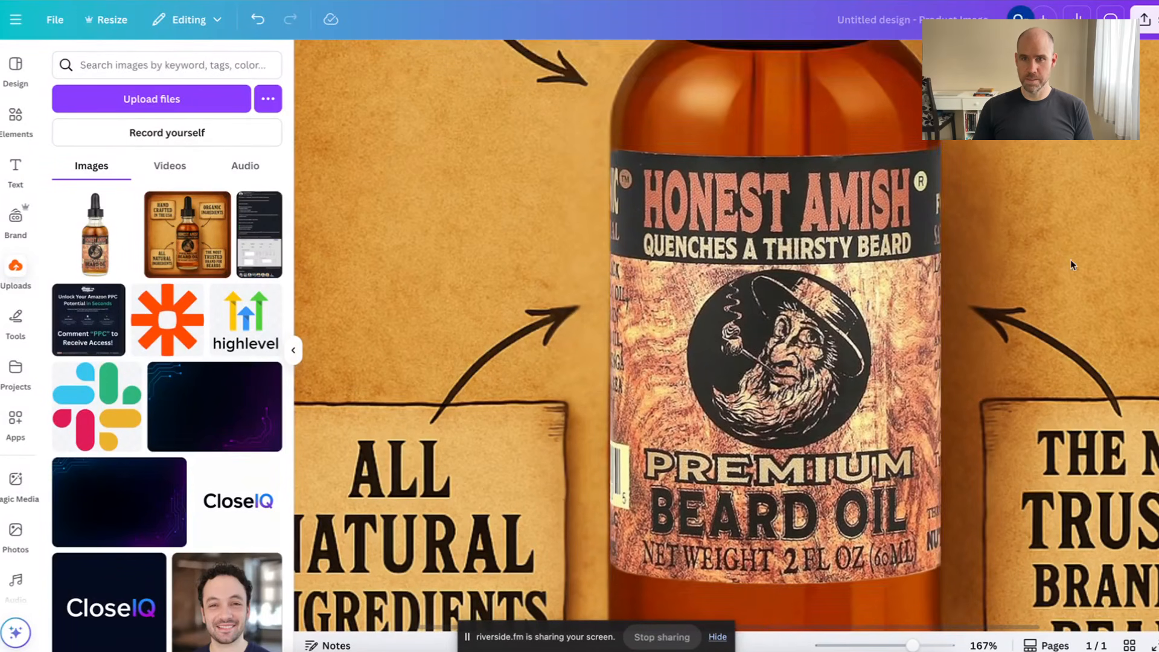
Extend the label's left edge slightly outward to meet the bottle's left side
click(845, 302)
drag(605, 364, 604, 359)
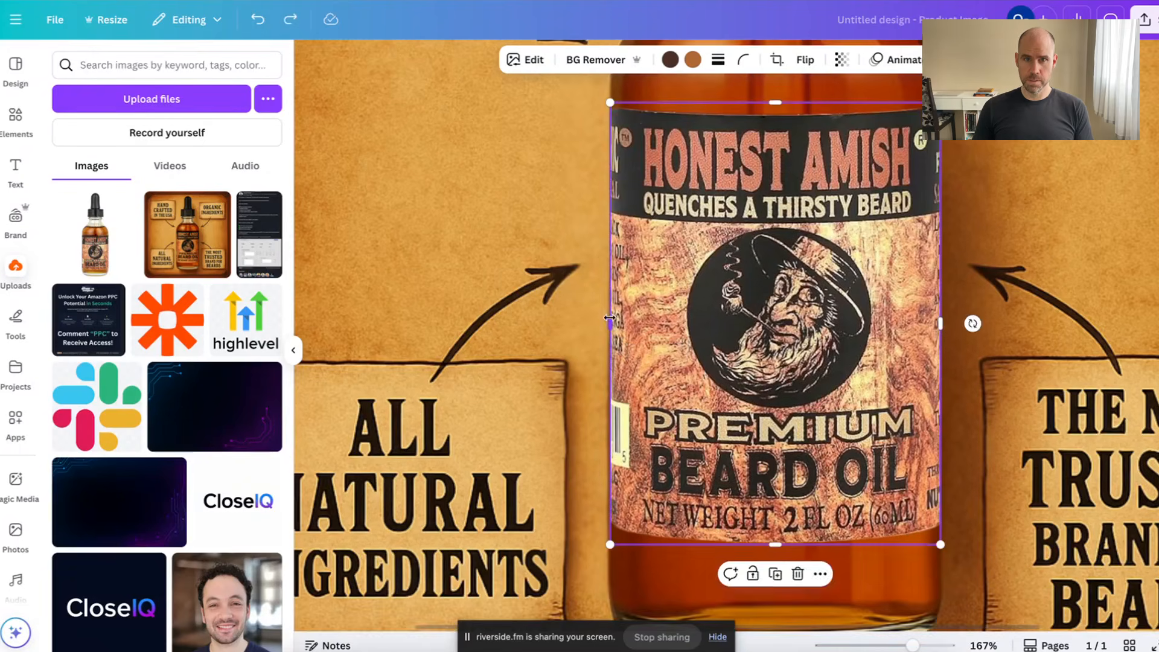
drag(608, 320, 607, 320)
click(949, 426)
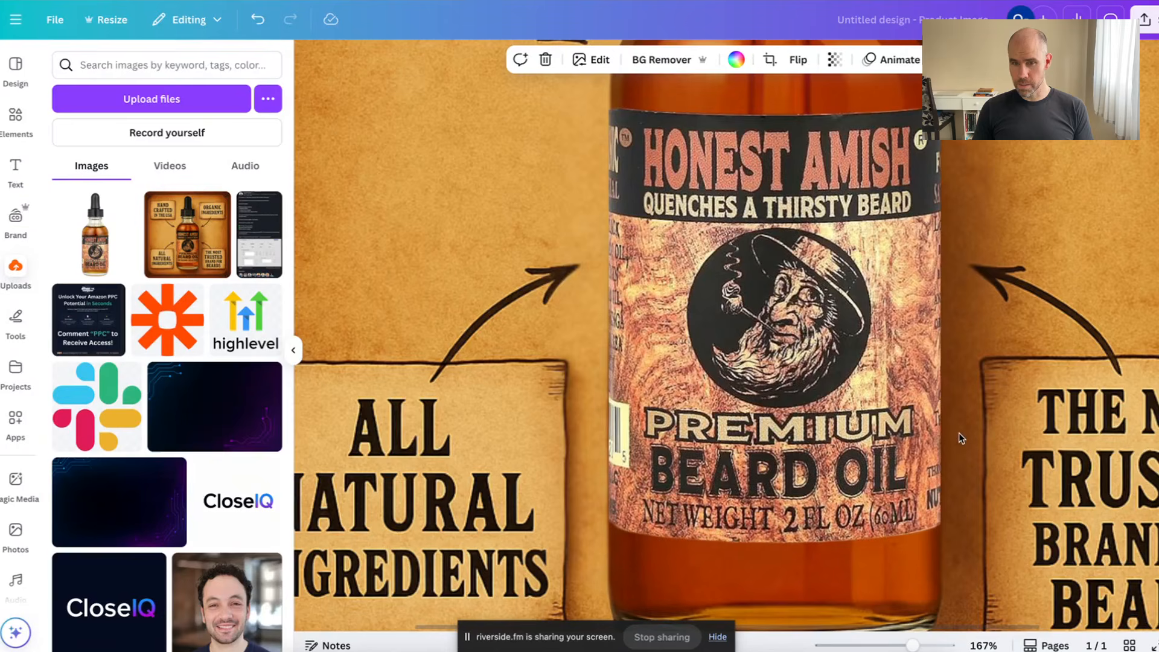
Fine-tune the crop of the label's right edge until it sits flush with the bottle's right side, keeping the rotation at 0°
scroll(958, 434, up, 5)
click(908, 302)
drag(928, 266, 926, 266)
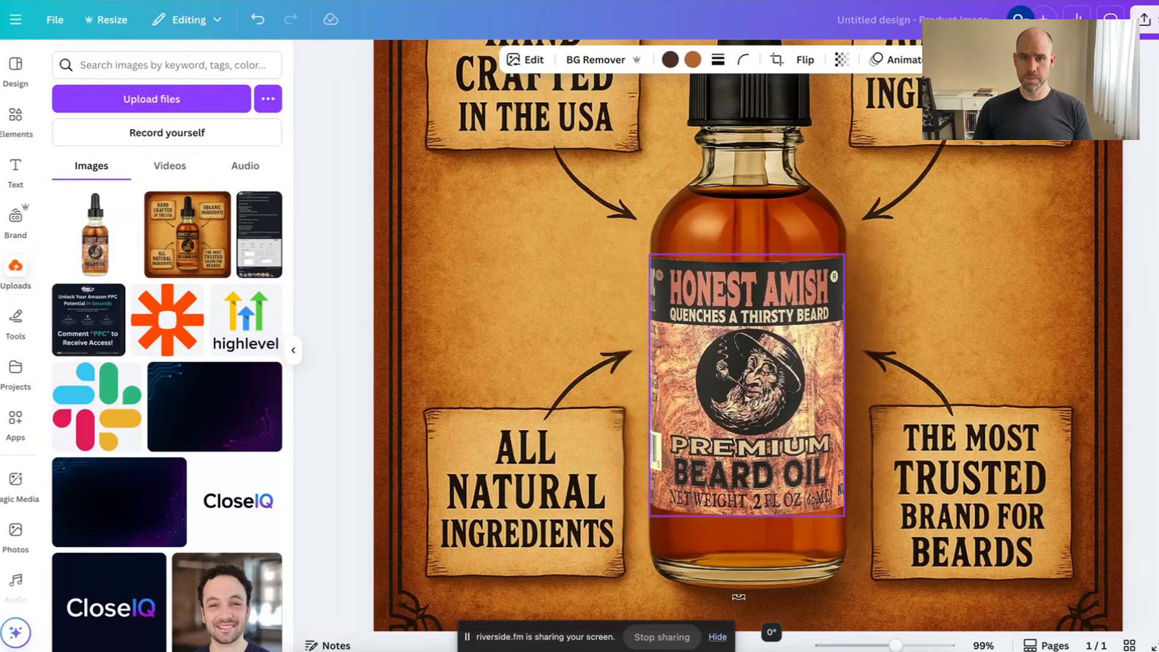
drag(738, 597, 737, 597)
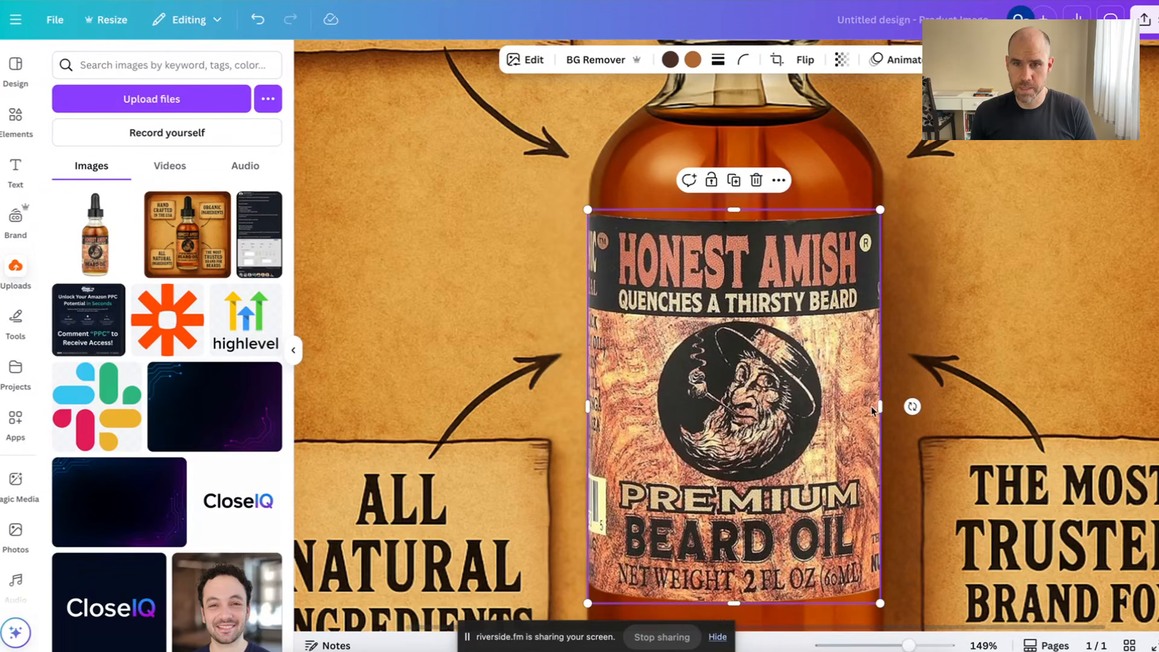
drag(883, 406, 885, 407)
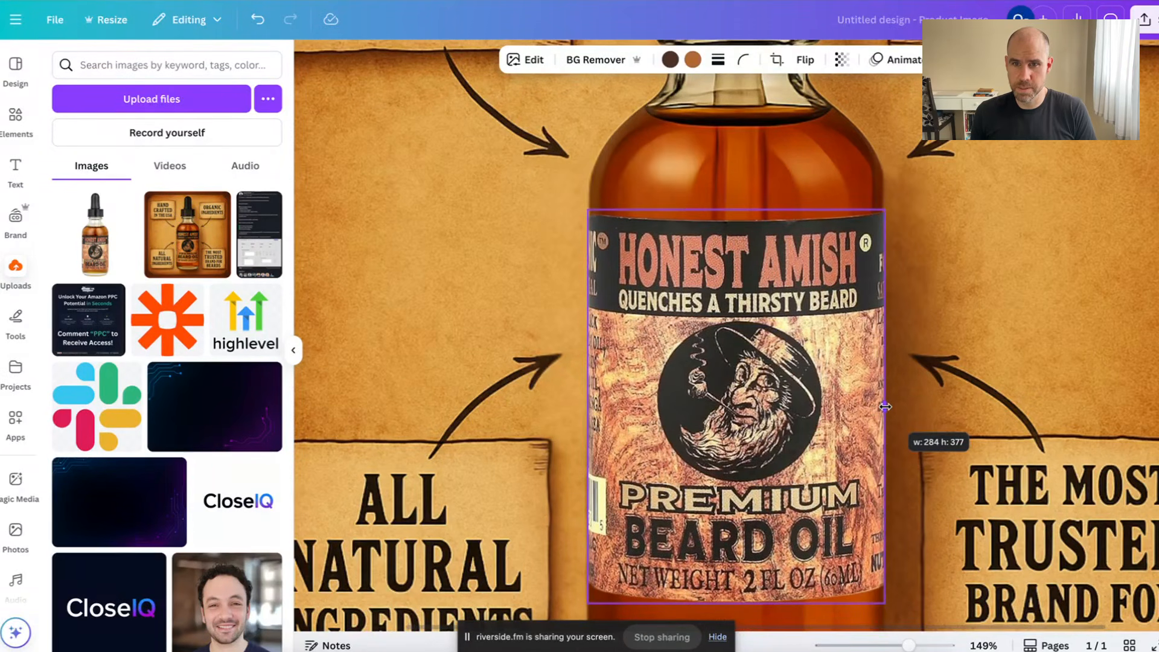
click(901, 308)
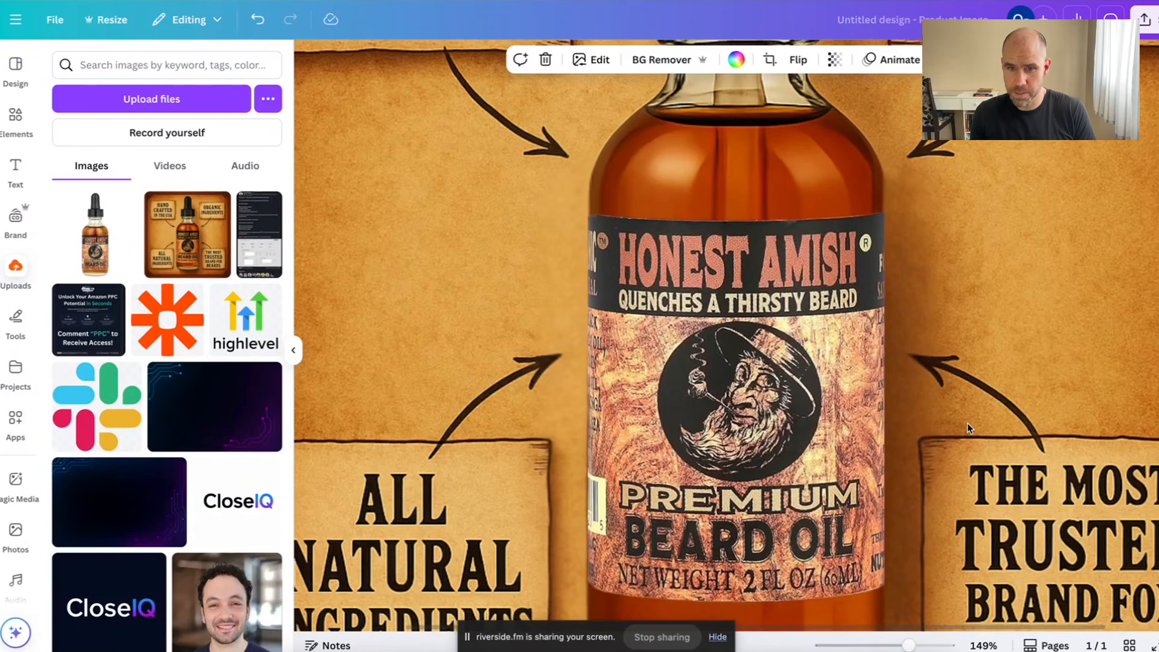
click(884, 400)
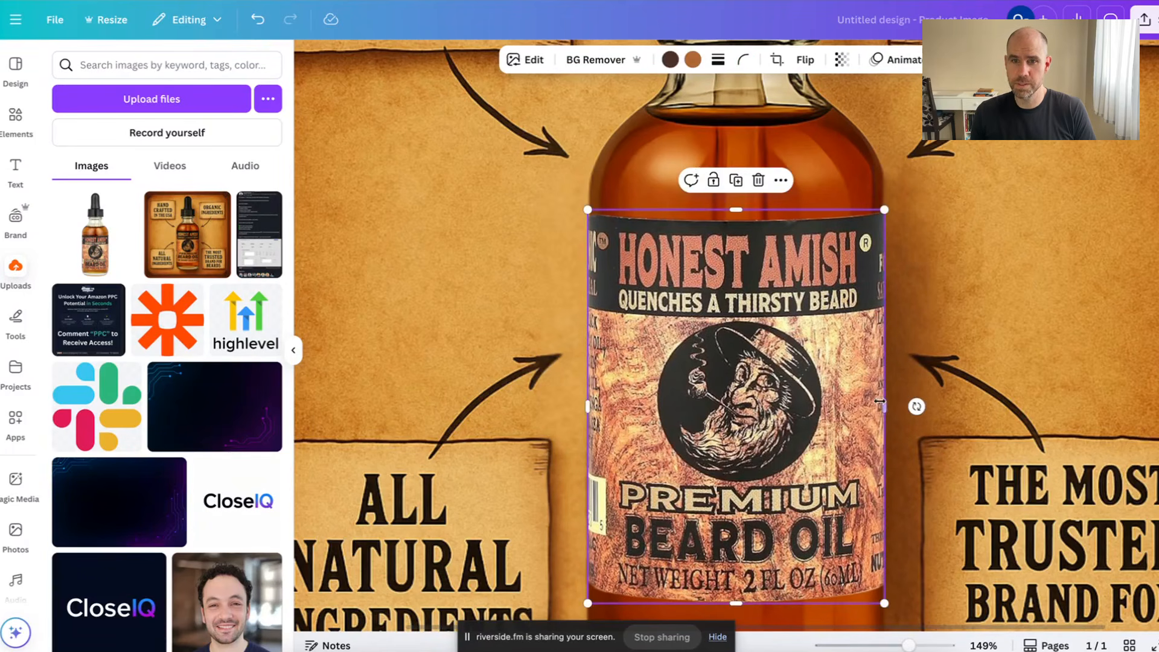
drag(882, 404, 879, 404)
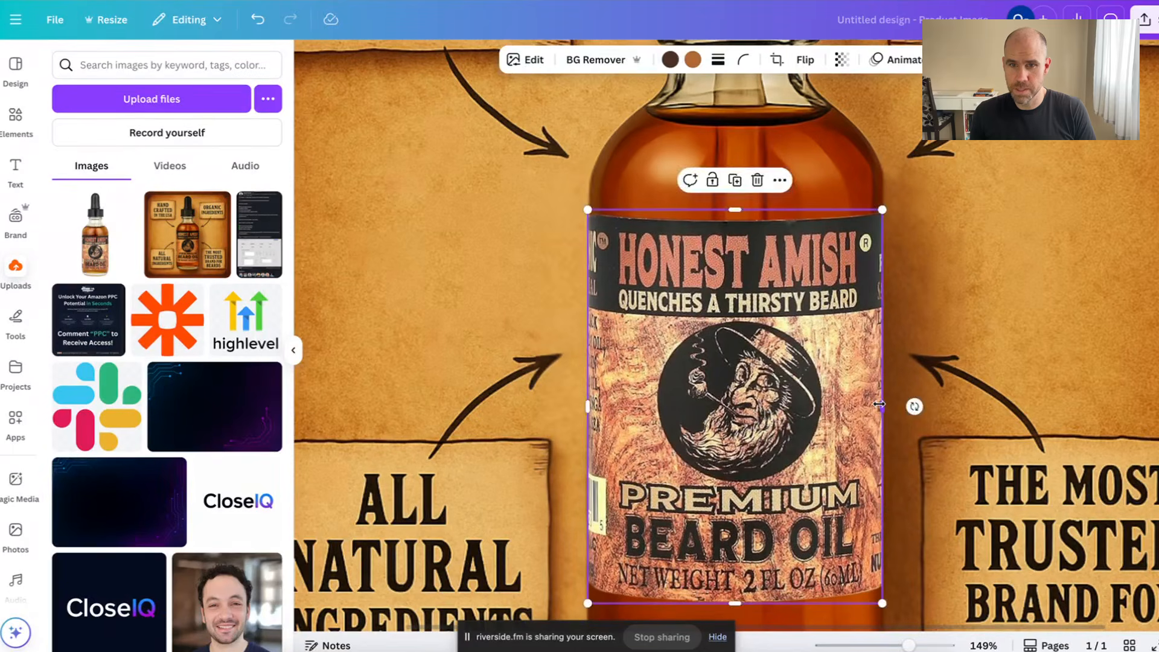
click(981, 288)
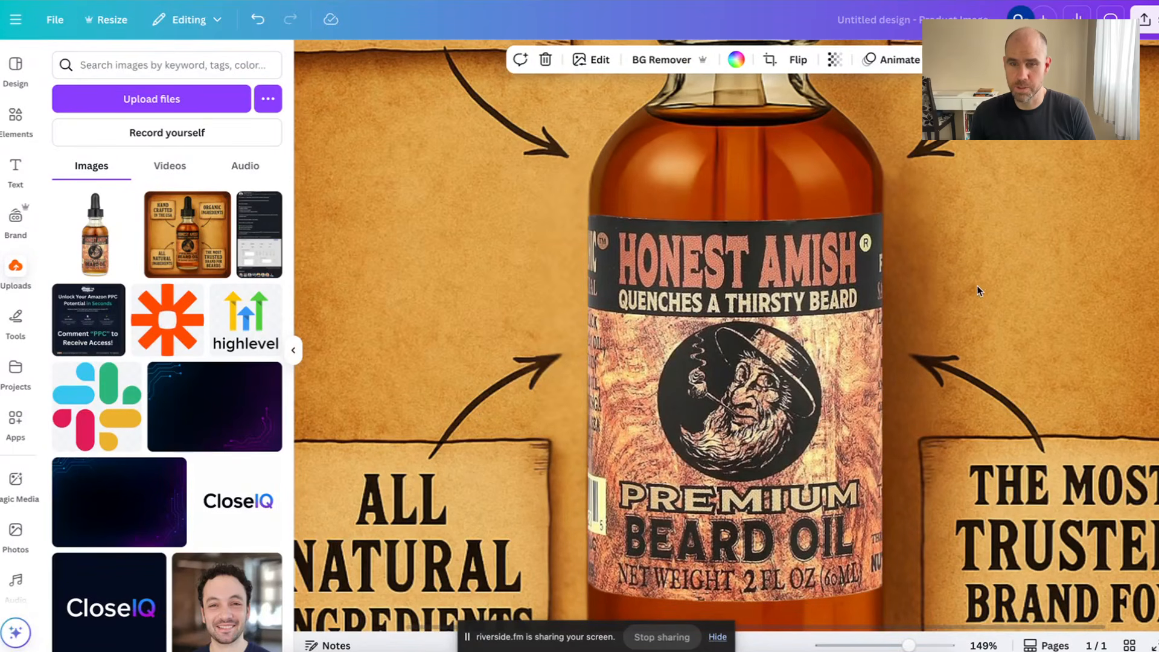
Check the label's fit on the whole bottle and make a small crop adjustment to its left edge
scroll(917, 300, down, 3)
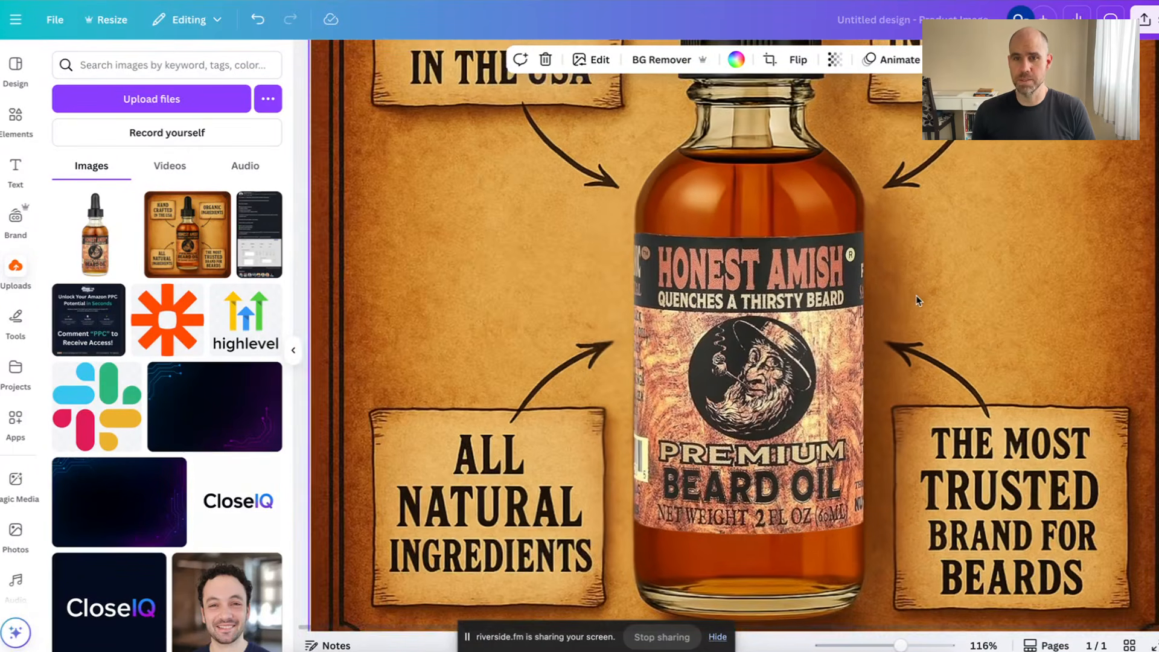
scroll(916, 300, up, 3)
scroll(915, 295, down, 3)
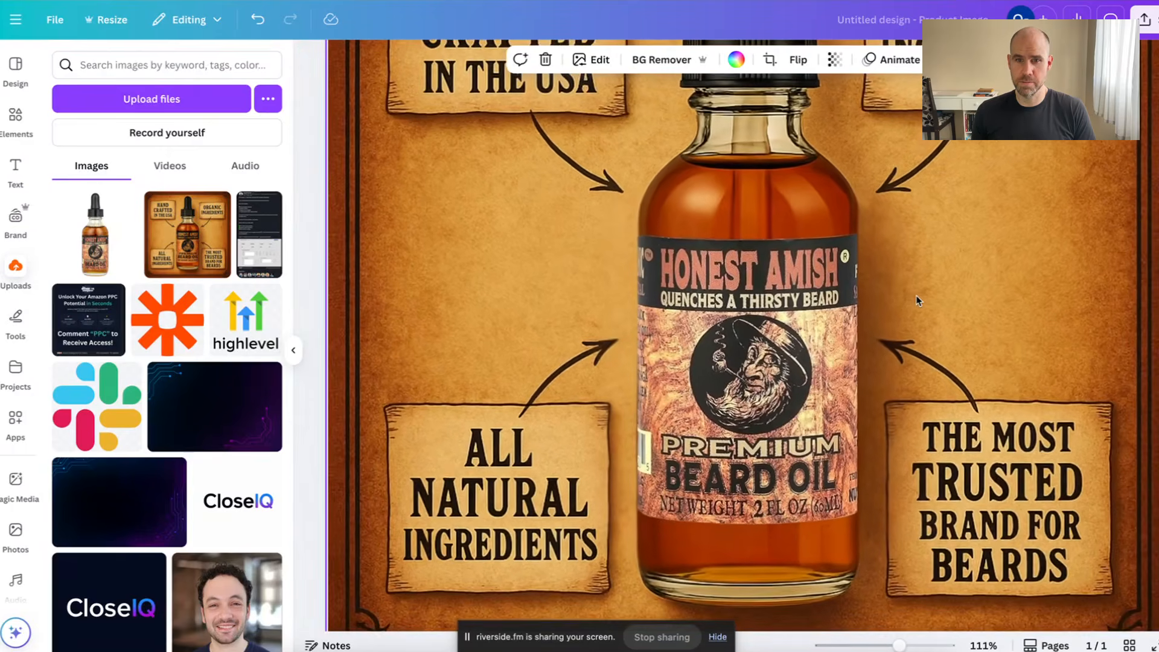
click(641, 384)
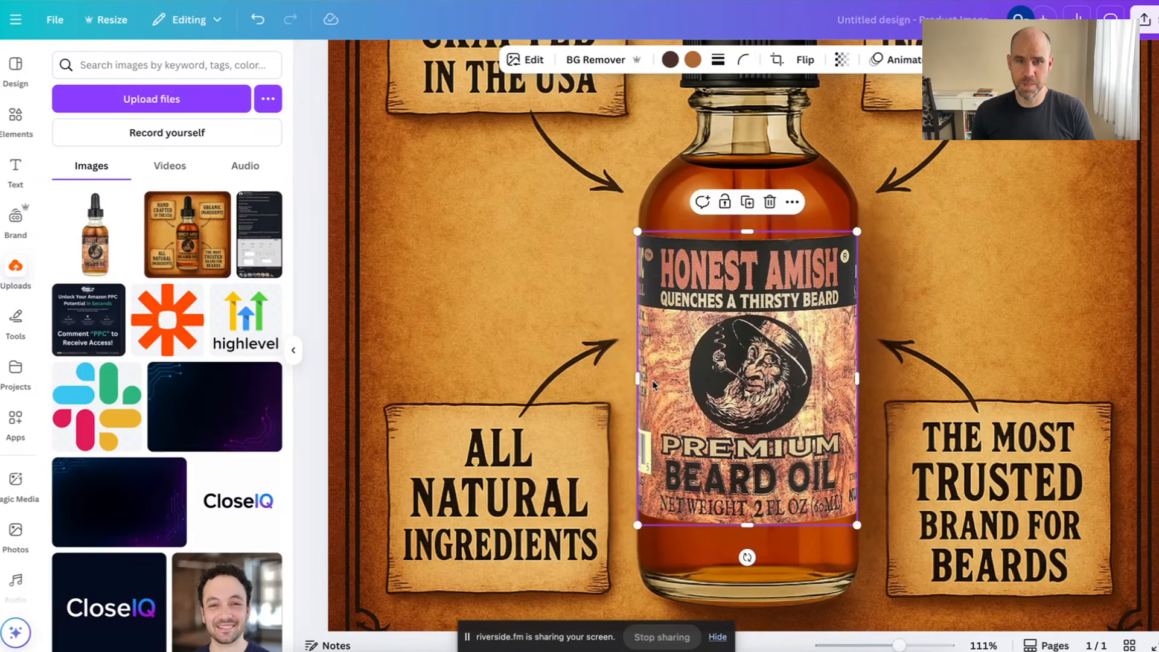
drag(637, 380, 639, 380)
click(517, 243)
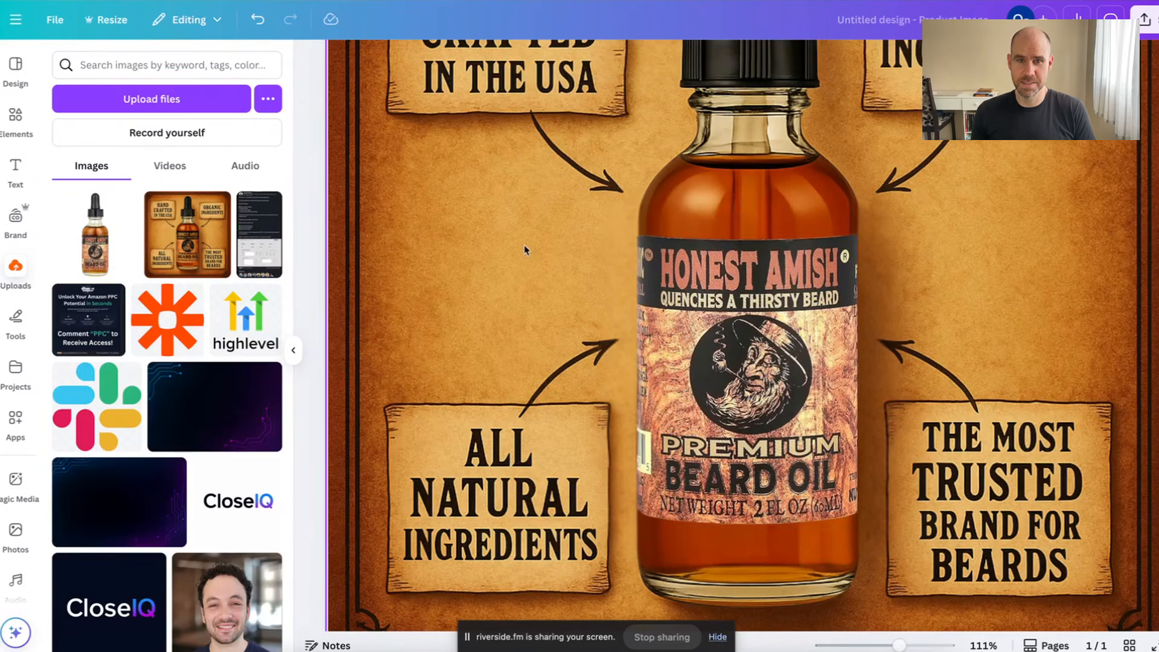
scroll(619, 243, up, 5)
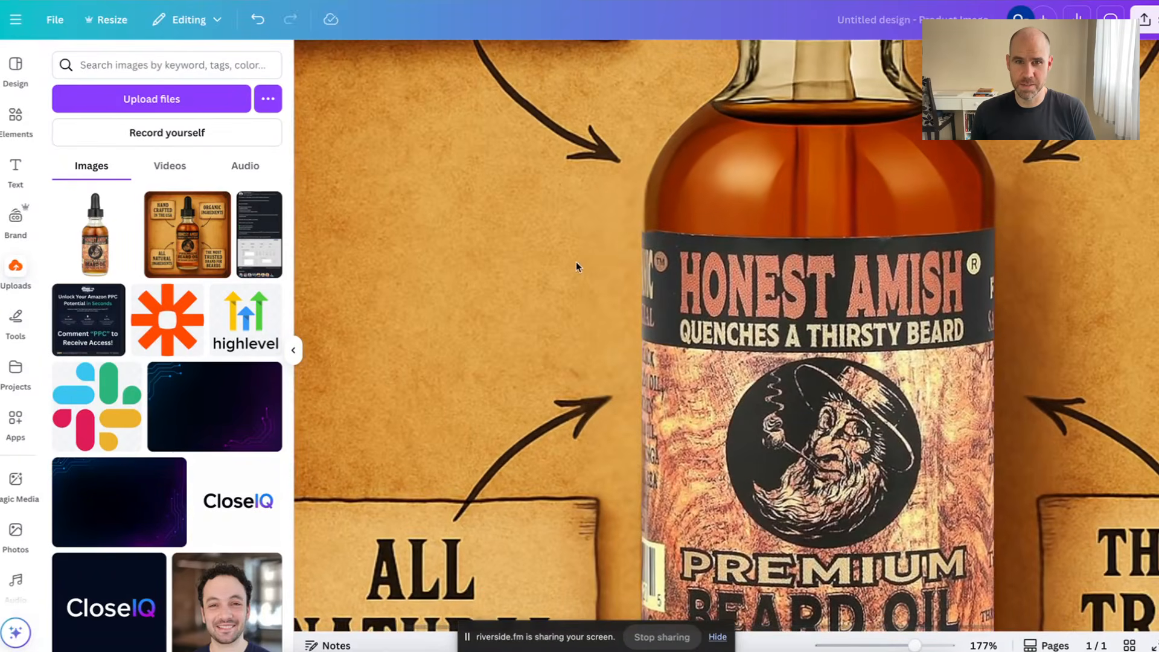
scroll(576, 262, up, 3)
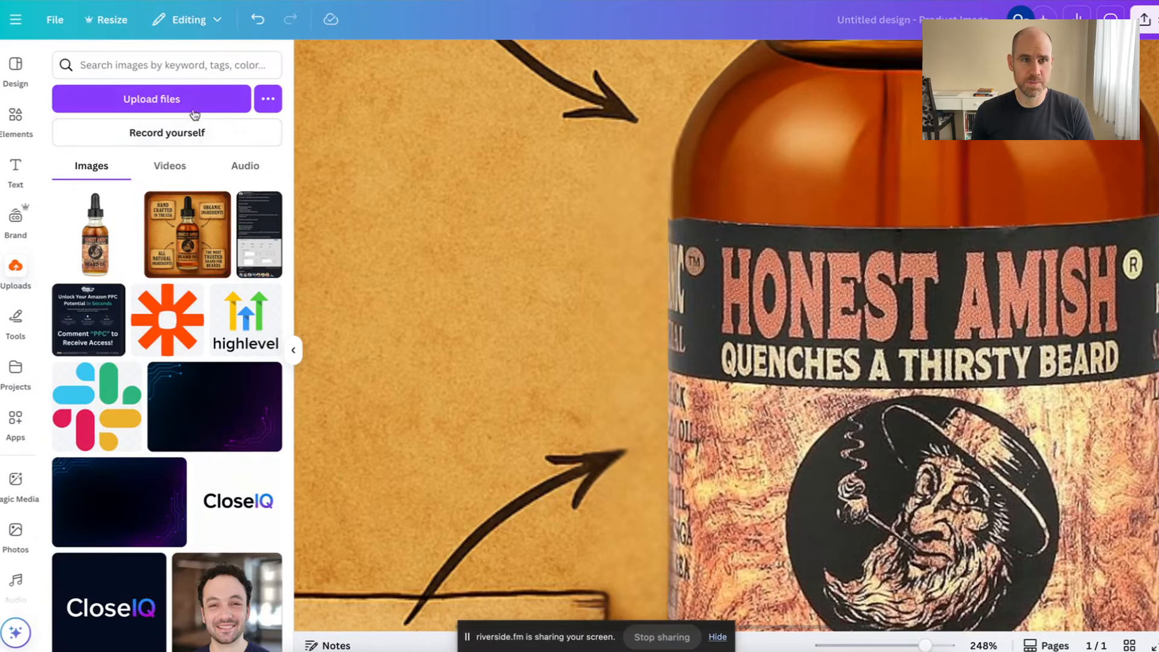
click(727, 294)
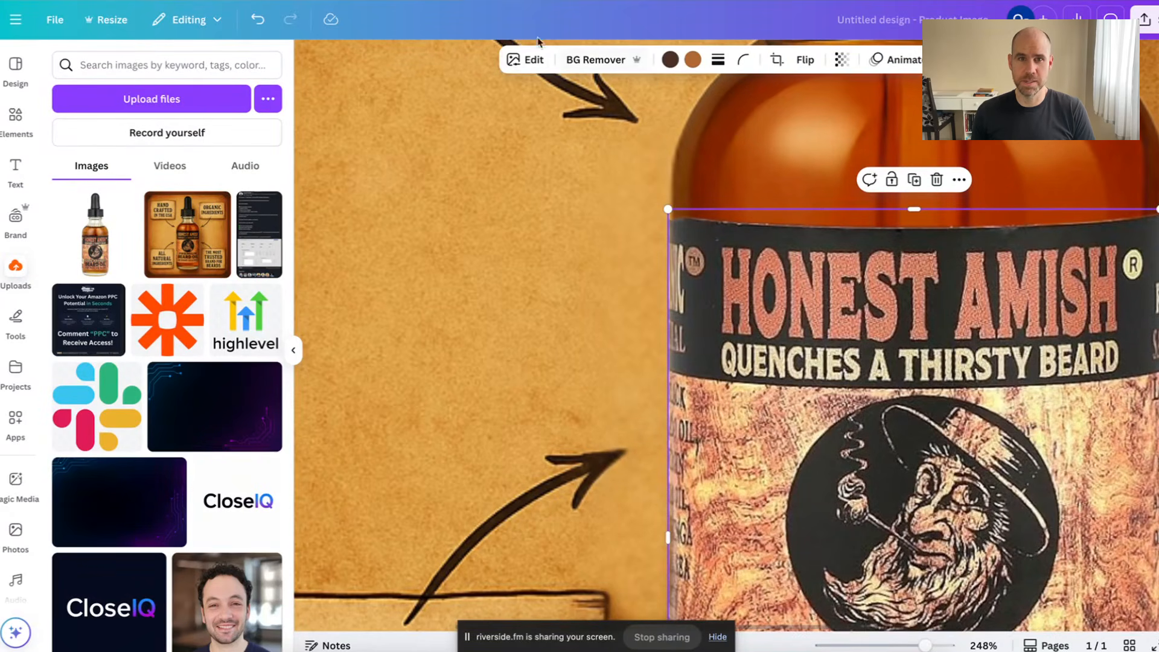
click(531, 60)
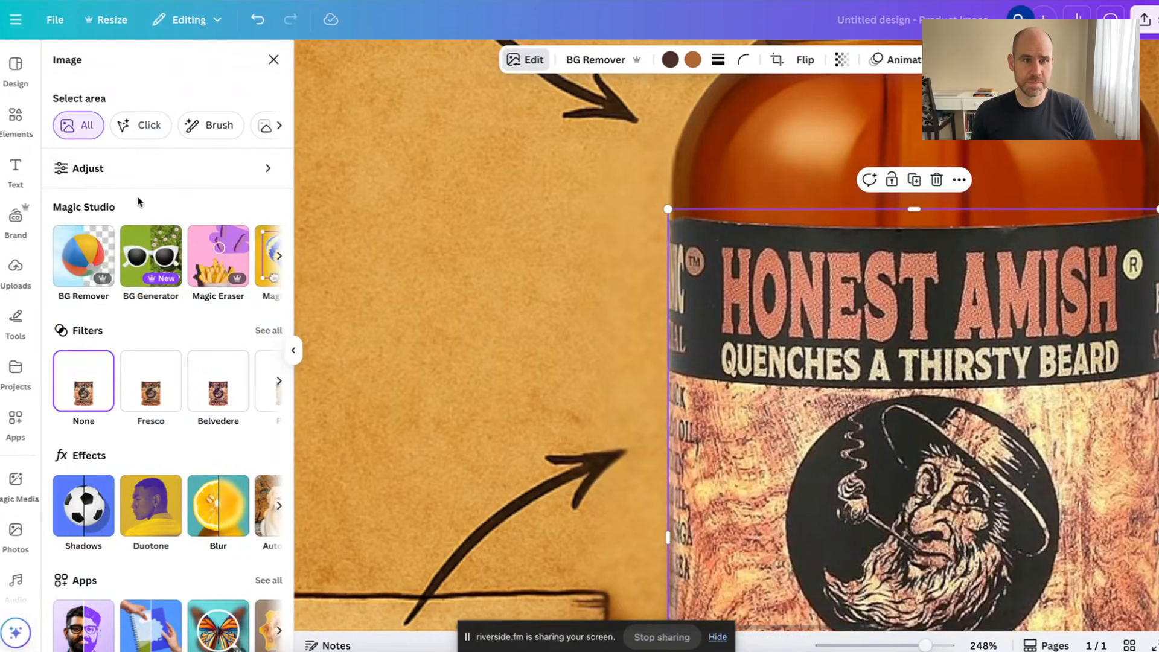
scroll(136, 256, right, 2)
click(134, 264)
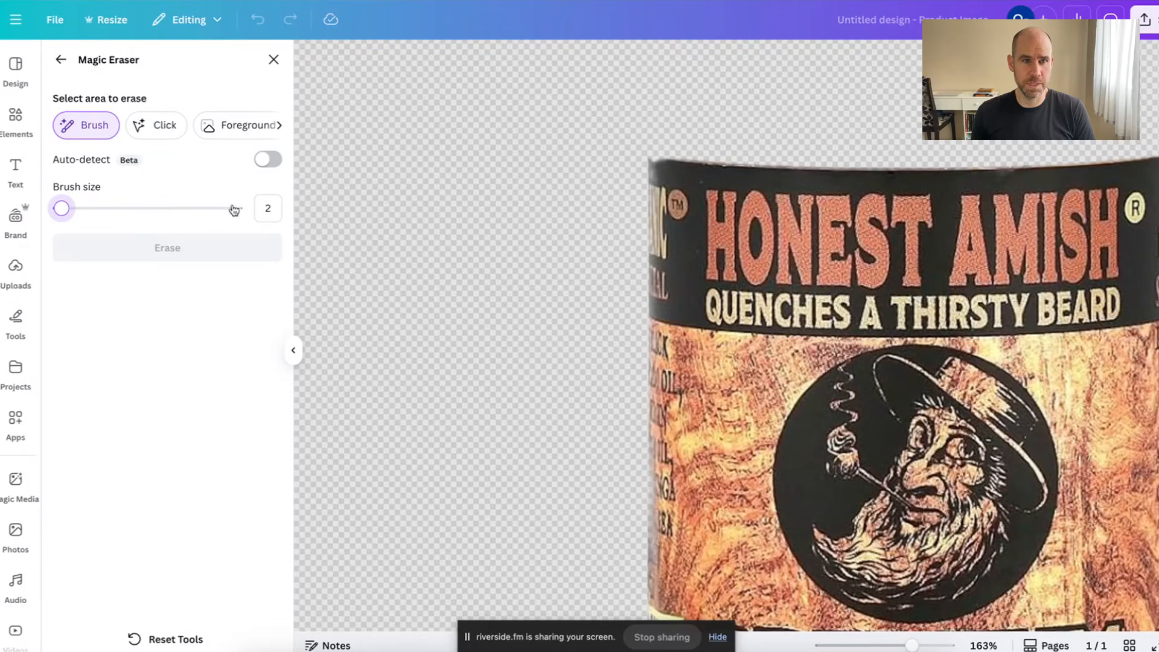
click(506, 246)
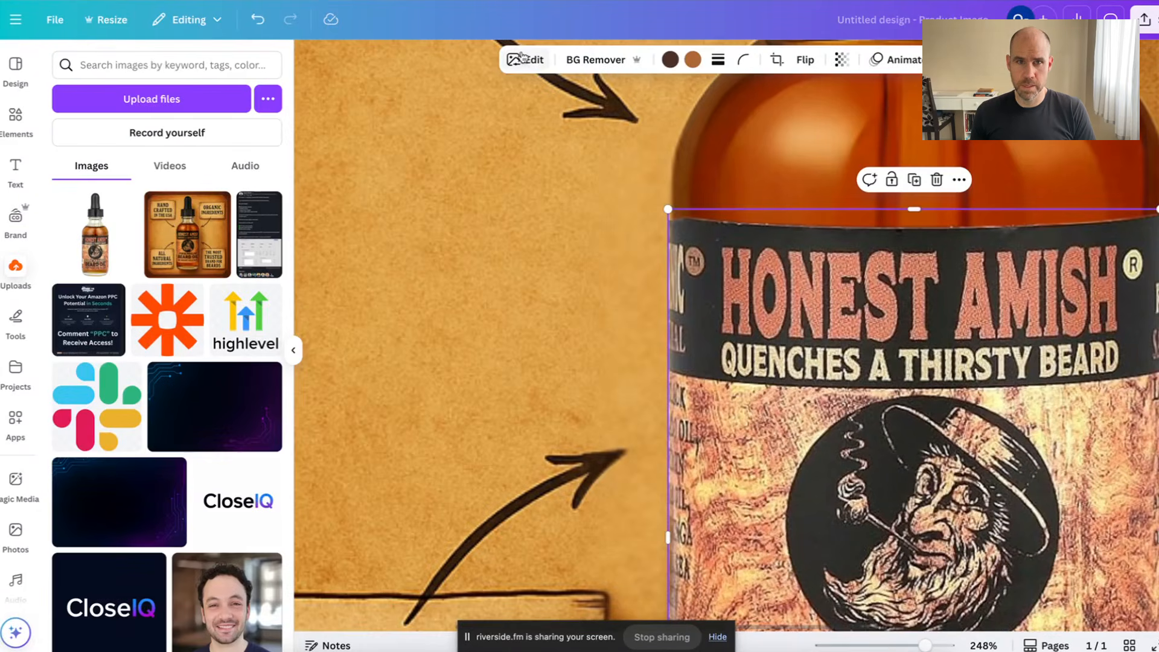
Try erasing a strip along the label's upper-left edge with Magic Eraser at brush size 2, undo it, and brush again at a smaller size
click(524, 59)
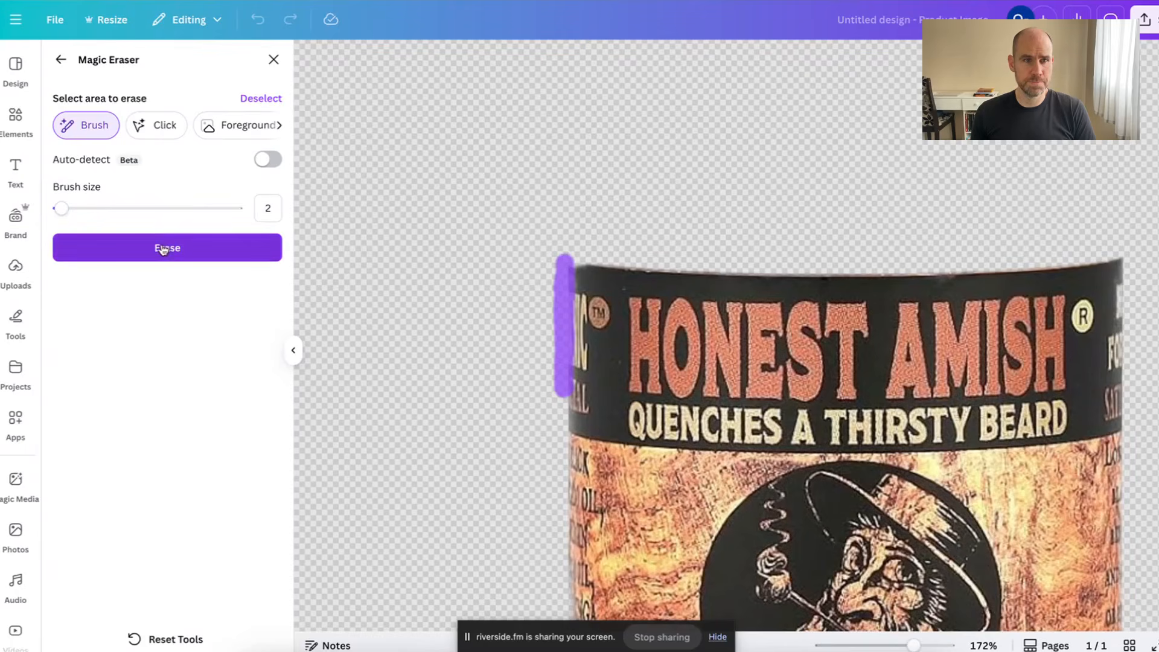
click(161, 251)
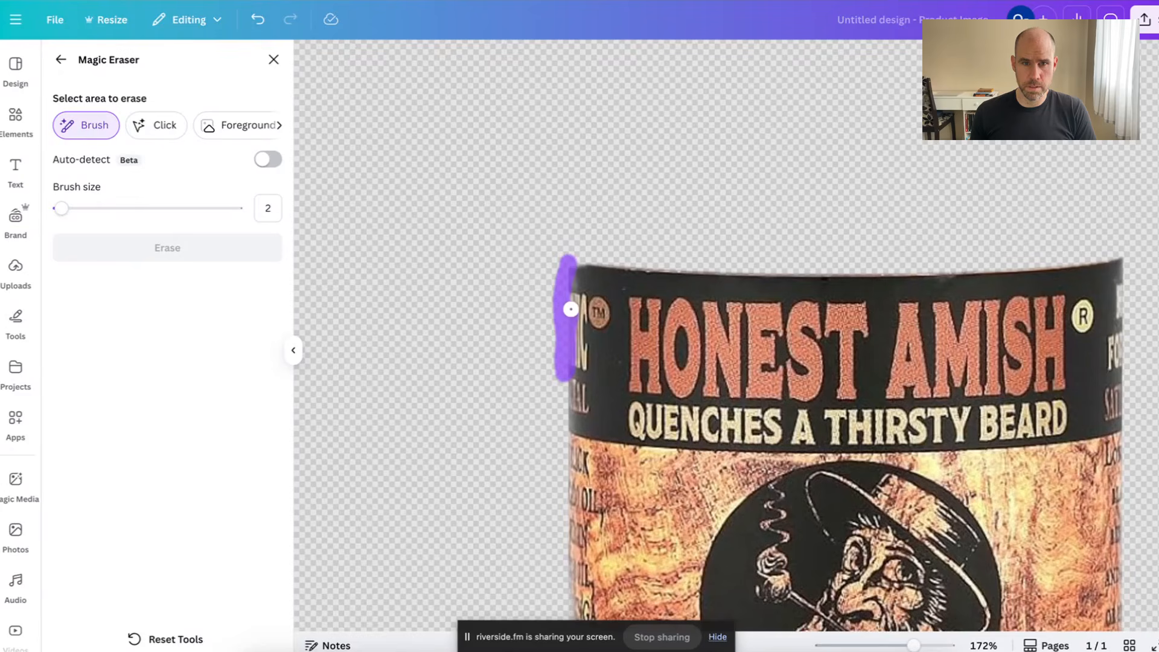
drag(570, 309, 568, 259)
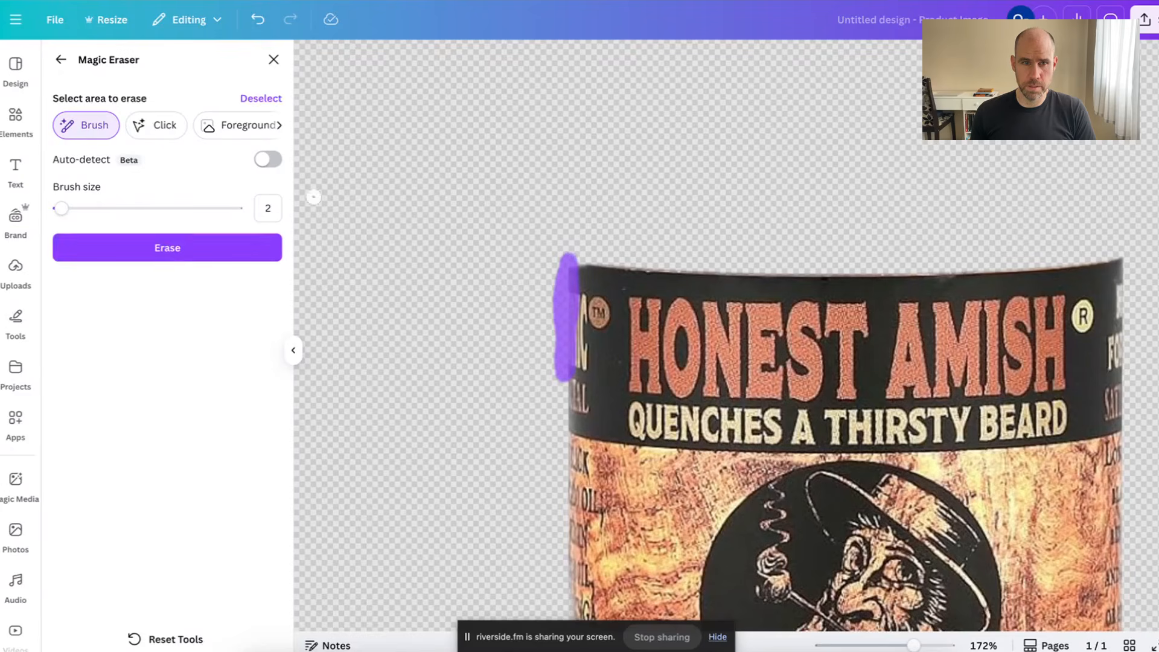
click(147, 244)
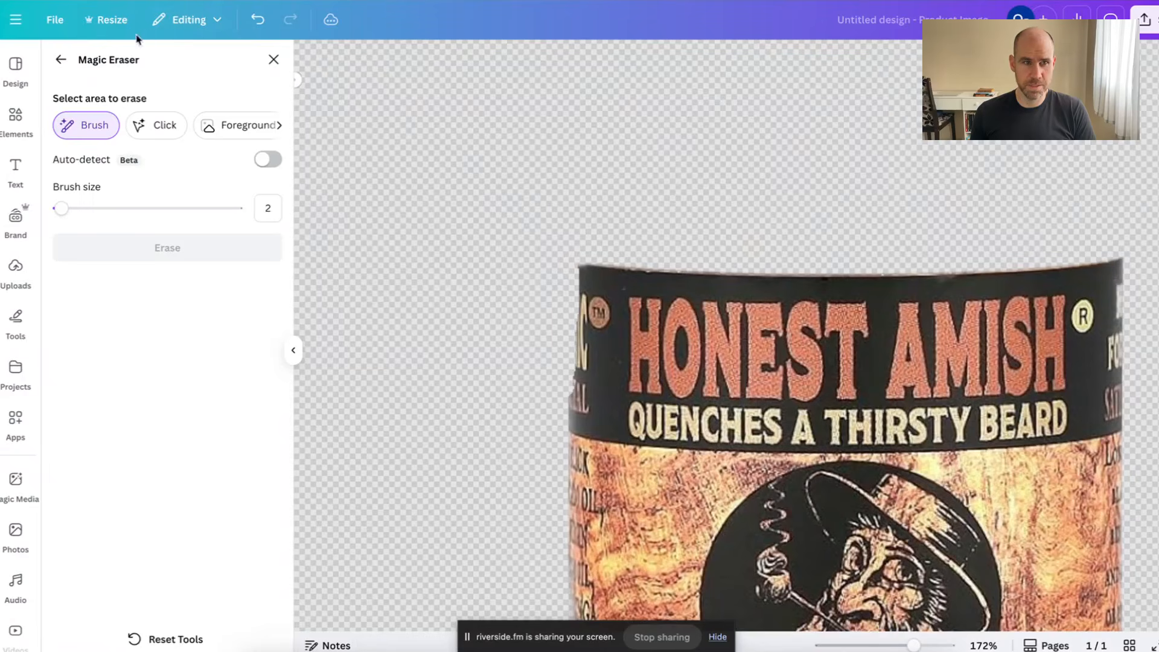
click(258, 20)
drag(61, 208, 57, 208)
drag(570, 281, 570, 269)
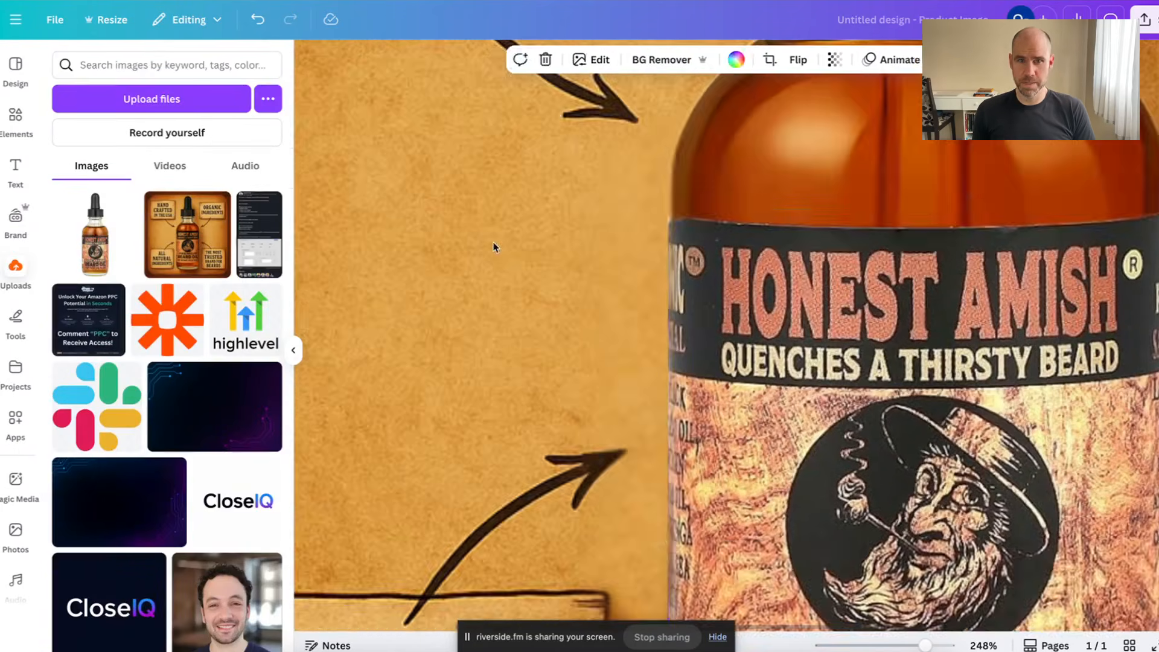
scroll(513, 302, down, 3)
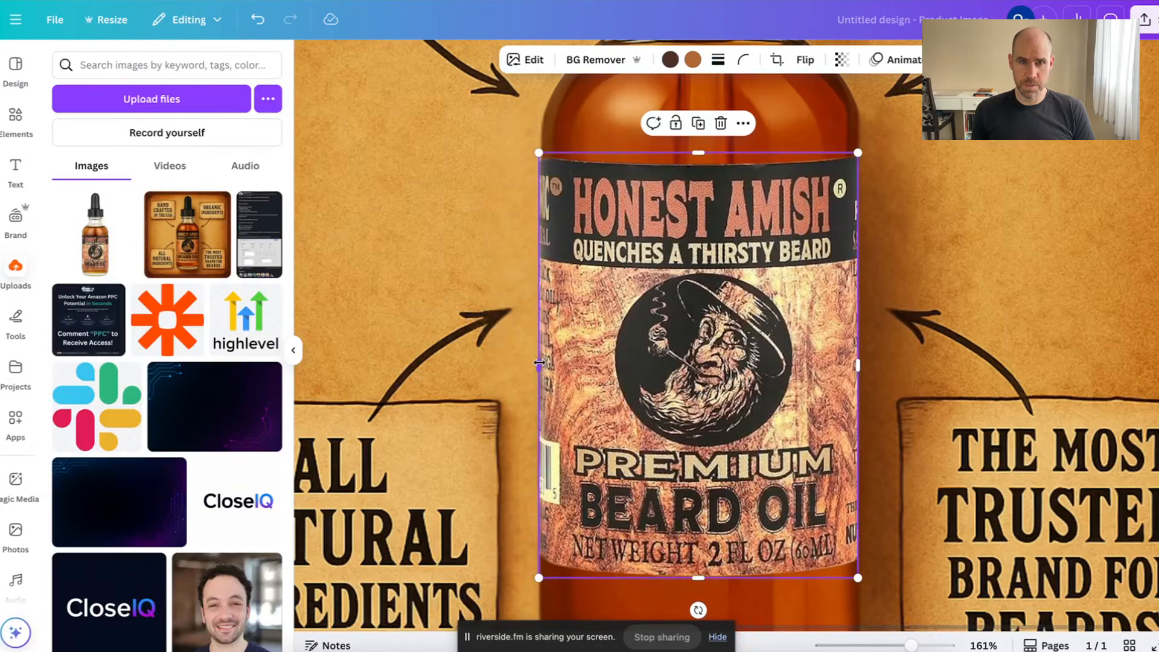
Fine-tune the crop of the label's left and right edges against the bottle's sides and check the fit on the whole bottle
drag(540, 363, 539, 363)
click(458, 175)
scroll(473, 183, down, 1)
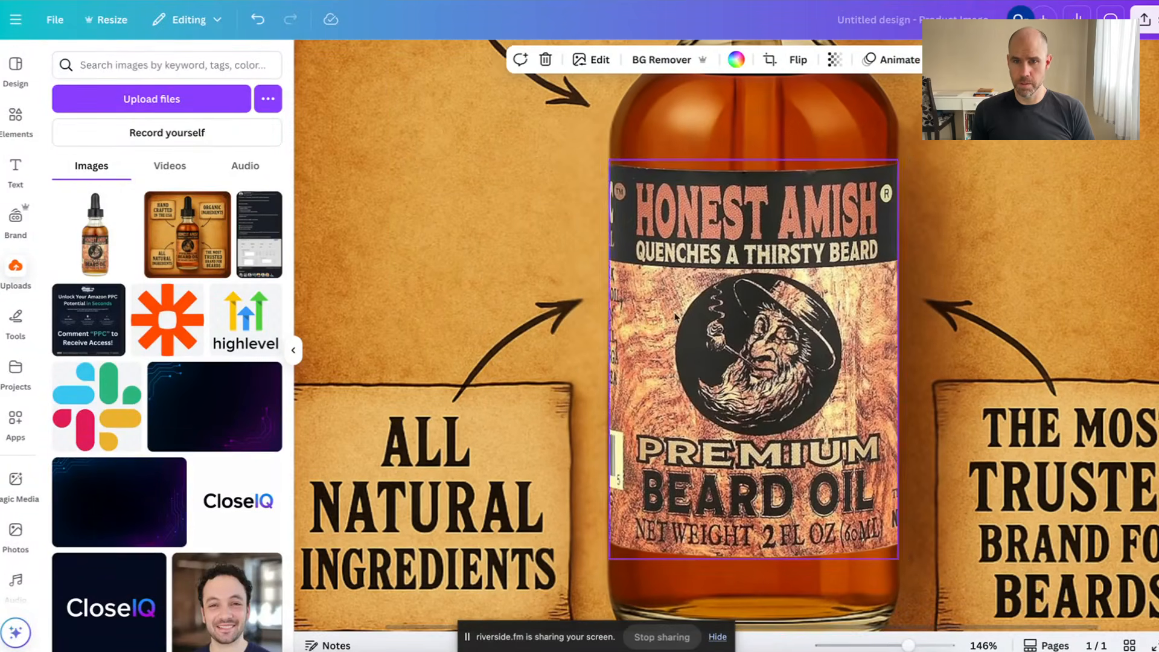
scroll(897, 419, down, 3)
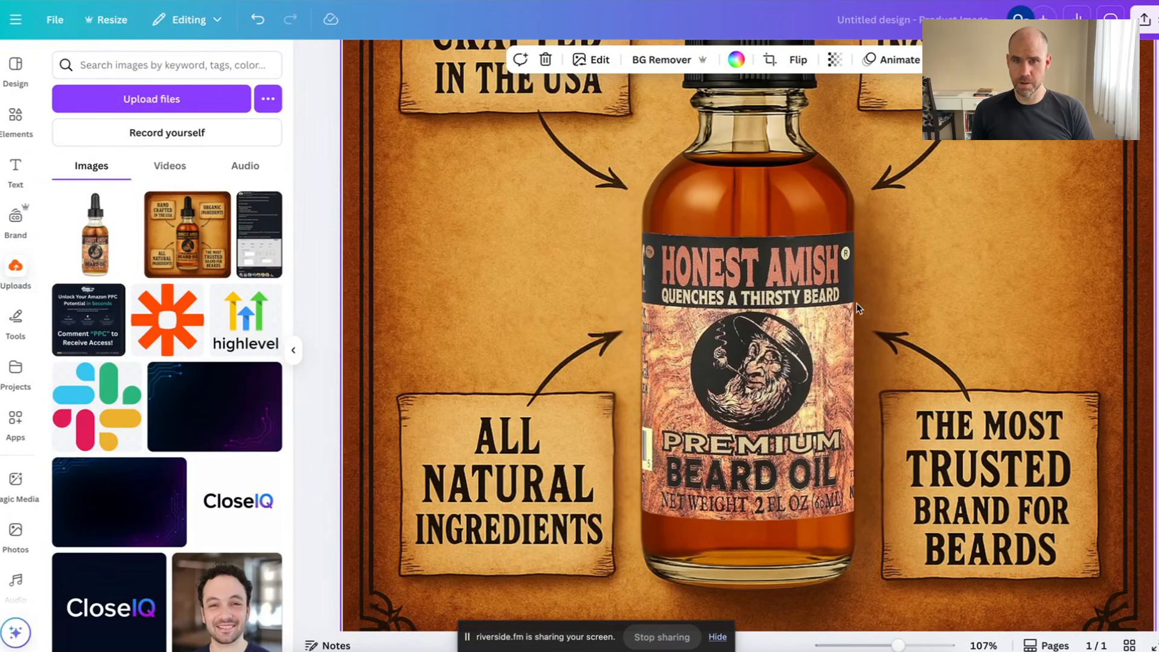
scroll(863, 405, up, 5)
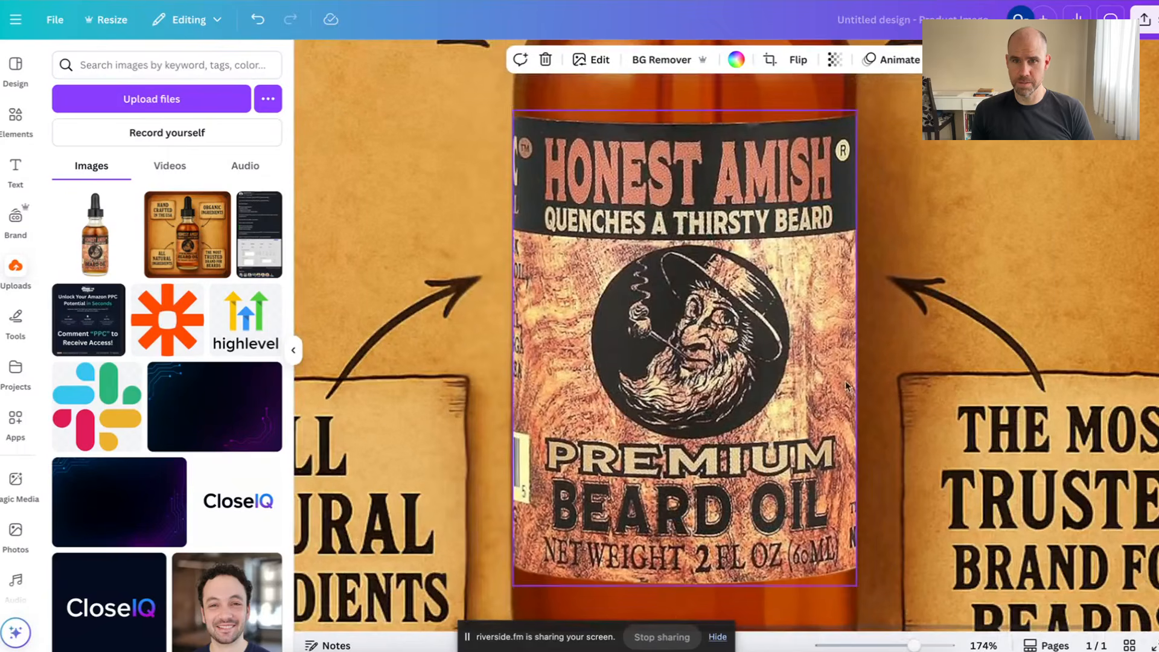
click(847, 382)
drag(856, 354, 857, 354)
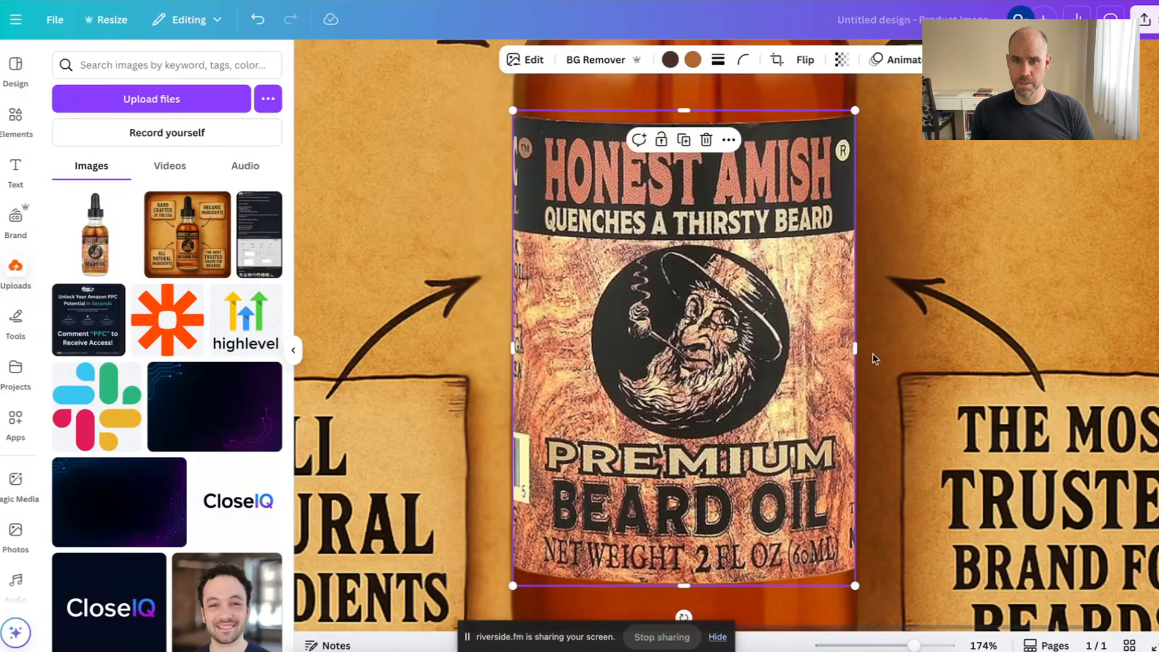
click(878, 358)
scroll(873, 353, down, 2)
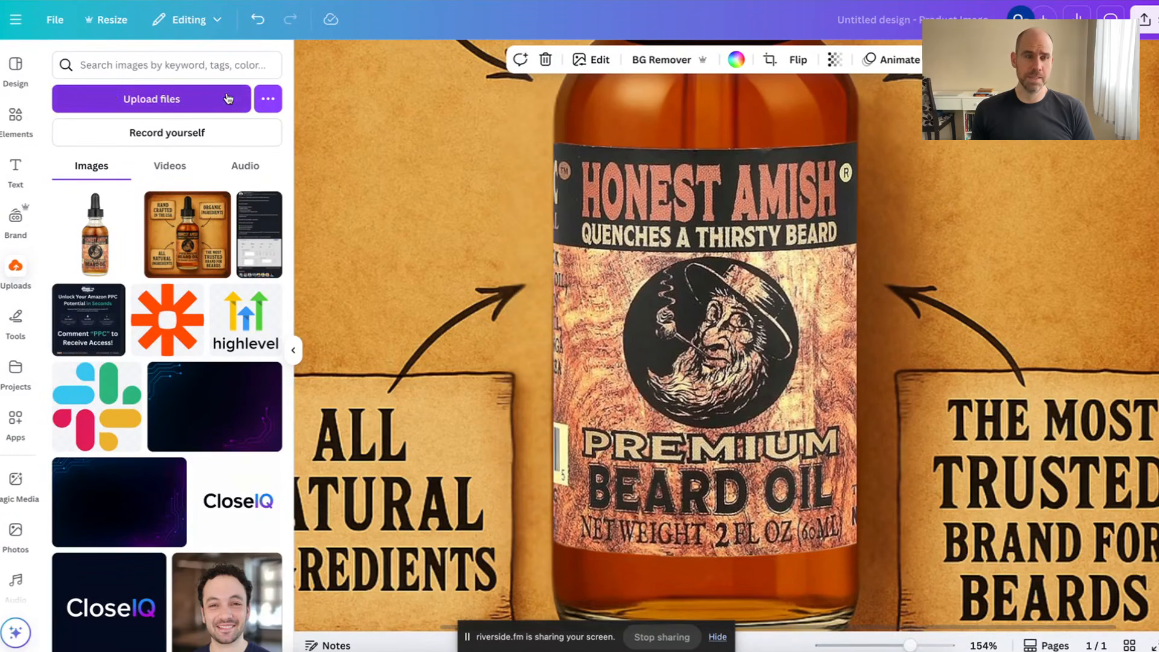
Try a recently used black gradient graphic as shading over the label's right side, and delete it
click(16, 115)
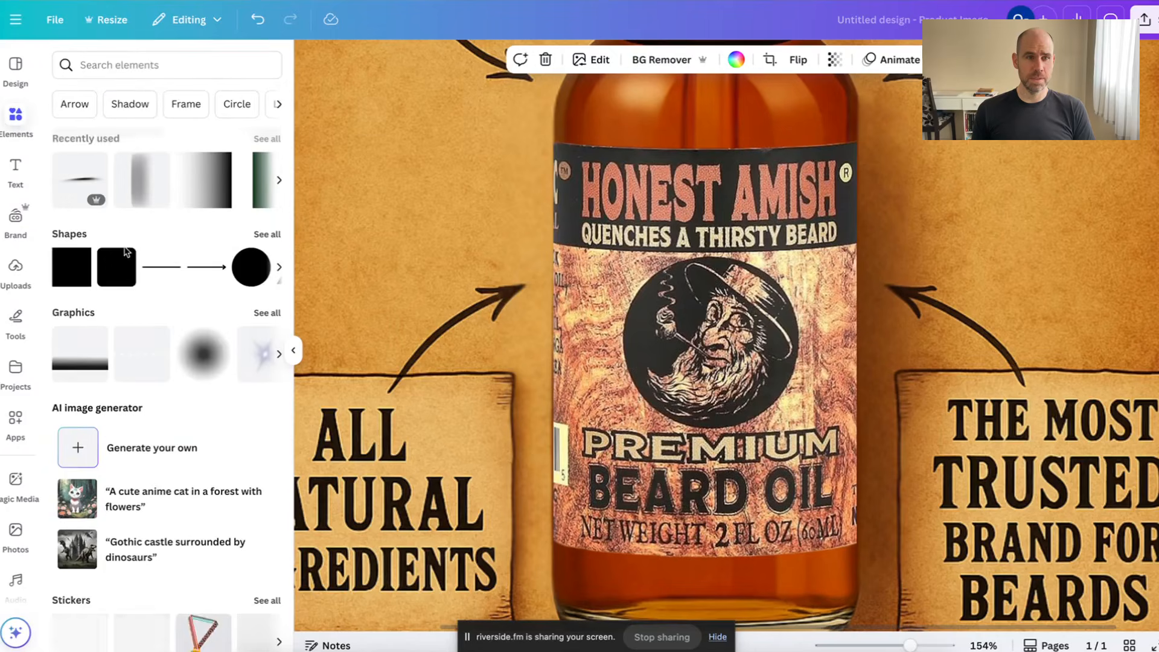
scroll(169, 315, down, 1)
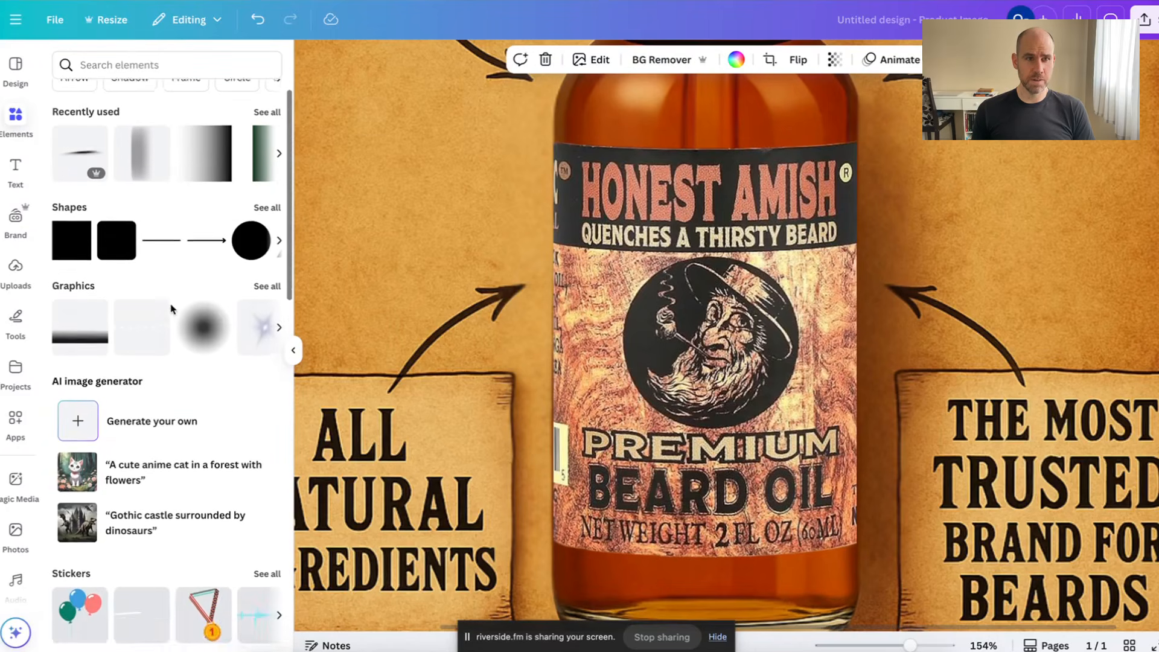
scroll(172, 309, up, 1)
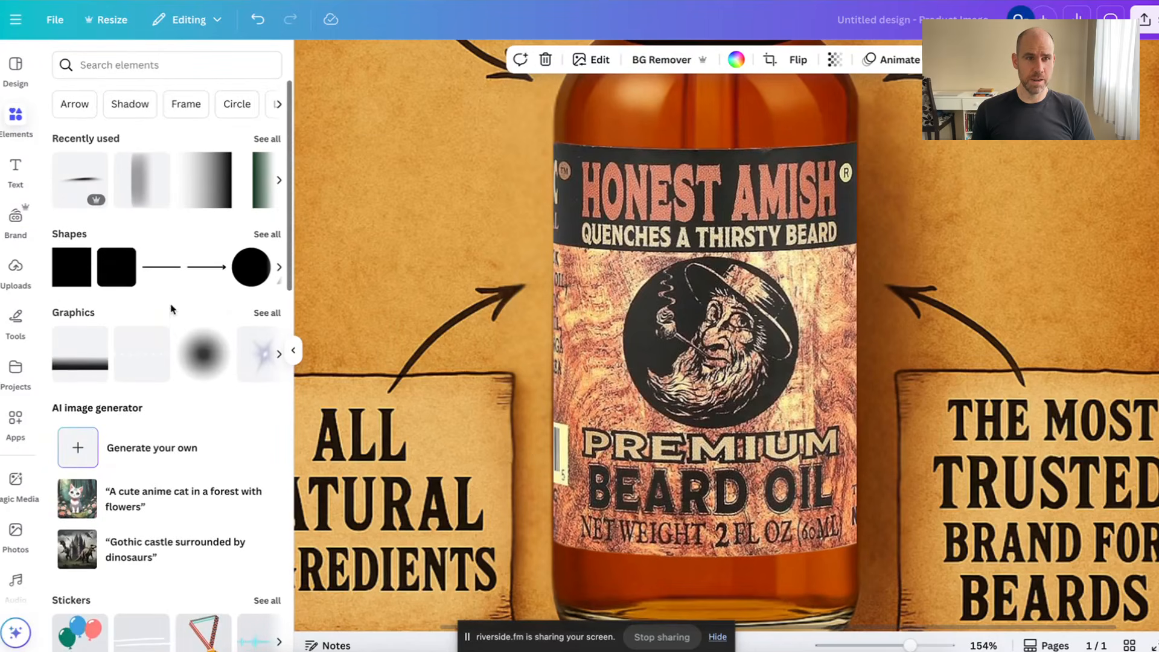
click(198, 193)
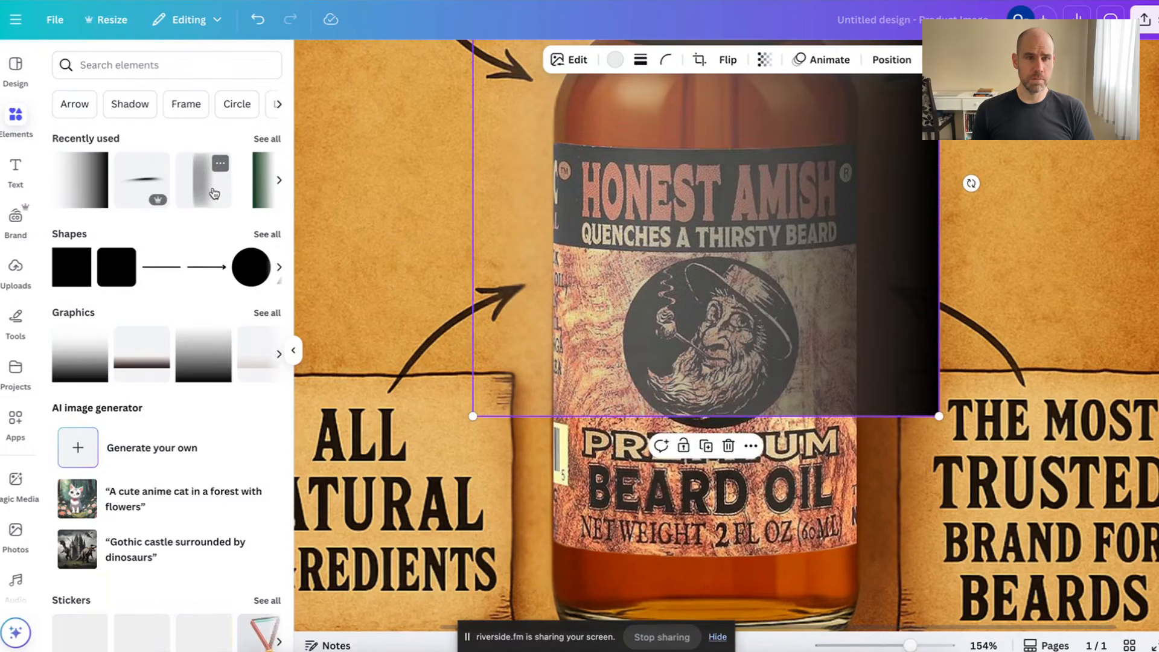
drag(764, 382, 781, 555)
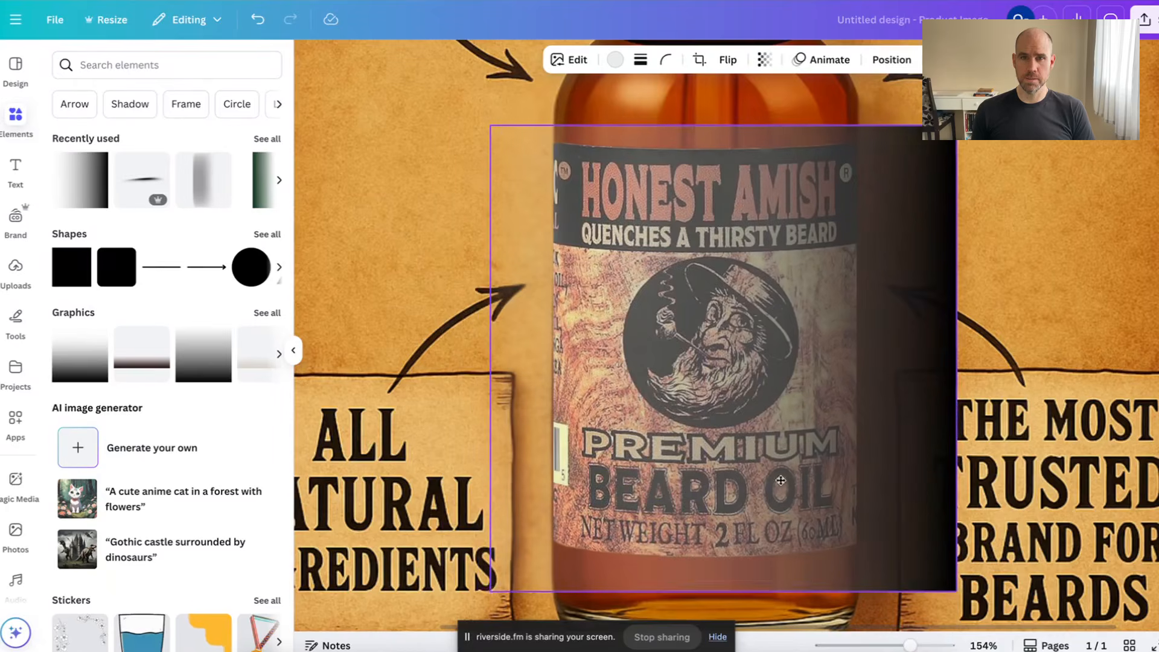
drag(957, 124, 819, 140)
drag(870, 352, 975, 294)
key(Delete)
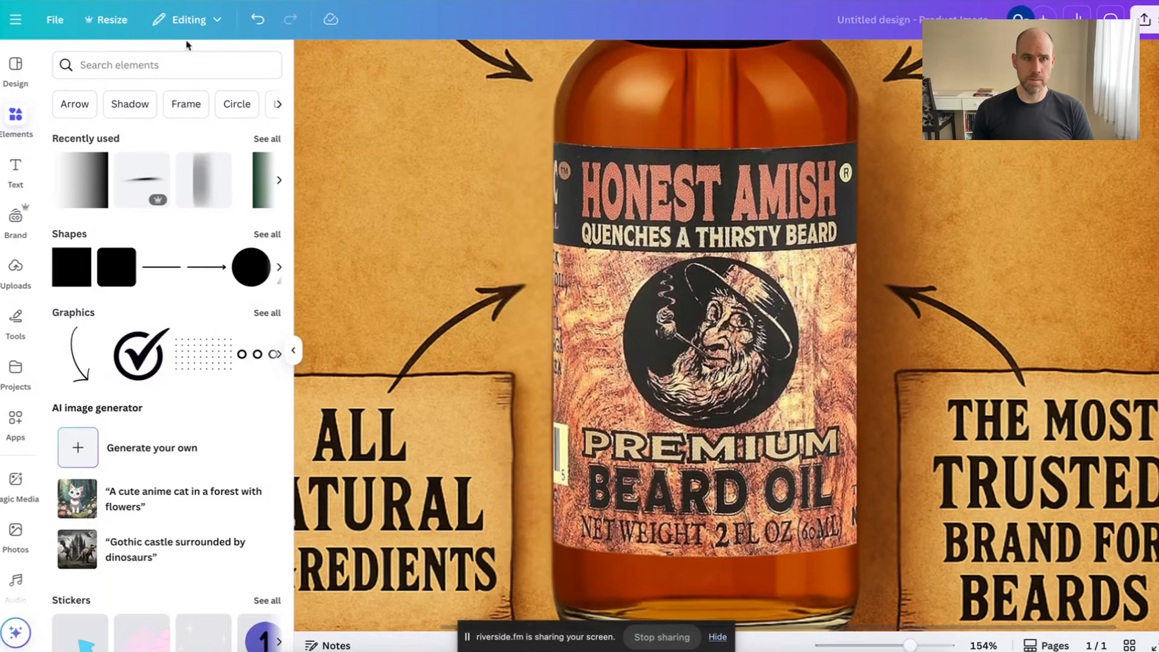
Add the recently used soft grey vertical shadow graphic, narrow and shorten it, and place it over the label's right half
click(198, 183)
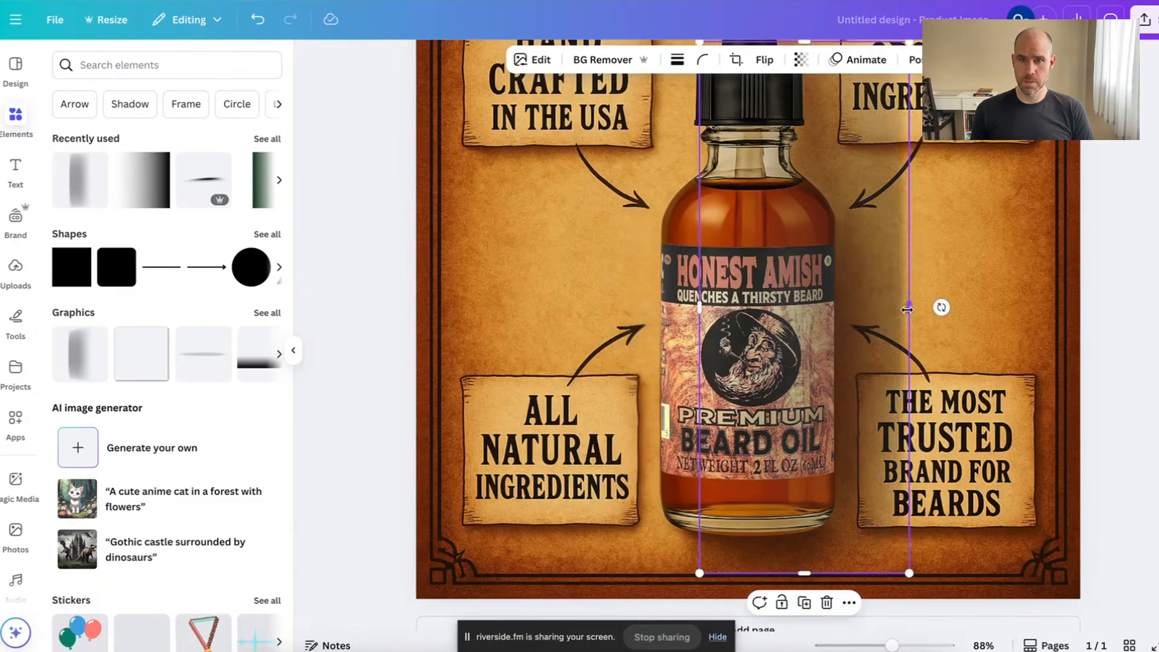
drag(908, 307, 843, 338)
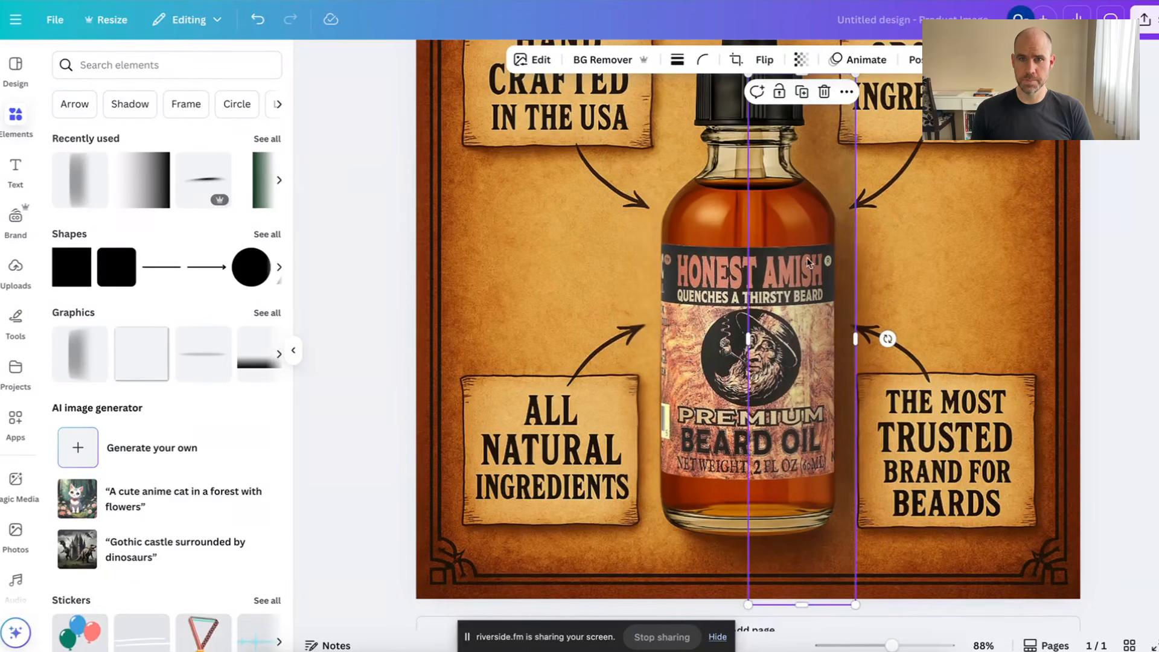
drag(809, 287, 797, 379)
drag(793, 165, 795, 379)
drag(774, 466, 799, 273)
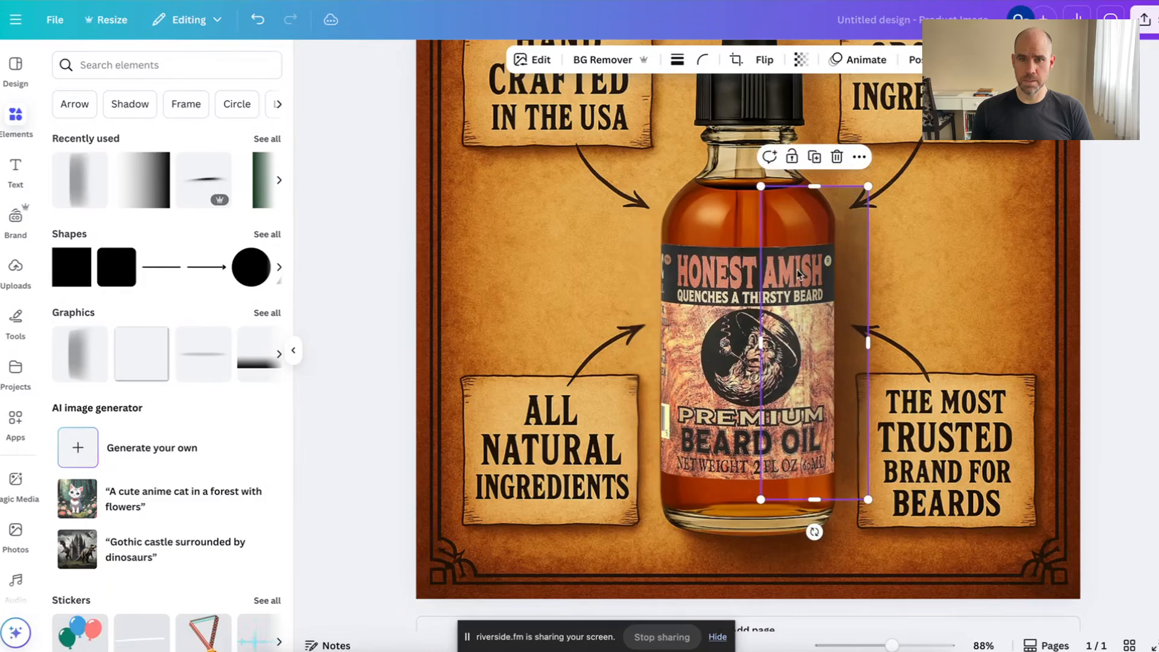
Trim the shadow graphic's height to roughly match the label and bring its right edge flush with the bottle's right side
drag(814, 186, 814, 253)
drag(810, 496, 810, 470)
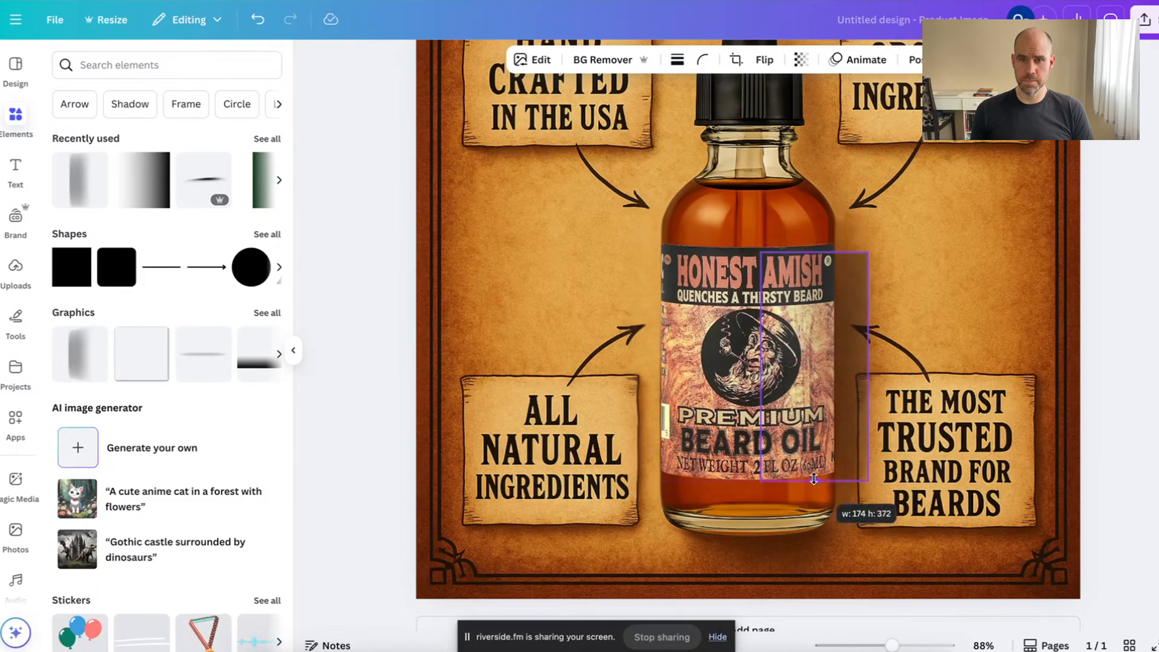
drag(853, 276, 800, 249)
scroll(850, 349, up, 5)
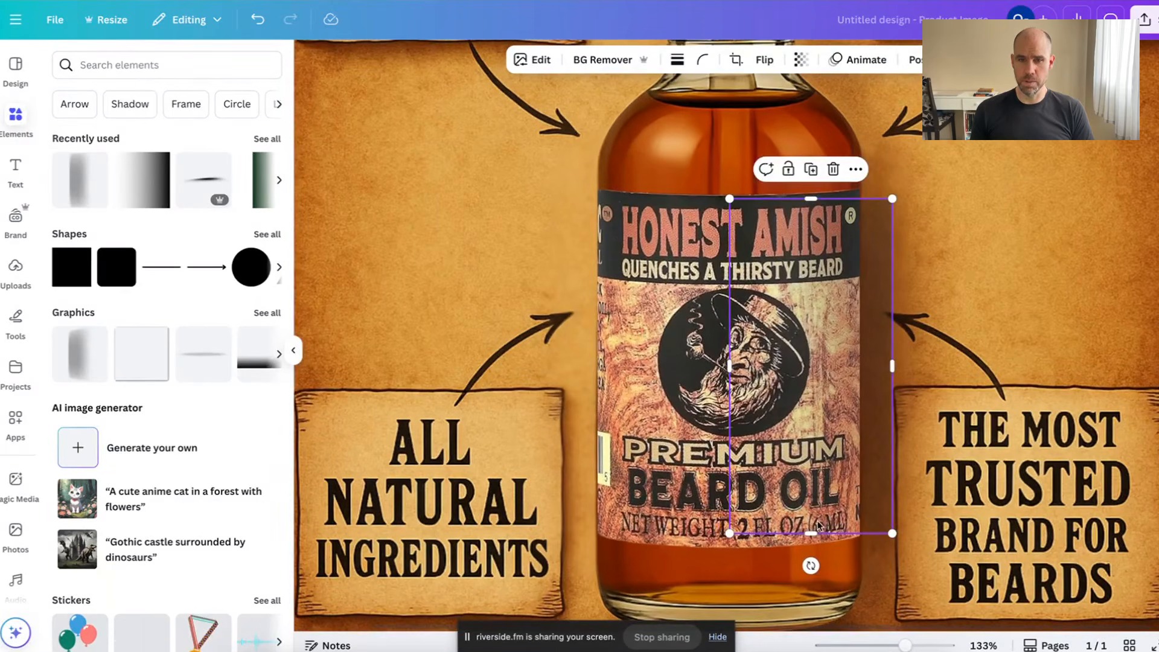
drag(812, 534, 812, 538)
drag(893, 366, 862, 364)
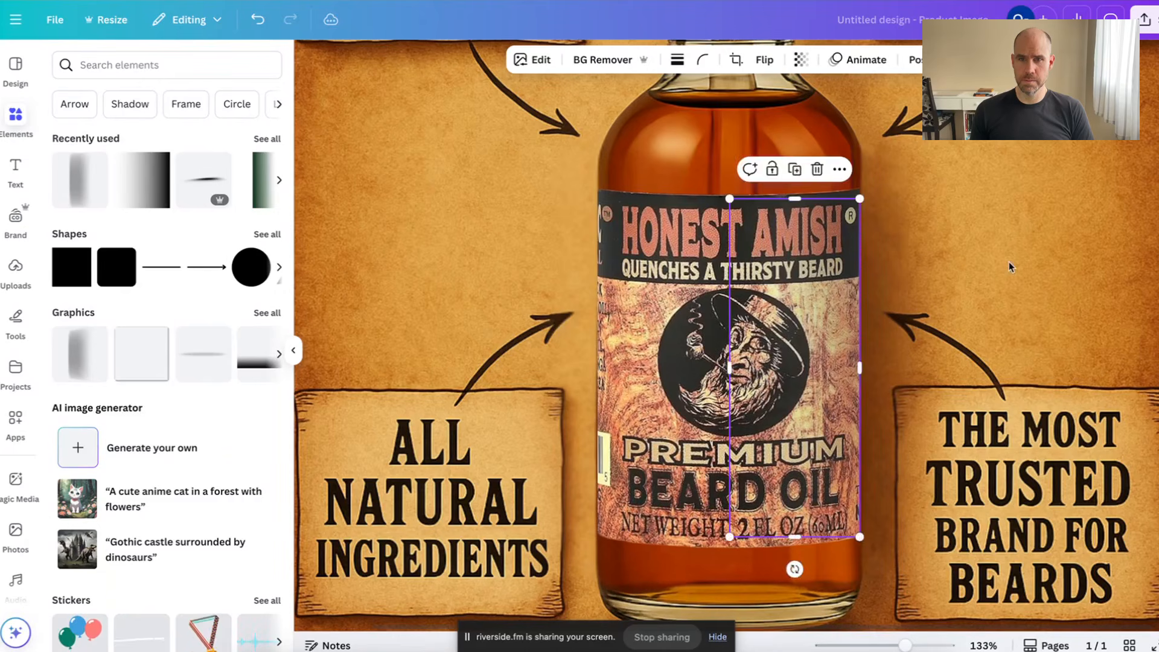
click(1008, 262)
scroll(992, 281, down, 2)
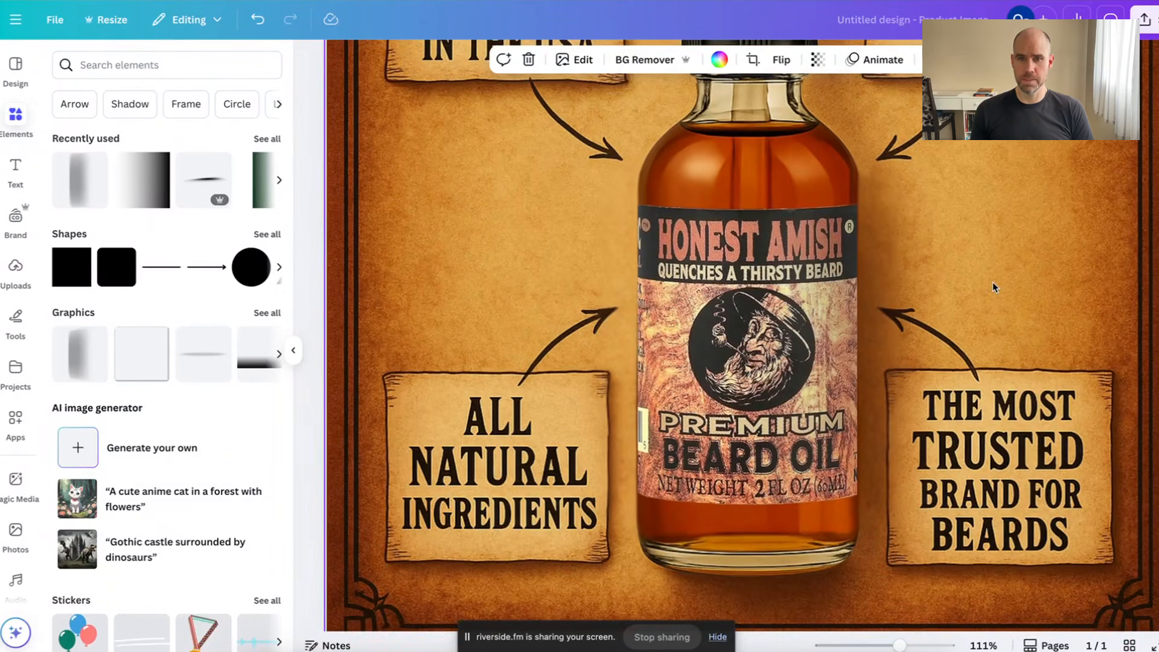
scroll(992, 282, down, 1)
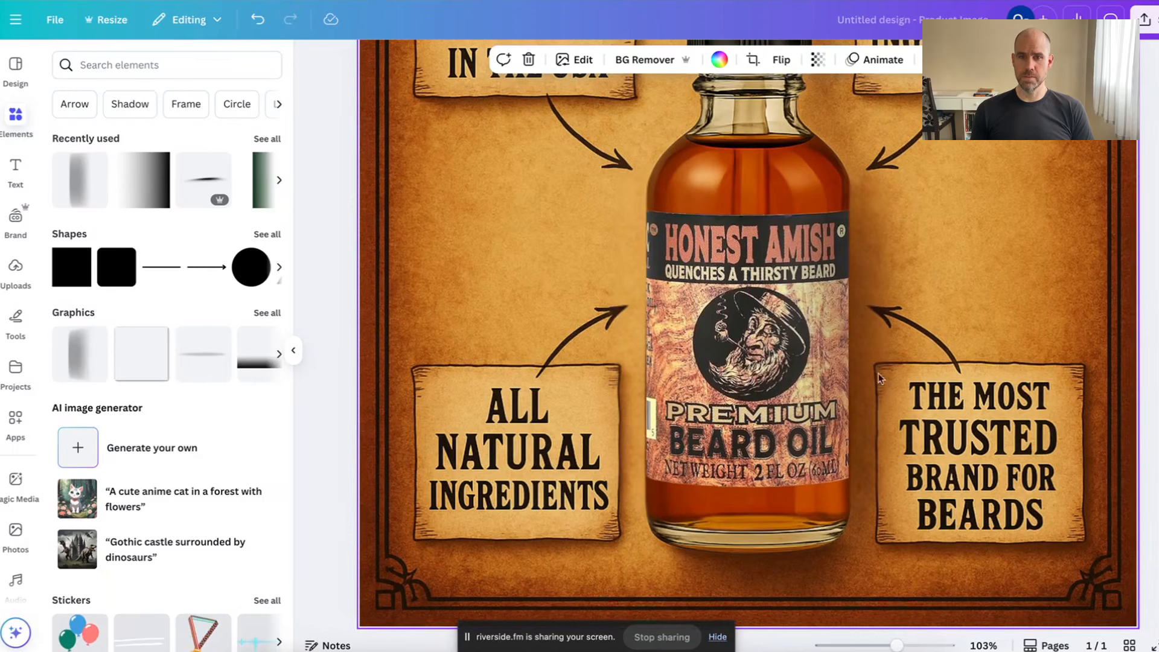
Compare the label with and without the shadow graphic by deleting it and restoring it
click(827, 364)
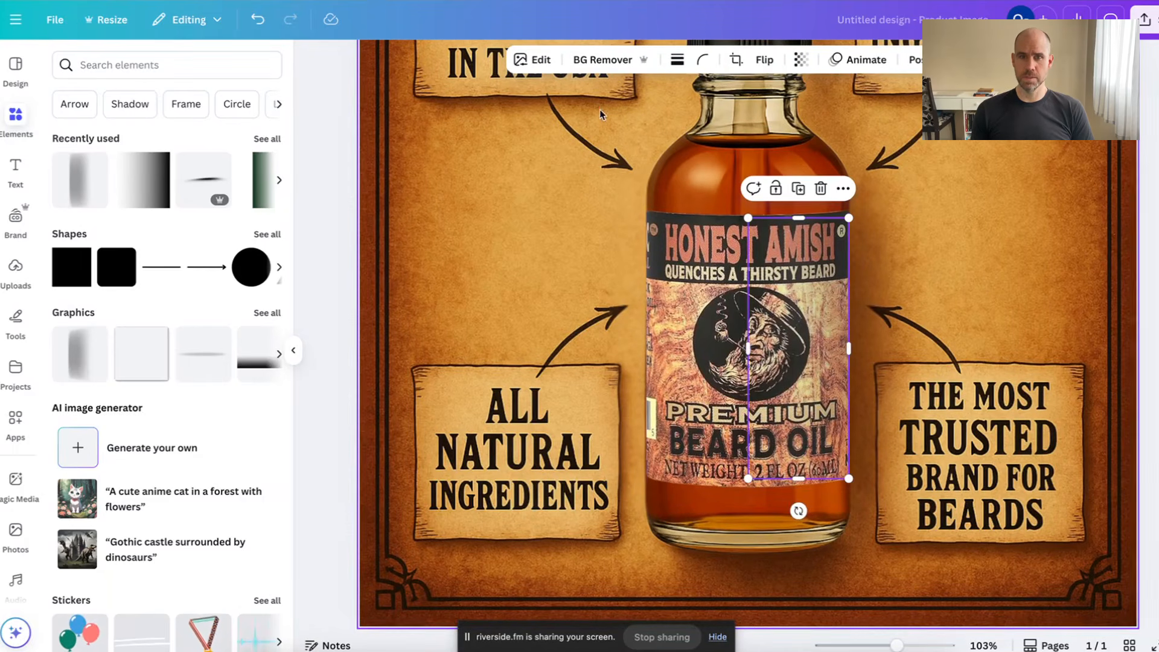
key(Delete)
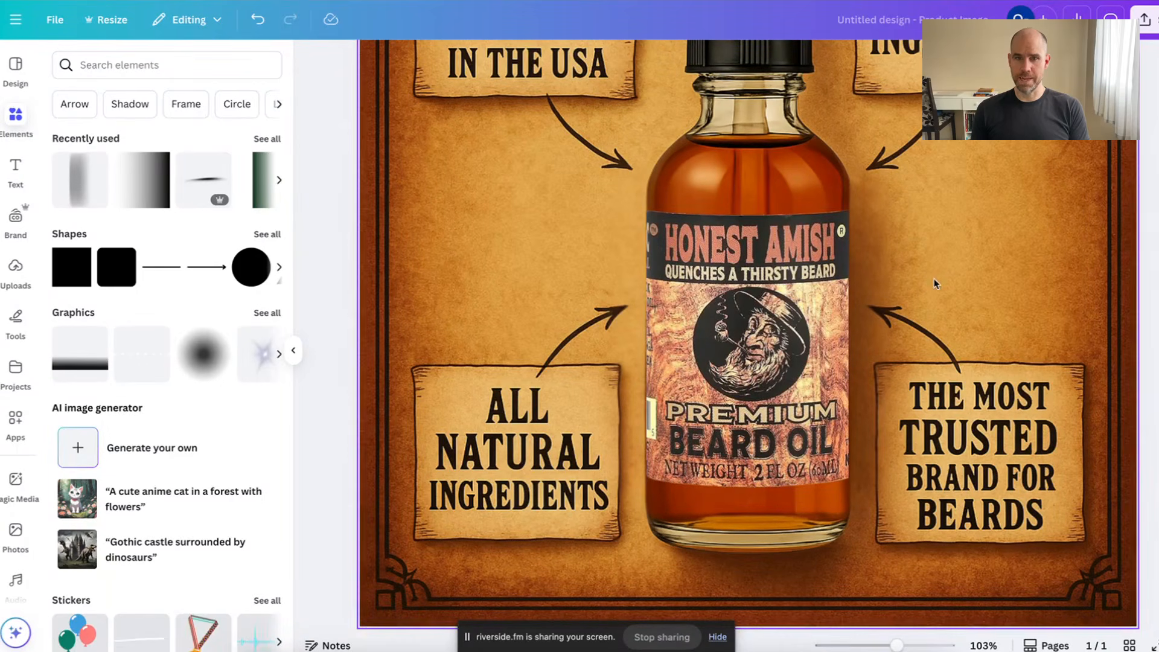
click(258, 22)
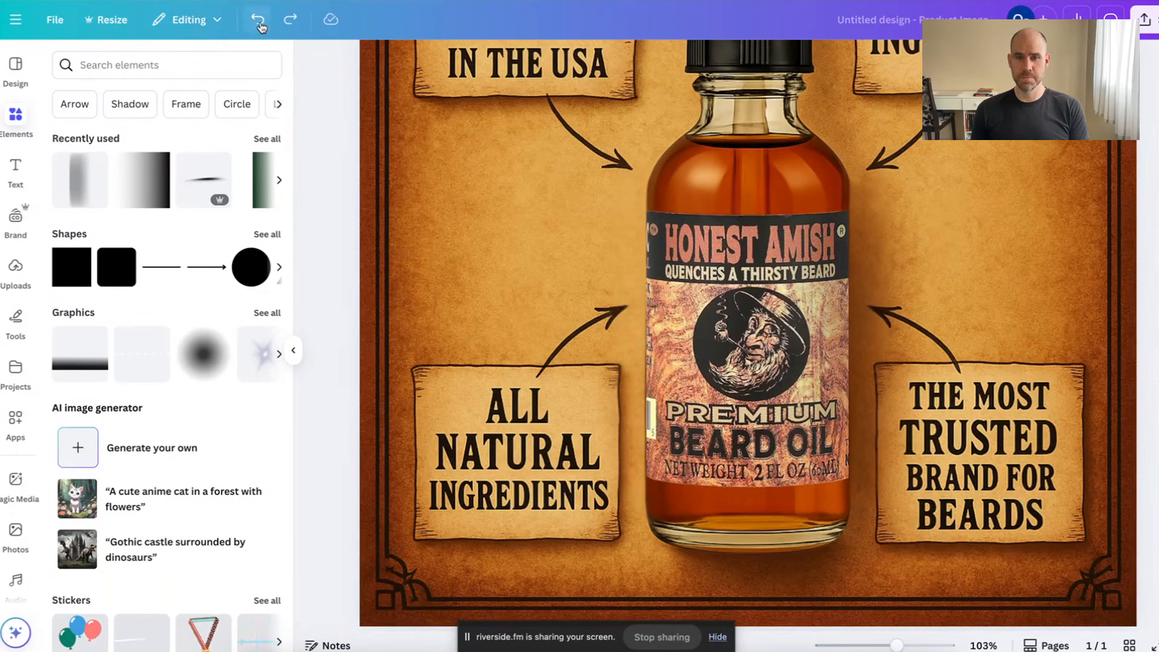
click(961, 247)
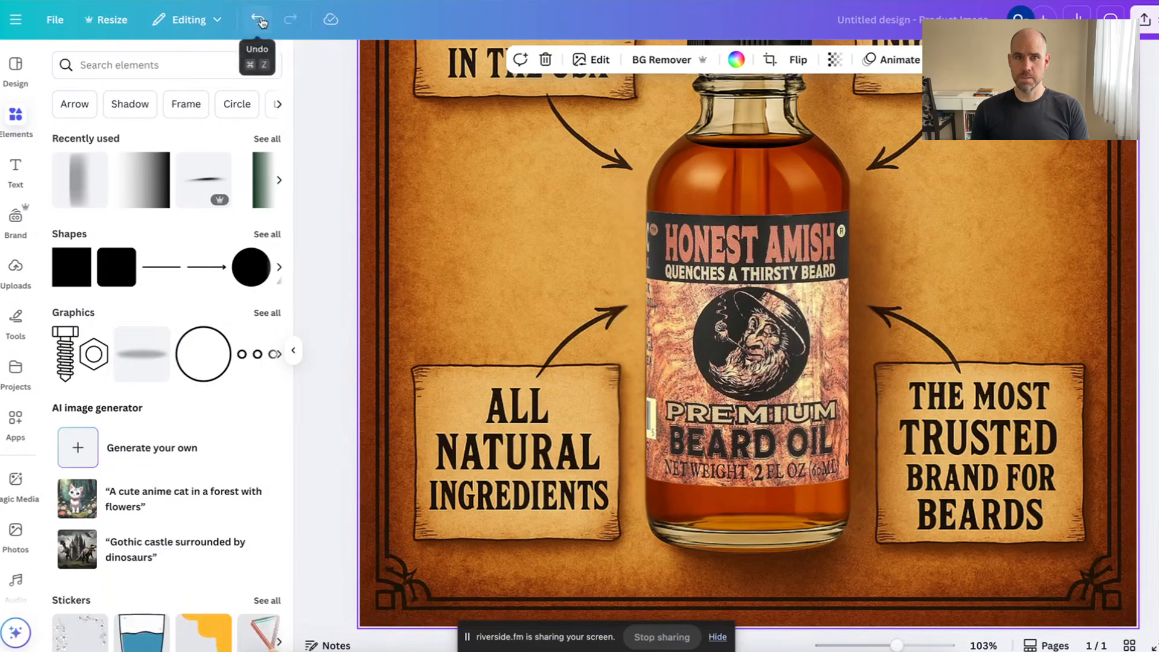
click(281, 21)
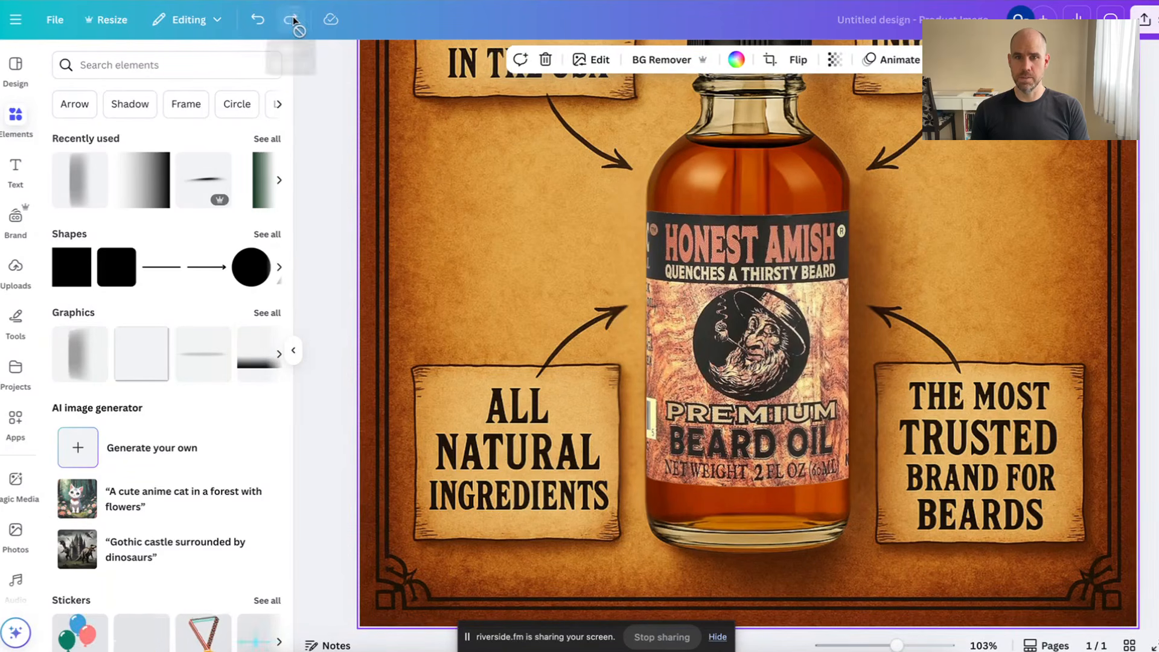
click(257, 22)
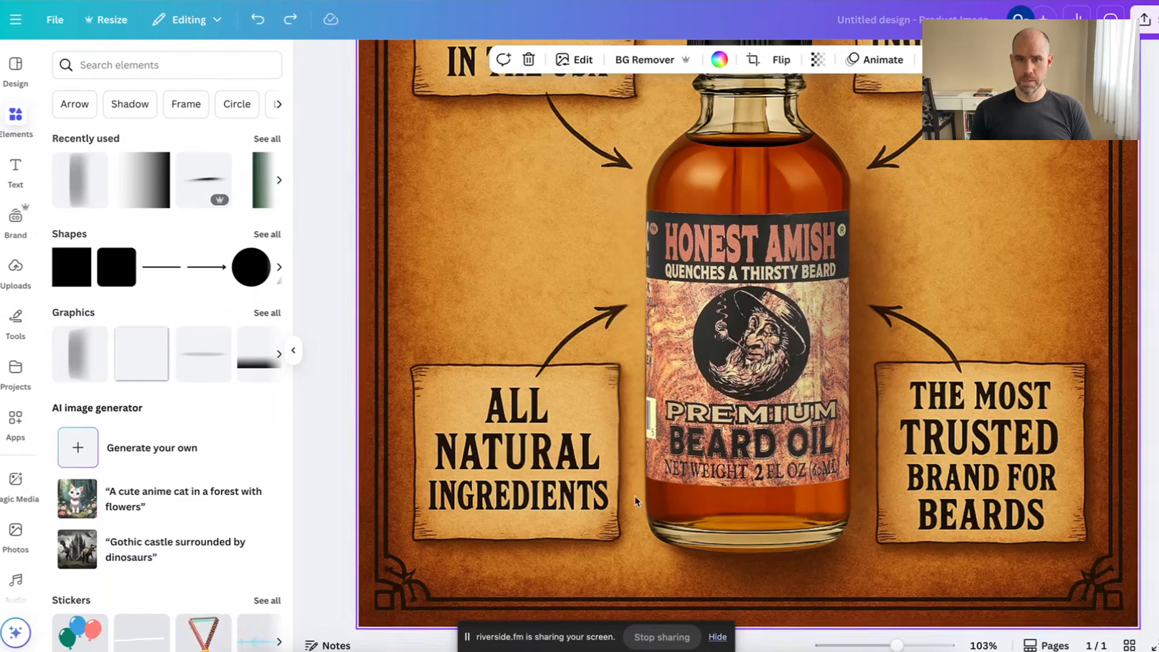
Examine the label's edges and right-side shading up close and on the whole bottle
scroll(635, 498, up, 2)
scroll(635, 495, up, 5)
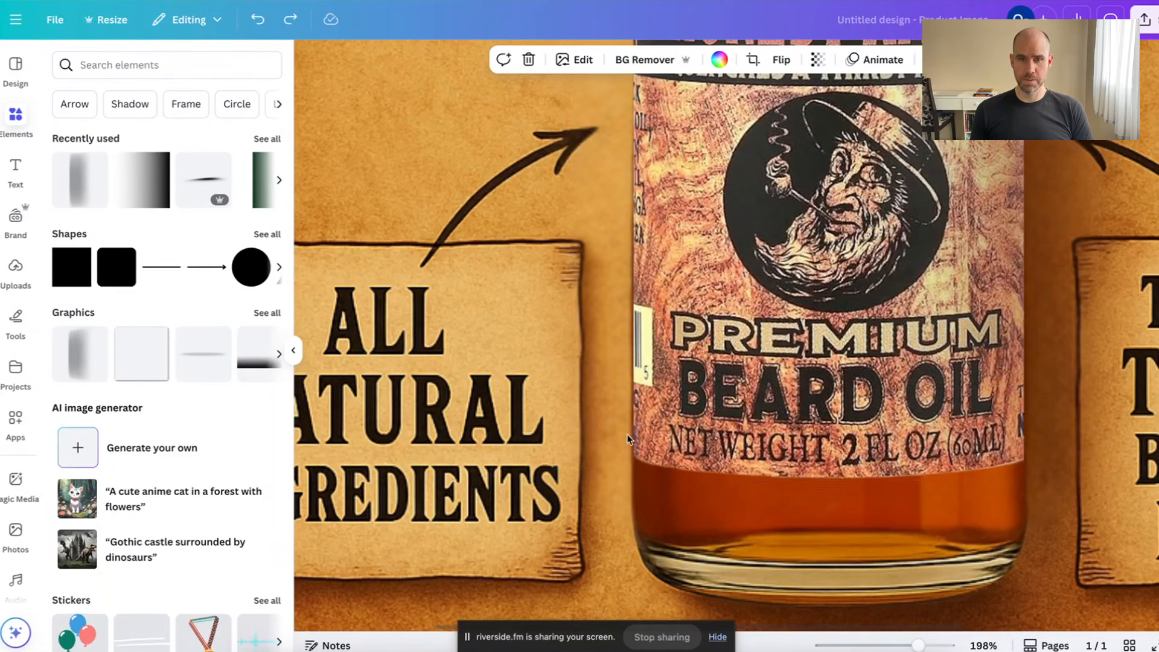
scroll(656, 287, up, 6)
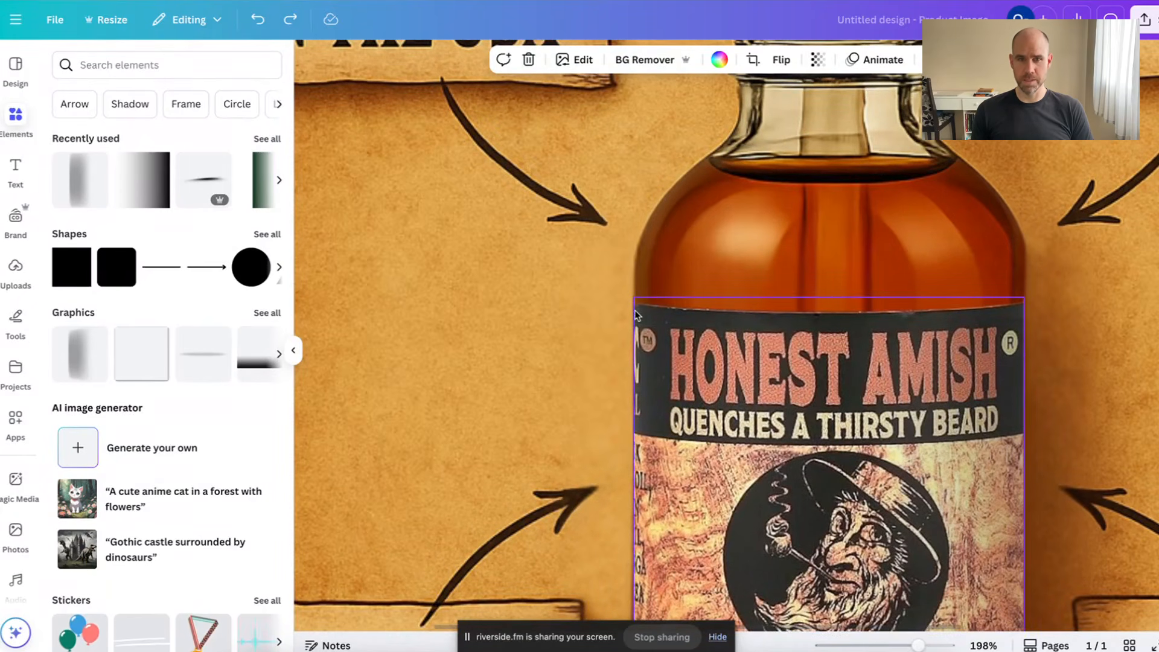
scroll(672, 448, down, 2)
scroll(672, 447, down, 3)
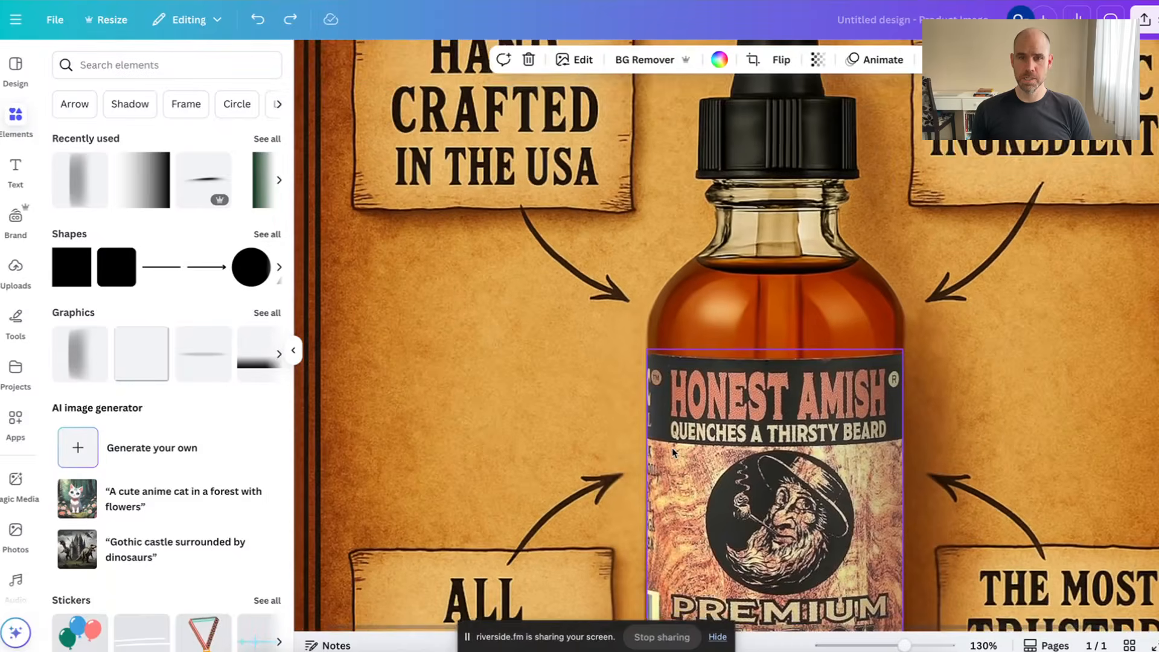
scroll(672, 447, down, 4)
scroll(673, 452, down, 1)
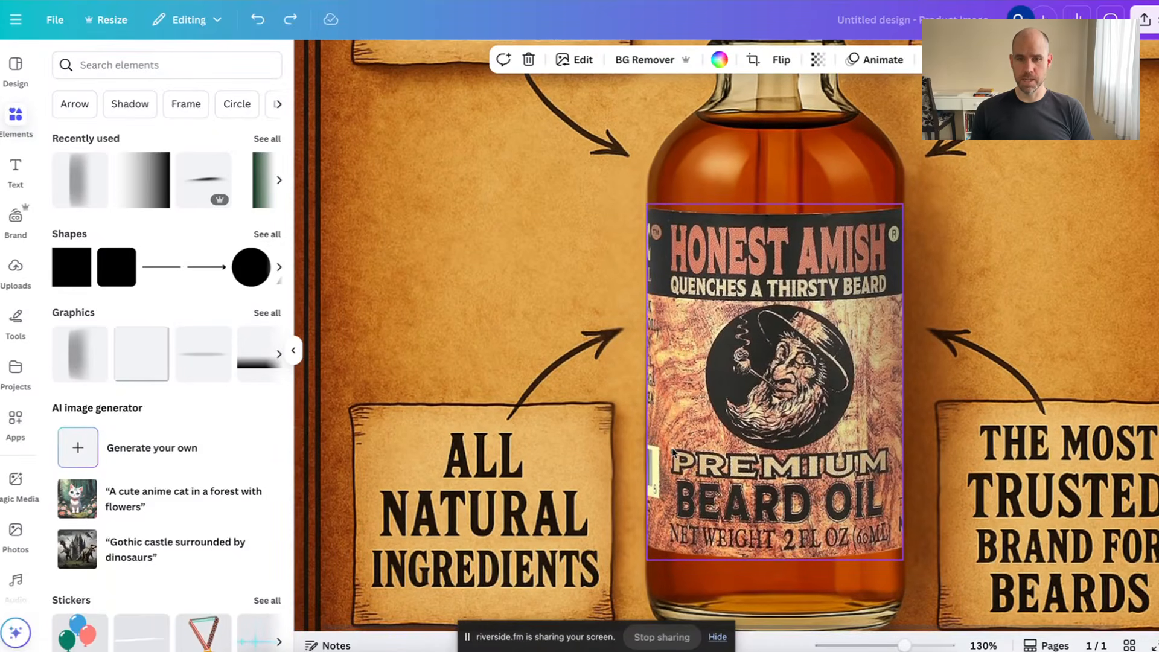
scroll(715, 495, up, 3)
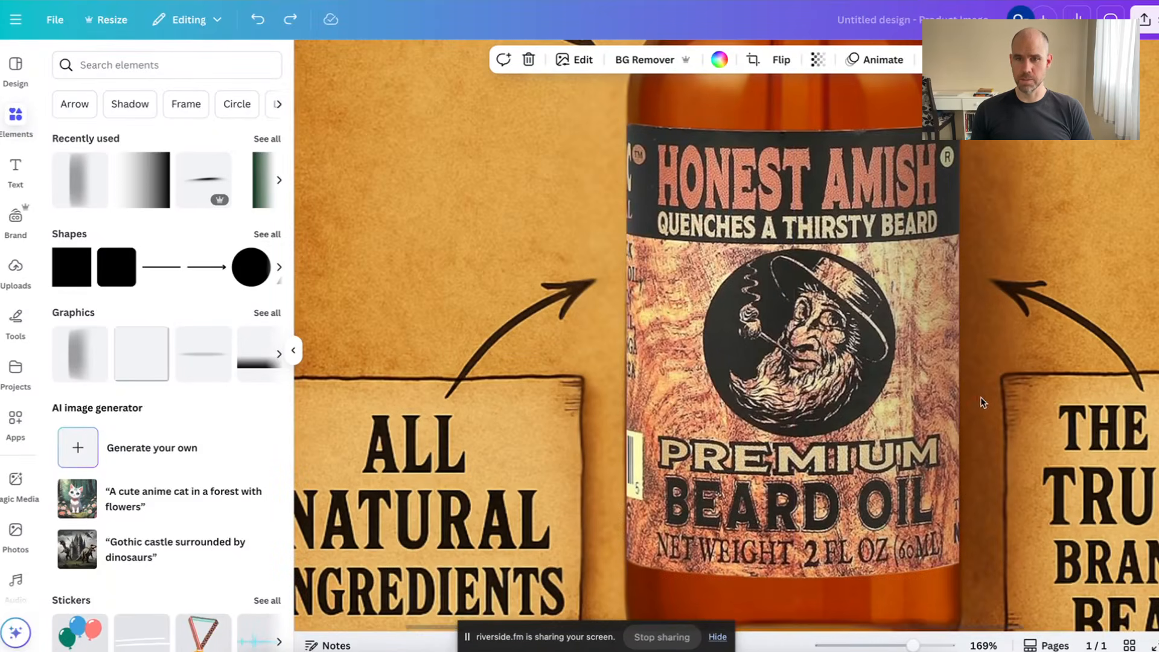
scroll(1016, 354, down, 3)
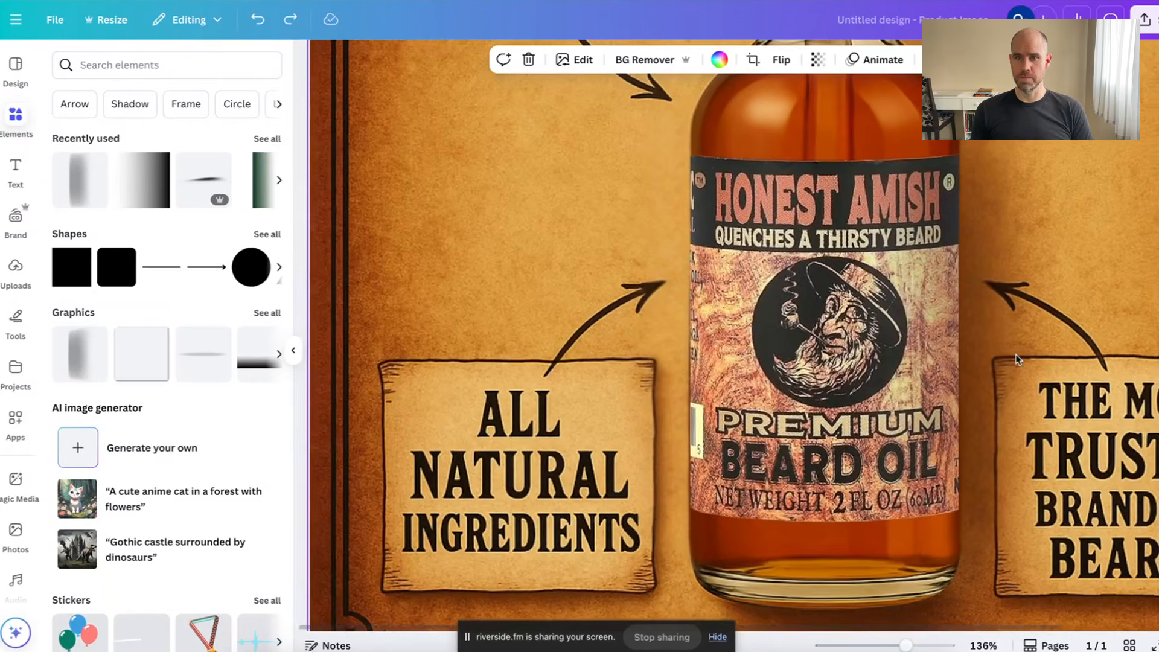
scroll(1015, 354, down, 2)
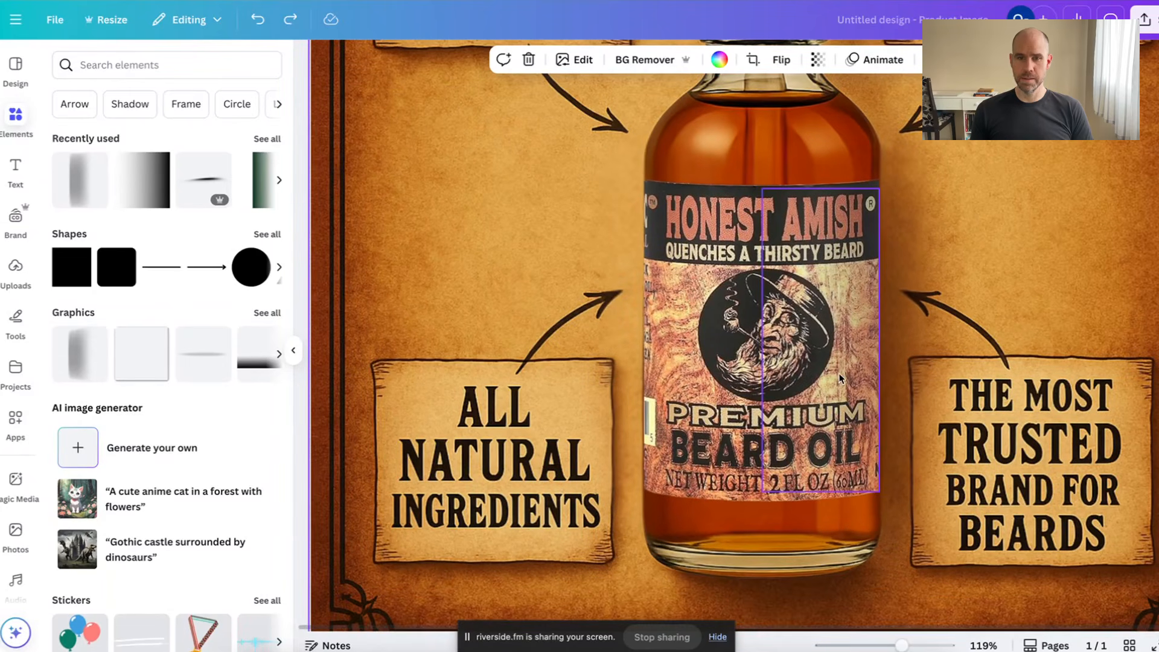
scroll(879, 484, up, 2)
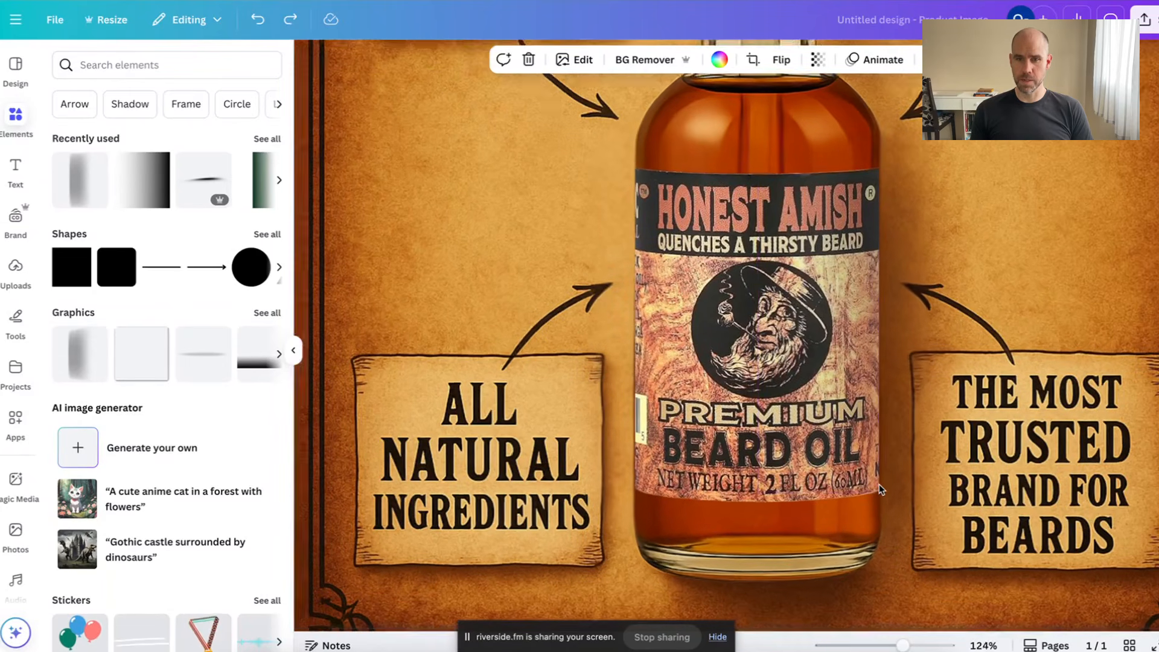
Add the recently used thin horizontal shadow graphic, reduce its width, and move it off the label beside the bottle
scroll(879, 484, up, 5)
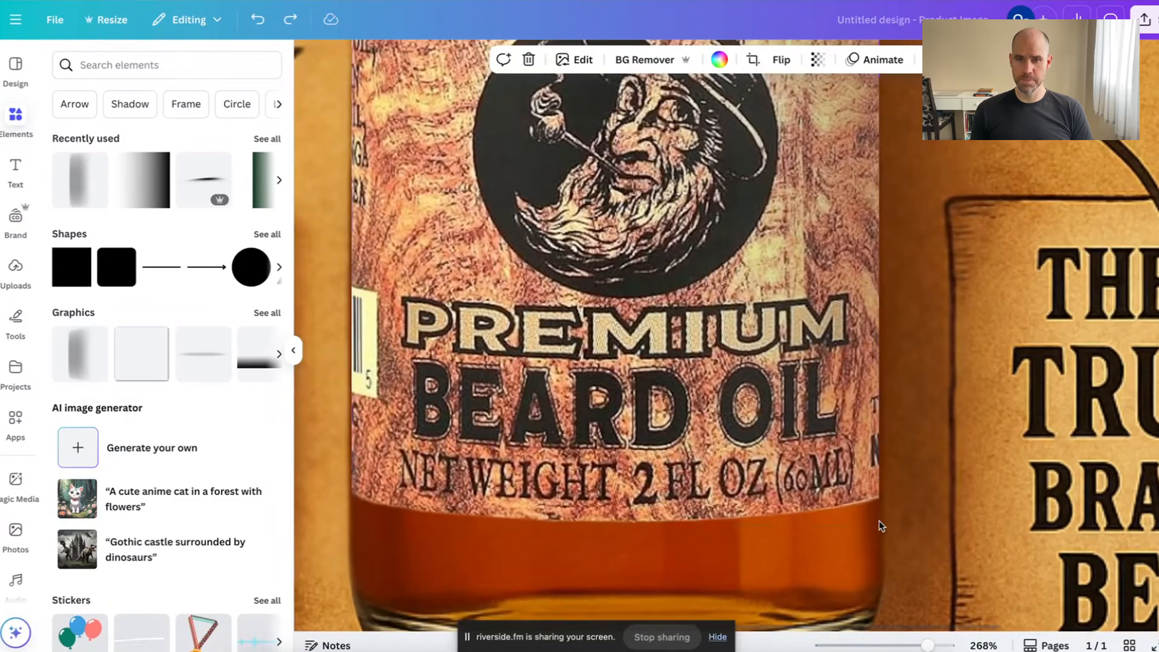
scroll(879, 521, up, 2)
click(837, 440)
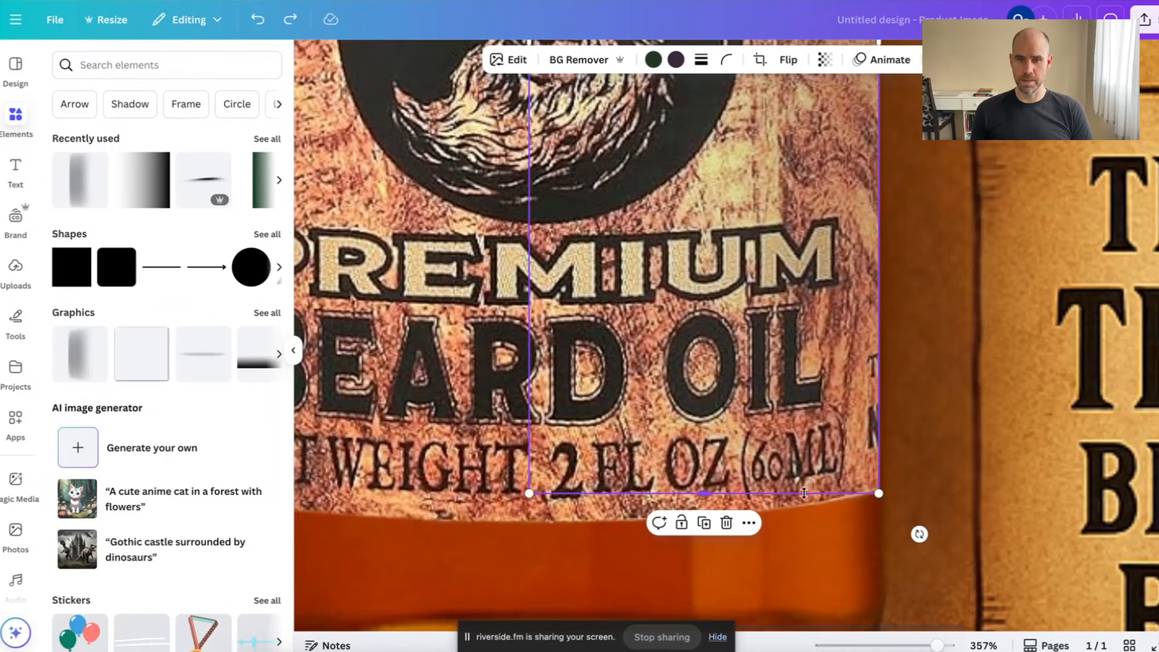
click(908, 475)
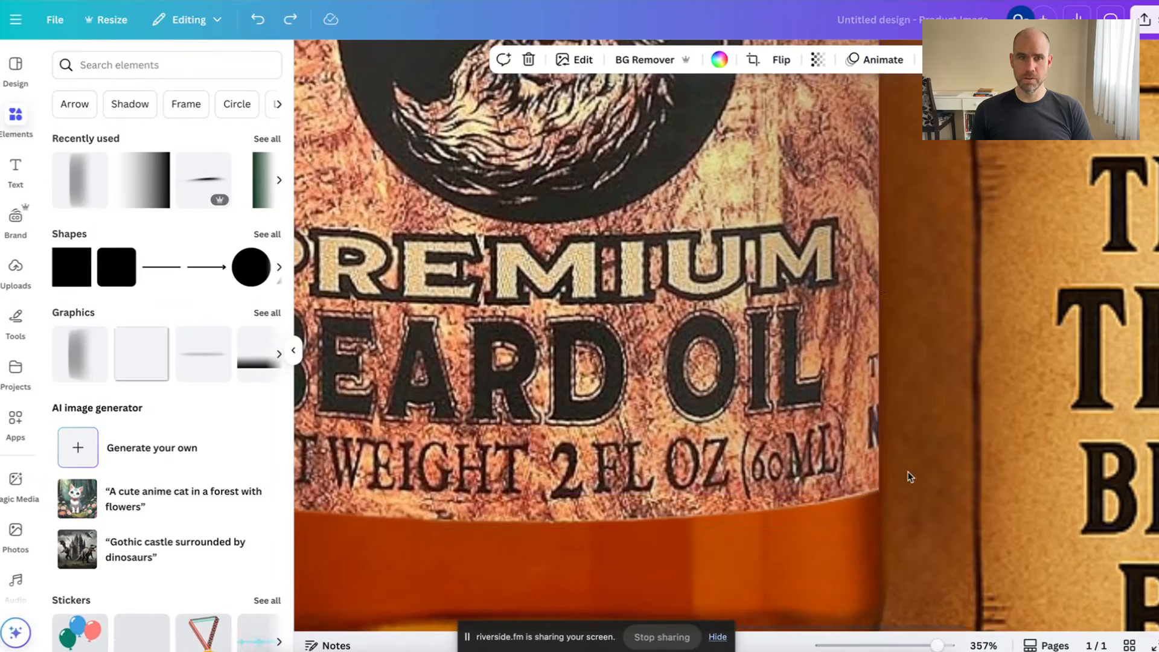
click(199, 181)
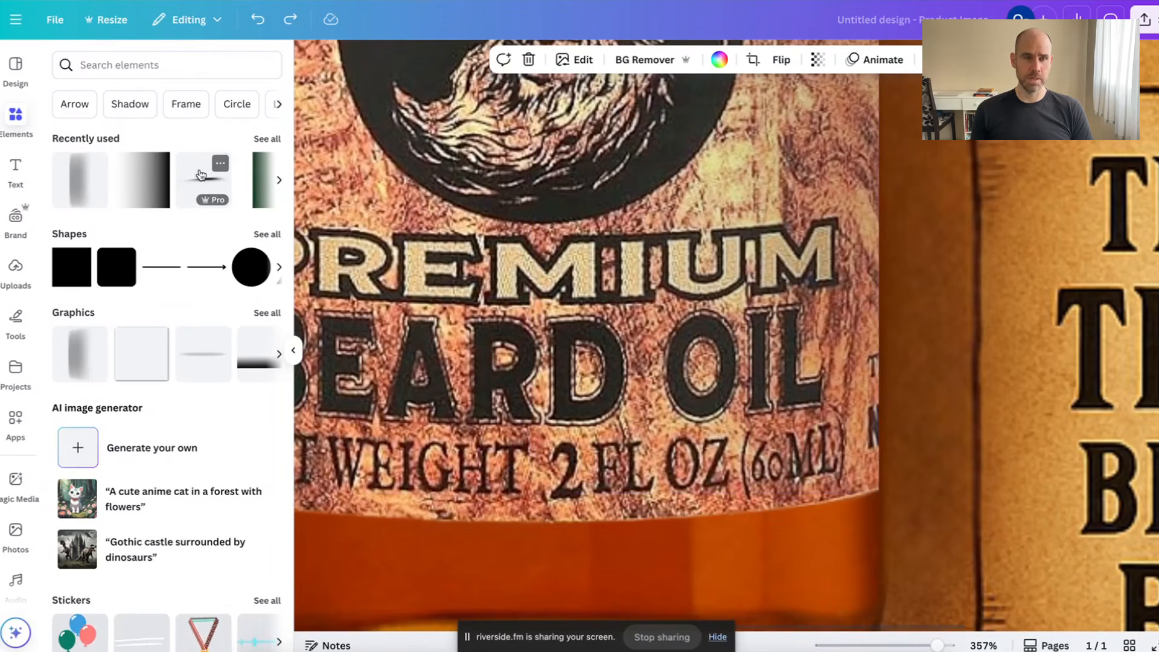
scroll(626, 401, down, 8)
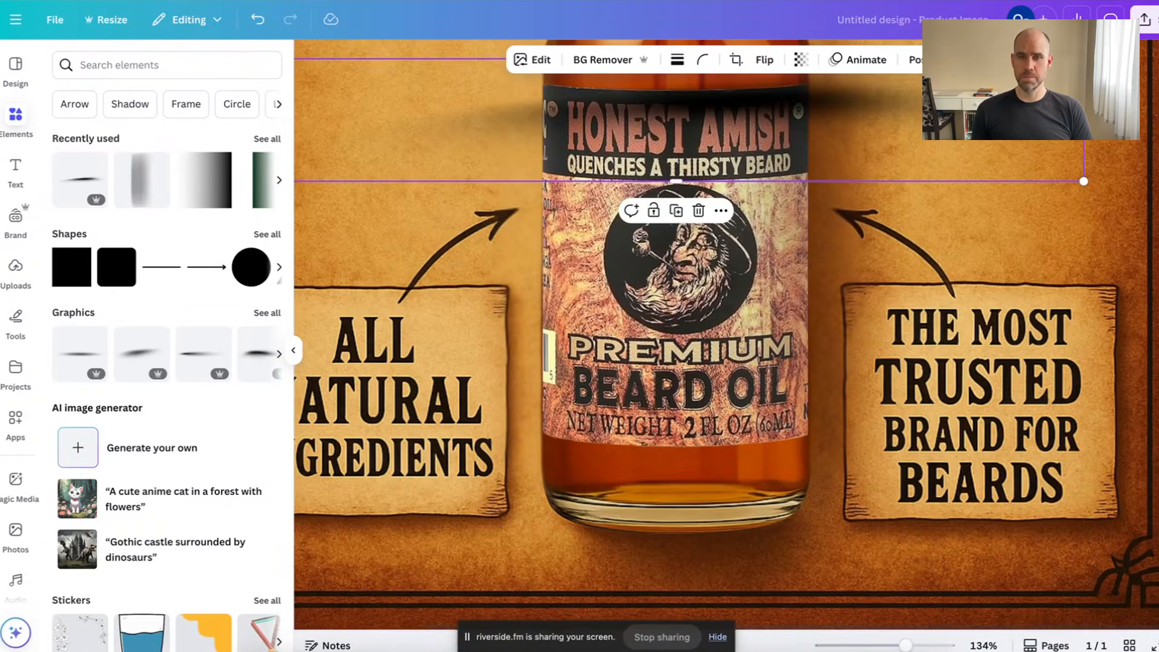
drag(742, 132, 742, 276)
mouse_move(676, 357)
mouse_down()
mouse_move(757, 330)
mouse_move(764, 204)
mouse_move(687, 178)
mouse_up()
drag(482, 263, 474, 263)
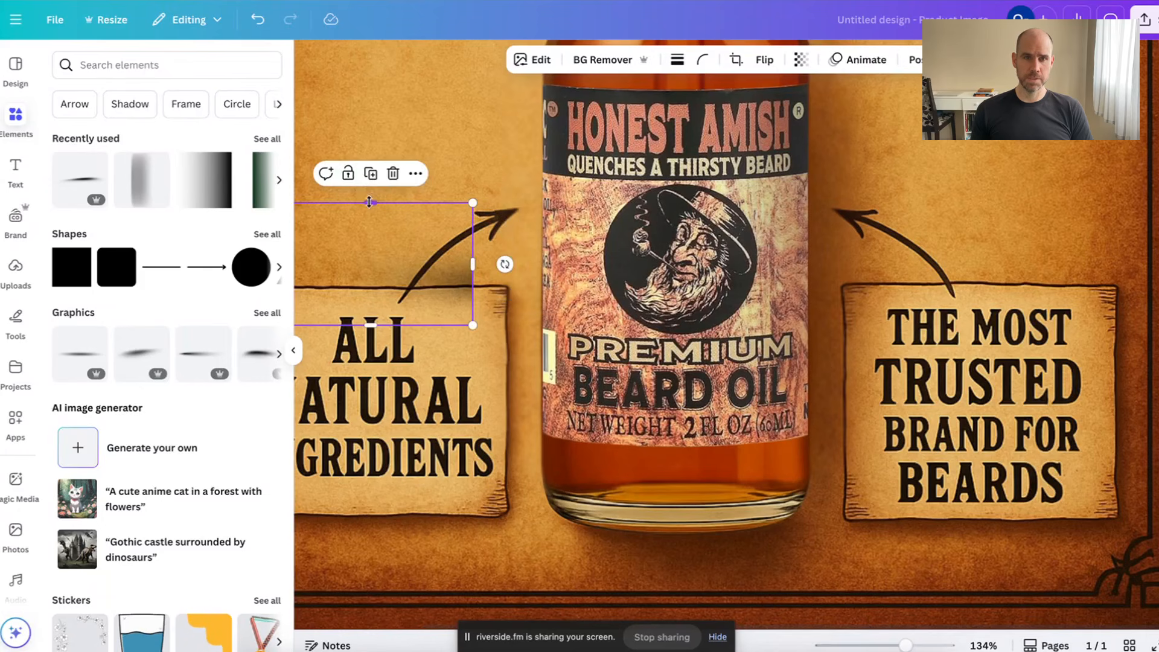
Shrink the horizontal shadow graphic and place it on the amber liquid just below the label's lower-right corner
drag(369, 202, 356, 270)
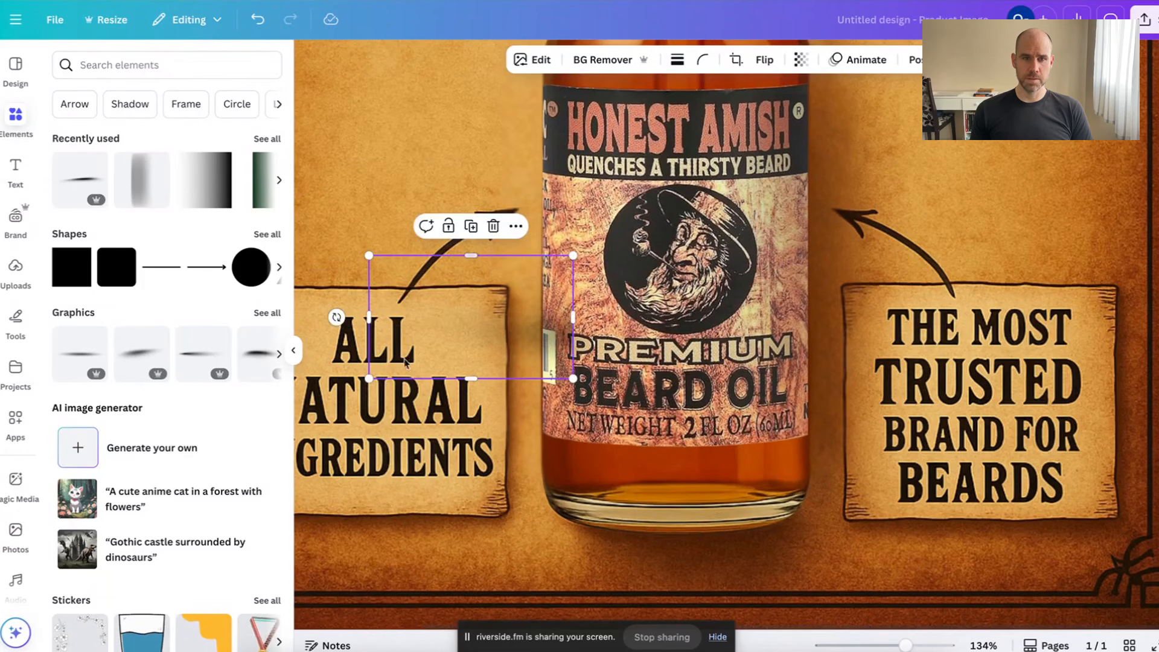
drag(375, 375, 392, 366)
drag(520, 275, 517, 293)
scroll(769, 461, up, 5)
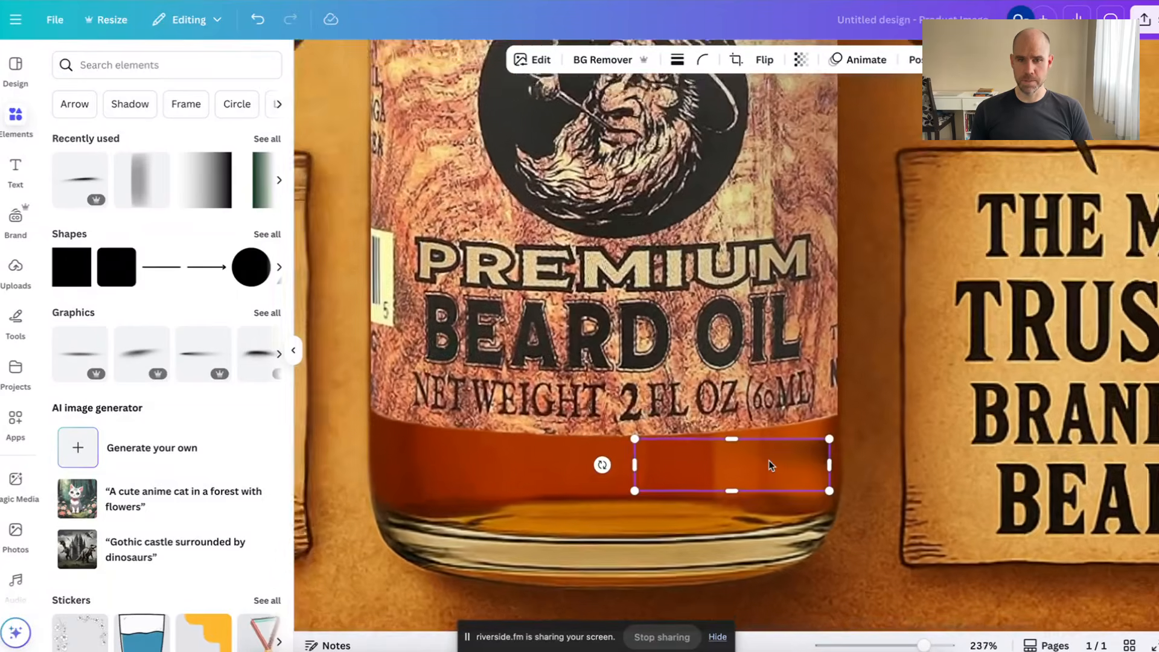
scroll(769, 460, up, 5)
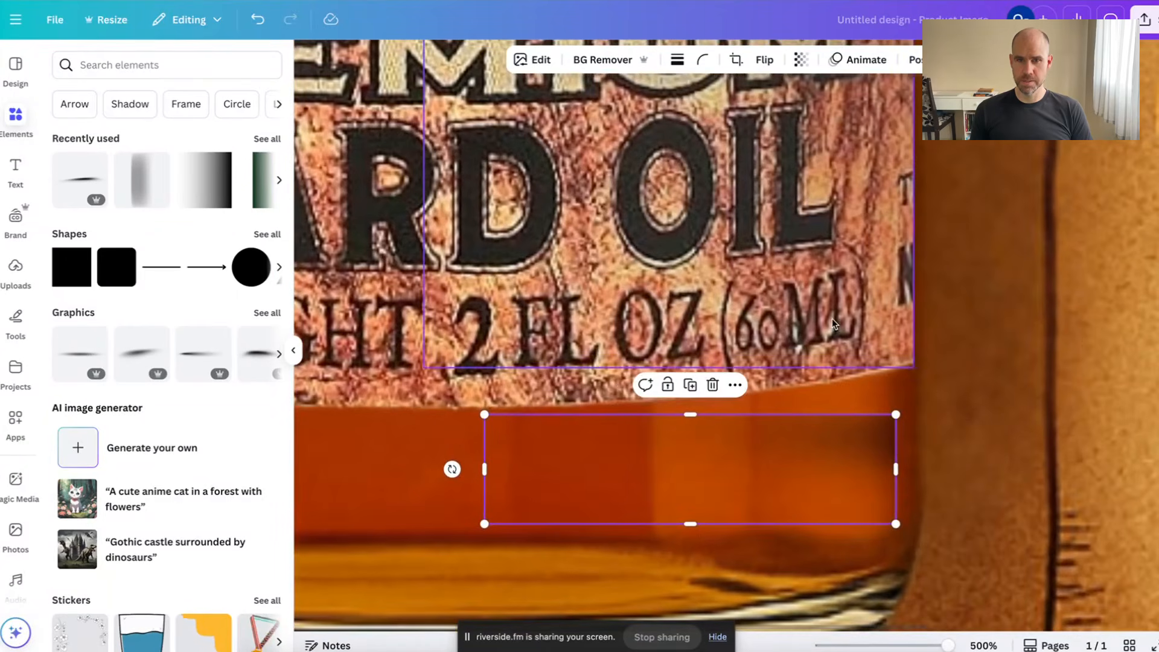
Flatten the horizontal shadow graphic into a thin strip and position it across the label's lower-right edge
click(832, 317)
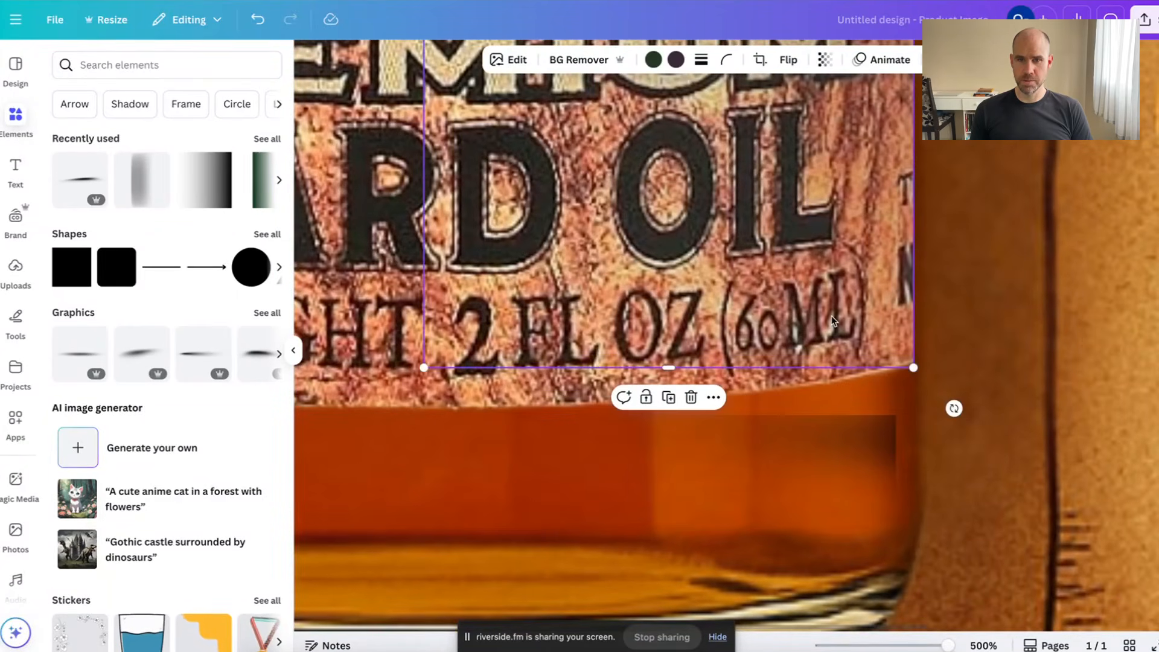
click(776, 443)
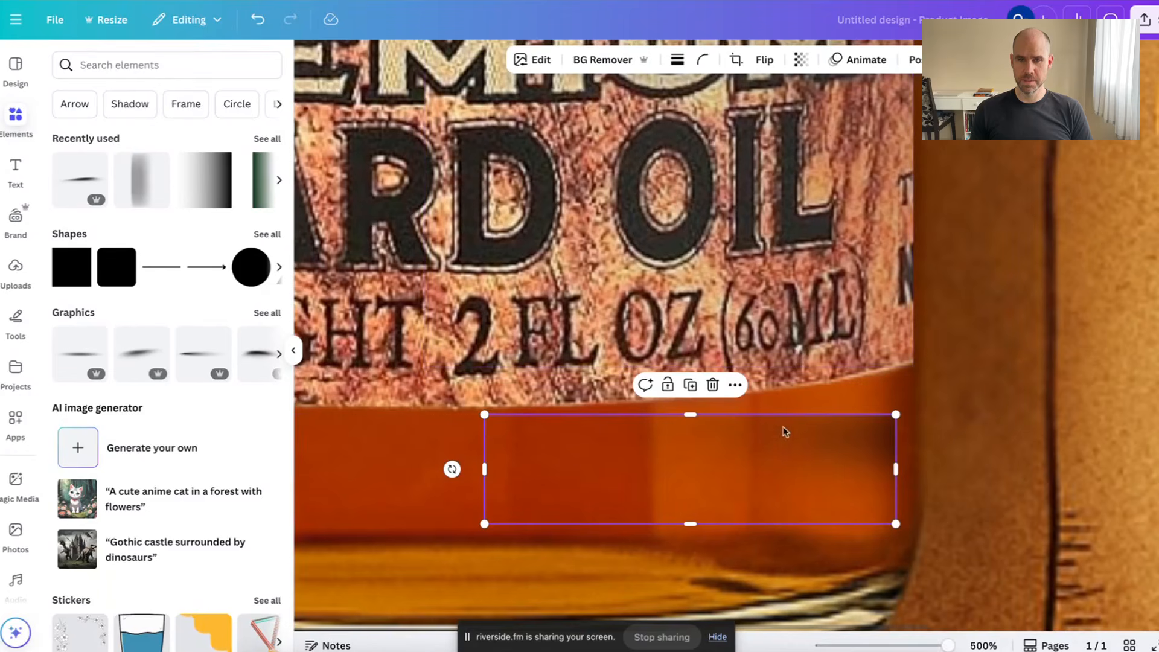
drag(692, 411, 691, 435)
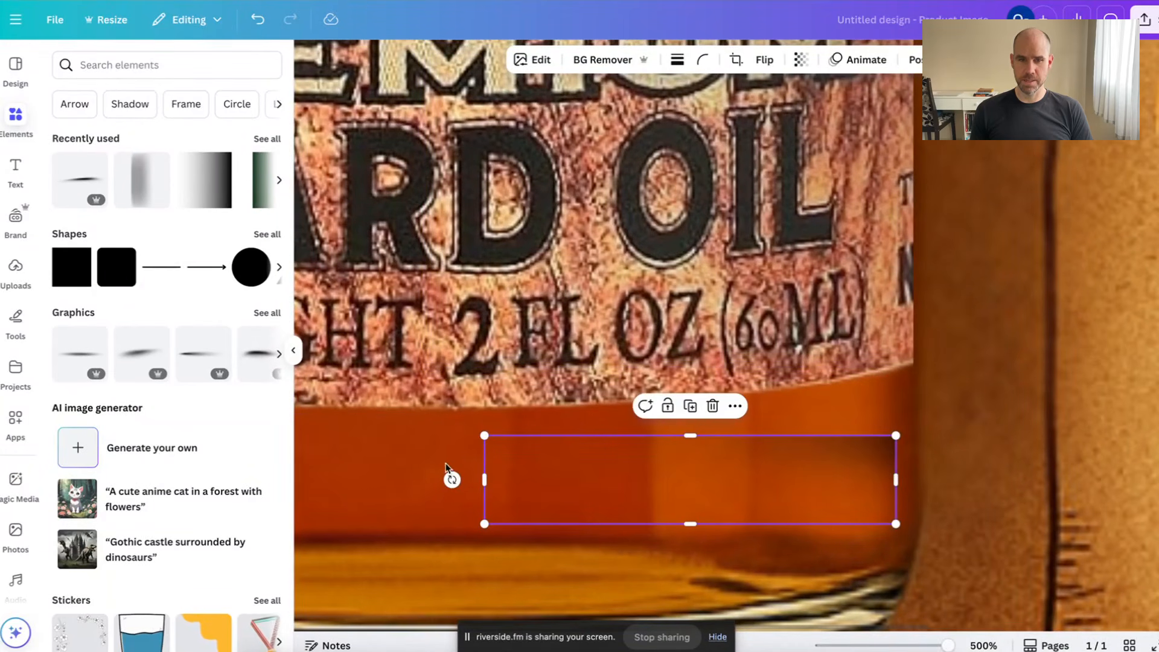
drag(452, 479, 452, 480)
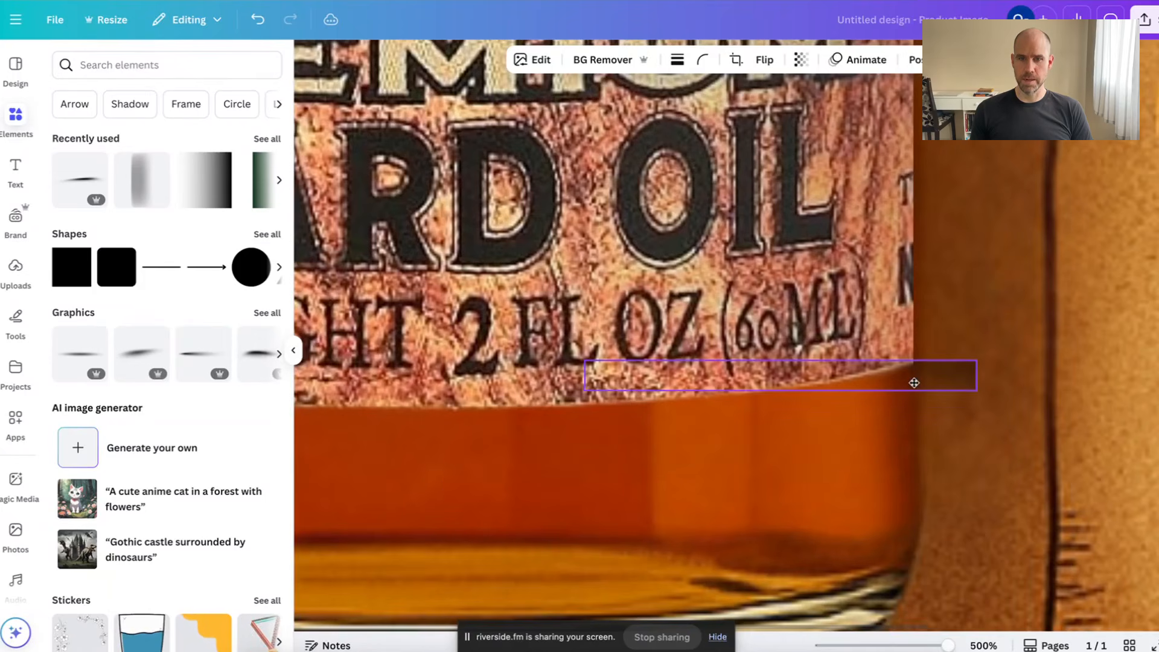
mouse_move(913, 384)
mouse_down()
mouse_move(923, 381)
mouse_move(889, 375)
mouse_move(926, 379)
mouse_up()
click(970, 364)
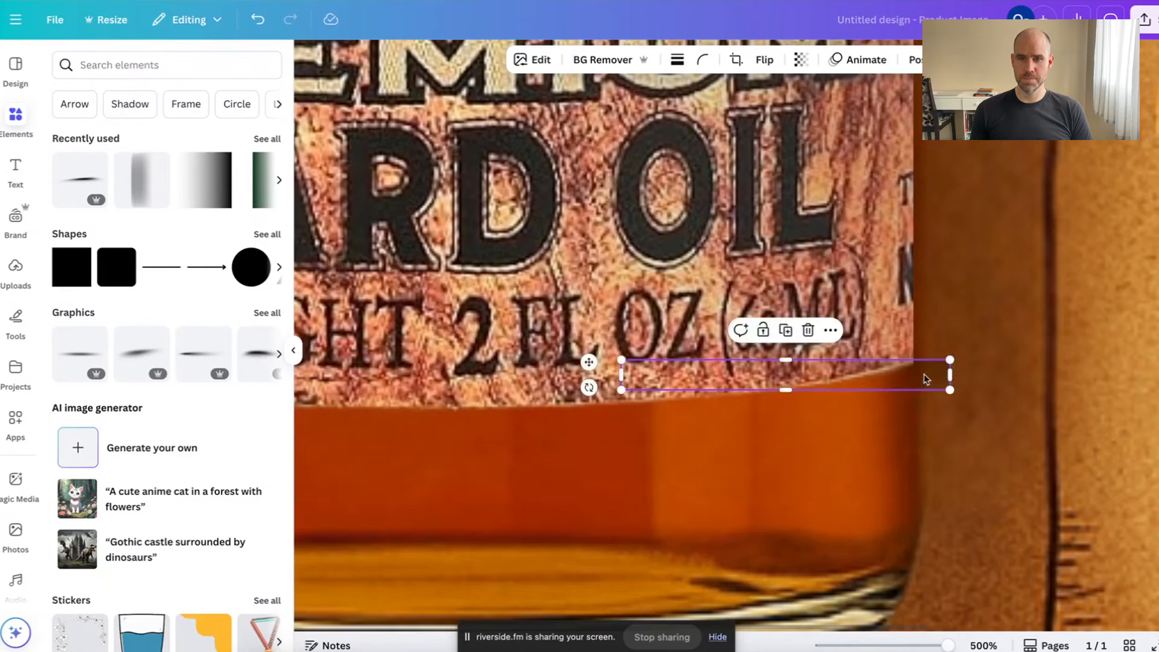
click(964, 387)
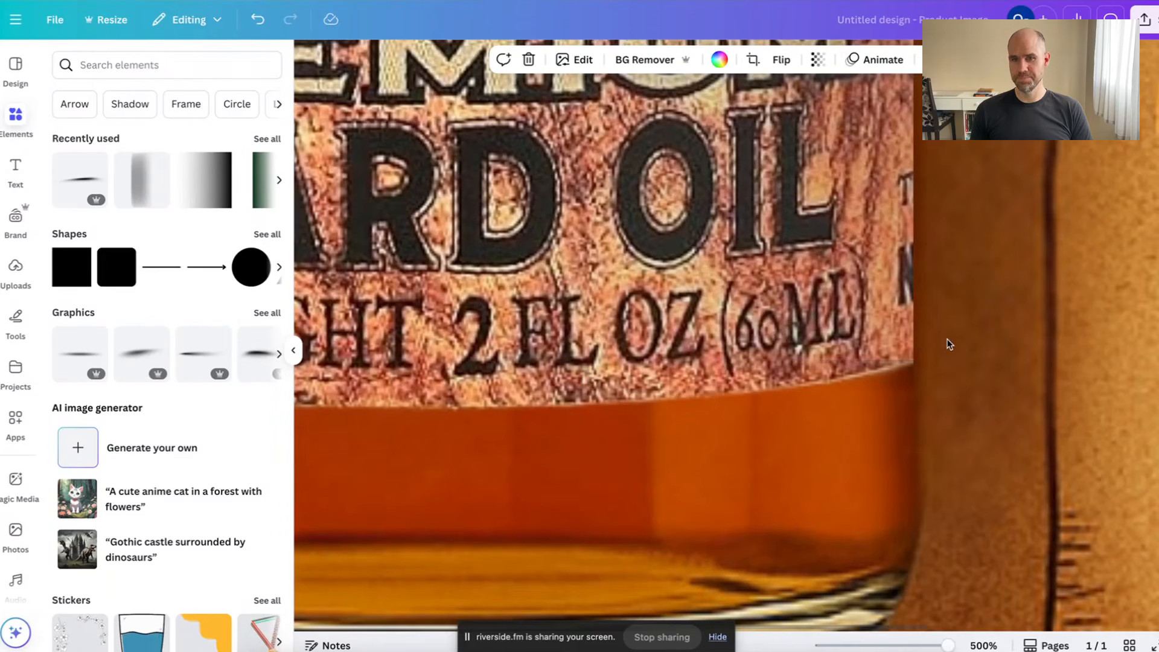
Apply the Chroma filter to the product label image
scroll(947, 339, down, 5)
scroll(948, 338, down, 4)
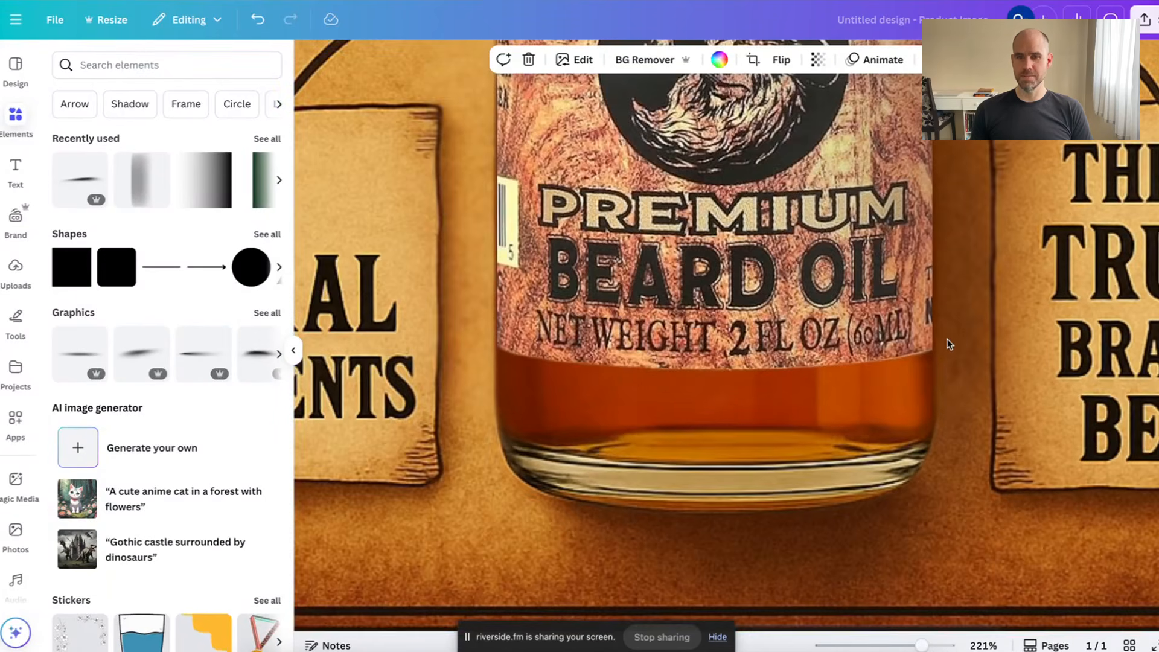
scroll(947, 339, down, 5)
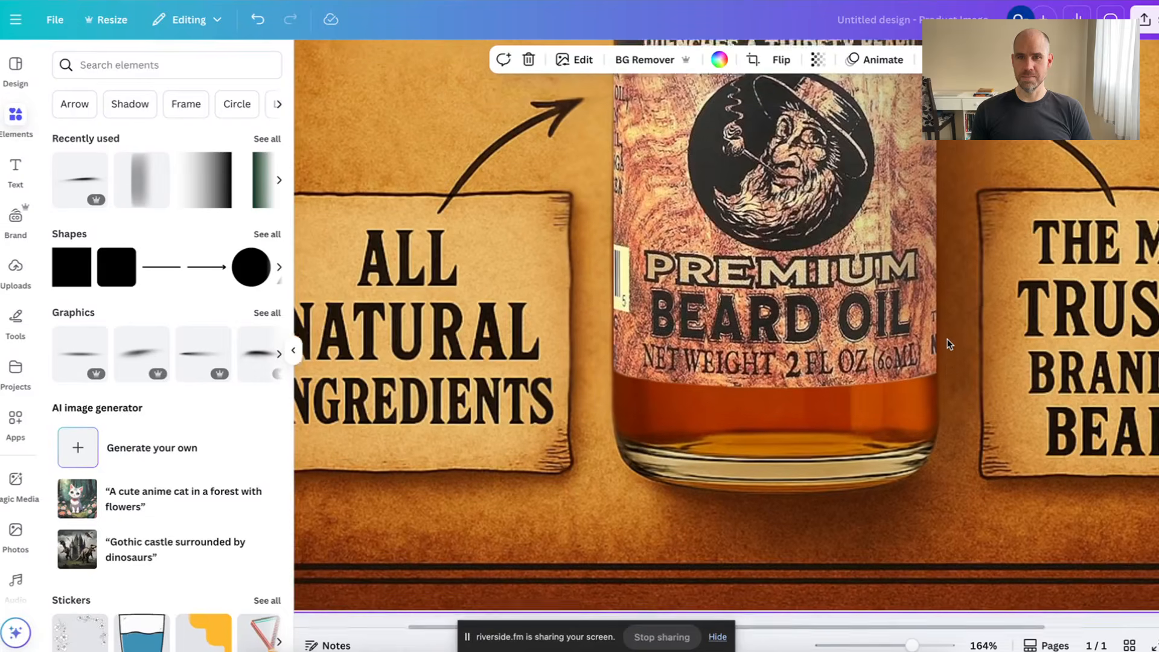
scroll(886, 302, down, 1)
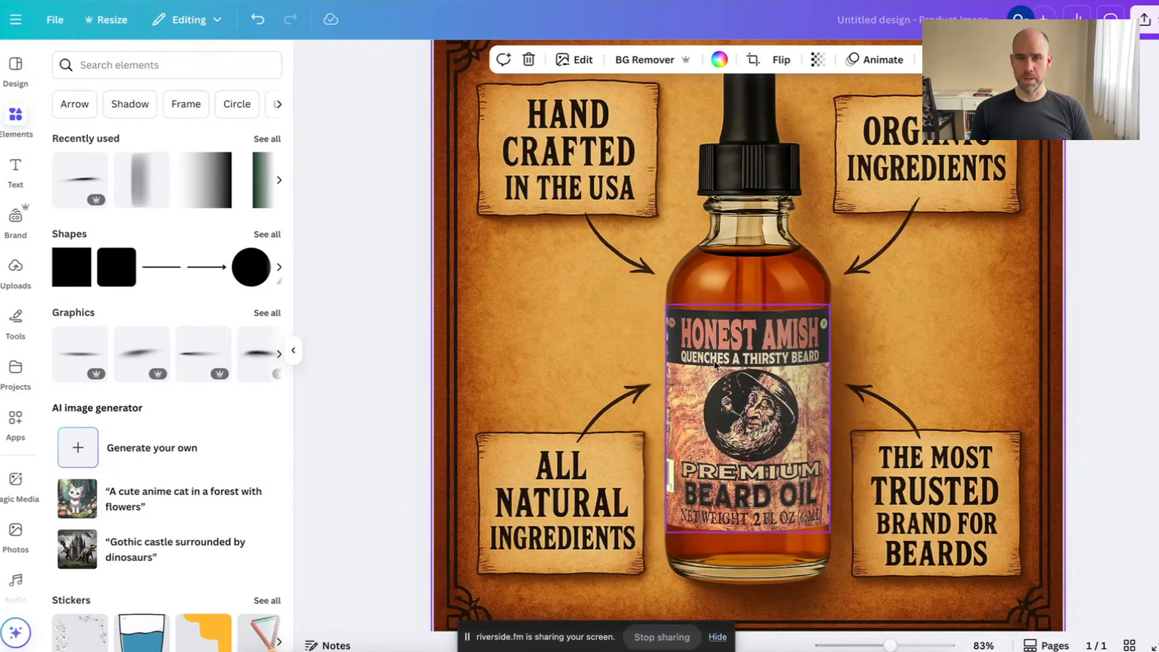
click(711, 359)
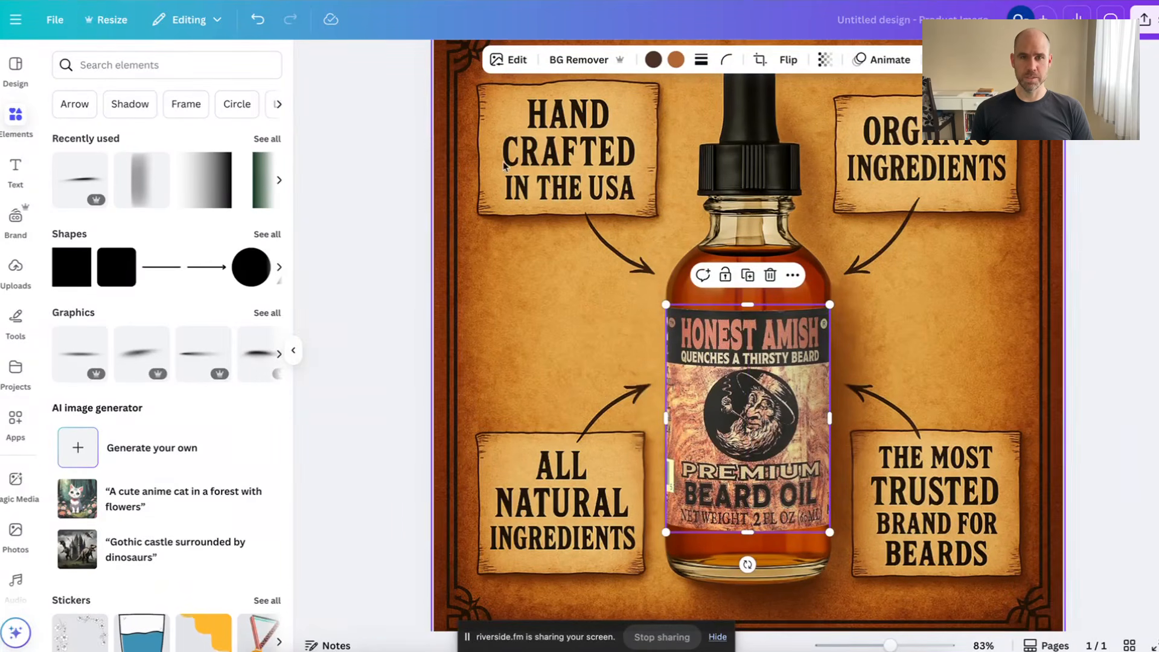
click(513, 60)
scroll(126, 368, right, 10)
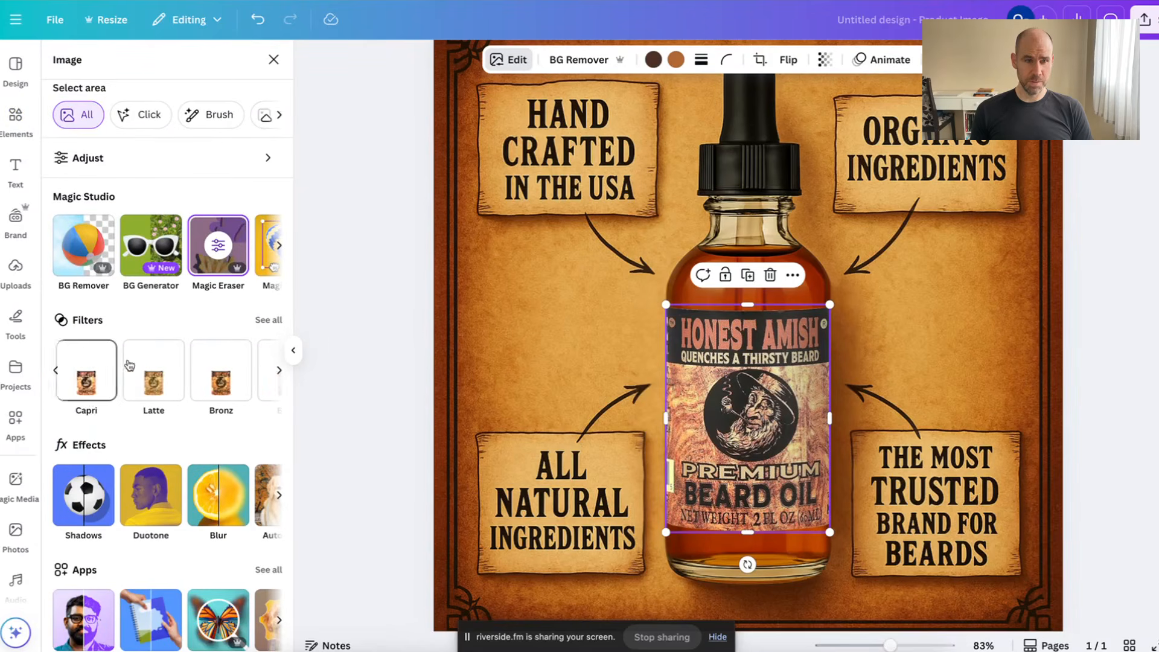
scroll(129, 365, right, 10)
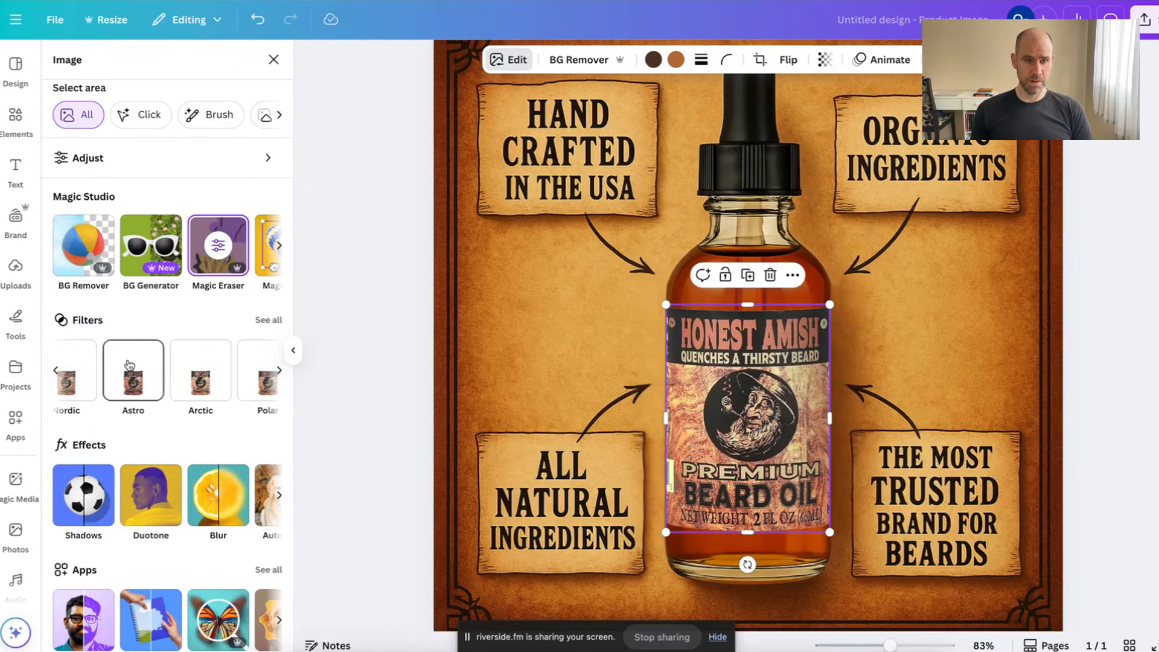
scroll(129, 364, right, 6)
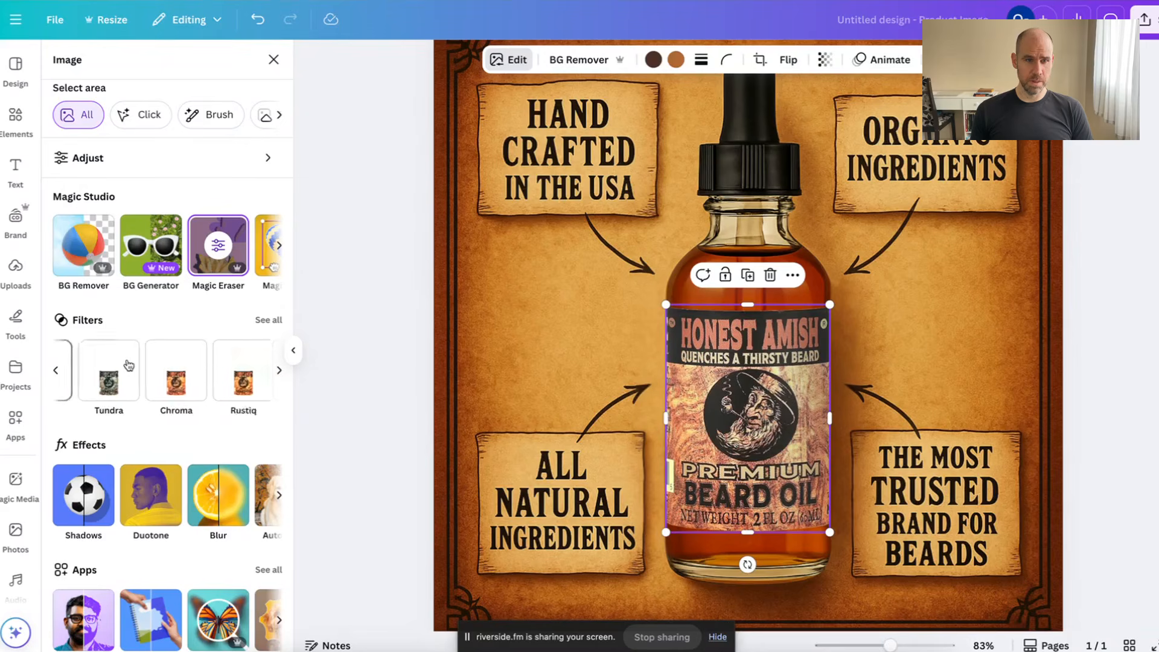
click(193, 377)
click(931, 379)
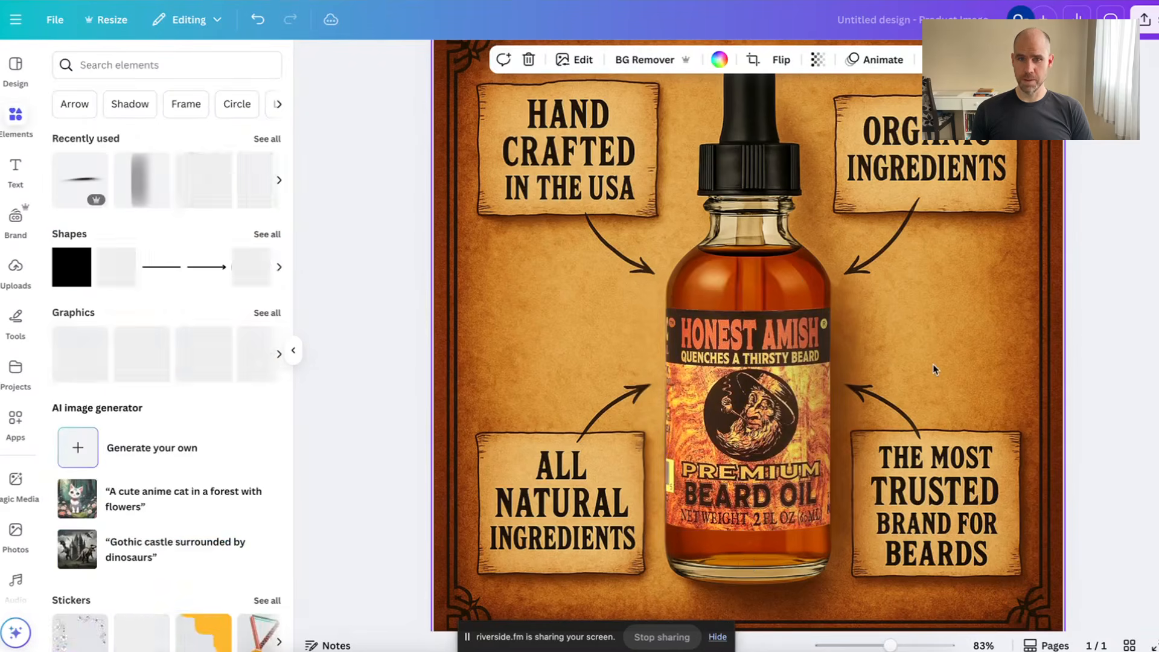
Examine the recoloured label on the full infographic and inspect its lower-right edge up close
scroll(1081, 286, up, 5)
scroll(1081, 290, down, 6)
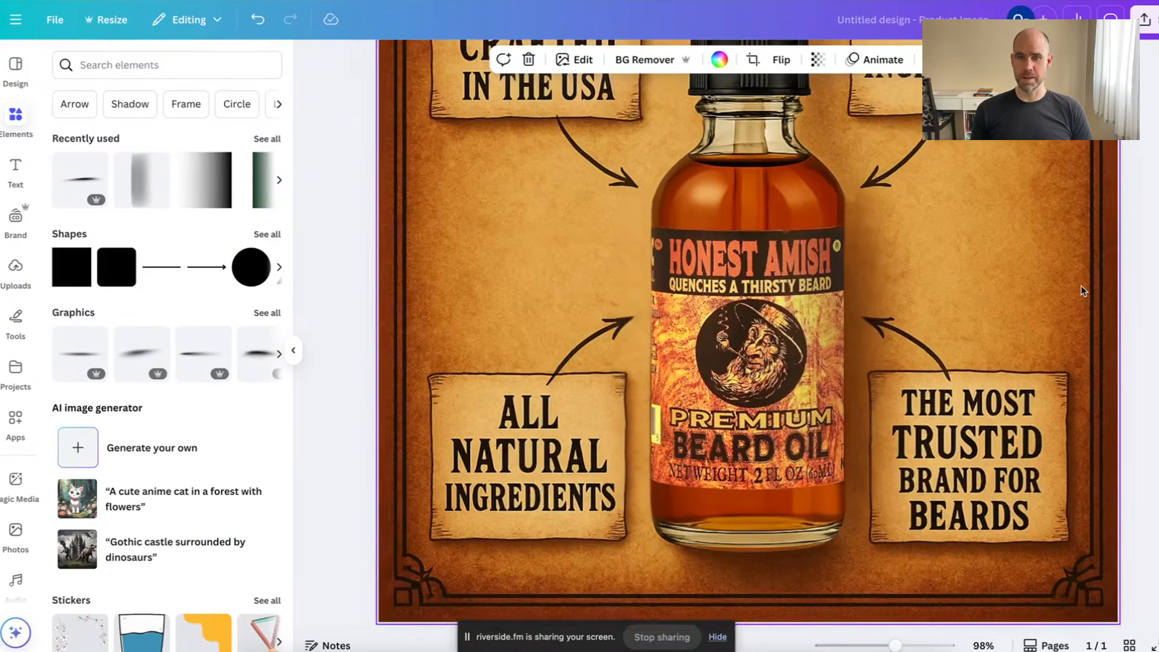
scroll(1081, 290, down, 2)
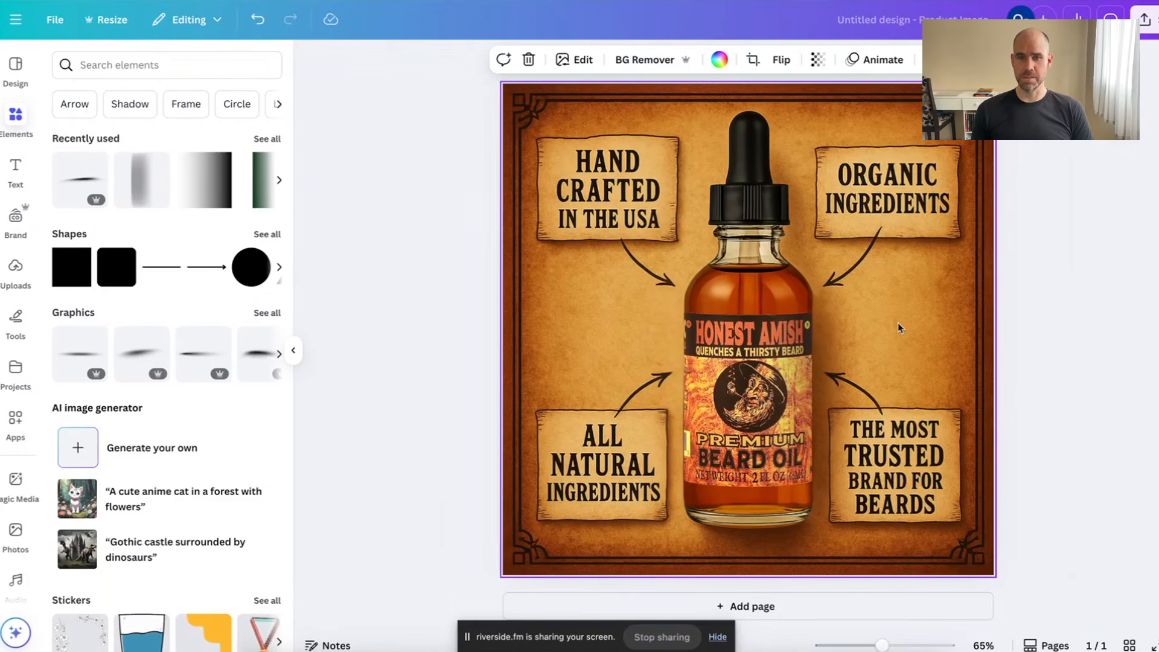
scroll(818, 517, up, 2)
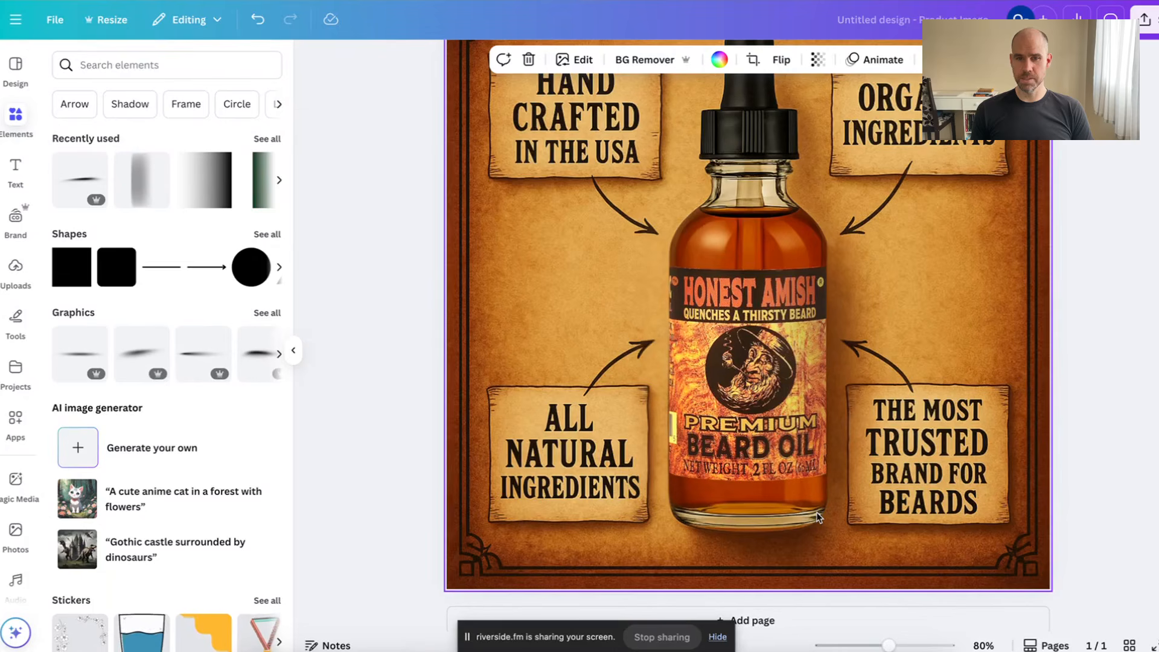
scroll(838, 476, up, 1)
scroll(838, 476, down, 2)
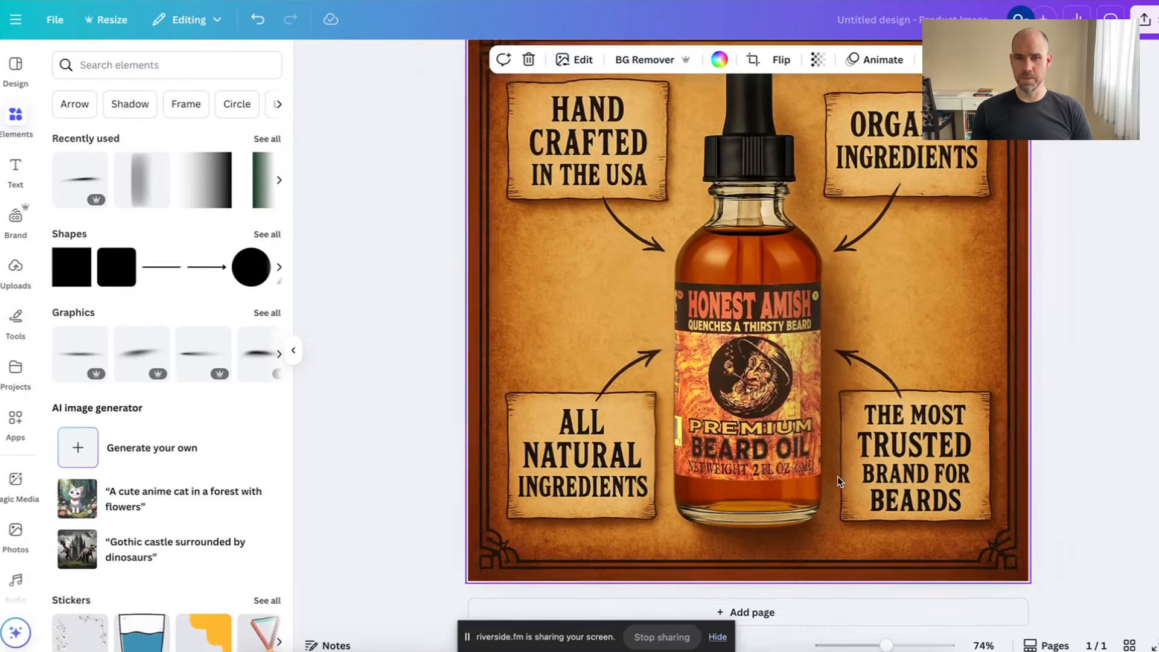
scroll(838, 476, up, 5)
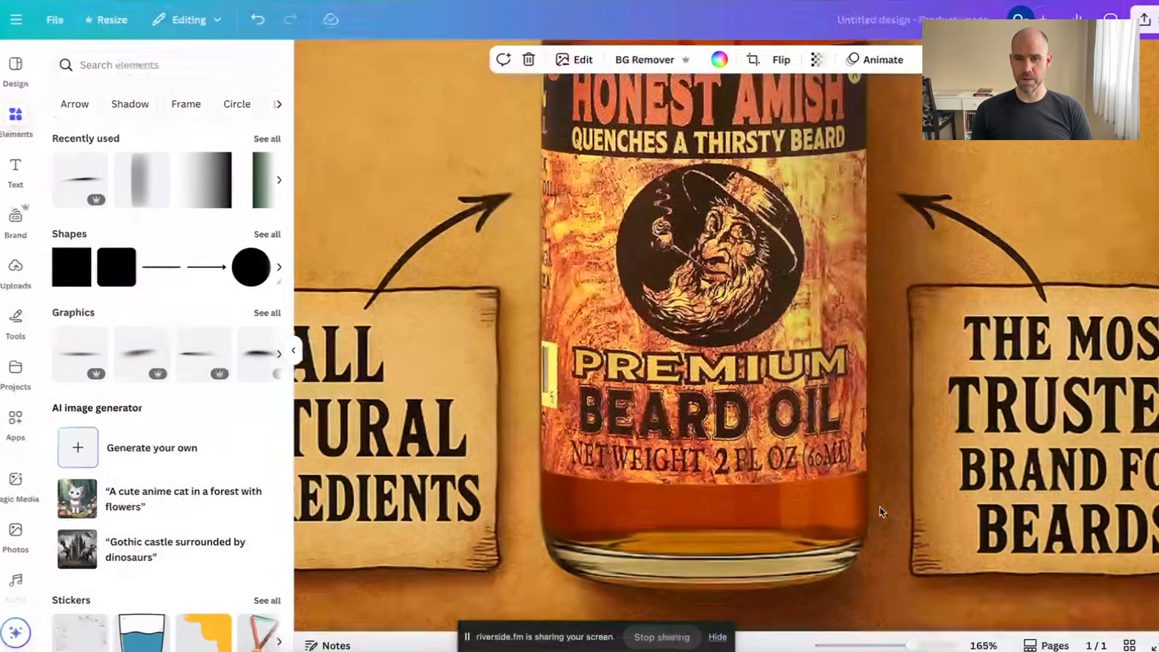
scroll(879, 506, up, 3)
scroll(879, 508, up, 2)
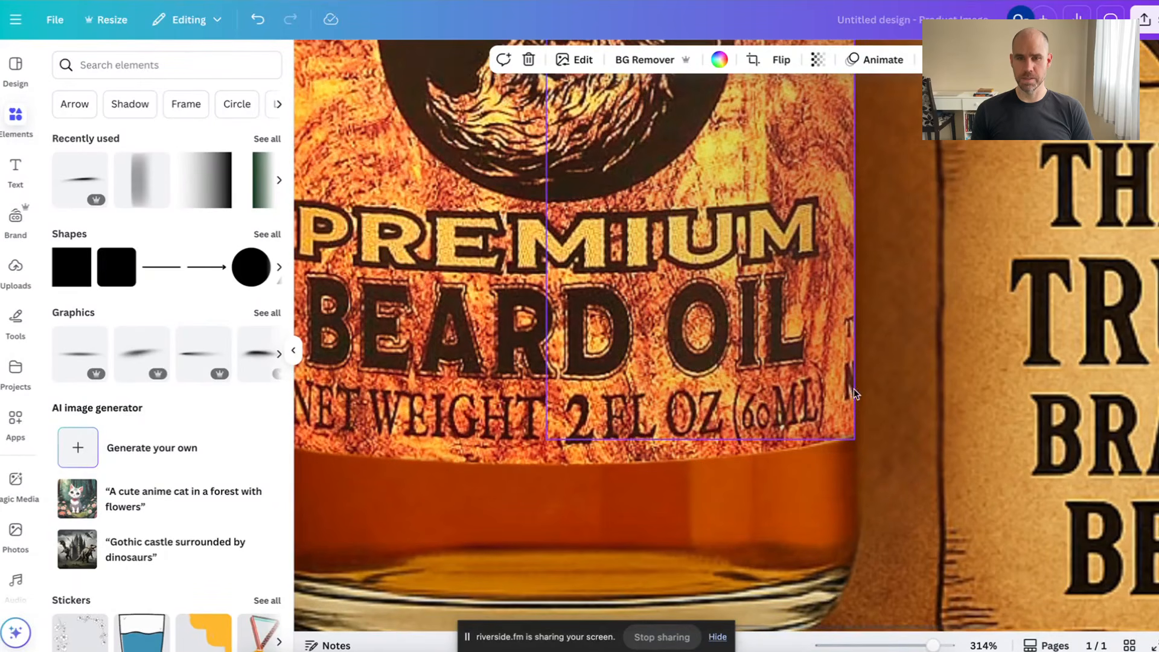
scroll(836, 359, up, 1)
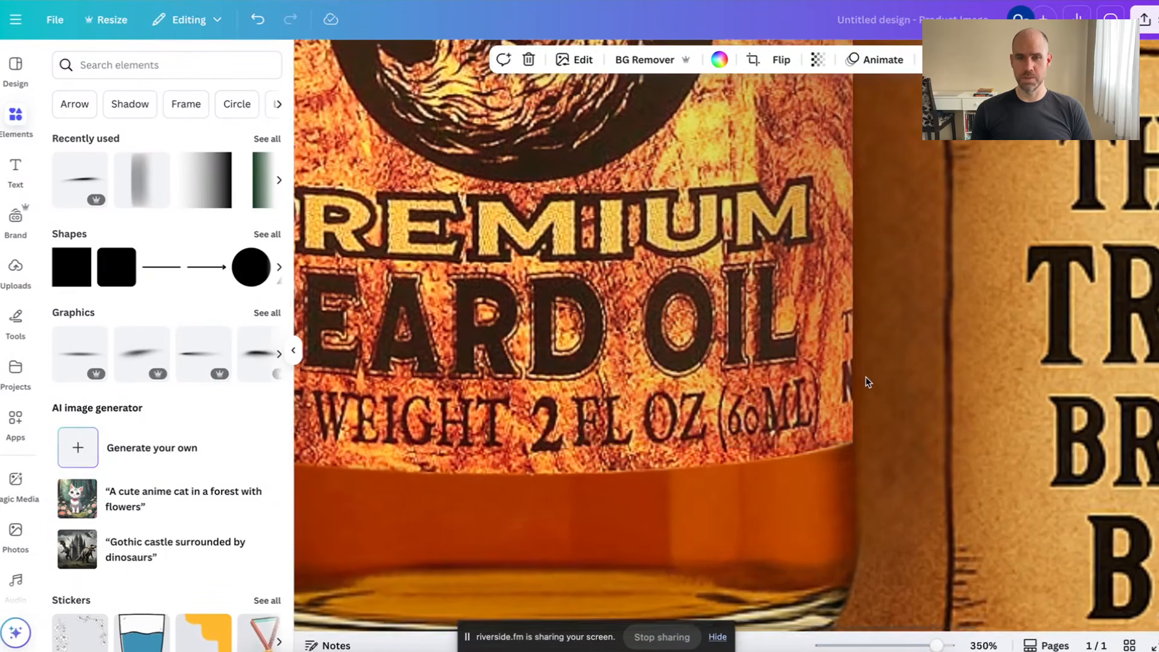
scroll(838, 359, down, 2)
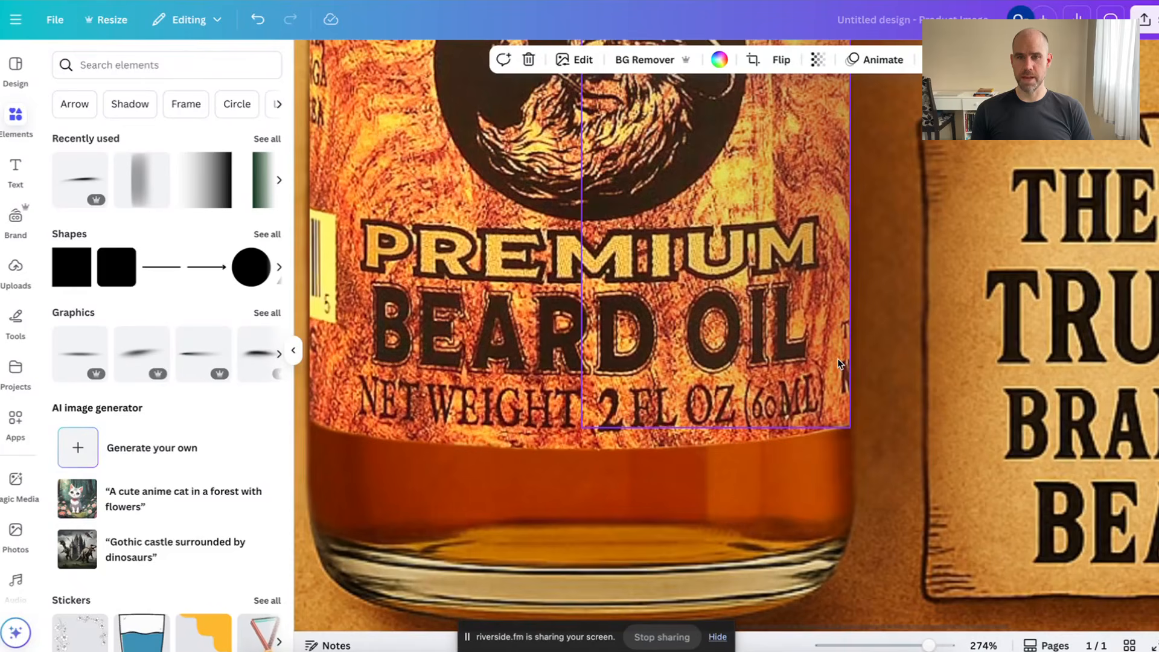
scroll(838, 361, down, 1)
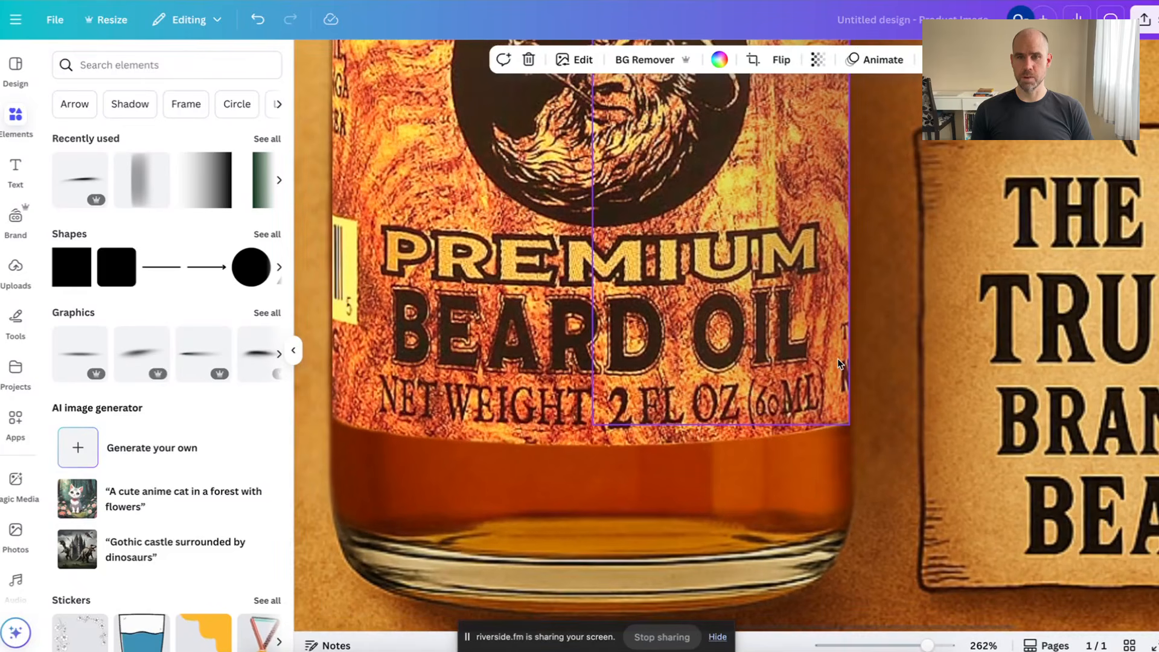
Shift the vertical shadow graphic slightly right and trim its right side back to the label's edge
click(833, 281)
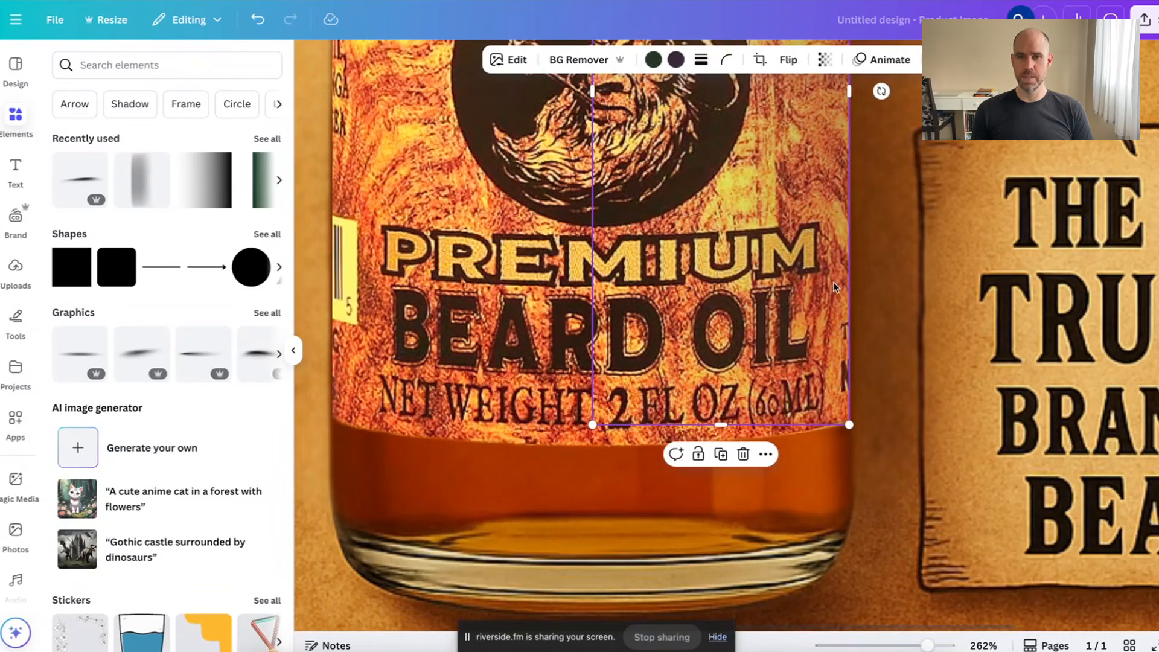
drag(833, 281, 843, 283)
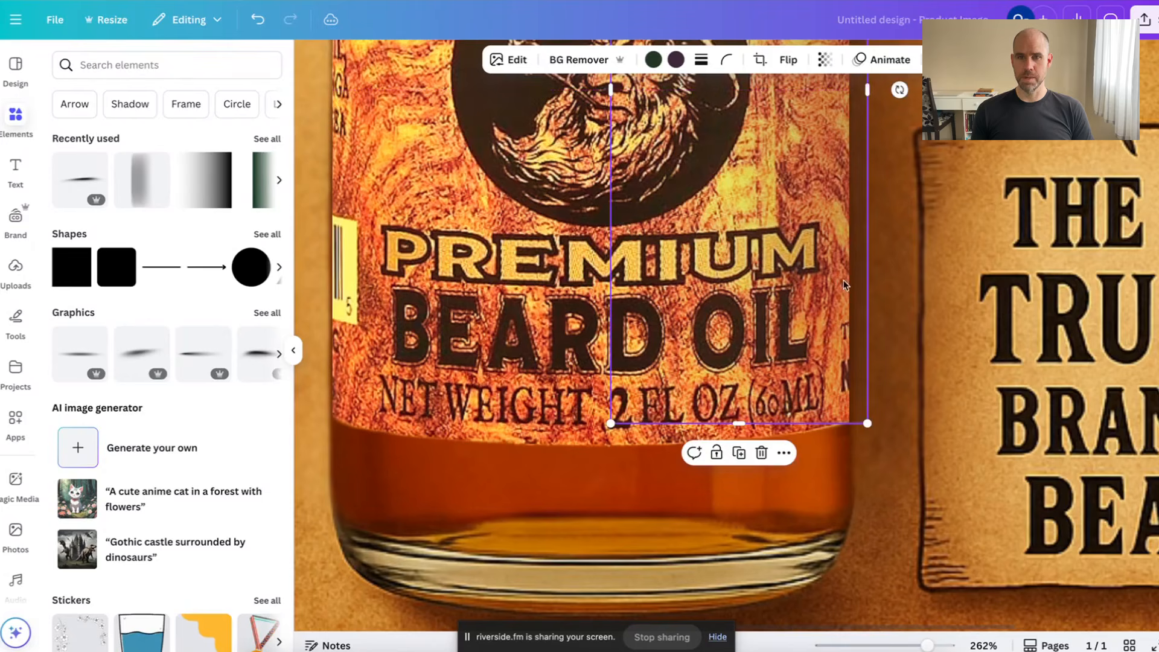
drag(869, 218, 842, 216)
click(874, 227)
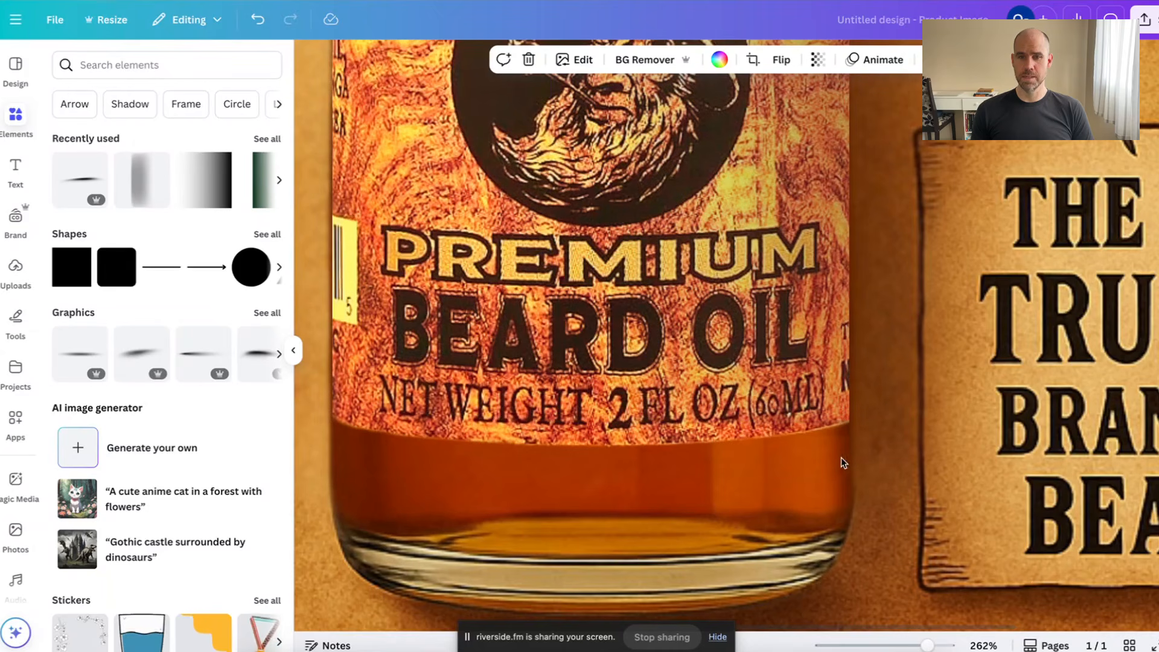
Examine the shaded label on the full infographic and compare its edges with the bottle up close
scroll(893, 435, down, 5)
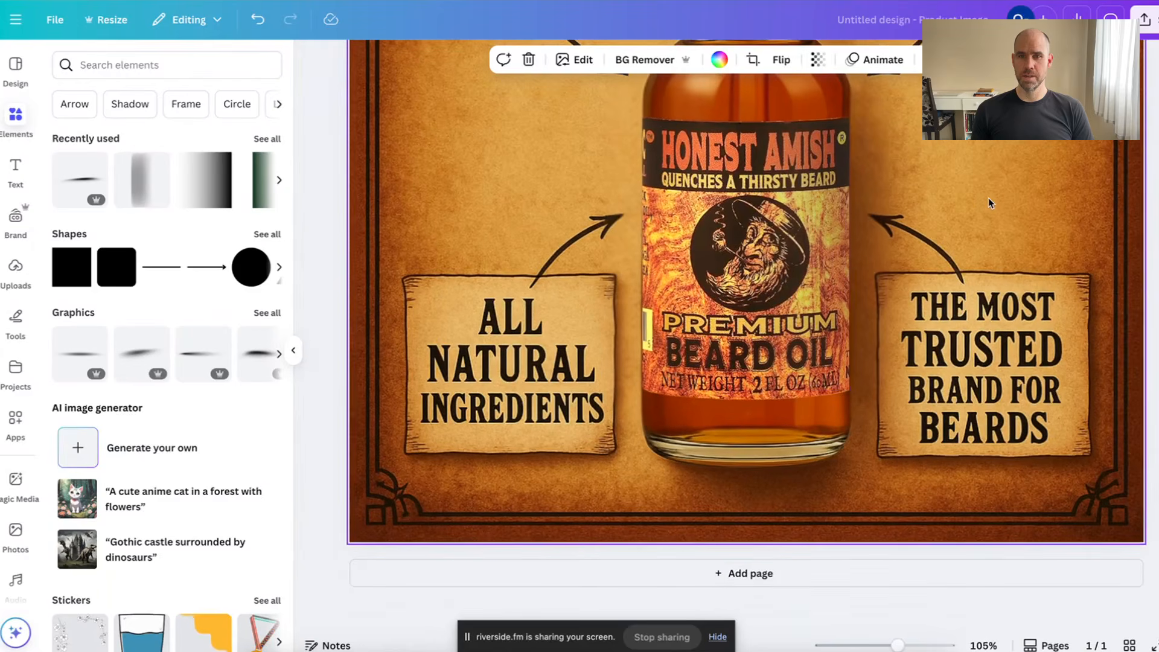
click(815, 264)
scroll(815, 265, down, 1)
click(936, 235)
scroll(936, 236, down, 2)
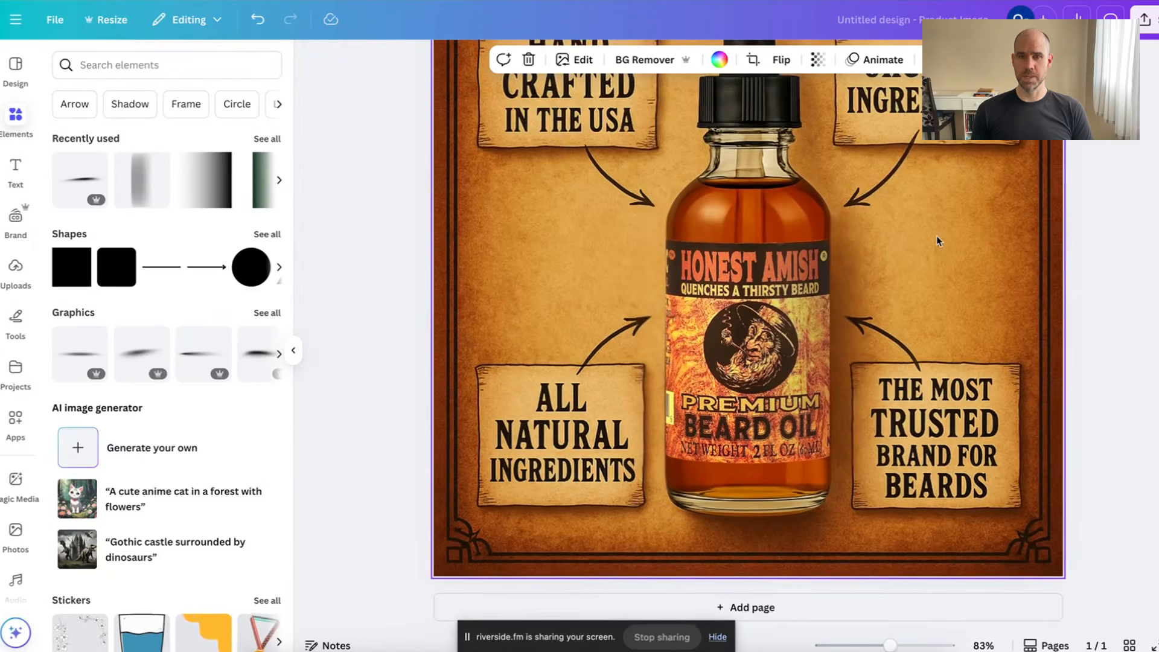
scroll(936, 237, up, 2)
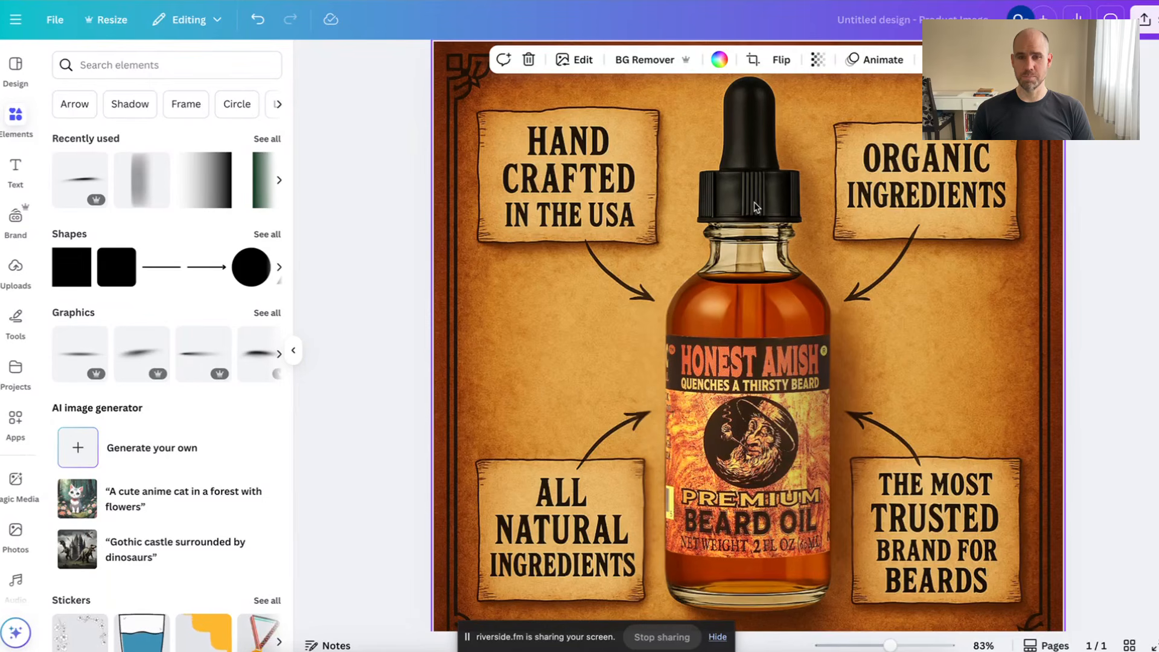
scroll(755, 201, down, 3)
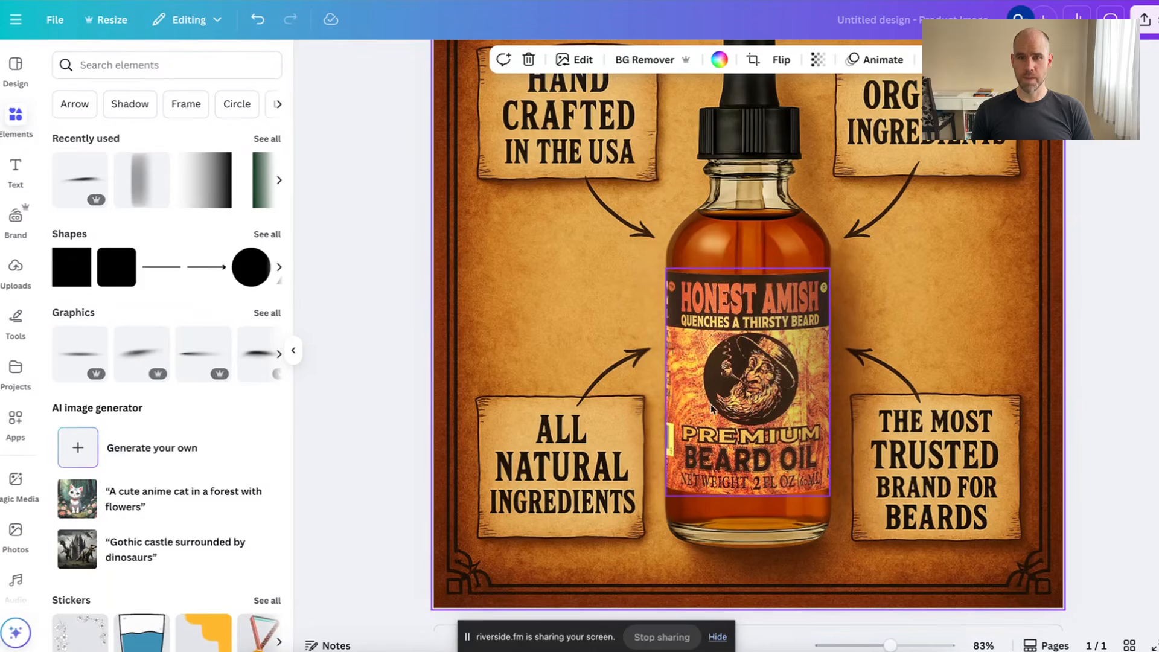
scroll(757, 408, up, 2)
scroll(756, 407, up, 4)
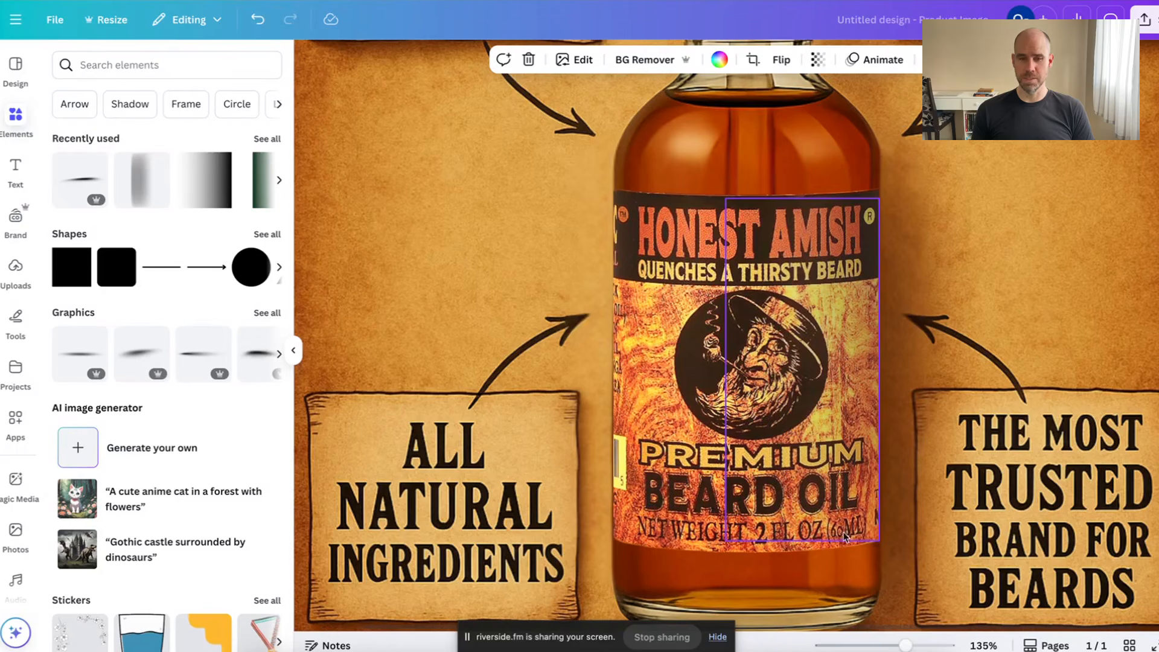
scroll(840, 518, down, 5)
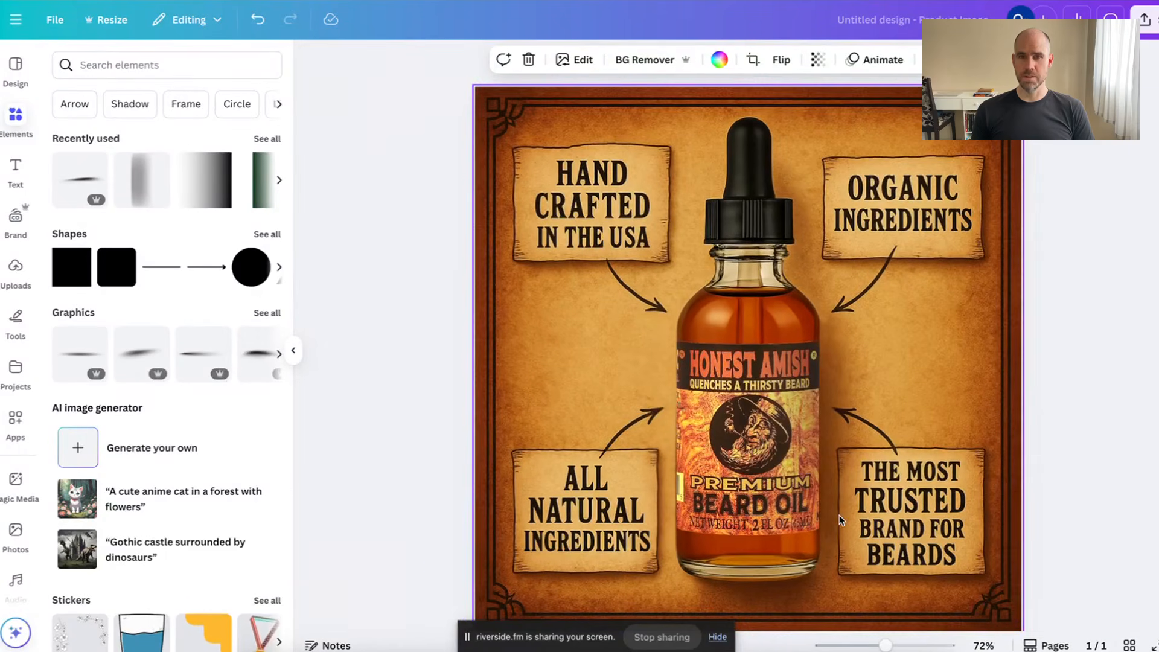
Extend the product label image's left side slightly outward to meet the bottle's left edge
scroll(839, 515, up, 5)
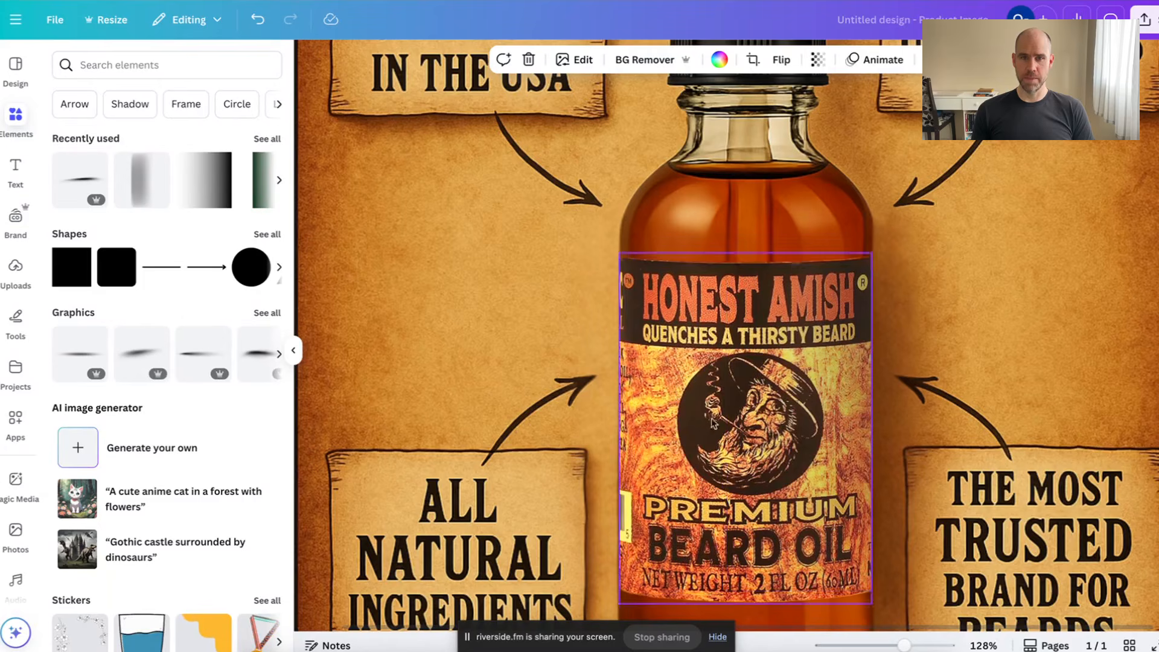
scroll(623, 468, up, 3)
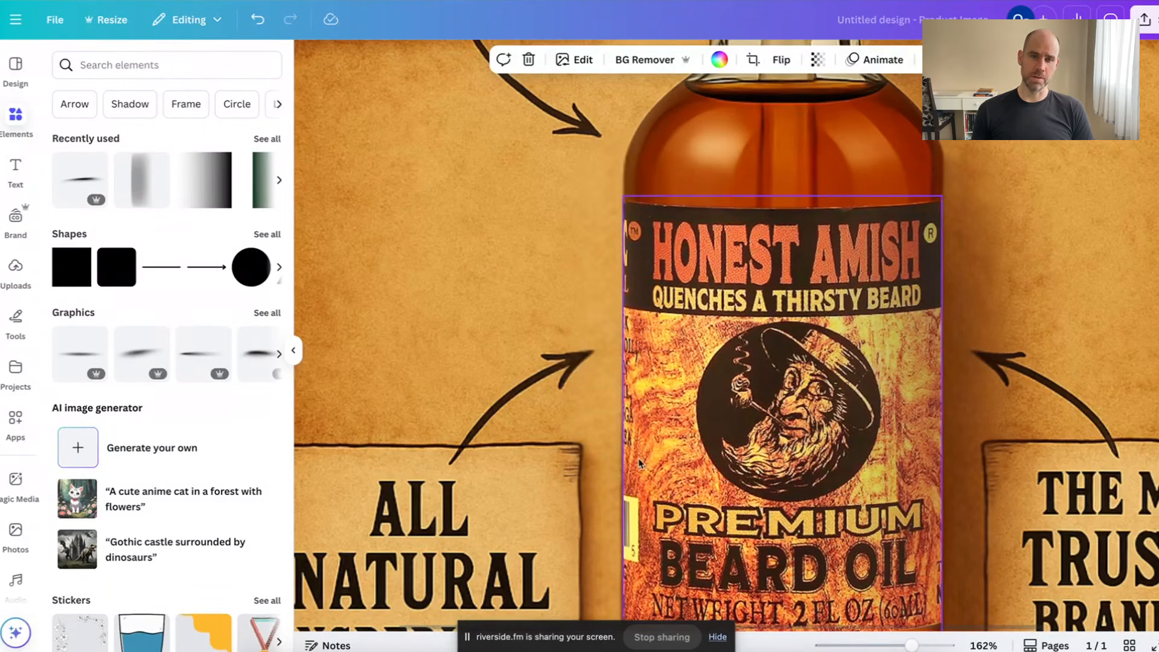
click(624, 427)
drag(624, 419, 622, 419)
scroll(624, 419, down, 1)
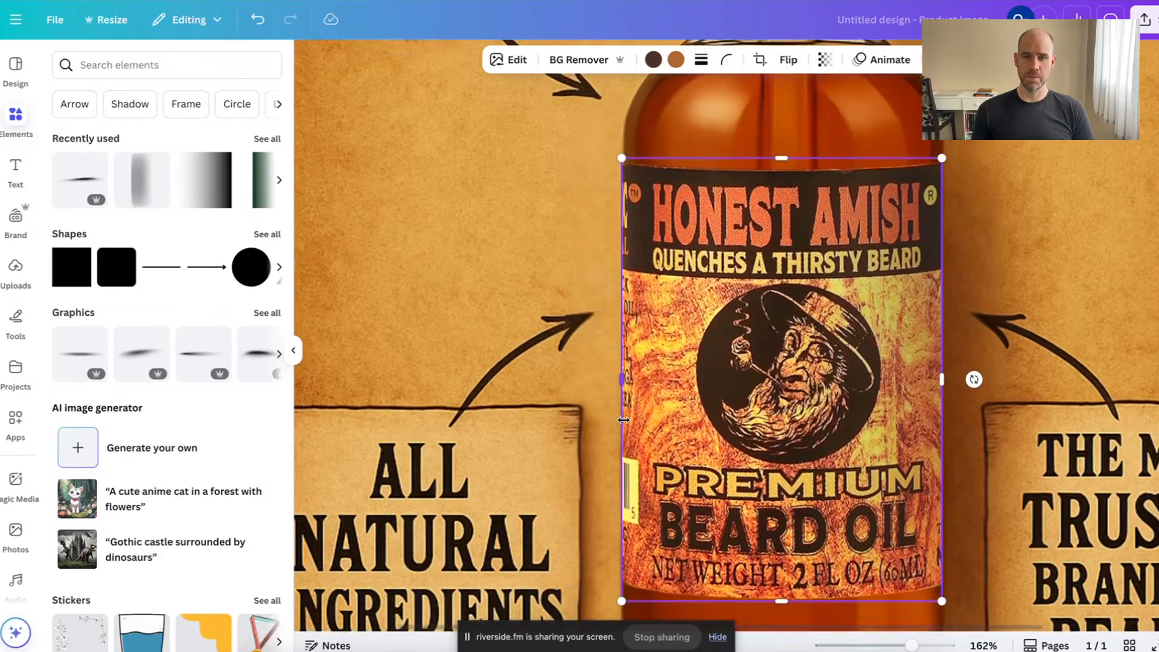
click(596, 519)
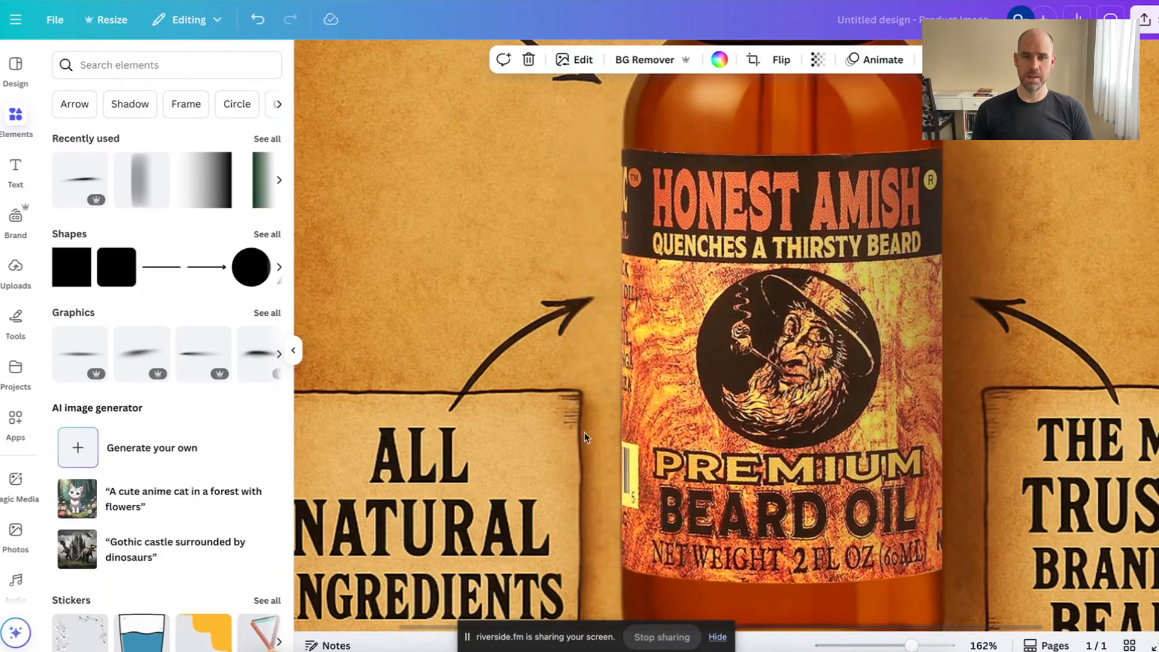
Inspect the label's adjusted left edge up close and review the bottle within the whole infographic
scroll(606, 463, up, 1)
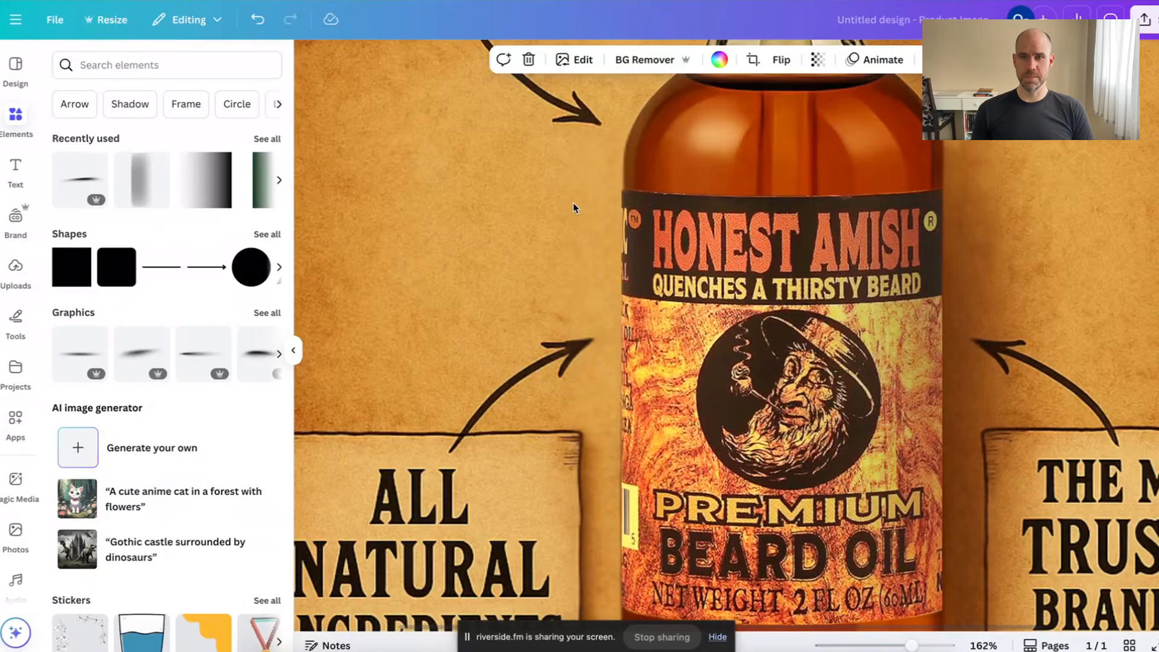
scroll(574, 202, up, 5)
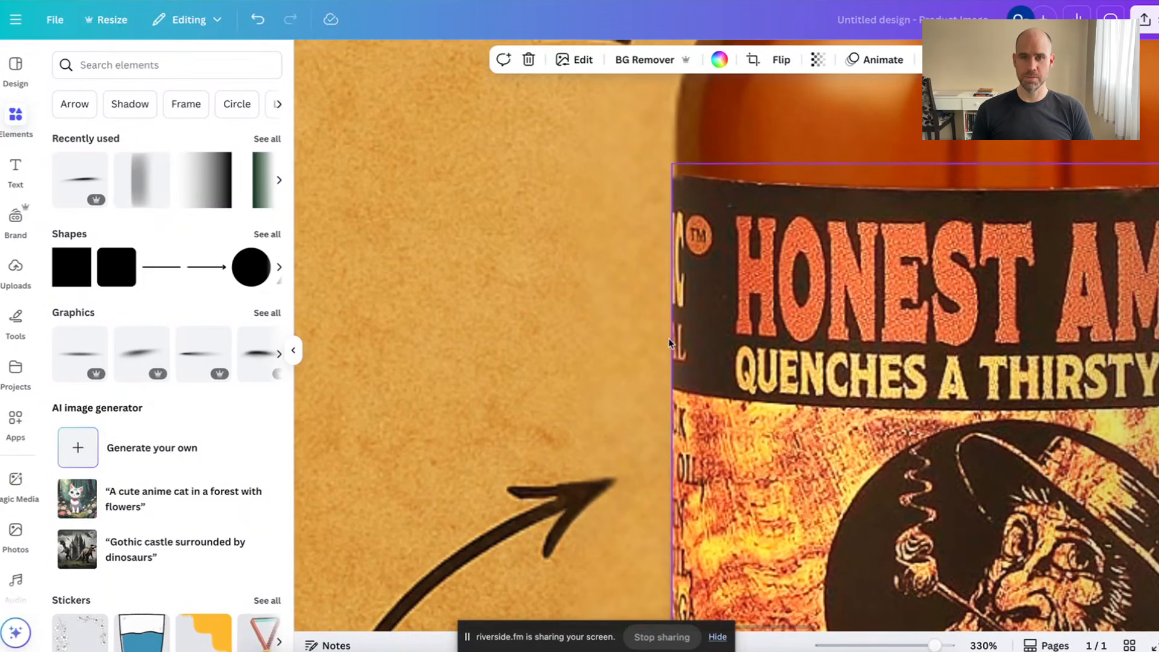
scroll(668, 341, down, 3)
scroll(668, 339, down, 2)
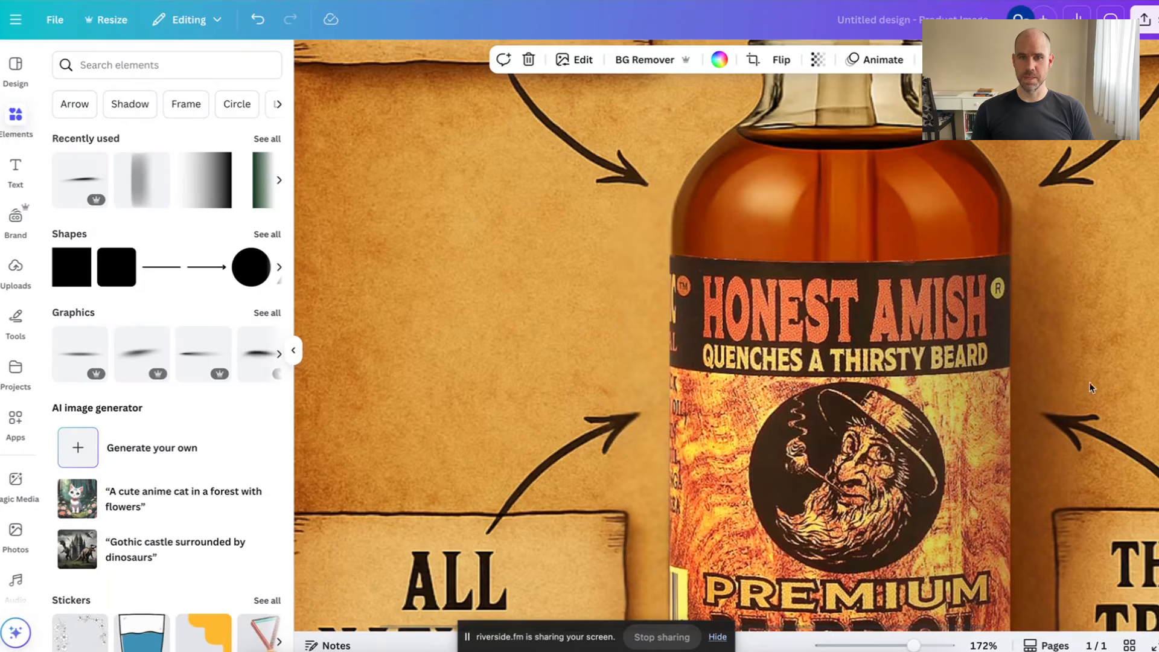
scroll(1106, 382, down, 3)
scroll(1105, 381, down, 1)
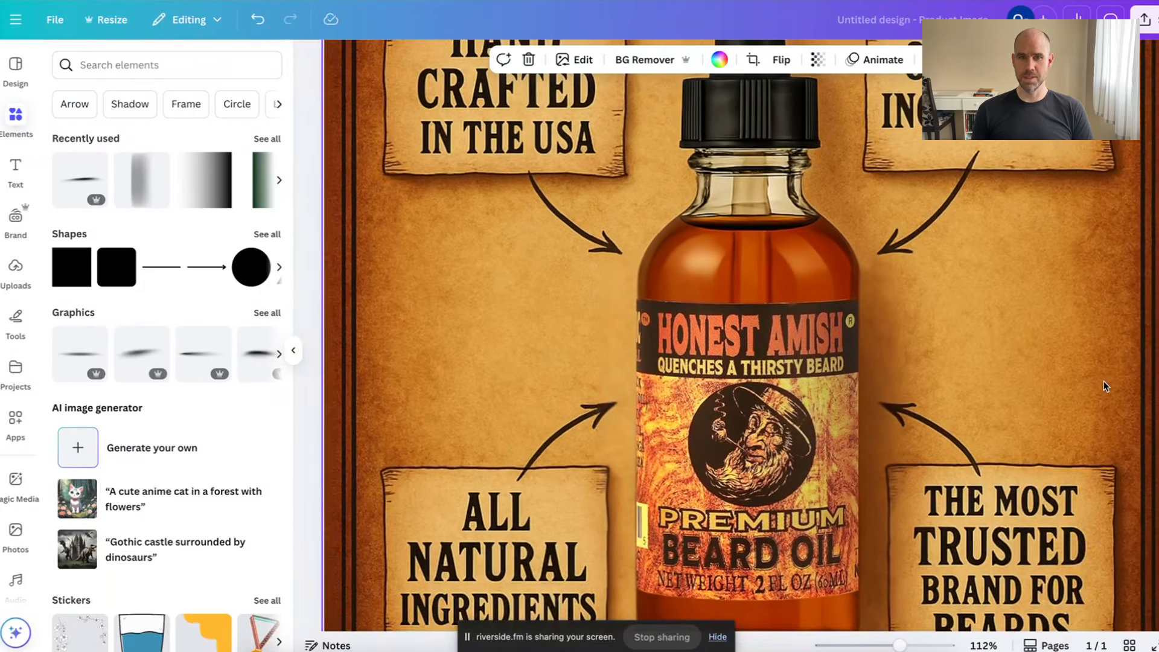
scroll(1104, 382, down, 2)
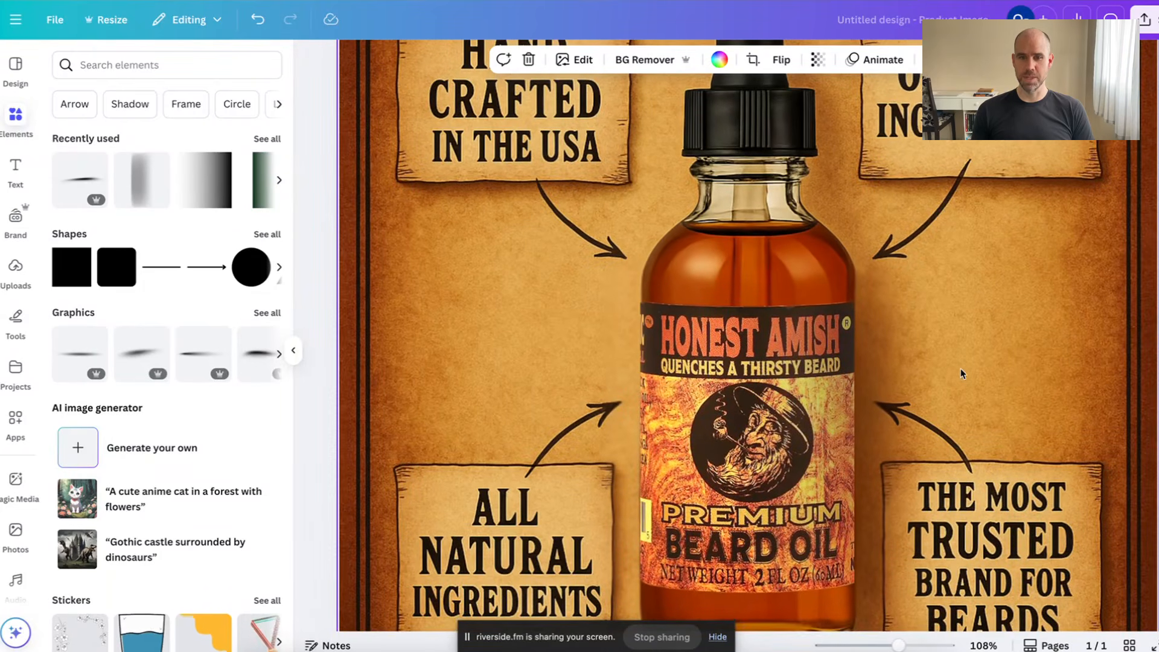
scroll(957, 365, down, 3)
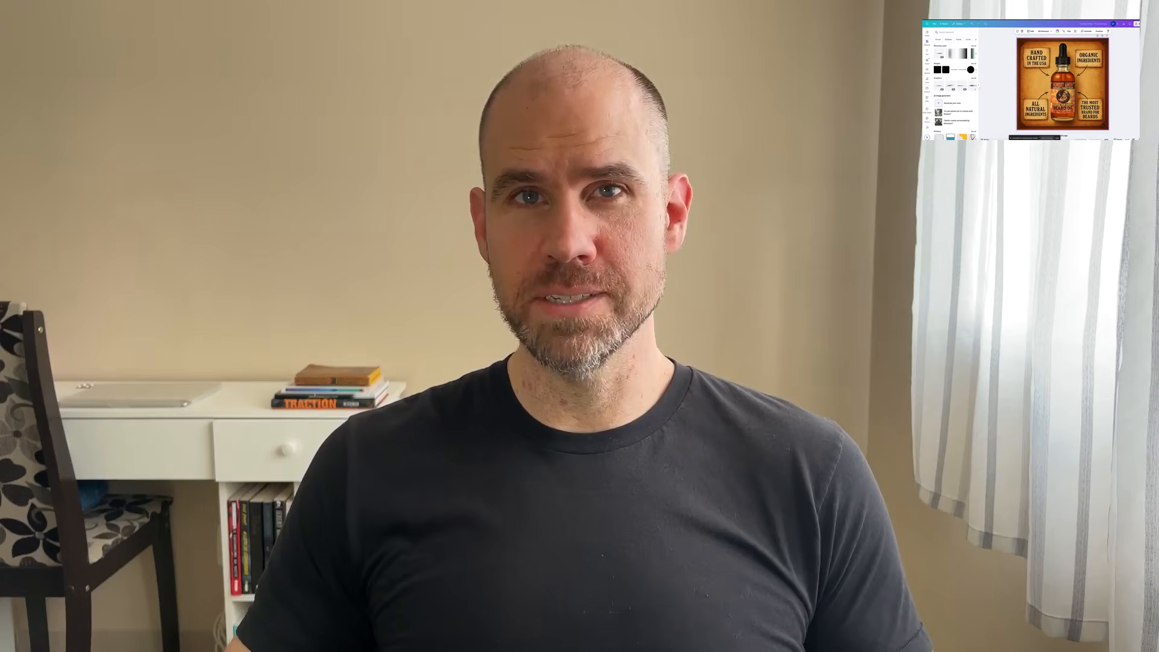